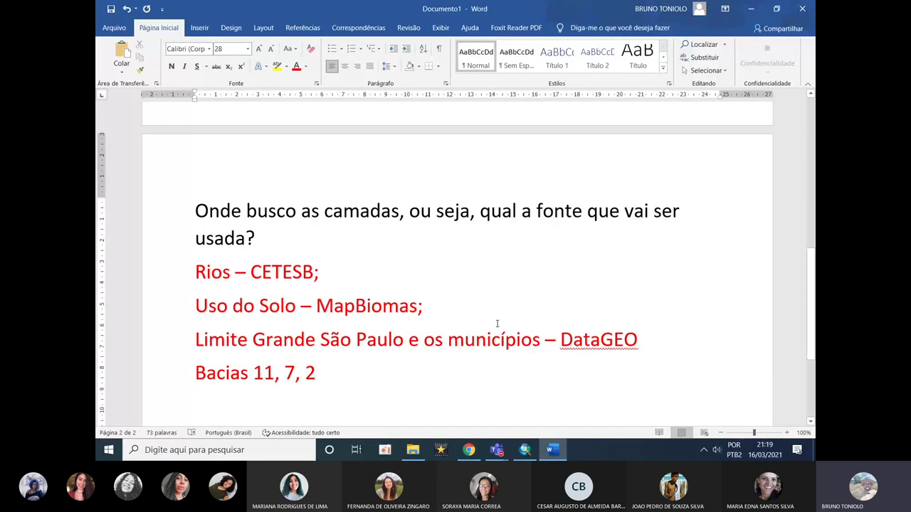
Query the UGRHI limit at the northern edge of the metropolitan region in DataGEO, and append 5 to the Bacias list in the Word document.
click(554, 455)
drag(514, 243, 659, 226)
click(552, 138)
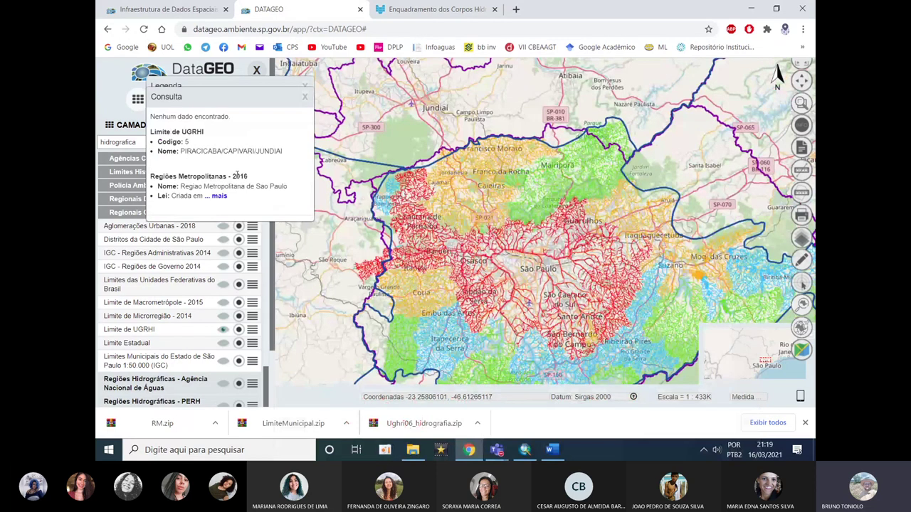
click(548, 451)
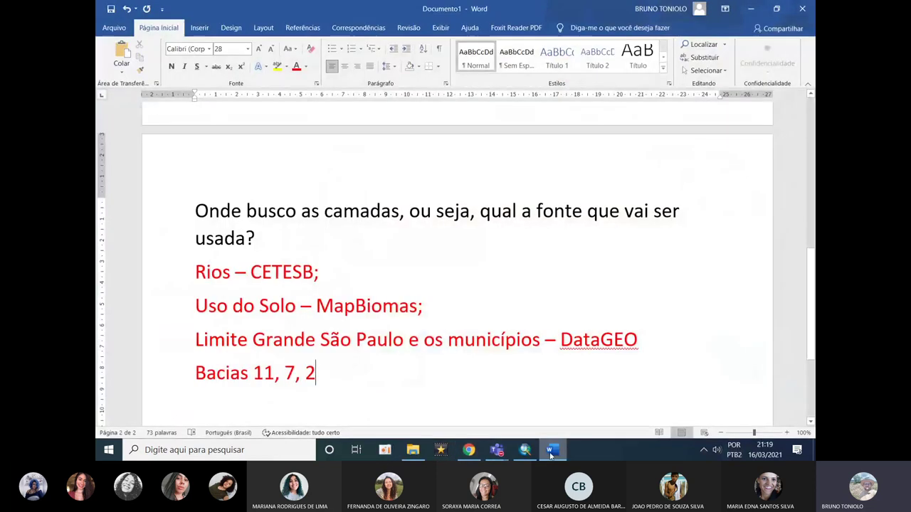
text(, 5,)
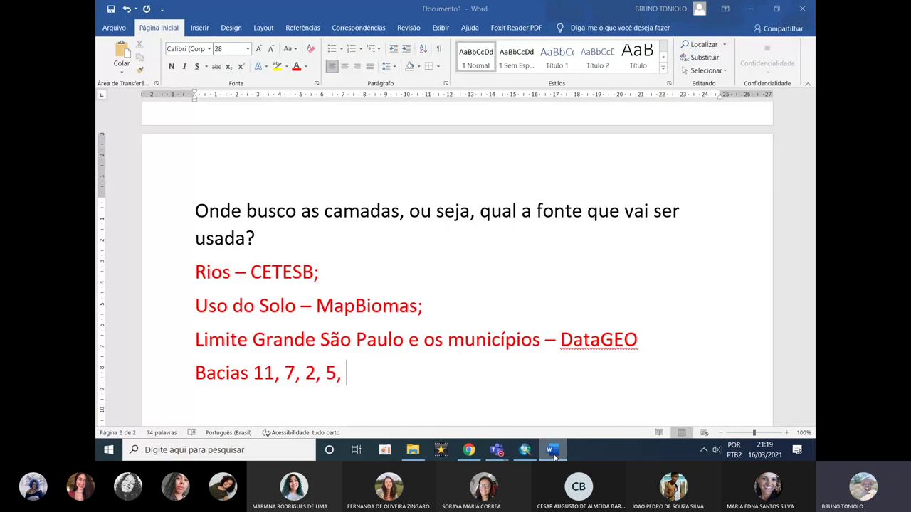
Query the UGRHI limits on the DataGEO map around Cajamar and Pirapora do Bom Jesus, and append 10 to the Bacias list in Word.
click(468, 450)
scroll(557, 139, up, 2)
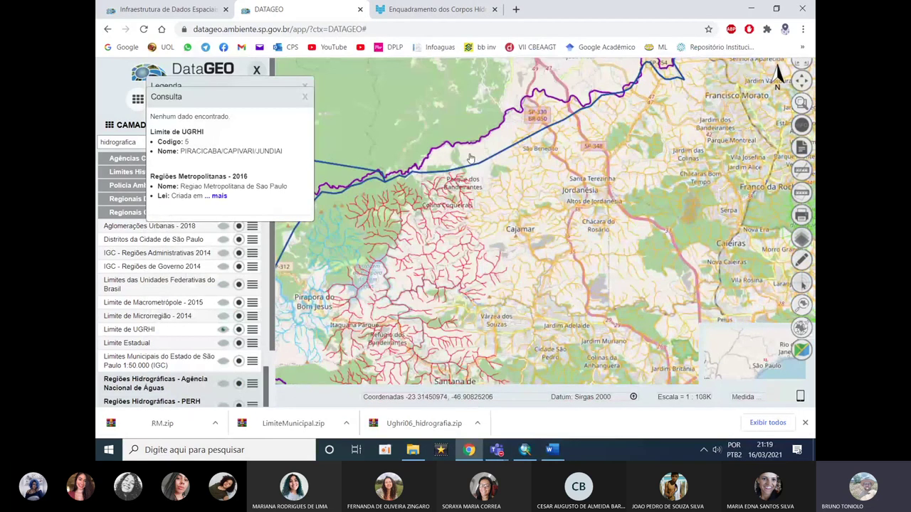
click(470, 158)
scroll(530, 185, down, 1)
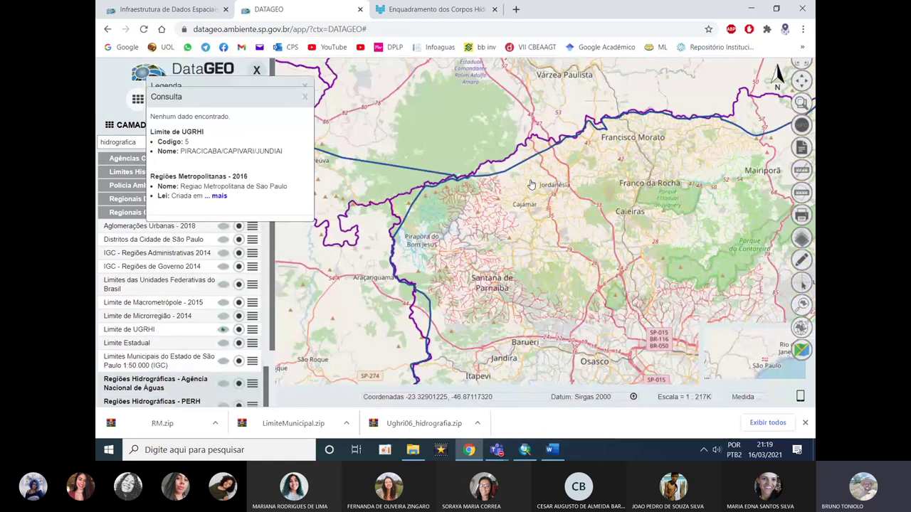
drag(469, 245, 454, 152)
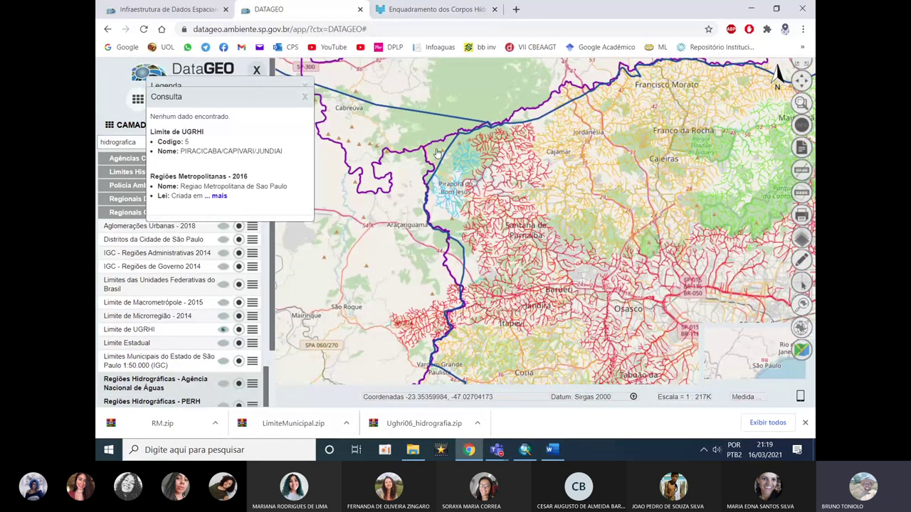
click(438, 152)
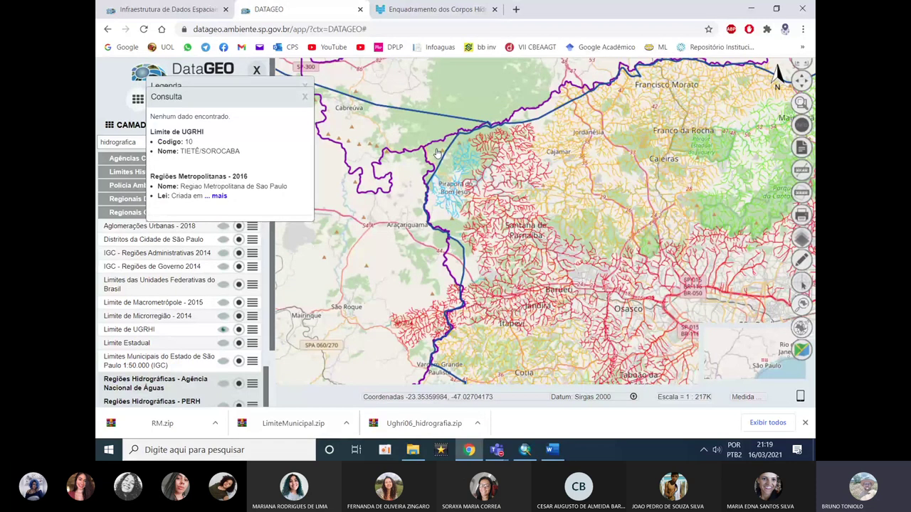
click(550, 450)
text(10)
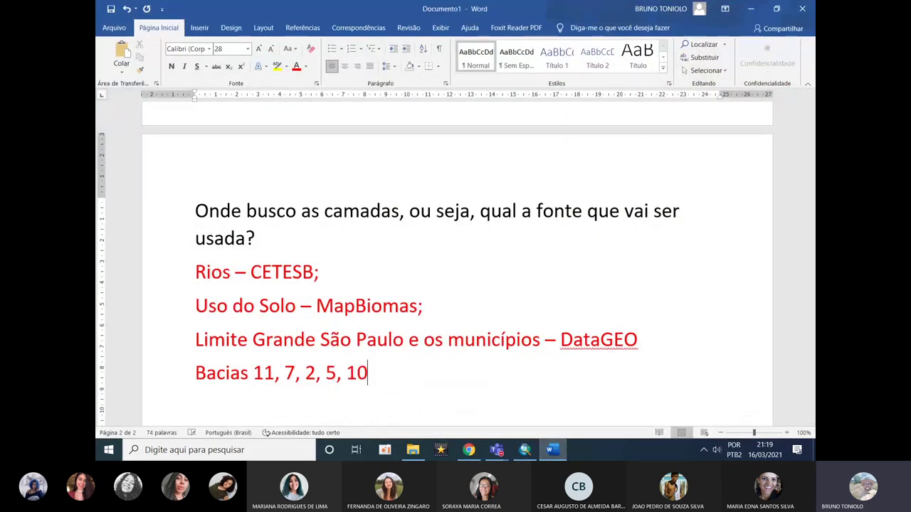
Query the UGRHI limits on the DataGEO map along the western and southwestern boundary of the São Paulo metropolitan region.
key(alt+Tab)
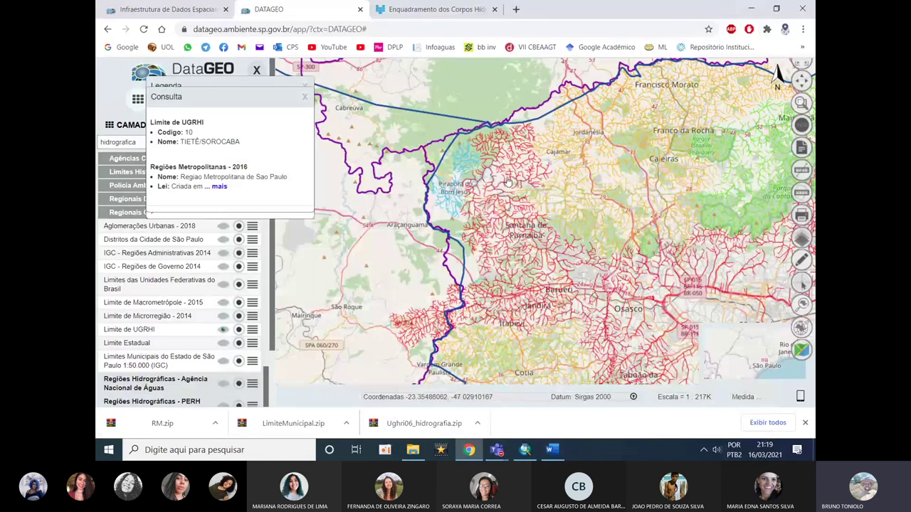
click(451, 264)
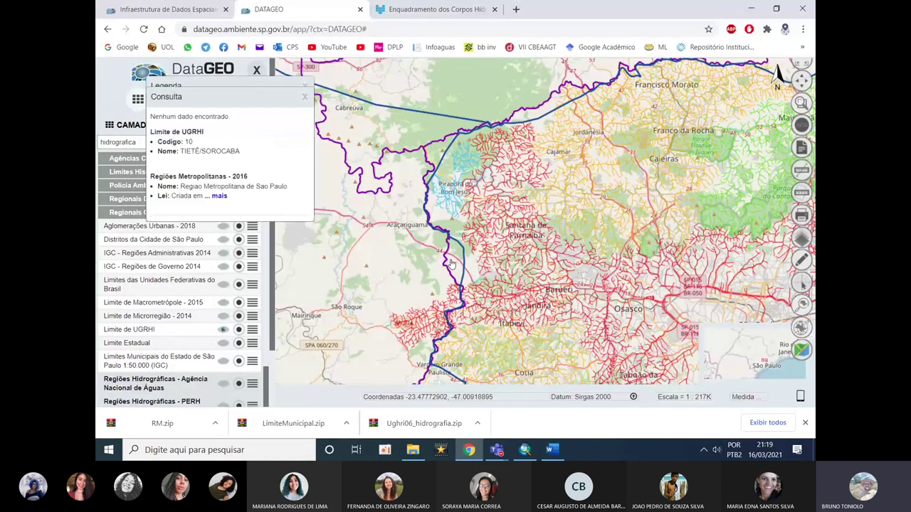
drag(451, 264, 430, 207)
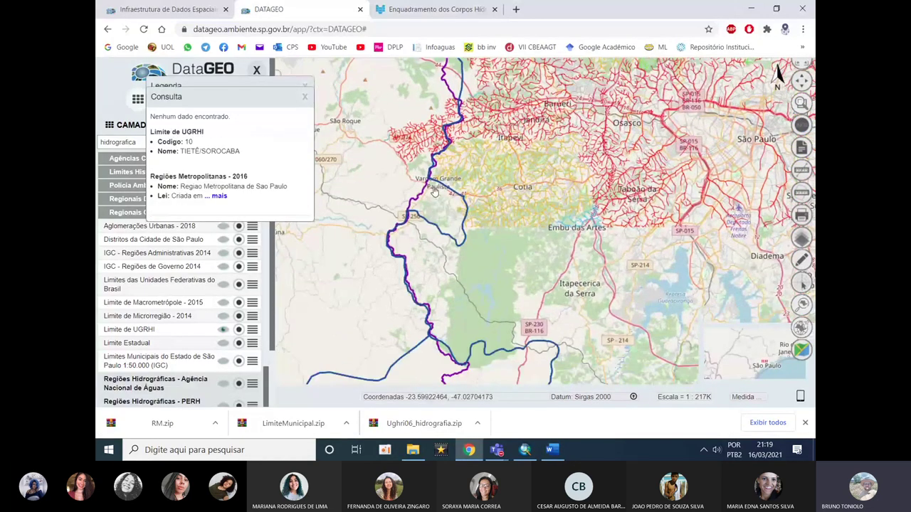
click(435, 214)
click(427, 259)
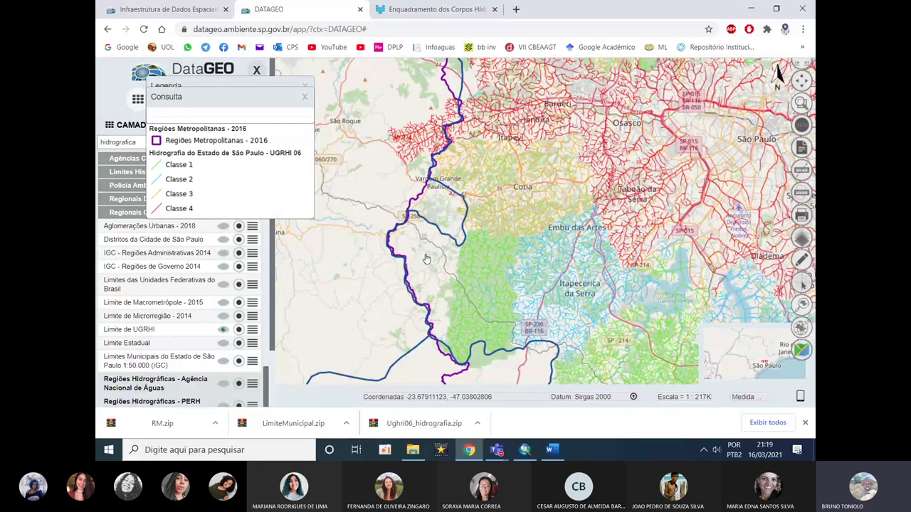
click(549, 450)
click(549, 454)
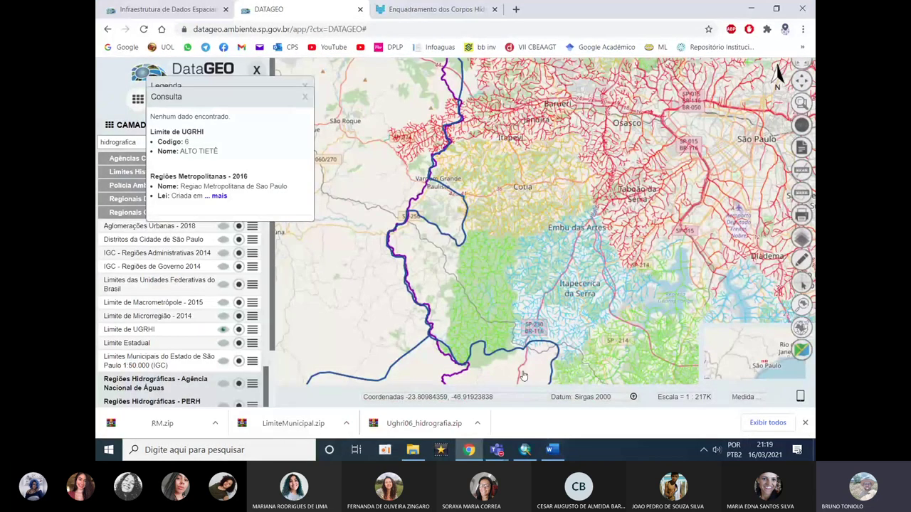
Go over basin numbers 11, 7 and 2 in the Bacias list of the Word document.
click(550, 454)
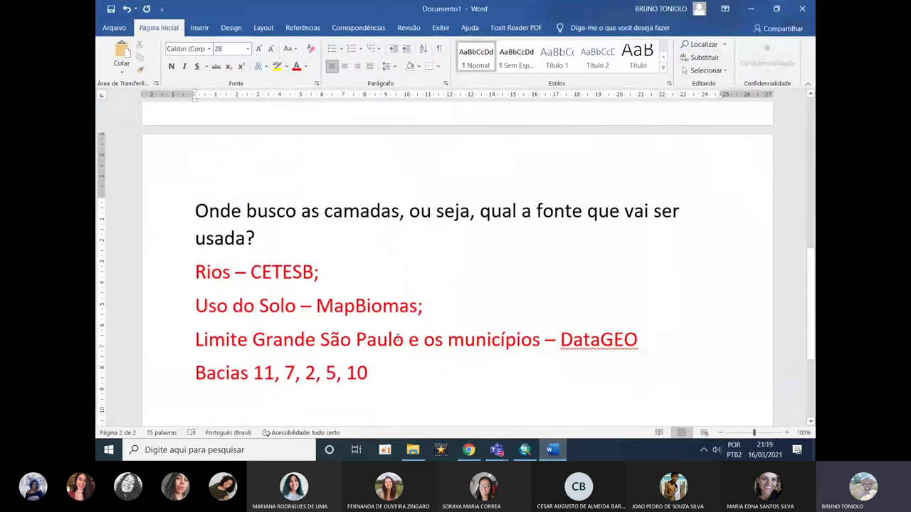
scroll(269, 320, down, 1)
double_click(264, 320)
double_click(290, 320)
double_click(310, 319)
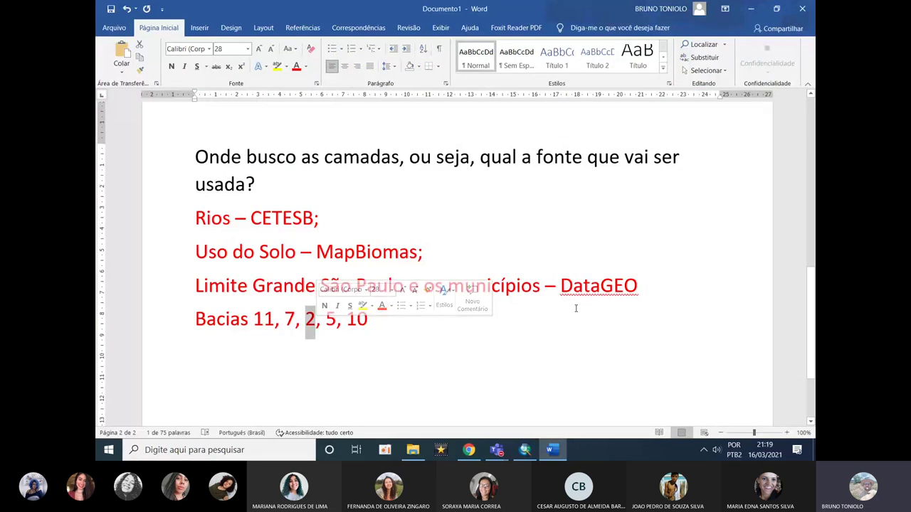
Download the Ughri 11 shapefile archive from the CETESB digital files page in the browser.
click(469, 450)
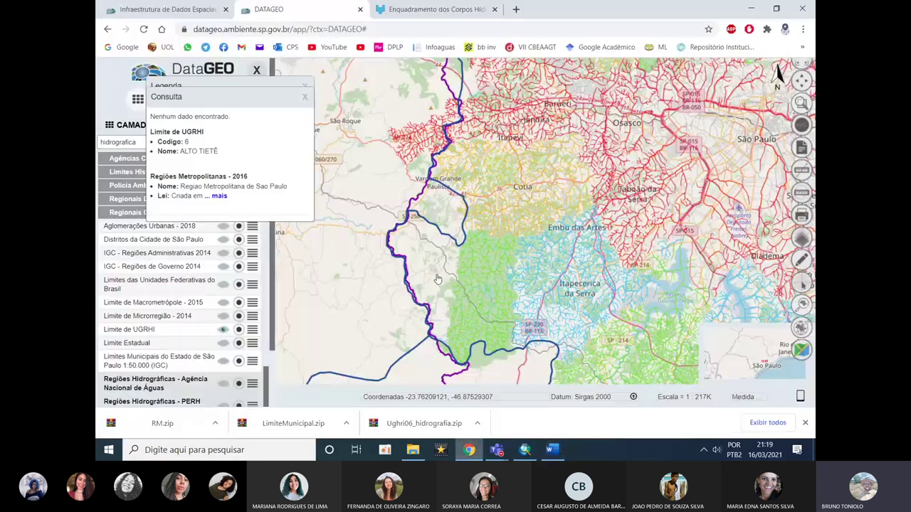
click(400, 9)
scroll(463, 349, down, 1)
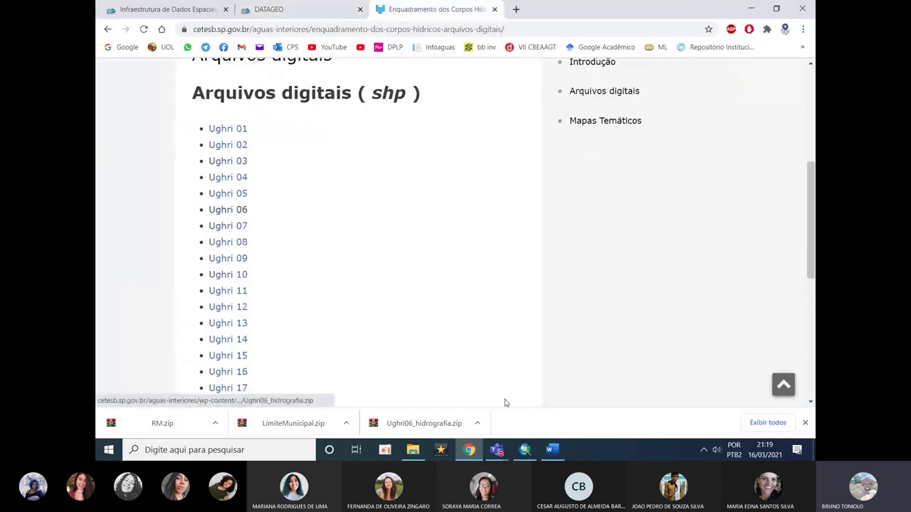
click(555, 452)
click(555, 451)
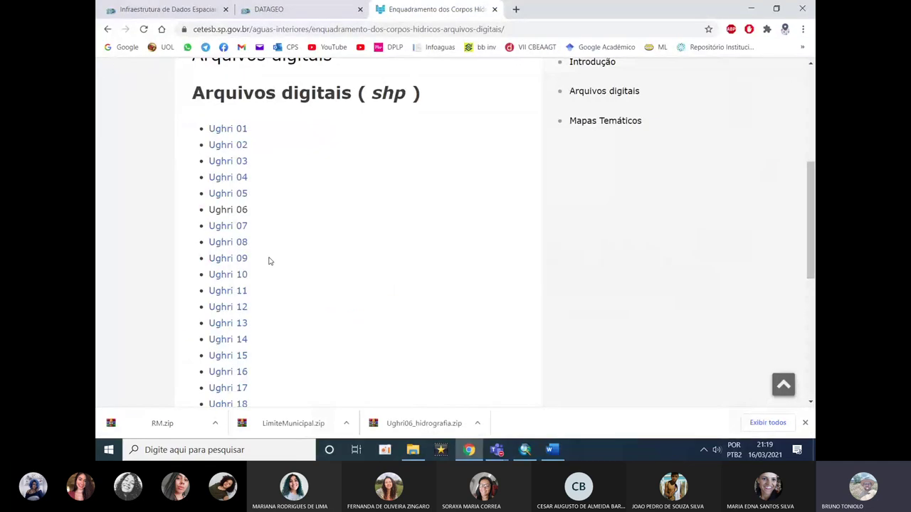
click(242, 292)
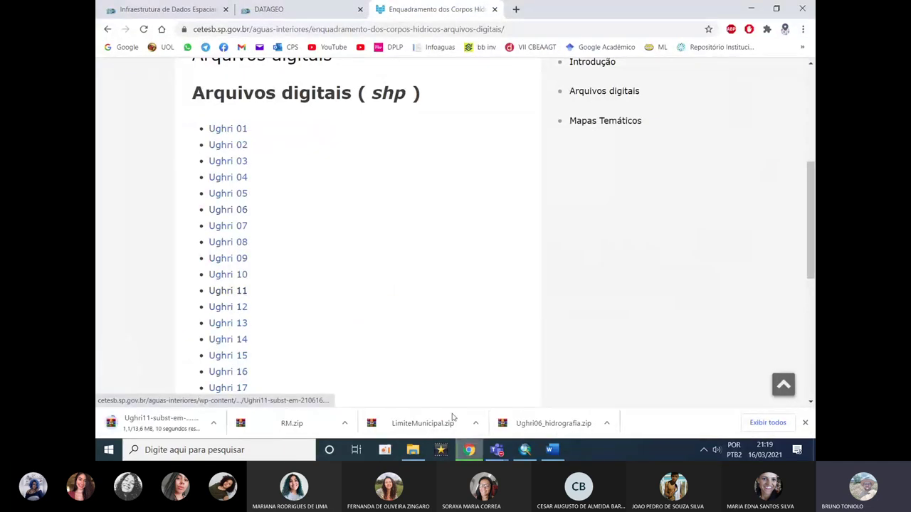
Download the Ughri 07 and Ughri 02 shapefile archives from the CETESB page, checking the basin list in Word.
click(549, 453)
click(550, 453)
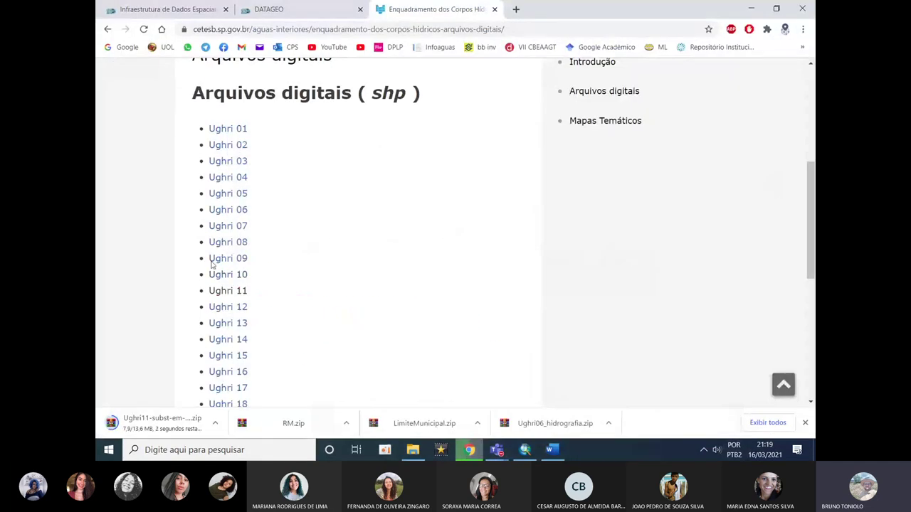
click(229, 227)
click(552, 448)
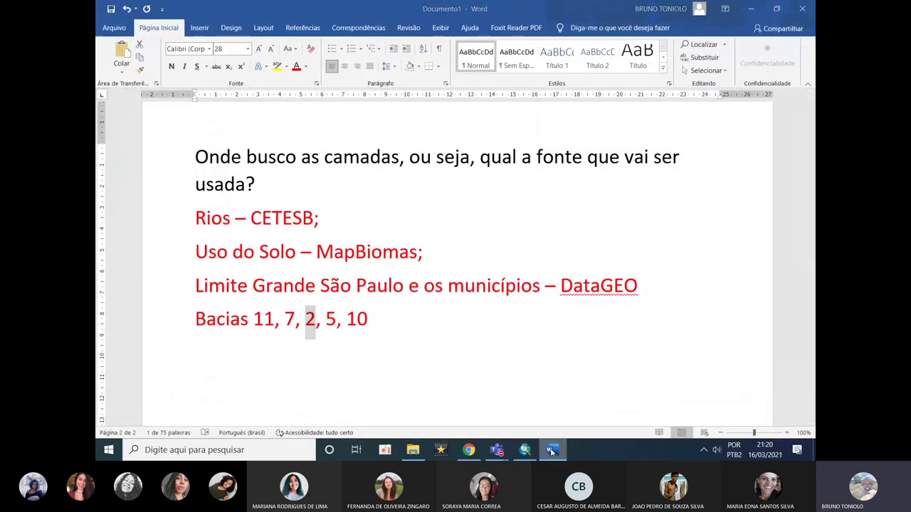
click(552, 450)
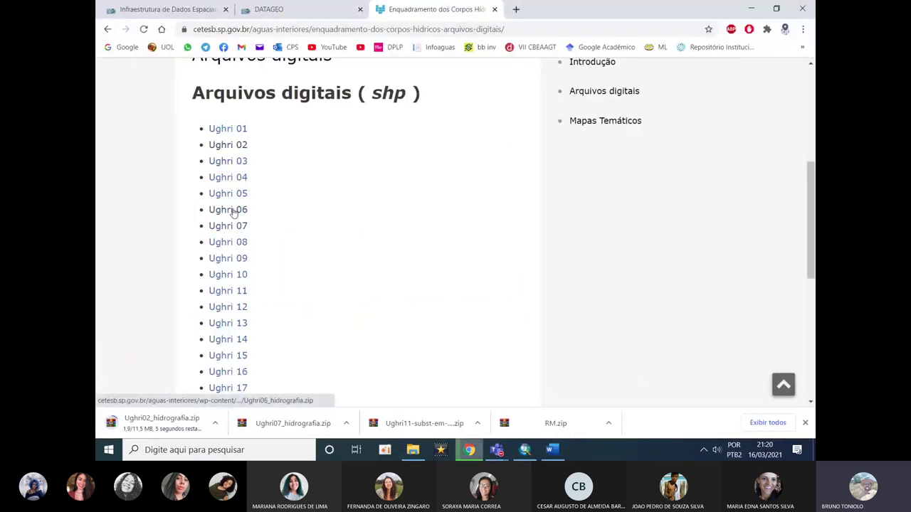
Download the Ughri 05 and Ughri 10 shapefile archives from the CETESB page, checking the basin list in Word.
click(552, 450)
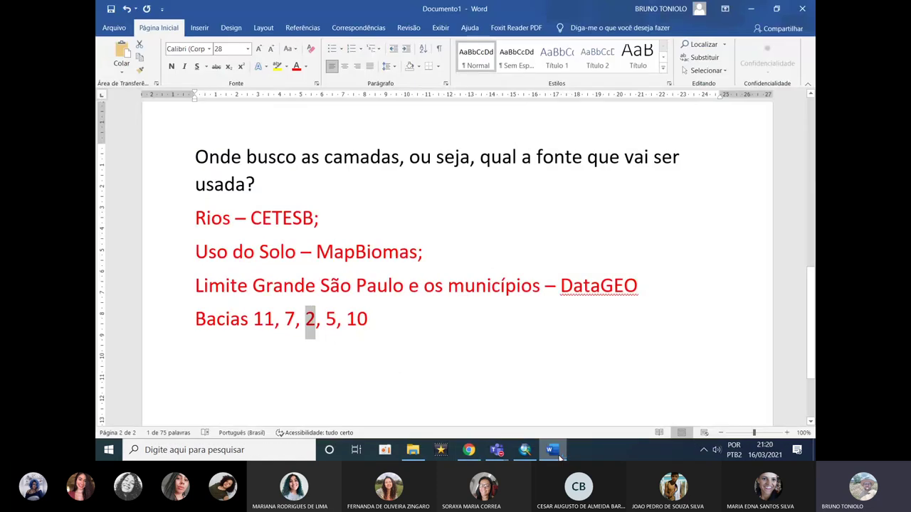
click(552, 450)
click(240, 193)
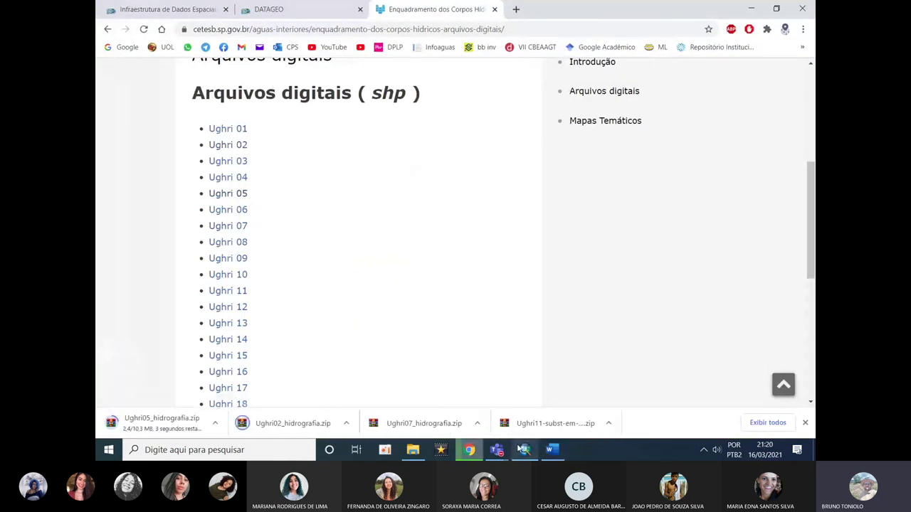
click(554, 451)
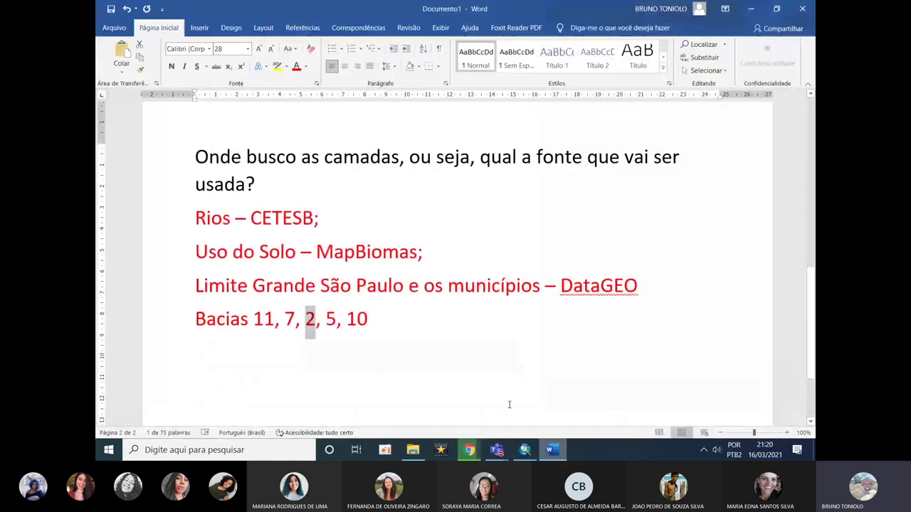
click(552, 450)
click(240, 275)
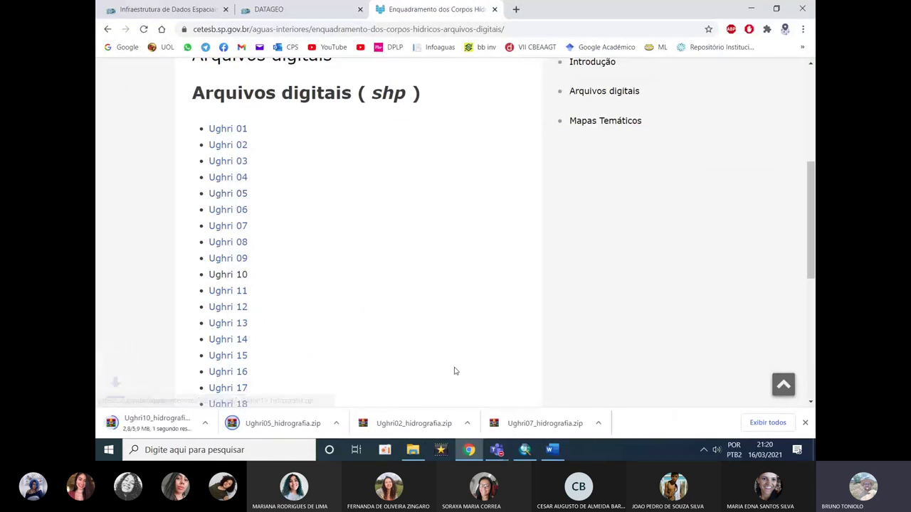
In the Downloads folder in File Explorer, extract Ughri10_hidrografia.zip into its own Ughri10_hidrografia folder.
click(413, 450)
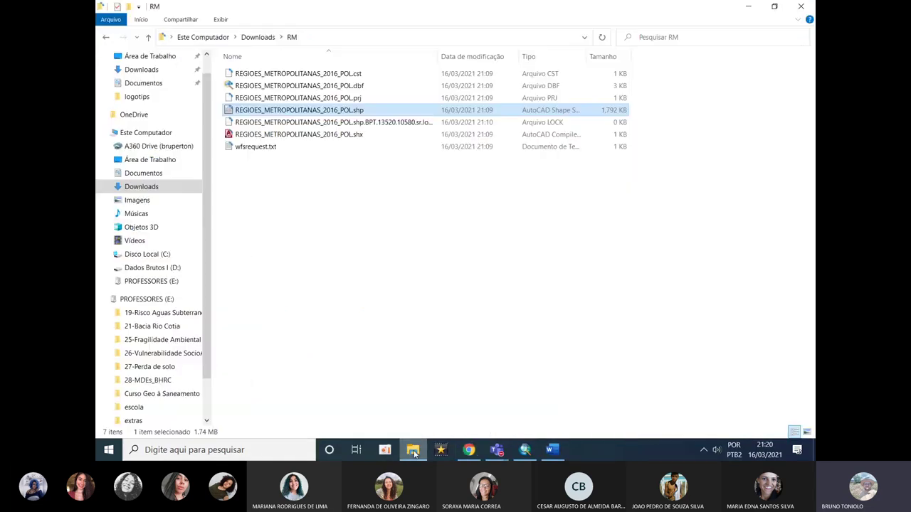
click(259, 37)
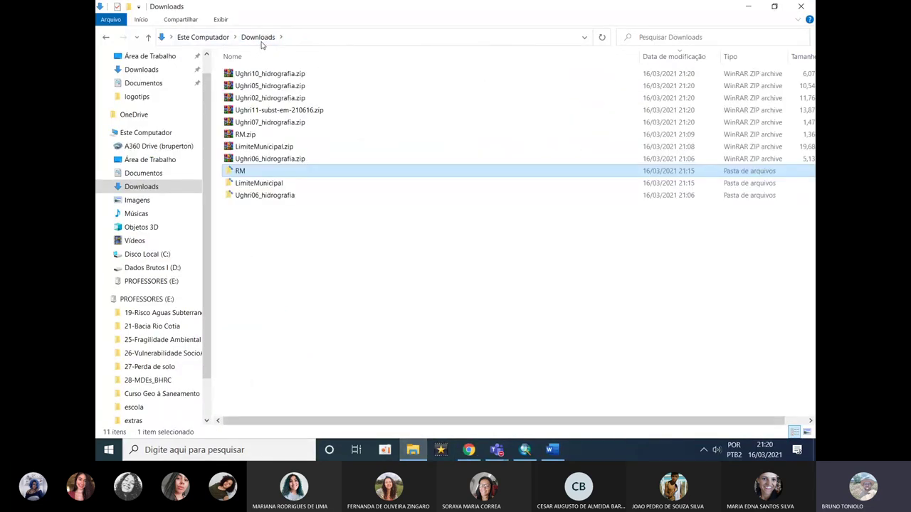
click(257, 75)
click(271, 125)
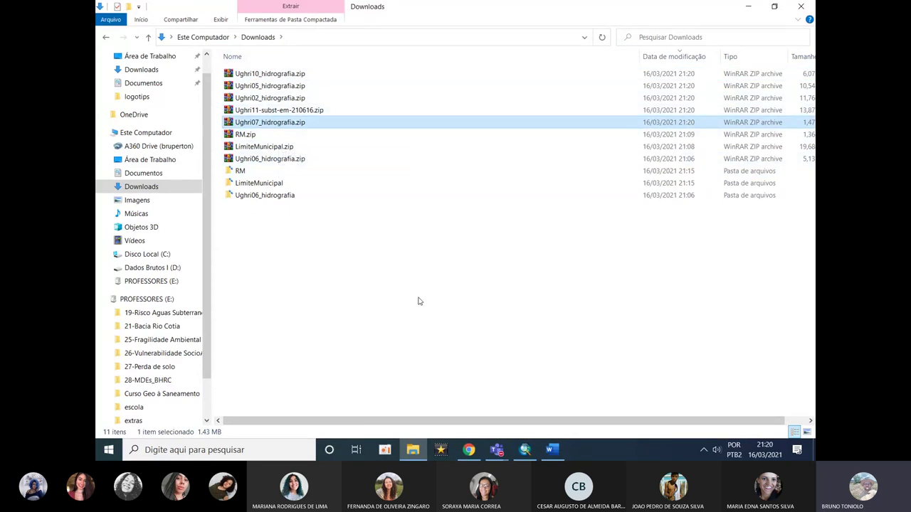
click(270, 76)
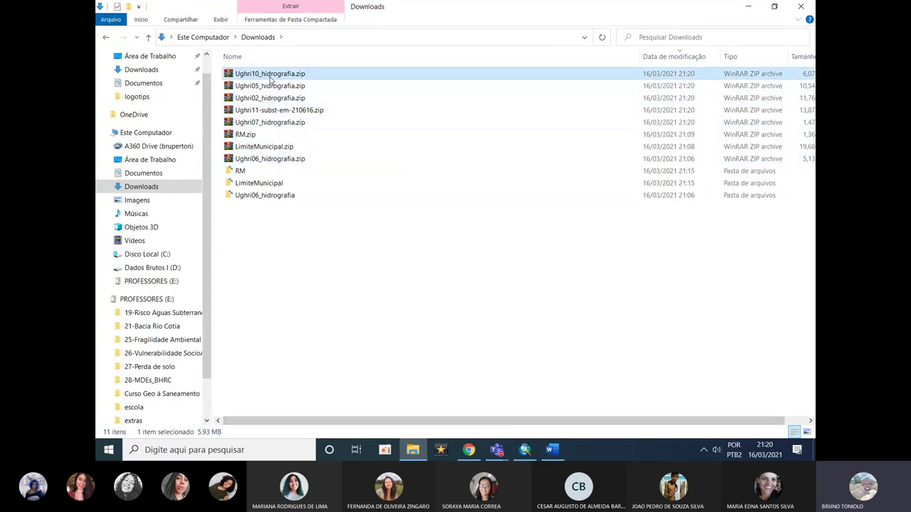
right_click(271, 75)
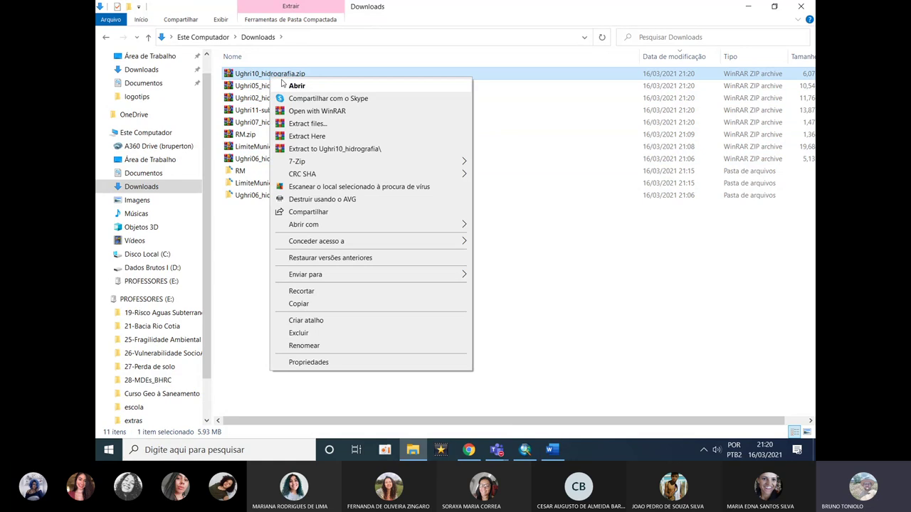
click(313, 149)
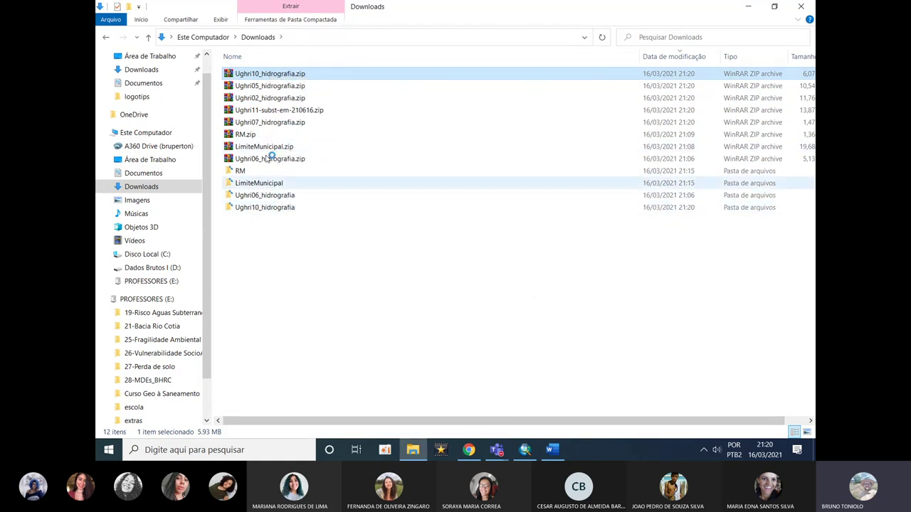
Extract Ughri05_hidrografia.zip and Ughri02_hidrografia.zip into separate folders named after each archive.
click(275, 86)
right_click(275, 87)
click(324, 157)
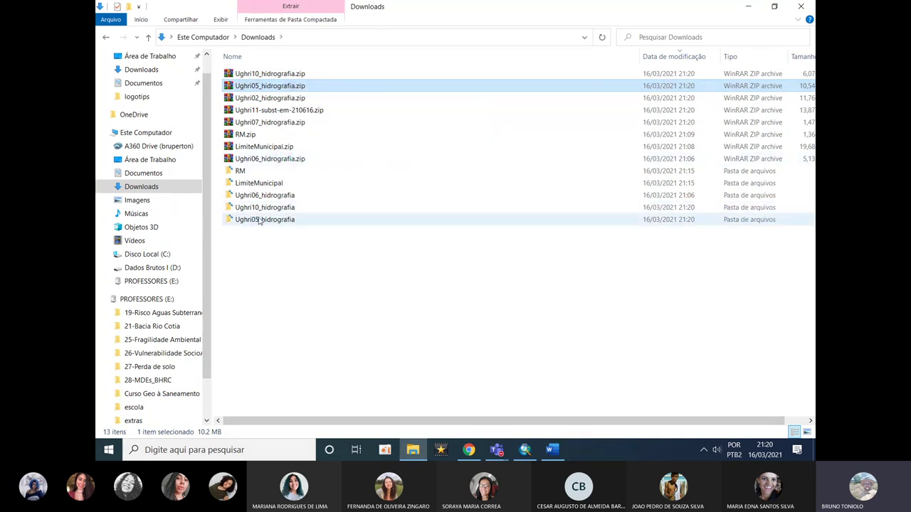
click(264, 97)
right_click(260, 99)
click(313, 172)
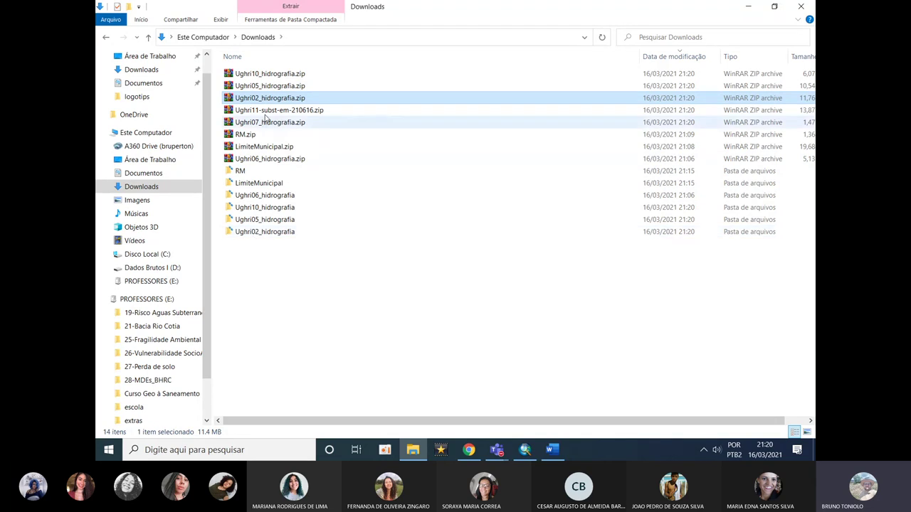
Extract Ughri11-subst-em-210616.zip and Ughri07_hidrografia.zip into separate folders named after each archive.
click(268, 110)
right_click(268, 110)
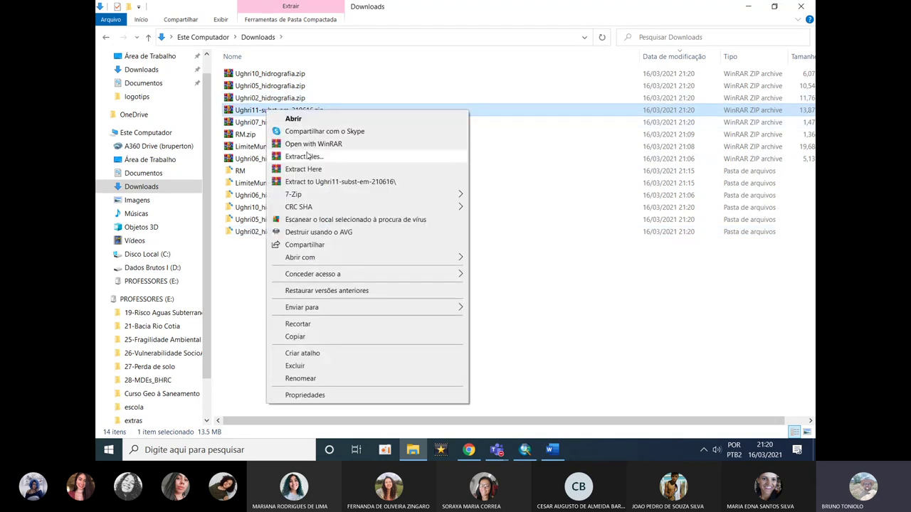
click(311, 181)
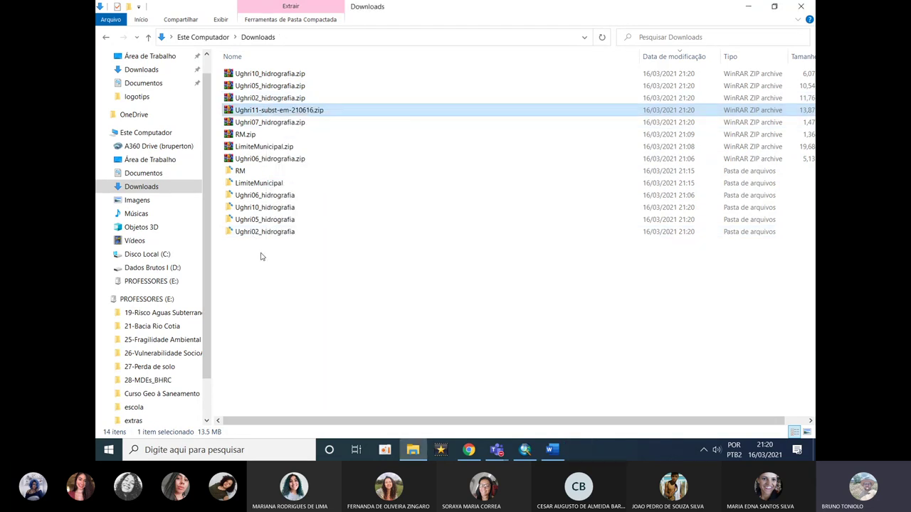
click(270, 123)
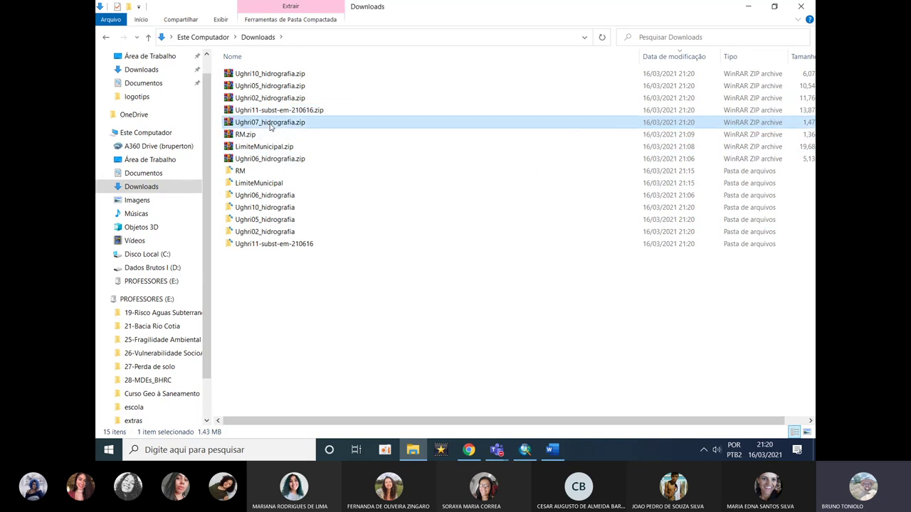
right_click(270, 126)
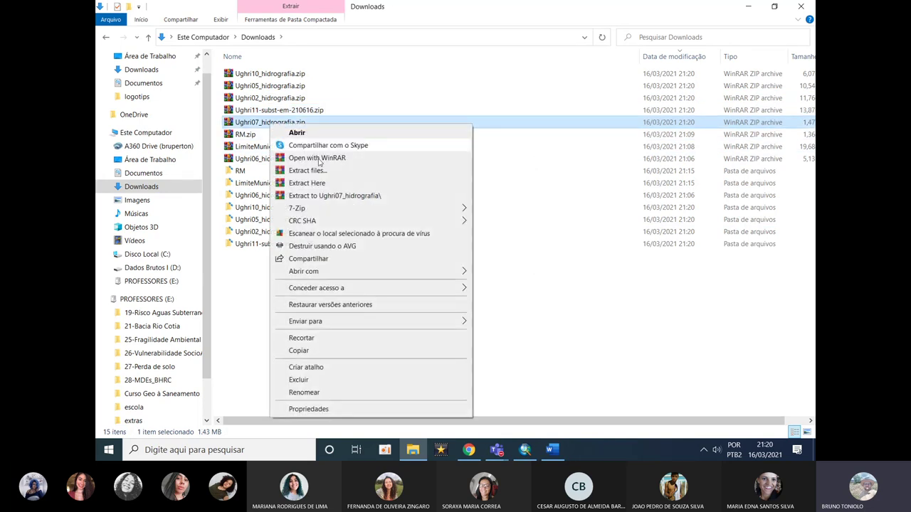
click(313, 202)
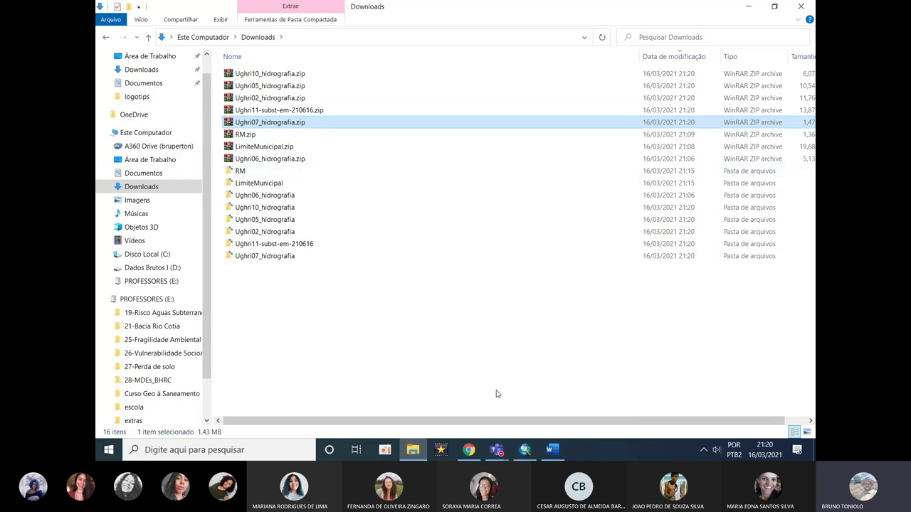
Switch to ArcMap, collapse the Hidrografia layer's legend, and restore the window down so the Downloads folder shows beside it.
click(524, 453)
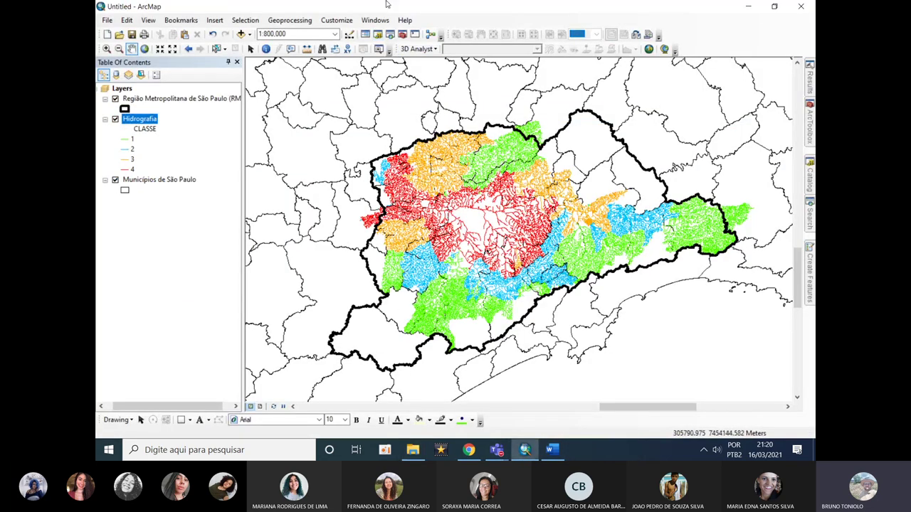
click(106, 119)
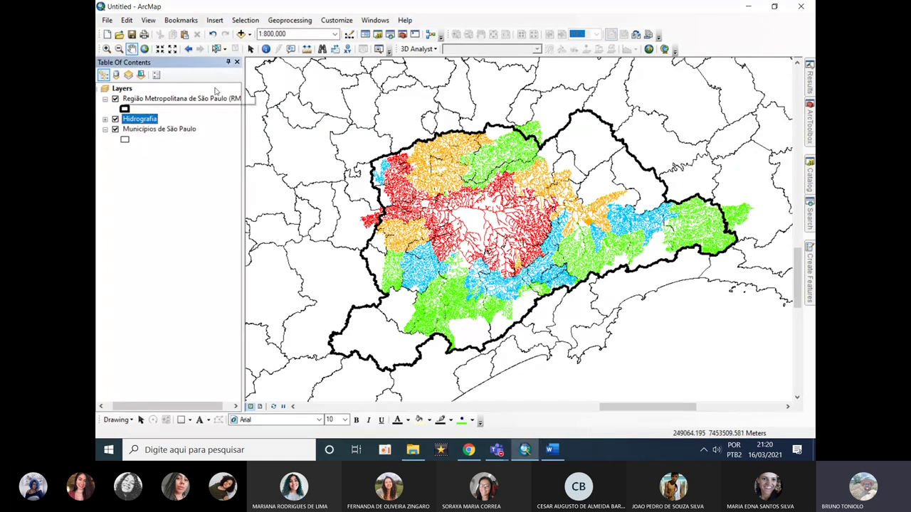
double_click(380, 7)
mouse_move(646, 97)
mouse_down()
mouse_move(559, 68)
mouse_move(603, 68)
mouse_up()
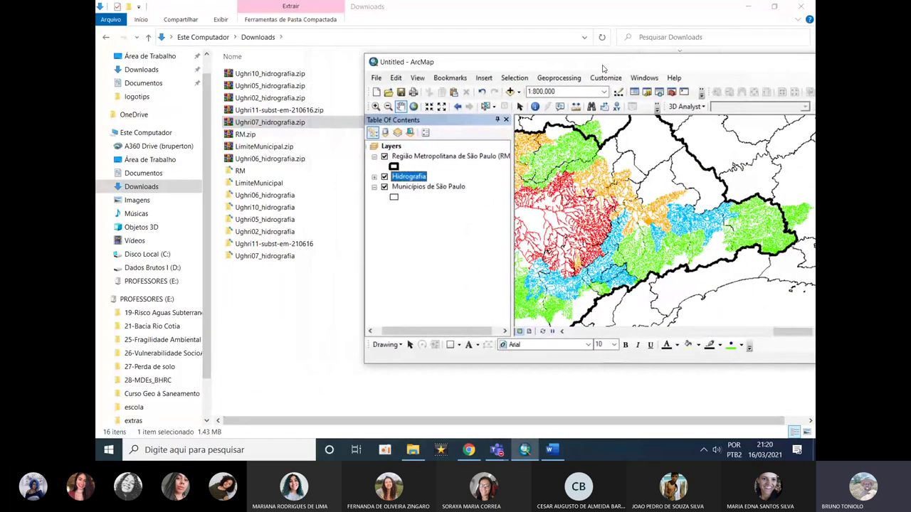
Add Ughri10_hidrografia.shp from the extracted Ughri10_hidrografia folder to the ArcMap layers, below the metropolitan region layer.
click(302, 208)
double_click(302, 208)
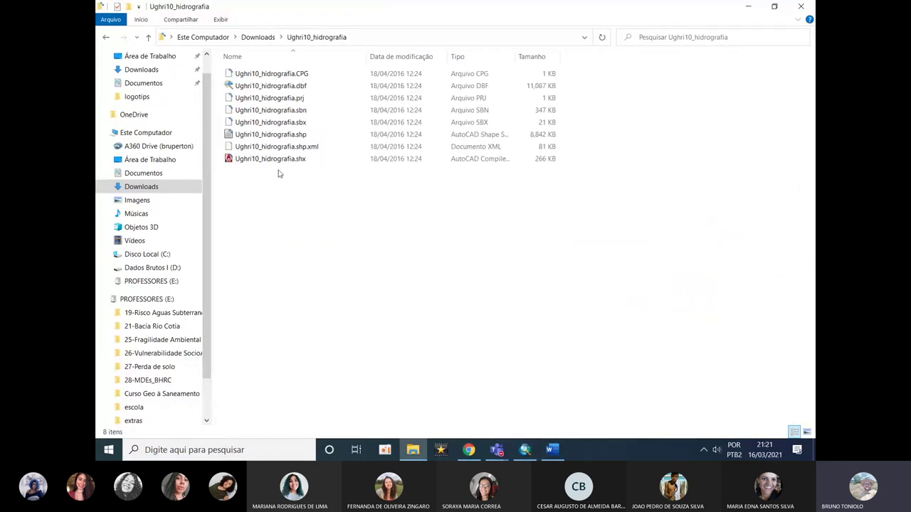
click(525, 450)
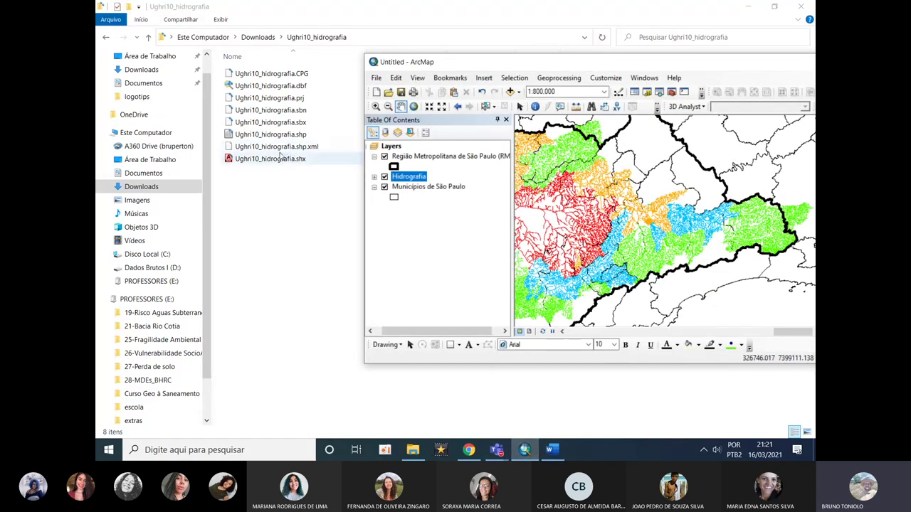
drag(284, 134, 415, 171)
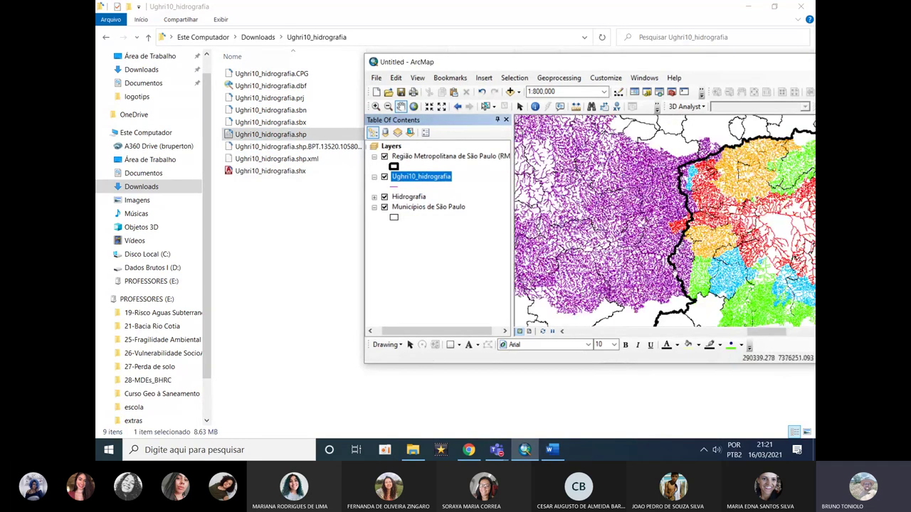
Add Ughri07_hidrografia.shp from the extracted Ughri07_hidrografia folder to the ArcMap layers, above Ughri10_hidrografia.
click(257, 37)
double_click(260, 207)
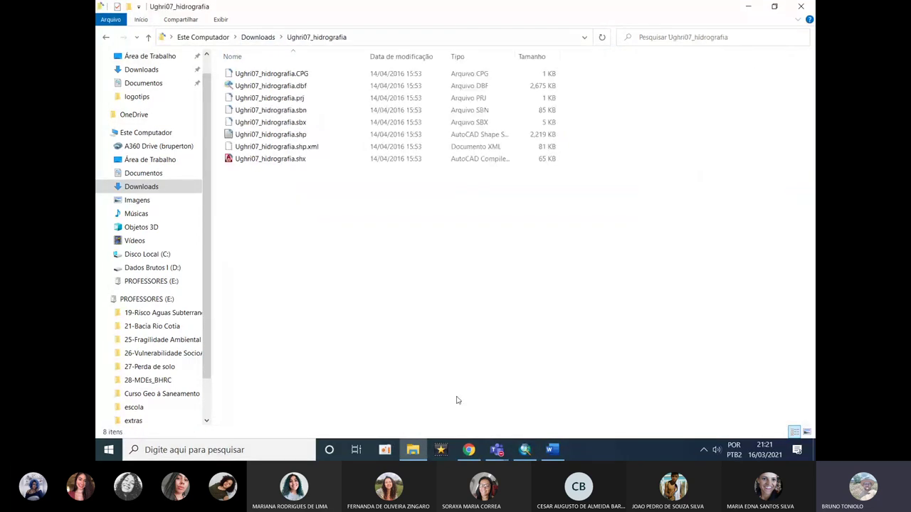
click(528, 450)
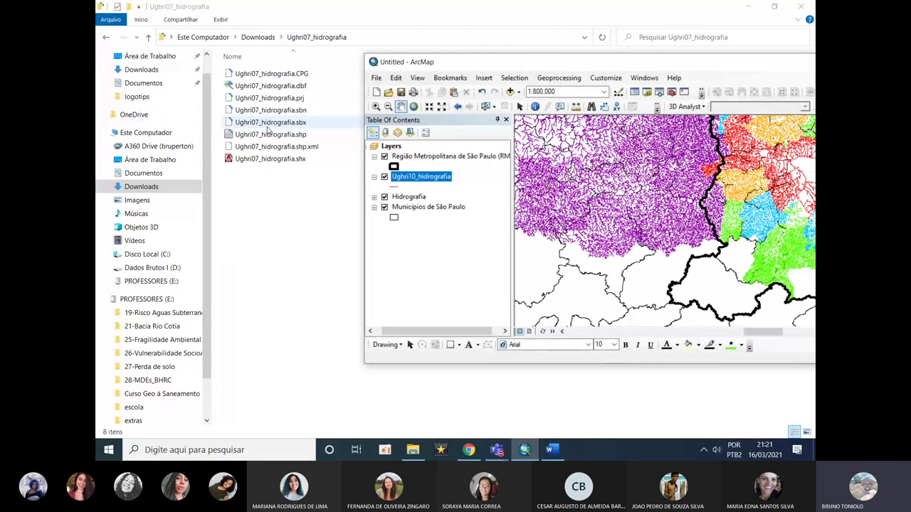
drag(269, 134, 444, 214)
drag(413, 174, 414, 176)
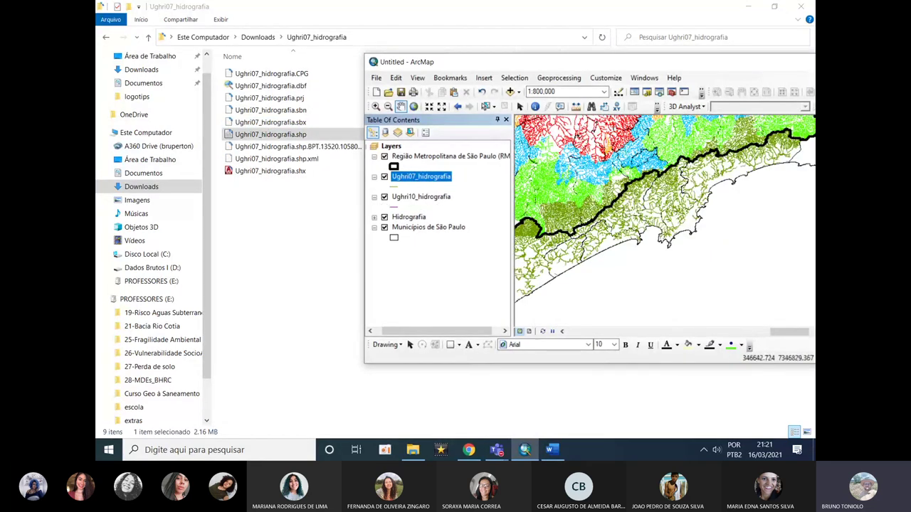
drag(541, 219, 697, 255)
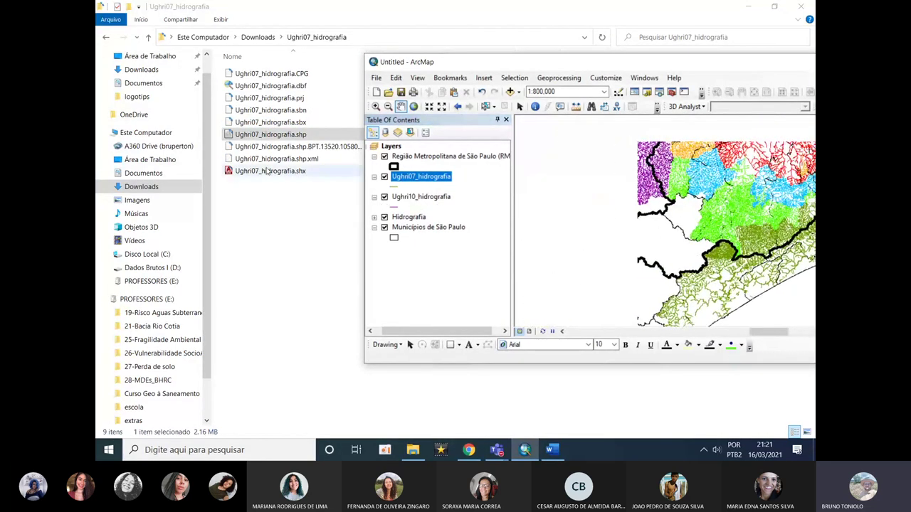
Add Ughri11_hidrografia.shp from the subfolder of Ughri11-subst-em-210616 to the ArcMap layers, above Ughri07_hidrografia.
click(258, 37)
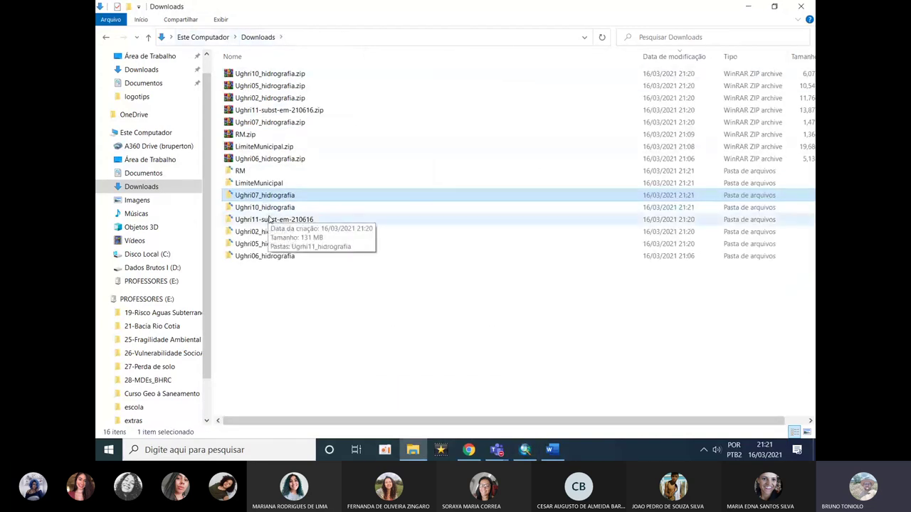
double_click(273, 220)
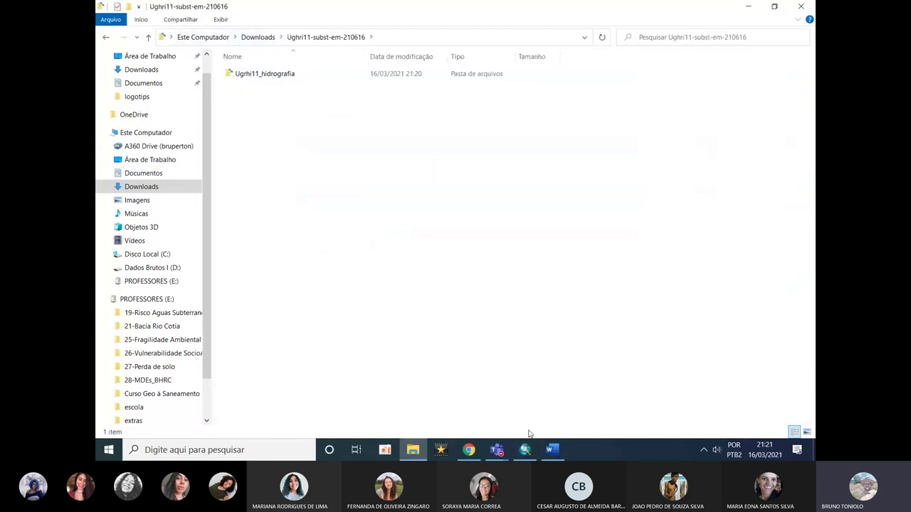
double_click(257, 76)
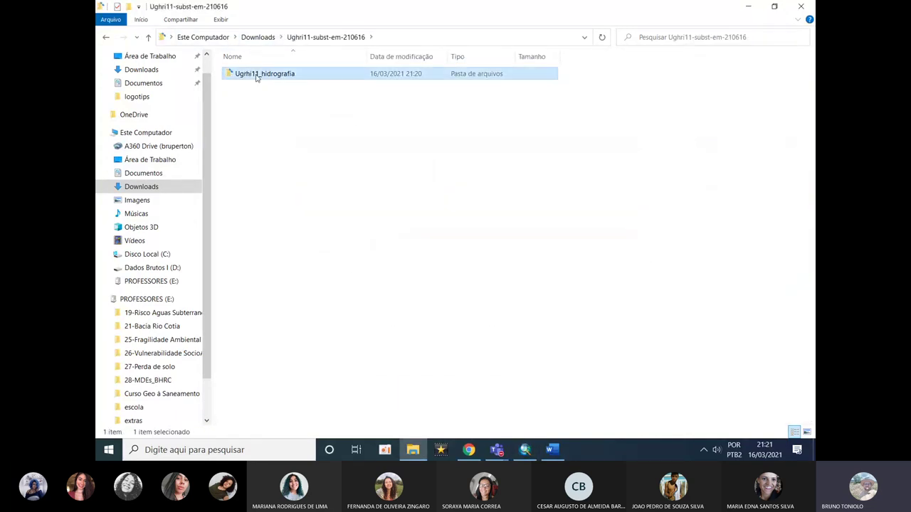
click(527, 451)
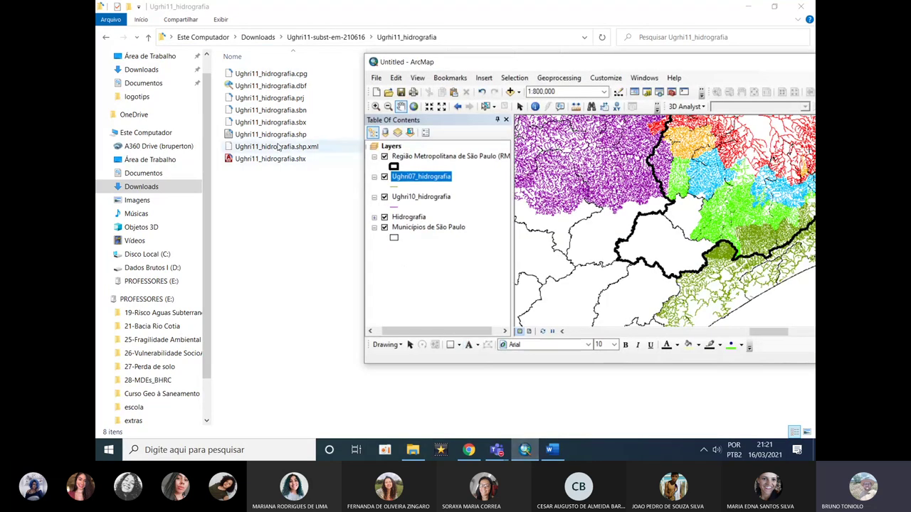
drag(278, 135, 432, 172)
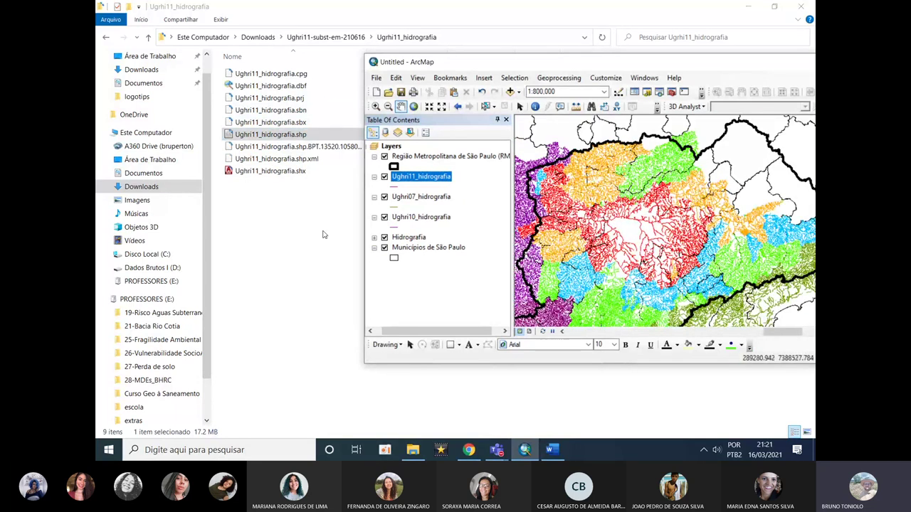
Add UGRHI_2.shp from the subfolder of Ughri02_hidrografia to the ArcMap layers, above Ughri11_hidrografia.
click(257, 37)
double_click(248, 233)
double_click(257, 74)
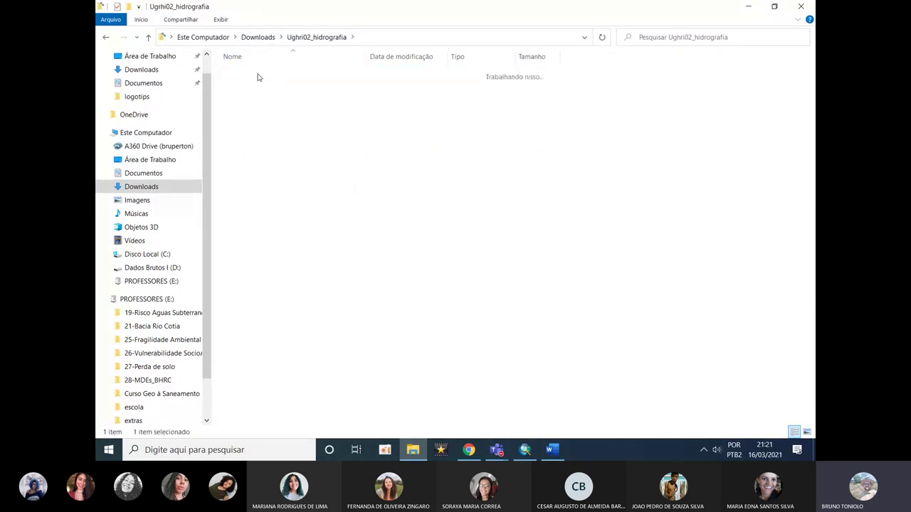
click(525, 450)
mouse_move(254, 134)
mouse_down()
mouse_move(413, 160)
mouse_move(434, 180)
mouse_up()
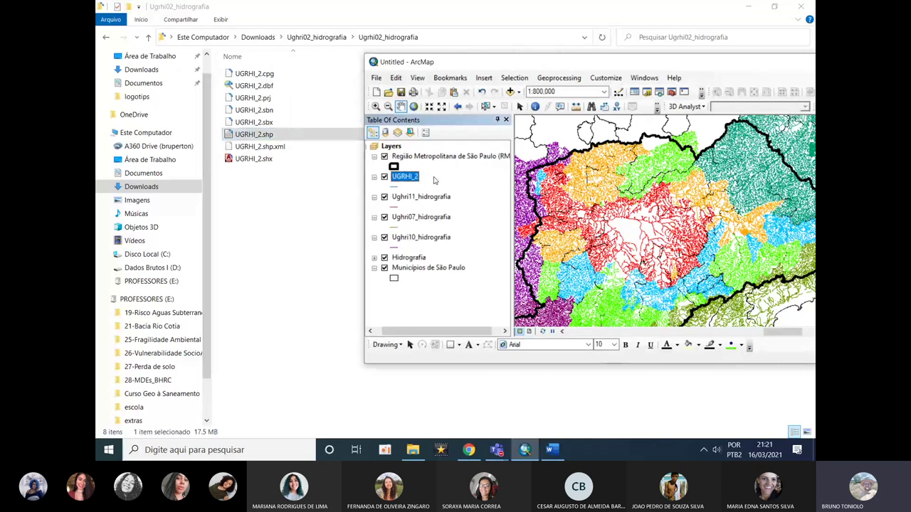
Add Ughri05_hidrografia.shp from the extracted Ughri05_hidrografia folder to the ArcMap layers, above UGRHI_2.
click(259, 39)
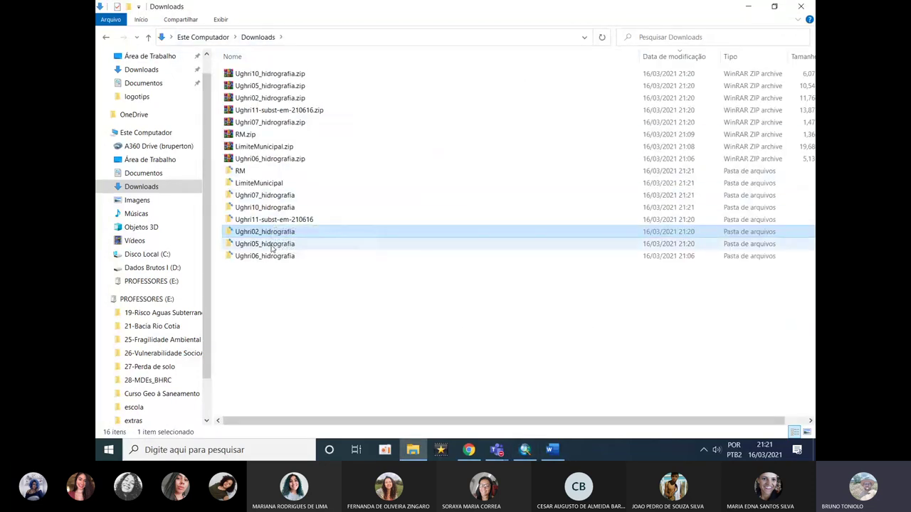
click(271, 244)
double_click(272, 245)
click(281, 135)
click(530, 452)
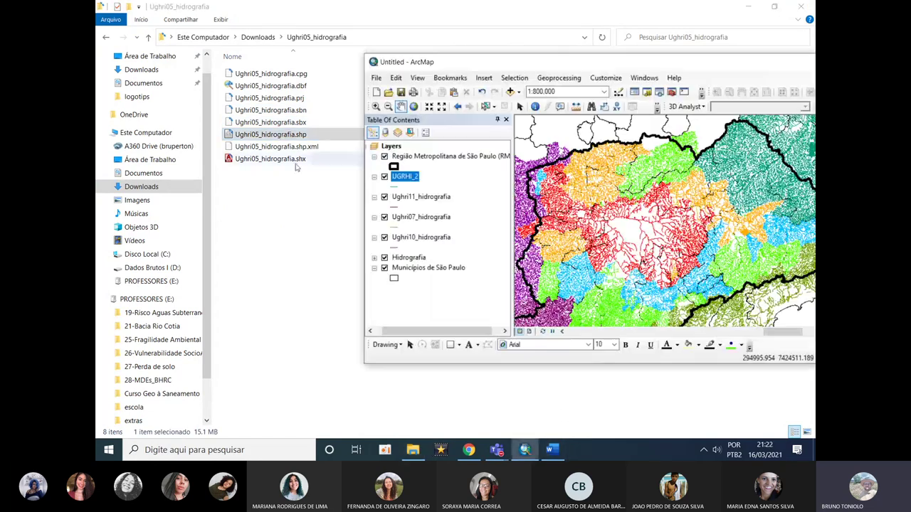
drag(281, 139, 440, 171)
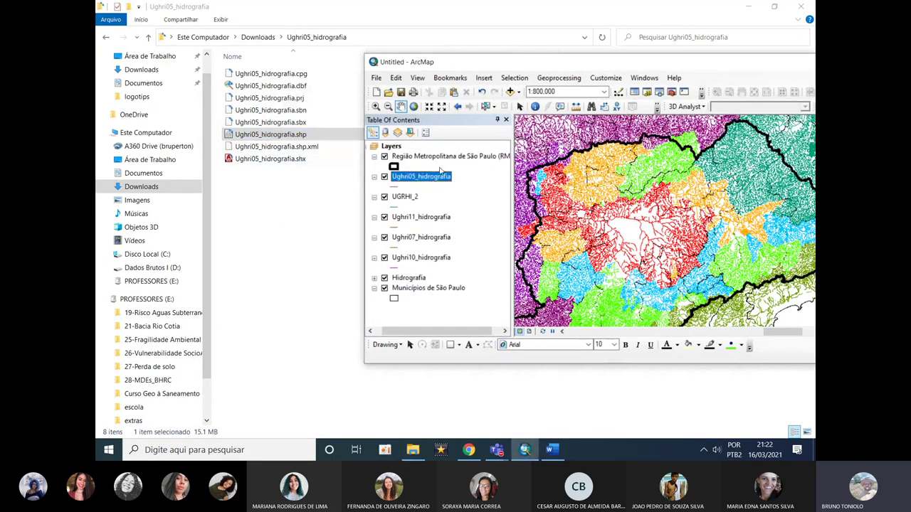
Maximize ArcMap and start the Merge geoprocessing tool with Ughri05_hidrografia and UGRHI_2 as input datasets.
drag(637, 69, 487, 69)
double_click(486, 69)
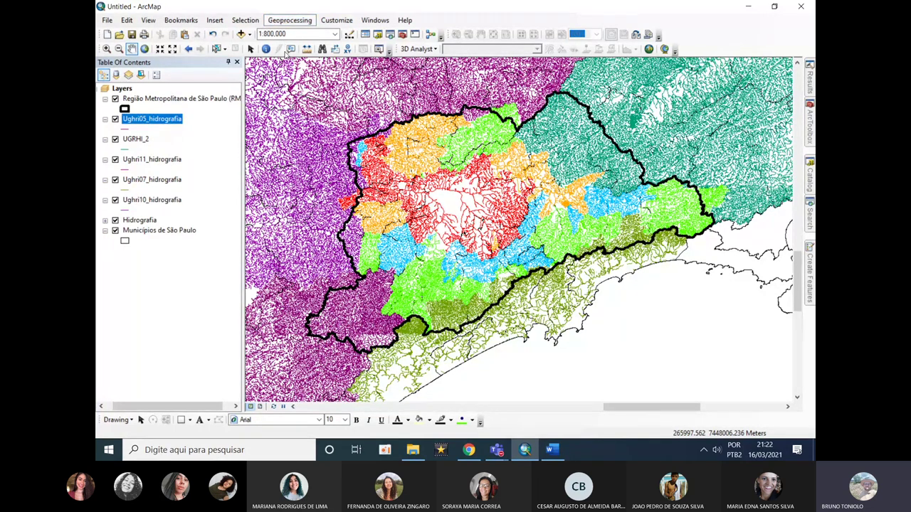
click(282, 22)
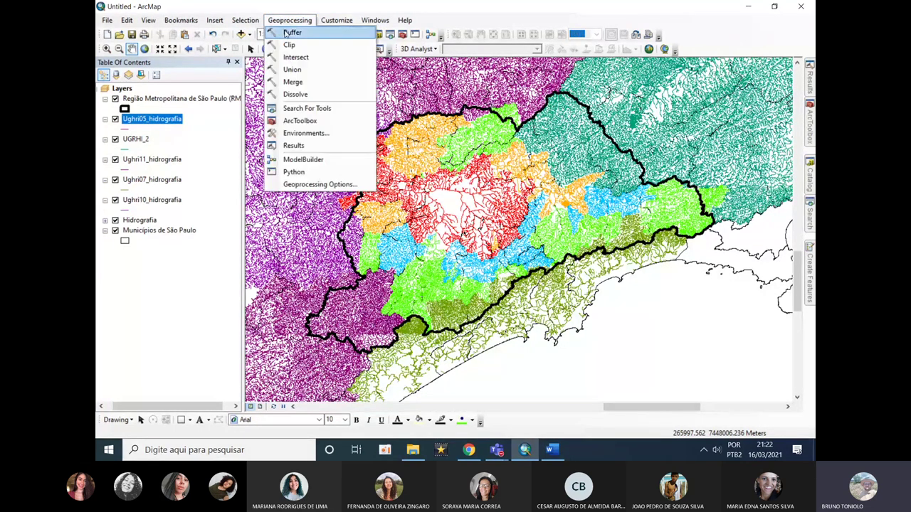
click(292, 83)
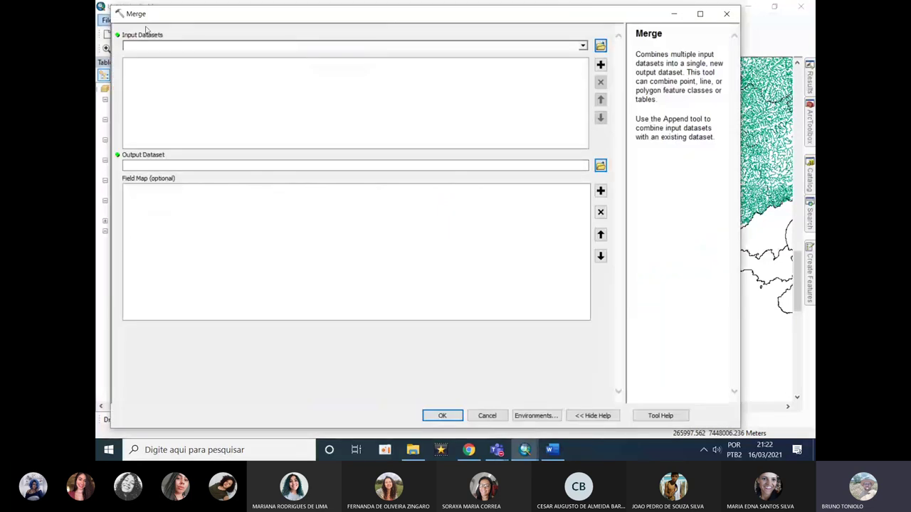
click(583, 45)
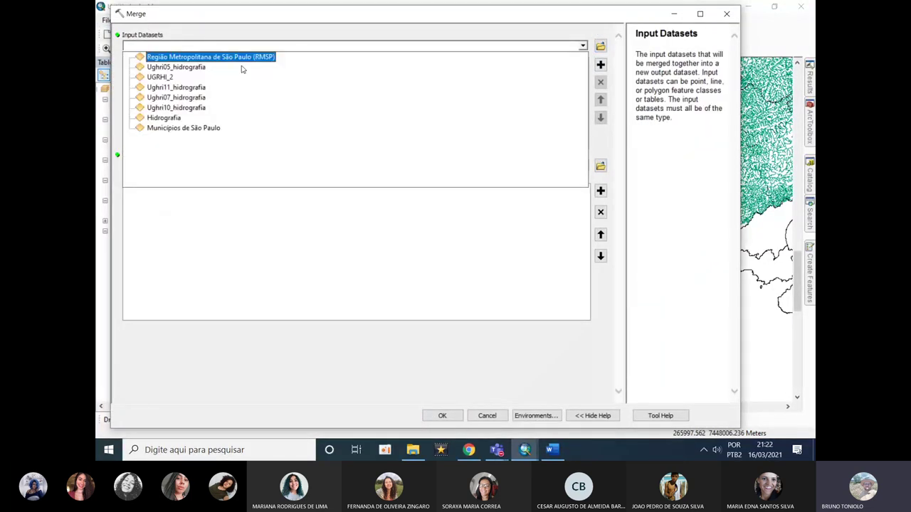
click(175, 69)
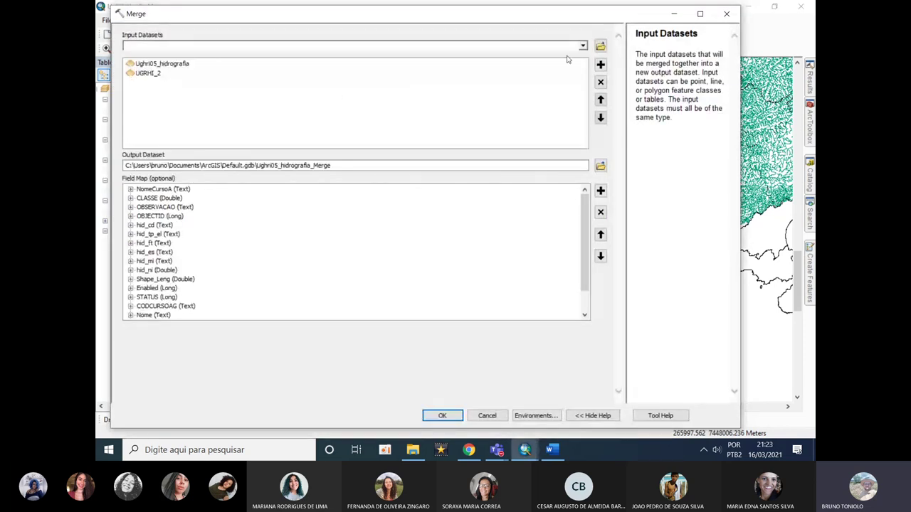
Add Ughri11_hidrografia, Ughri07_hidrografia, Ughri10_hidrografia and Hidrografia to the input datasets of the merge.
scroll(292, 259, down, 1)
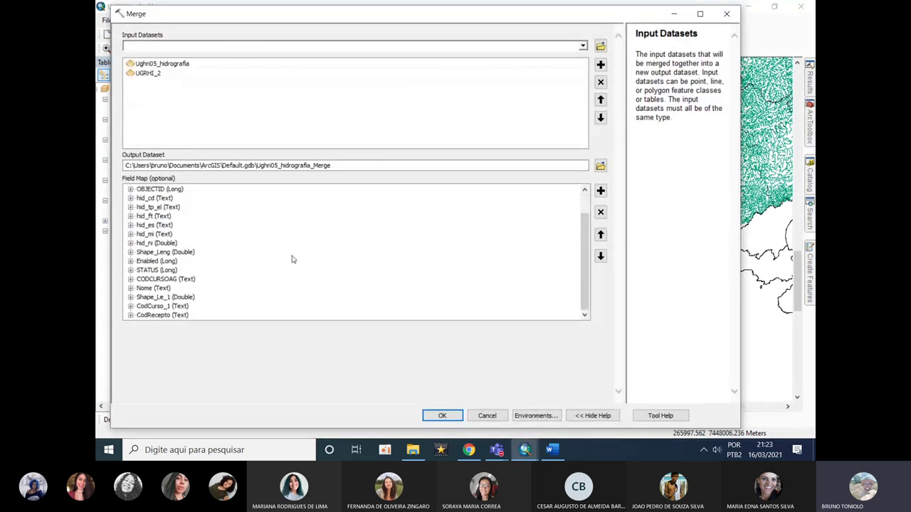
scroll(291, 259, up, 2)
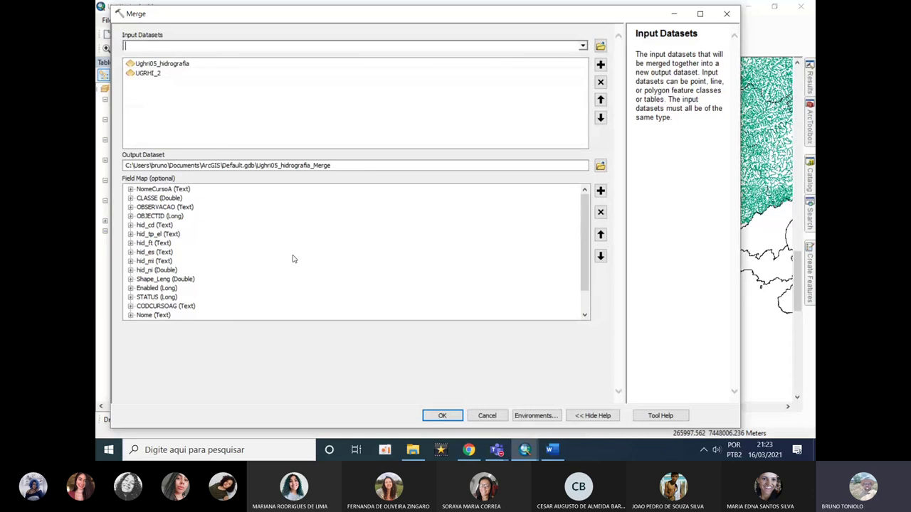
scroll(291, 260, down, 1)
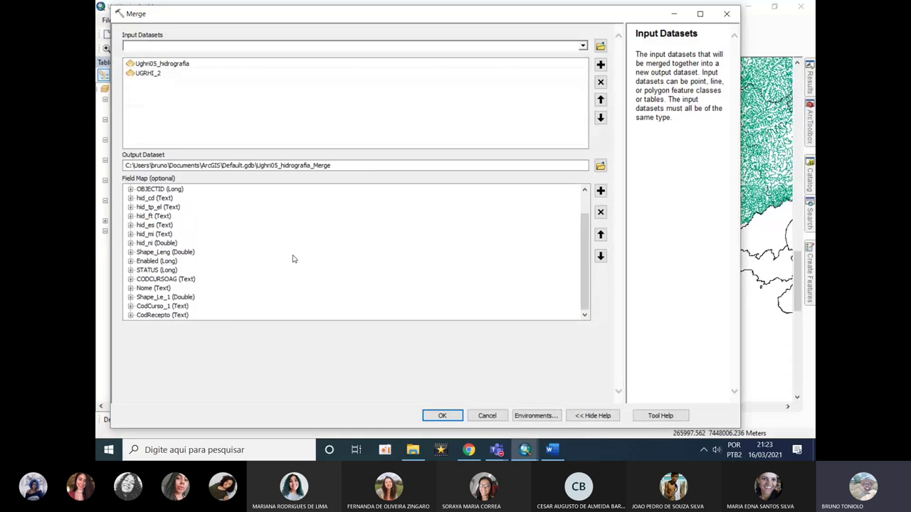
click(582, 45)
click(176, 87)
scroll(228, 238, up, 1)
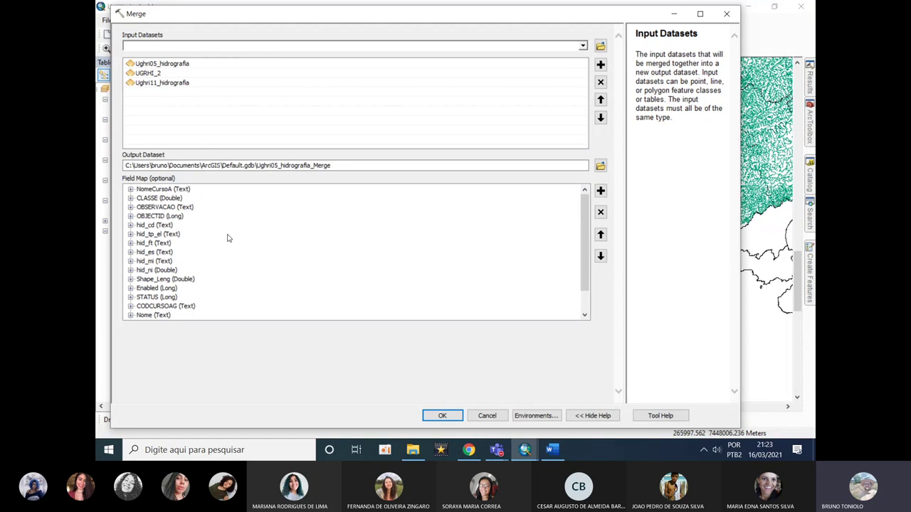
click(582, 46)
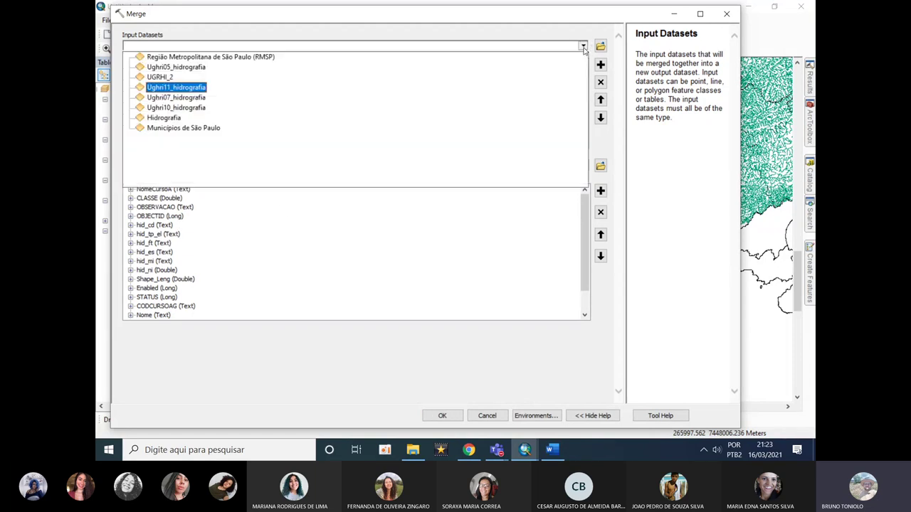
click(185, 99)
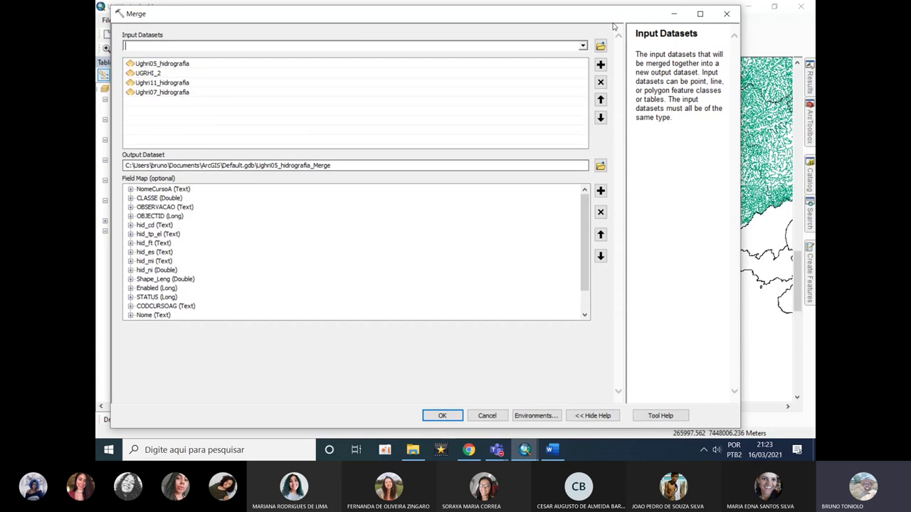
click(582, 46)
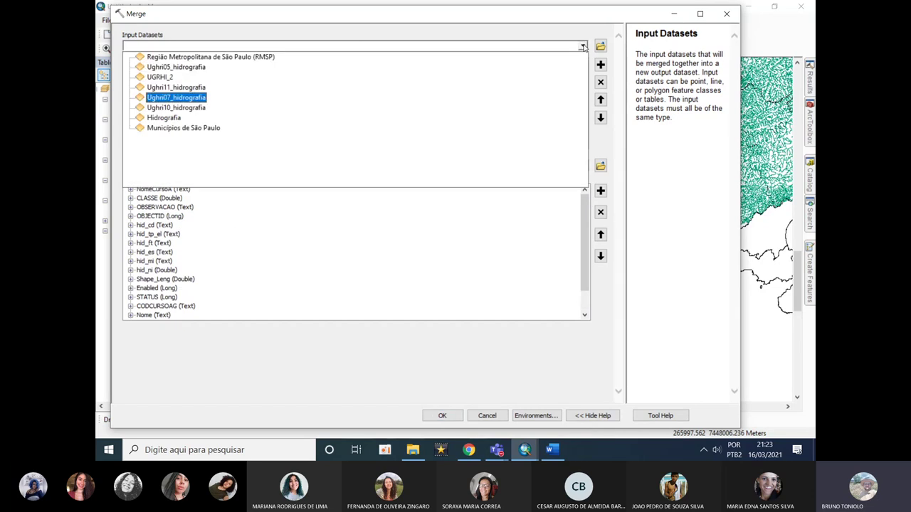
click(174, 108)
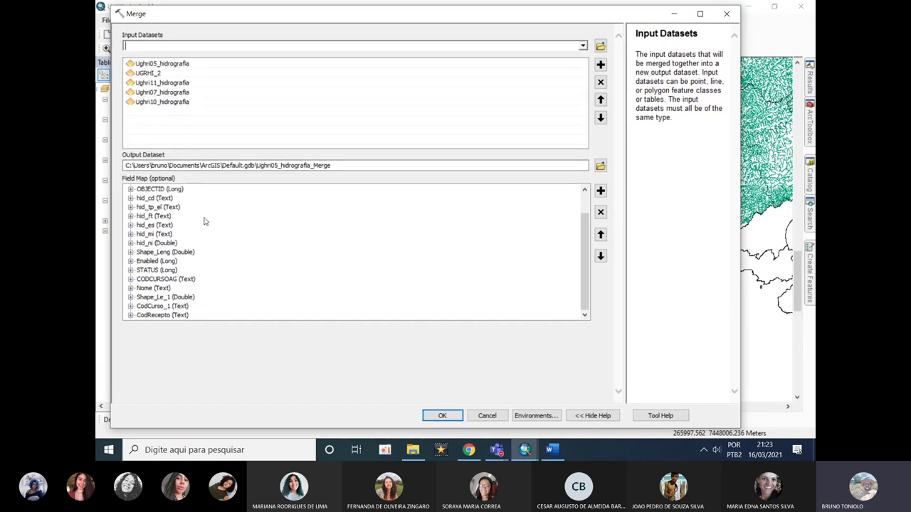
click(582, 46)
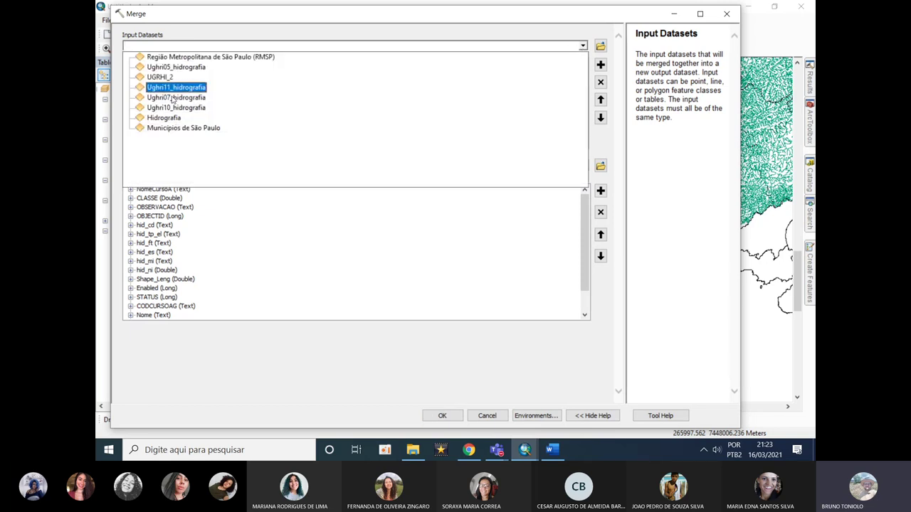
click(165, 118)
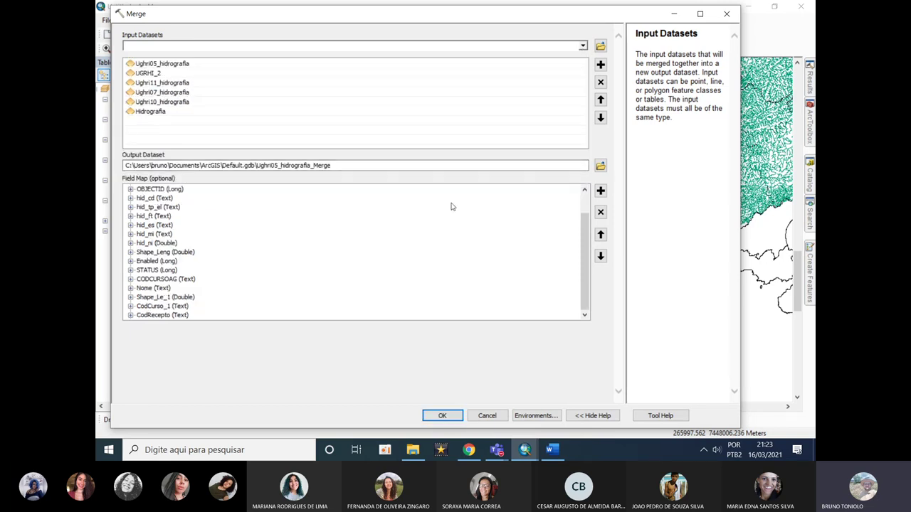
Maximize the Merge dialog and remove the NomeCursoA field from the field map.
click(700, 13)
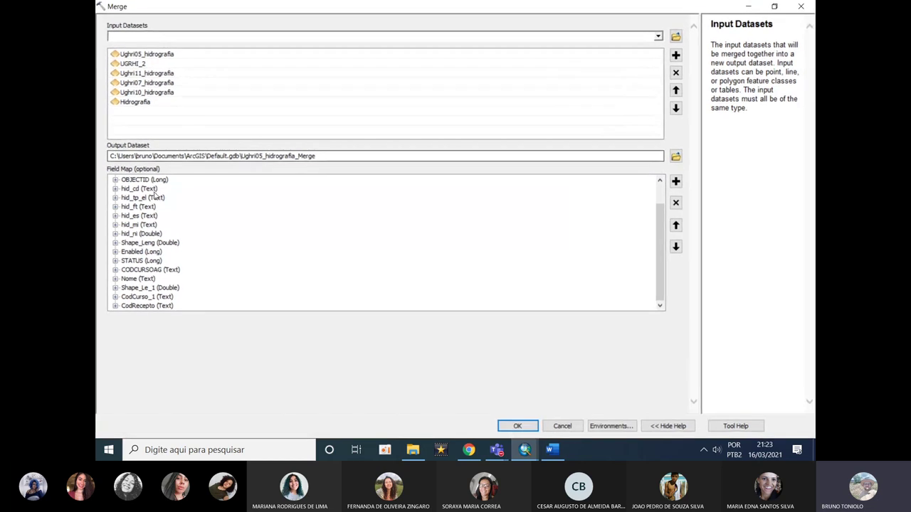
drag(117, 156, 325, 156)
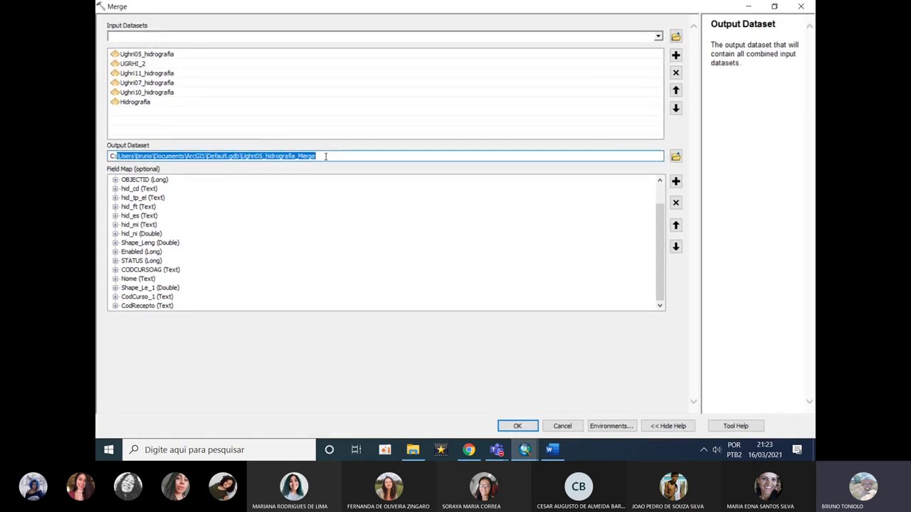
scroll(170, 232, up, 1)
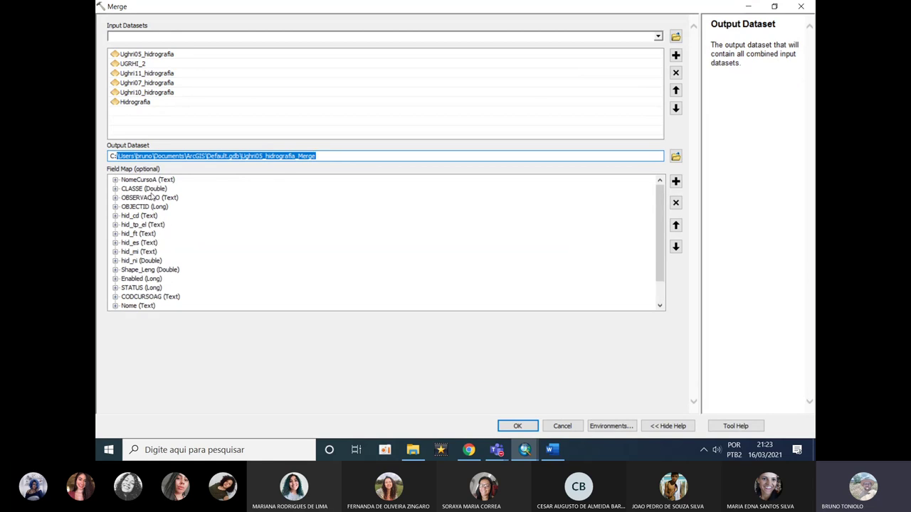
scroll(148, 196, down, 1)
scroll(152, 229, up, 1)
click(135, 189)
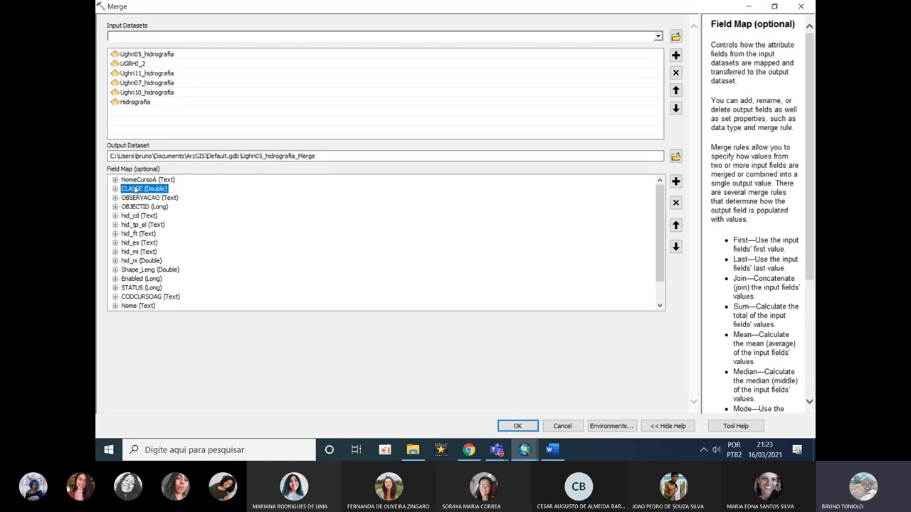
key(Up)
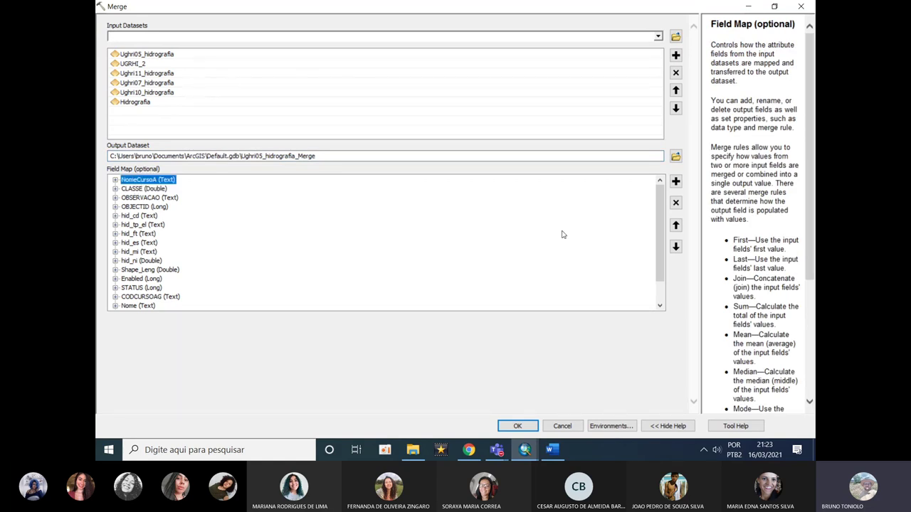
click(136, 190)
click(138, 182)
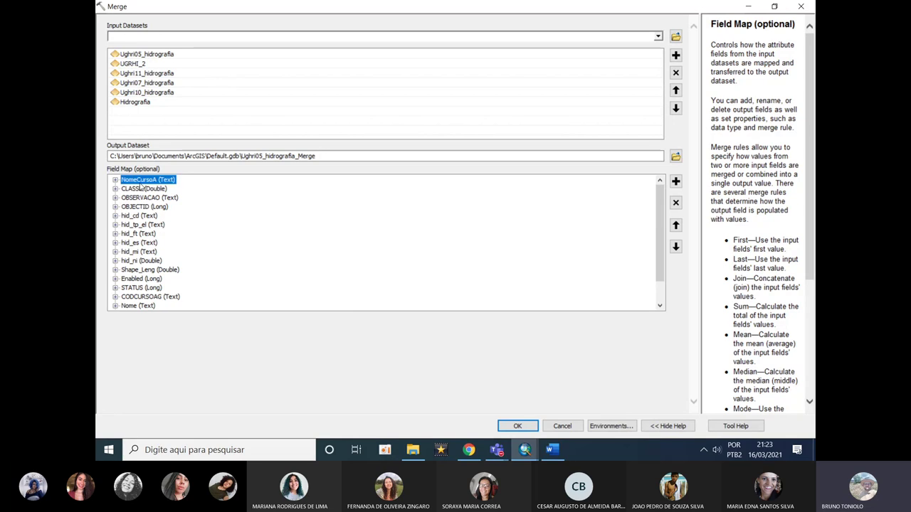
click(676, 203)
Remove all fields from OBSERVACAO through CodRecepto from the field map, keeping only CLASSE.
click(151, 189)
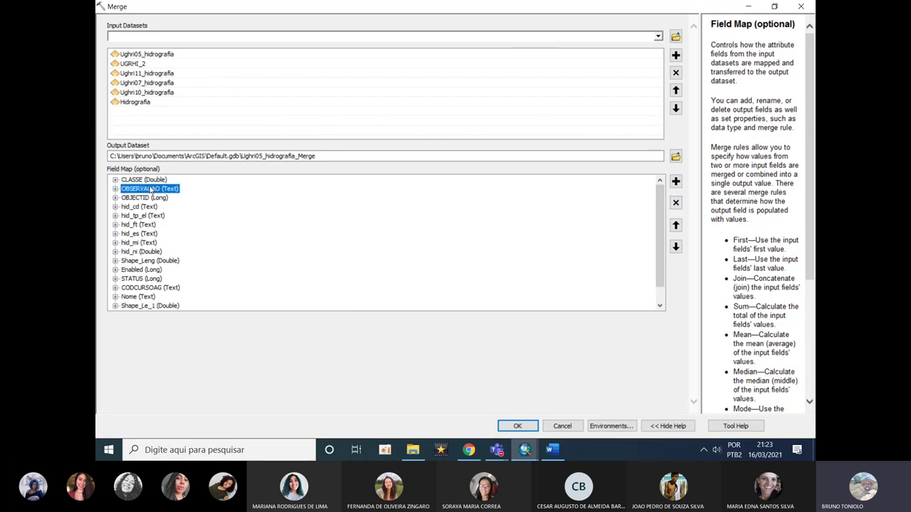
click(676, 203)
click(676, 204)
click(676, 204)
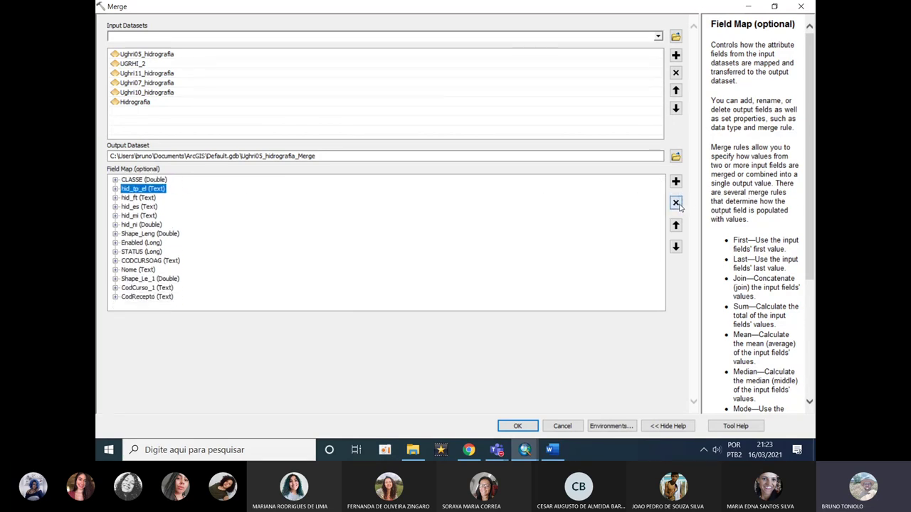
click(676, 204)
click(677, 204)
click(676, 203)
click(676, 203)
click(676, 204)
click(676, 203)
click(676, 204)
click(676, 204)
click(676, 203)
click(676, 203)
click(676, 204)
click(676, 204)
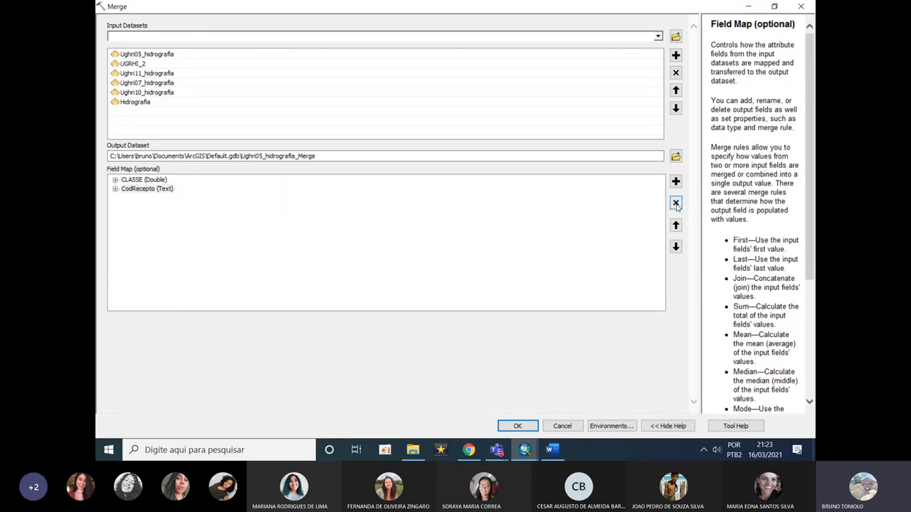
click(676, 203)
Browse for the merge output location and create a new folder named temporarios inside Downloads.
click(322, 155)
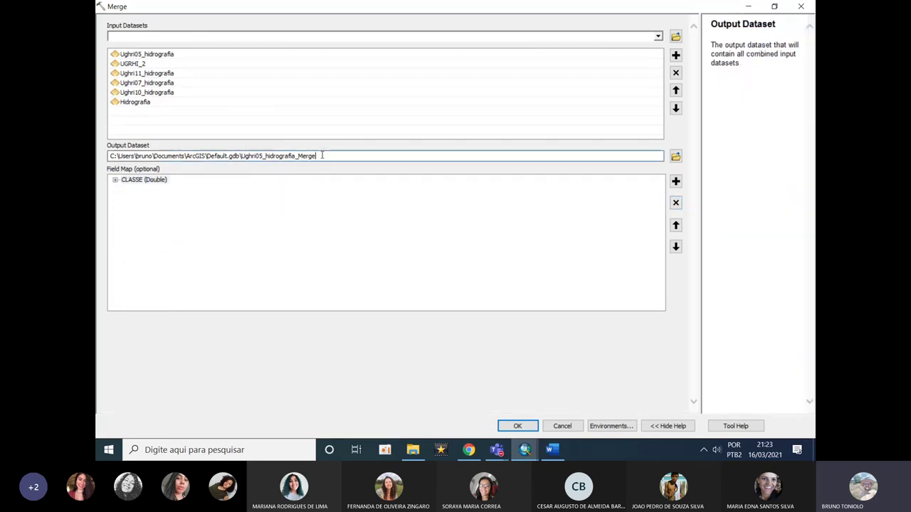
click(675, 156)
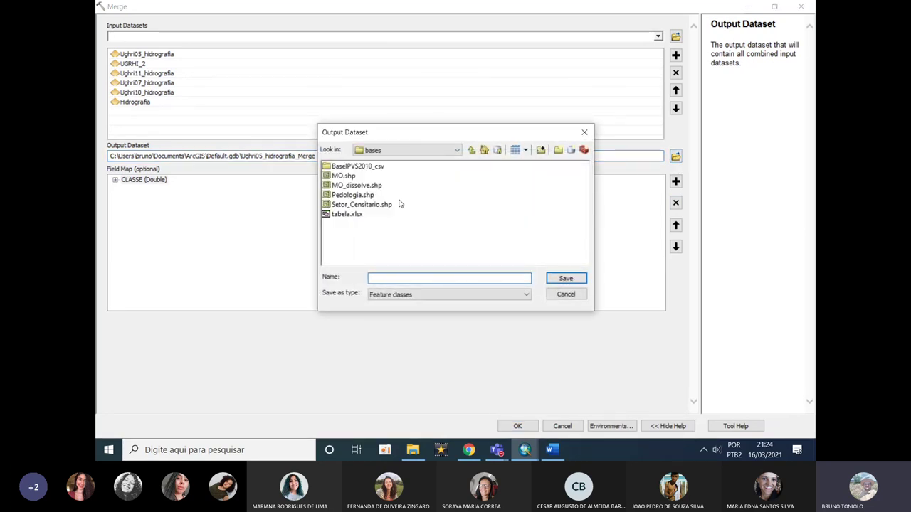
click(411, 151)
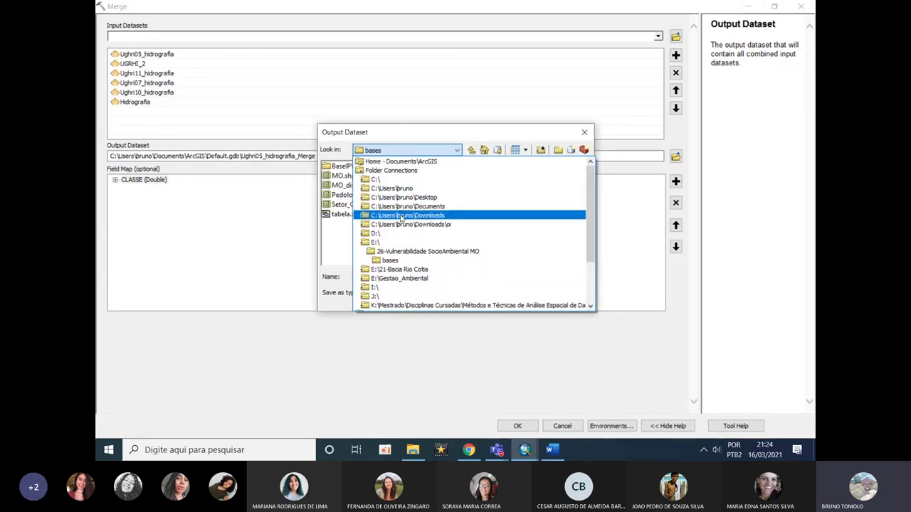
click(401, 215)
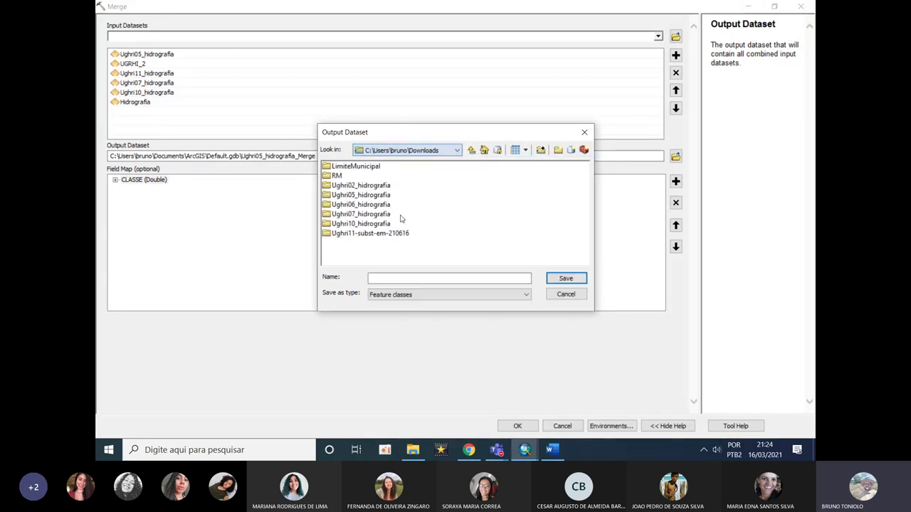
click(542, 152)
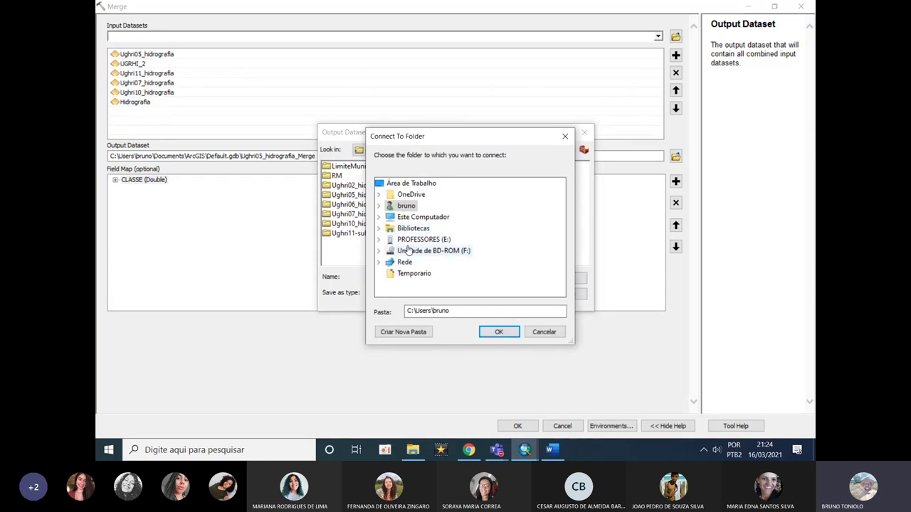
click(382, 207)
scroll(409, 256, down, 5)
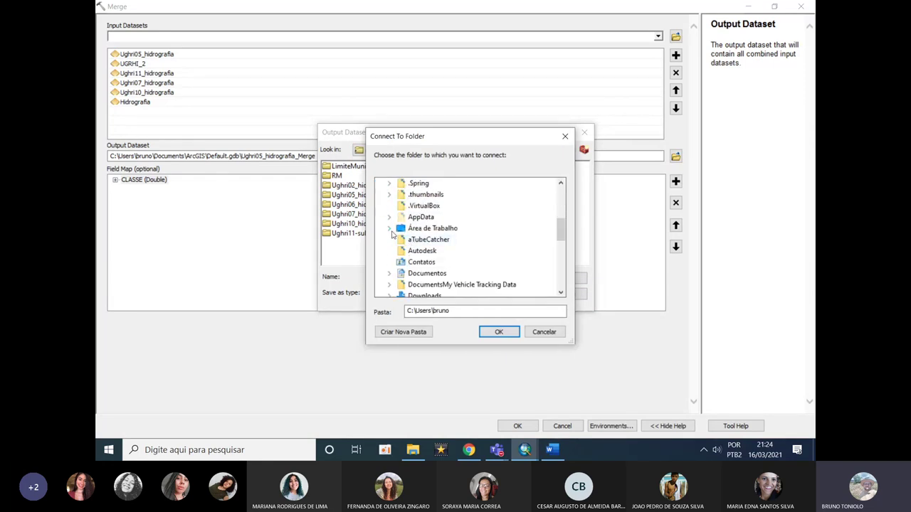
click(412, 262)
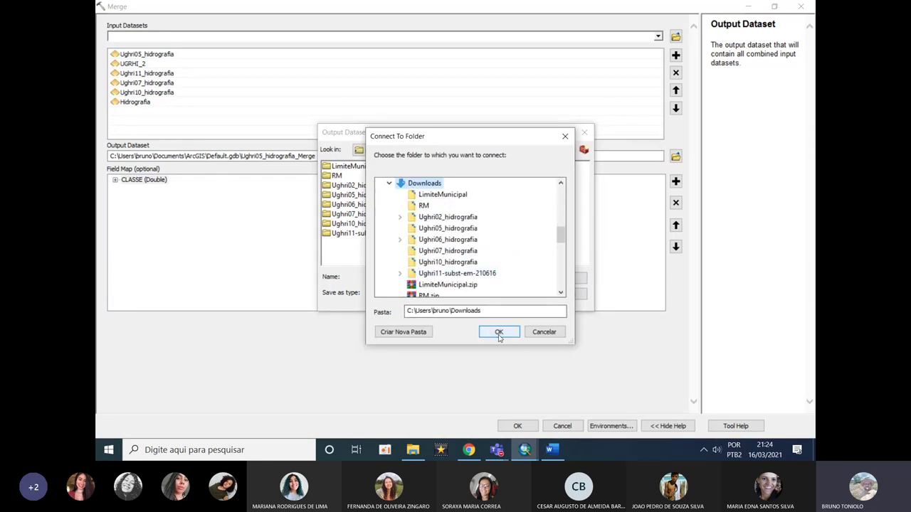
click(404, 332)
text(temporarios)
key(Return)
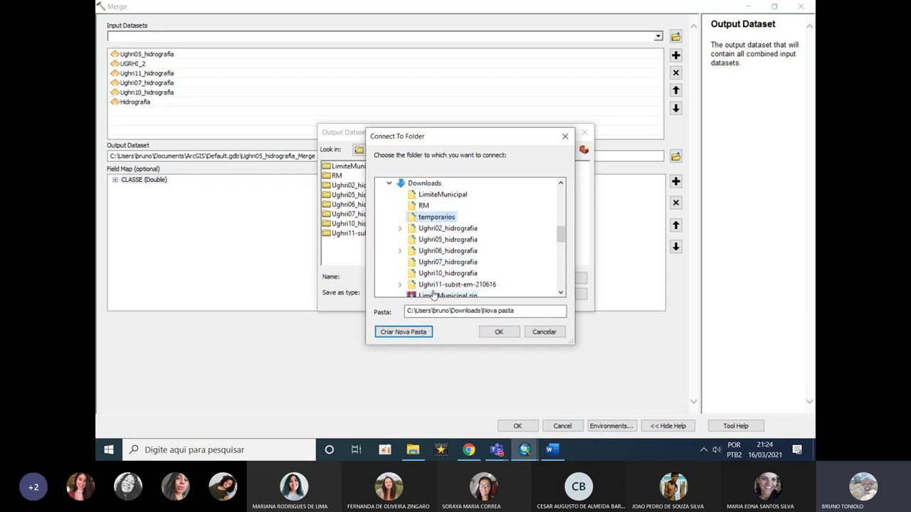
Connect to the temporarios folder and set the output dataset to a feature class named Hidrografia in it.
click(494, 336)
click(527, 259)
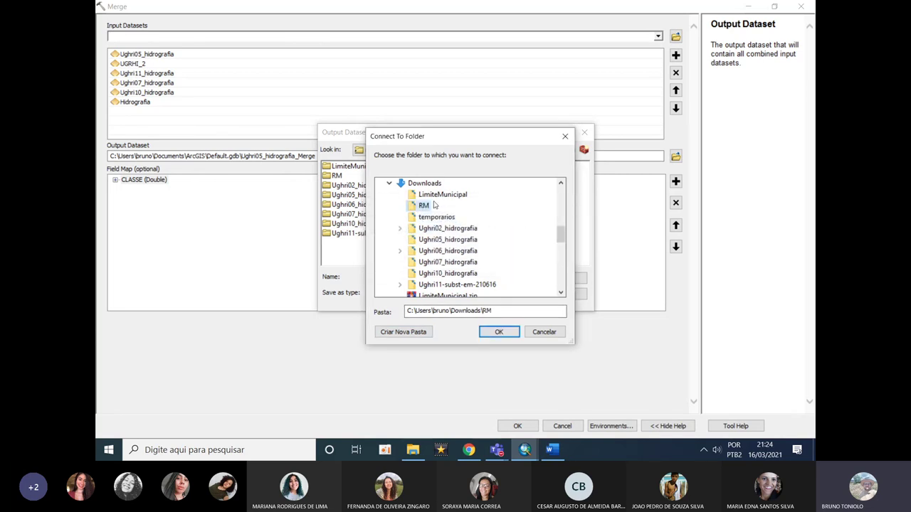
click(499, 332)
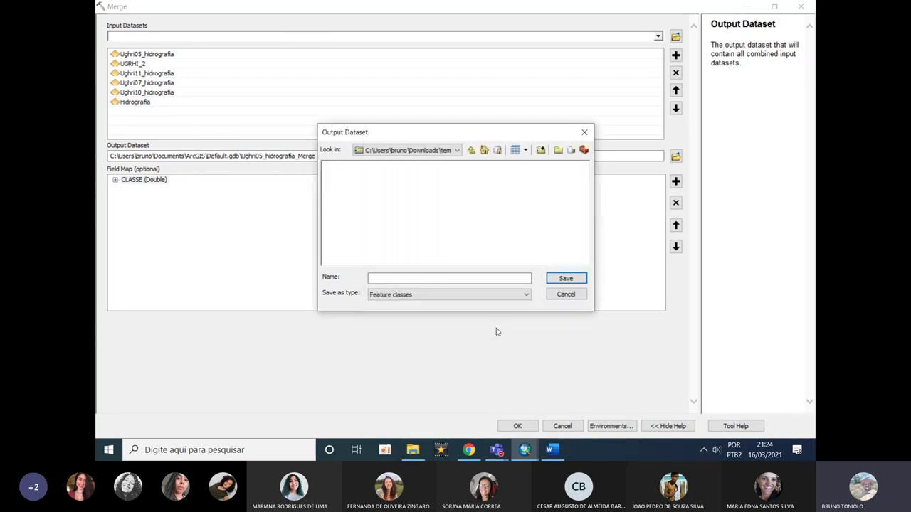
click(397, 294)
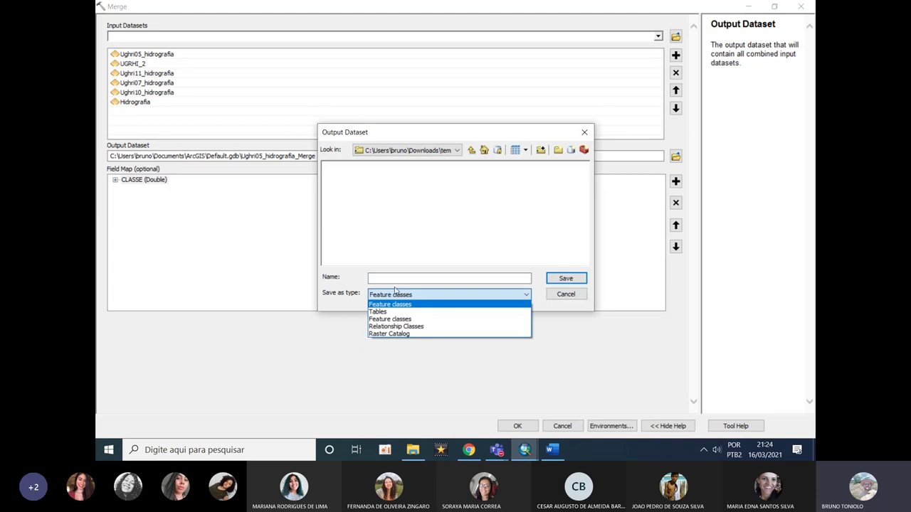
click(390, 278)
text(Hidrografia)
key(Return)
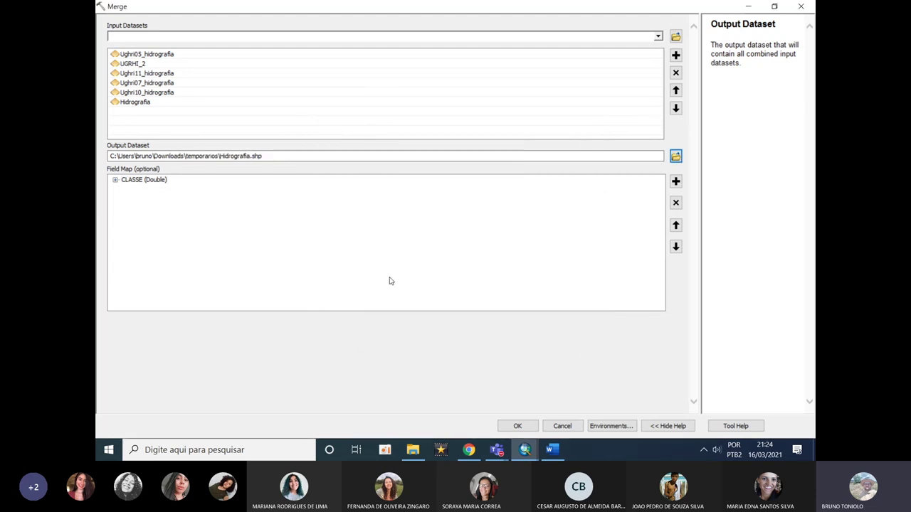
Run the merge of the six hydrography datasets into Hidrografia.shp.
click(266, 157)
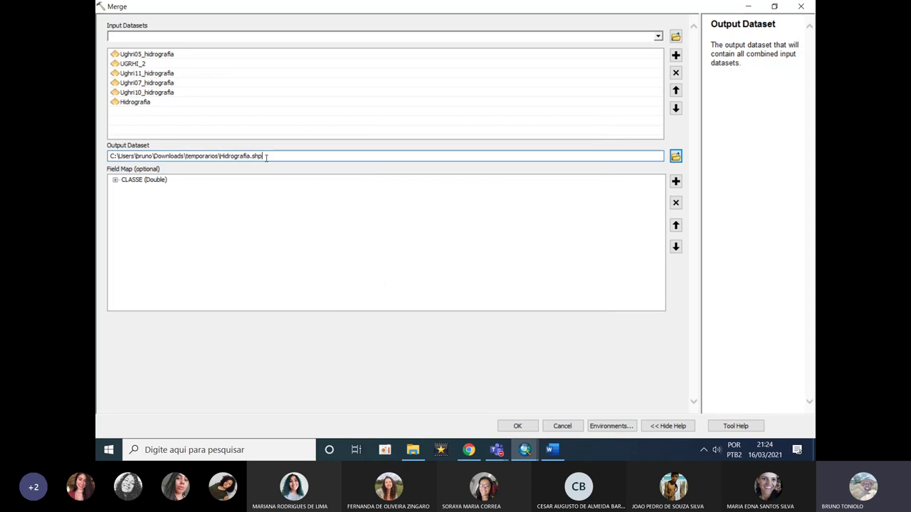
click(518, 427)
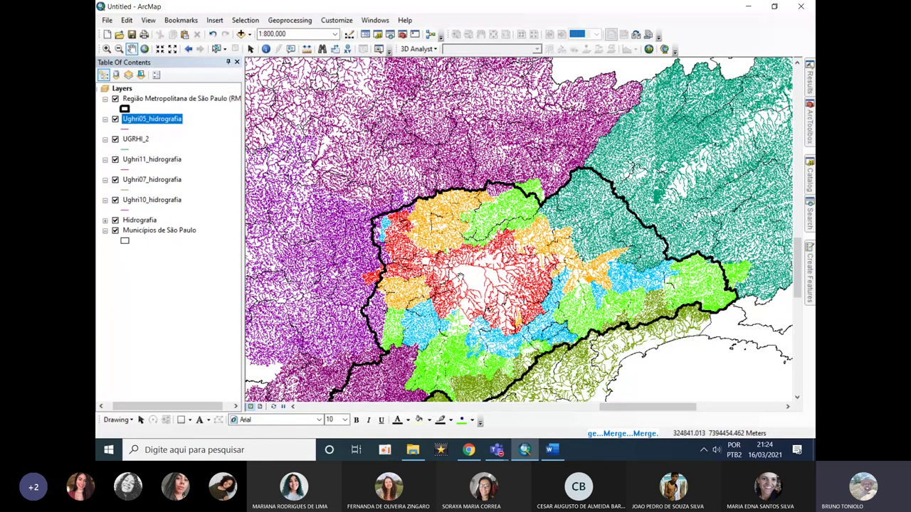
drag(460, 277, 410, 220)
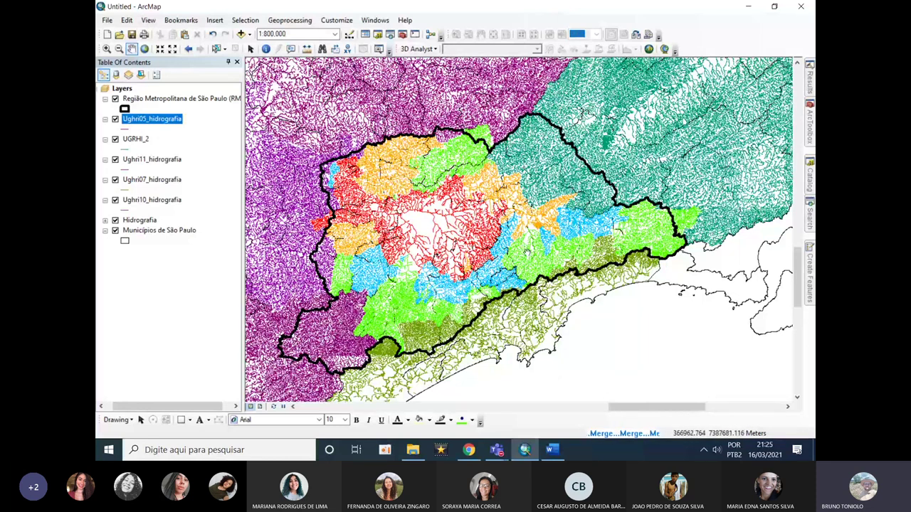
Switch to Chrome, search the web for mapbiomas and open the MapBiomas Brasil website.
click(472, 448)
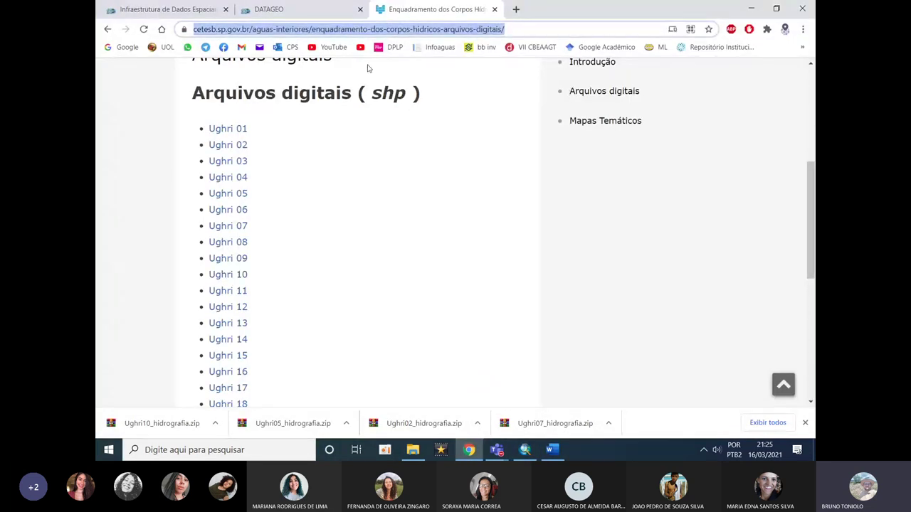
text(bio)
key(BackSpace)
key(BackSpace)
key(BackSpace)
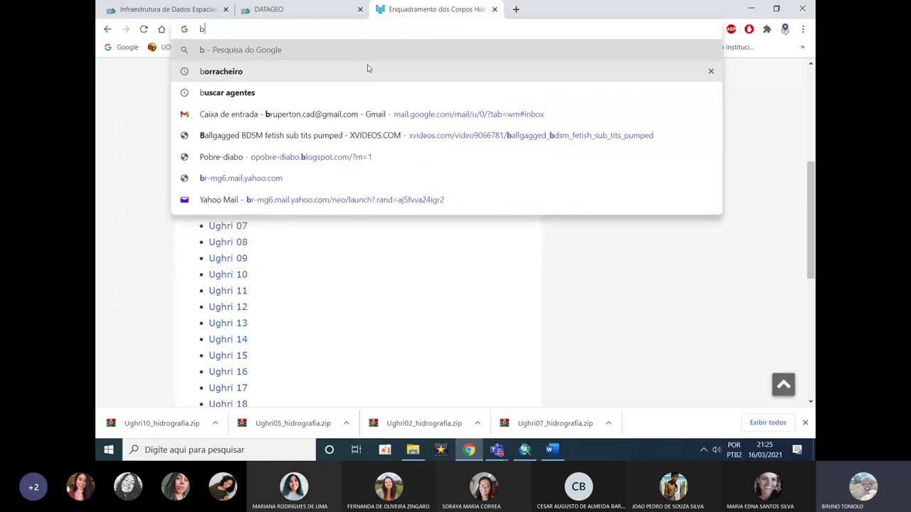
text(map)
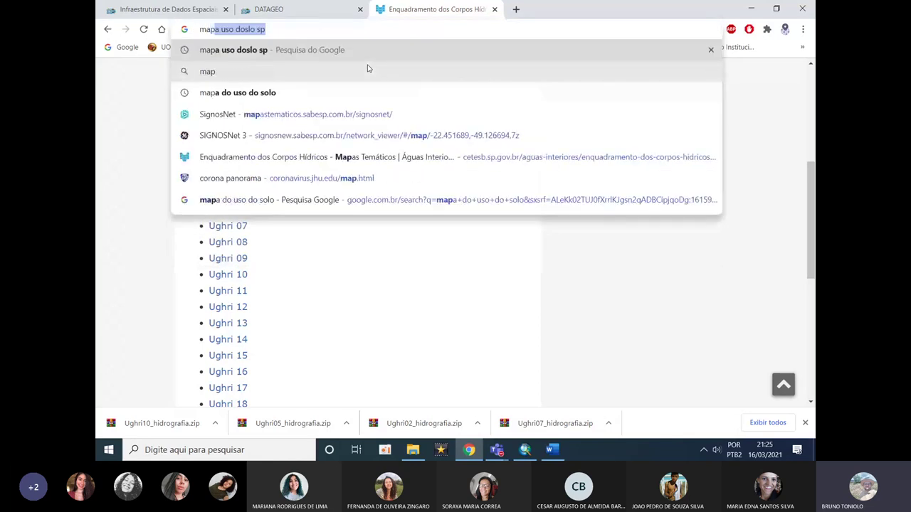
text(biomas)
key(Return)
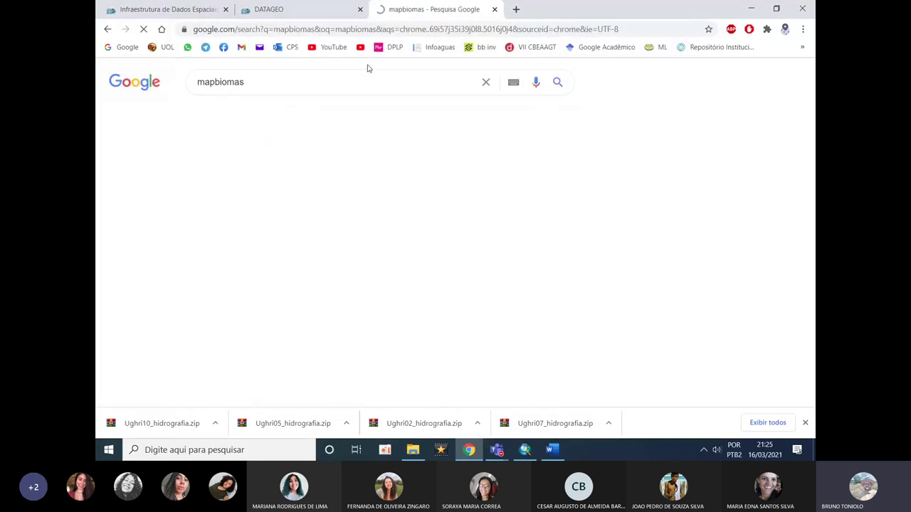
click(264, 178)
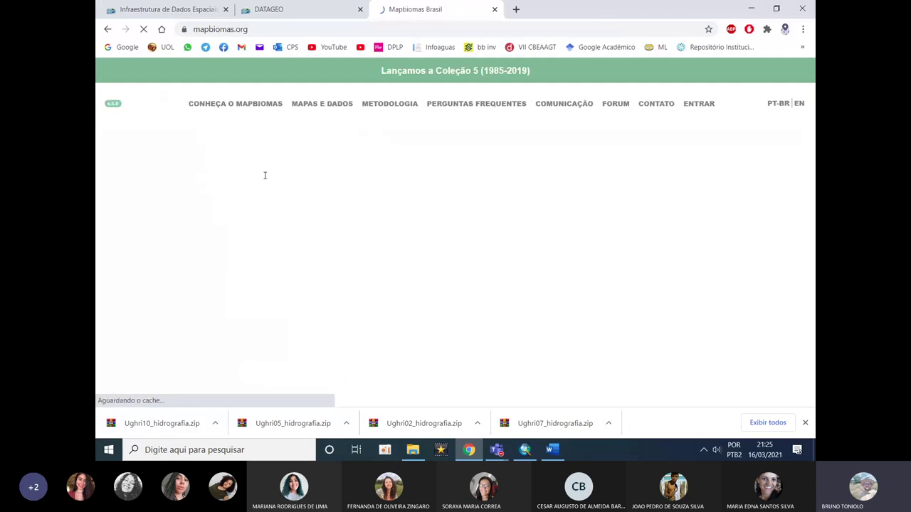
Open the O Projeto page and read through the project's origin, purpose and characteristics.
mouse_move(260, 114)
click(265, 178)
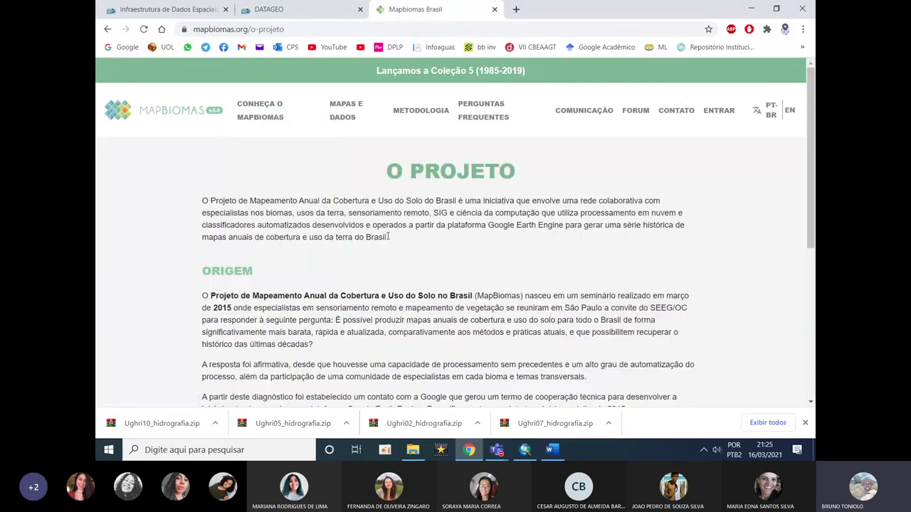
scroll(399, 236, down, 1)
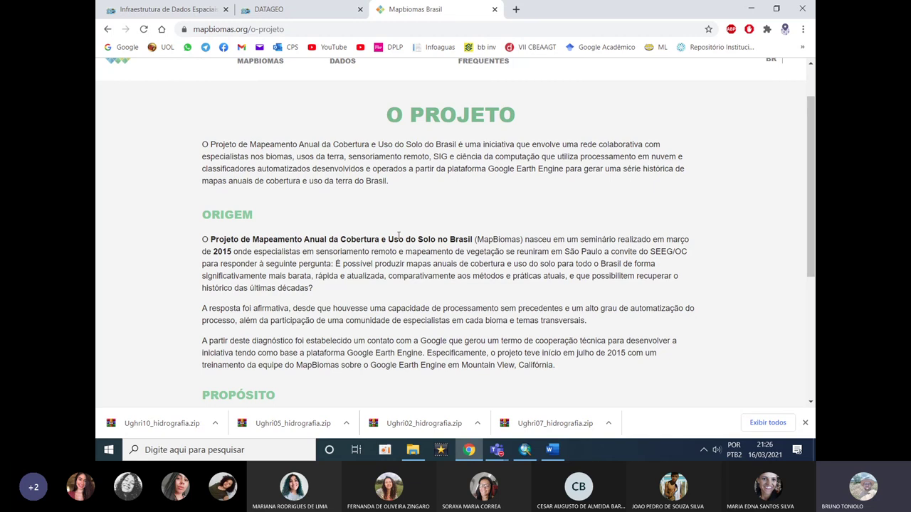
scroll(399, 236, down, 2)
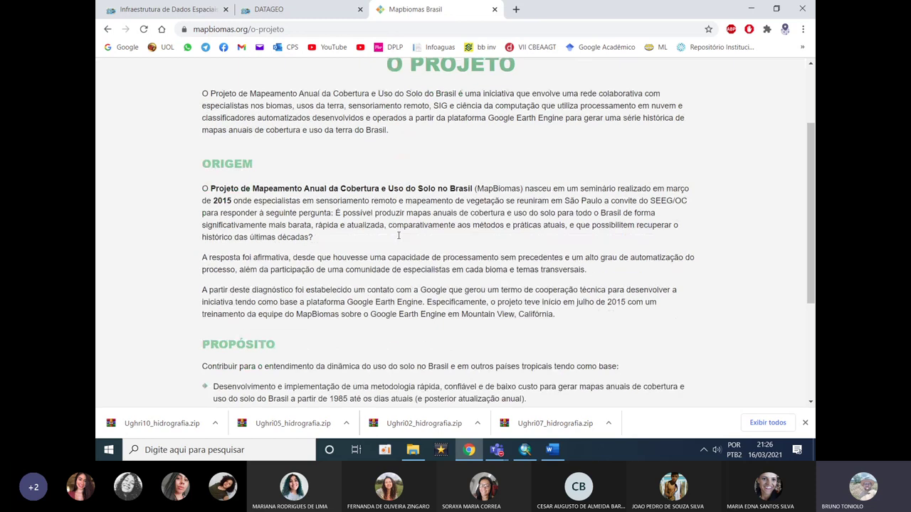
scroll(316, 192, up, 3)
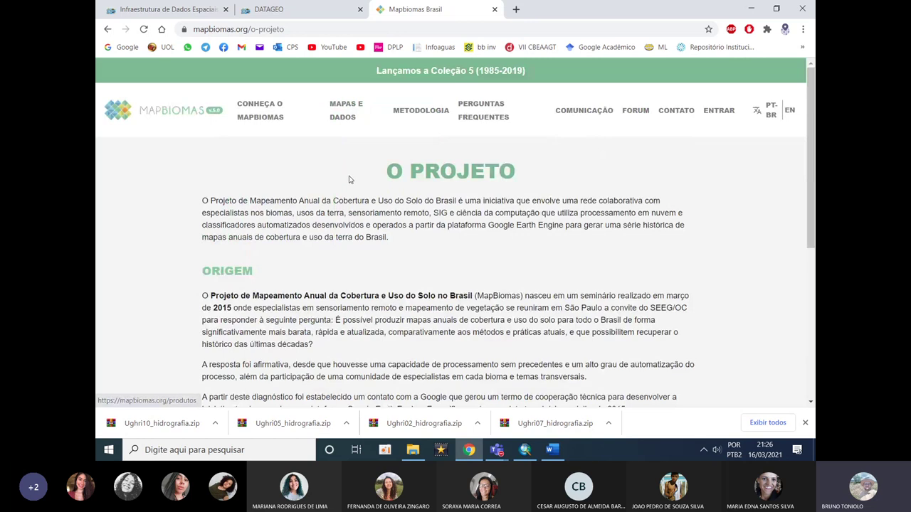
scroll(338, 183, down, 4)
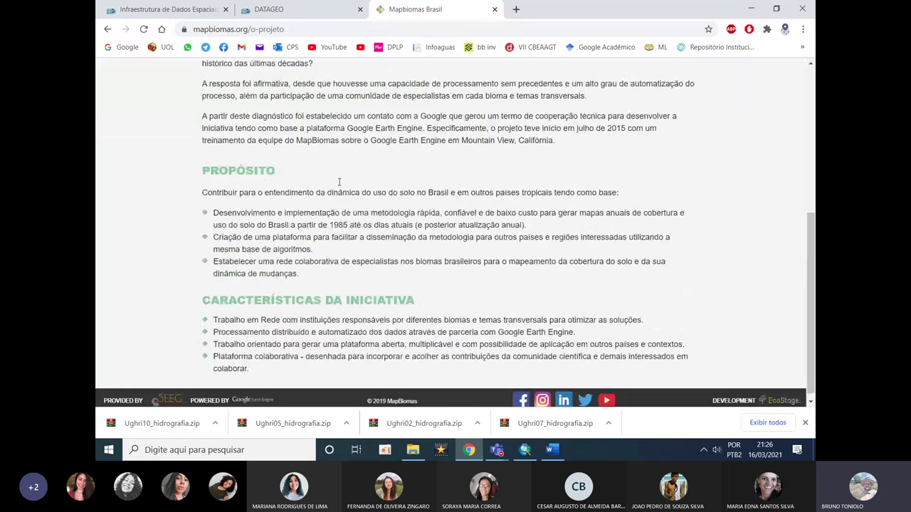
scroll(319, 156, up, 4)
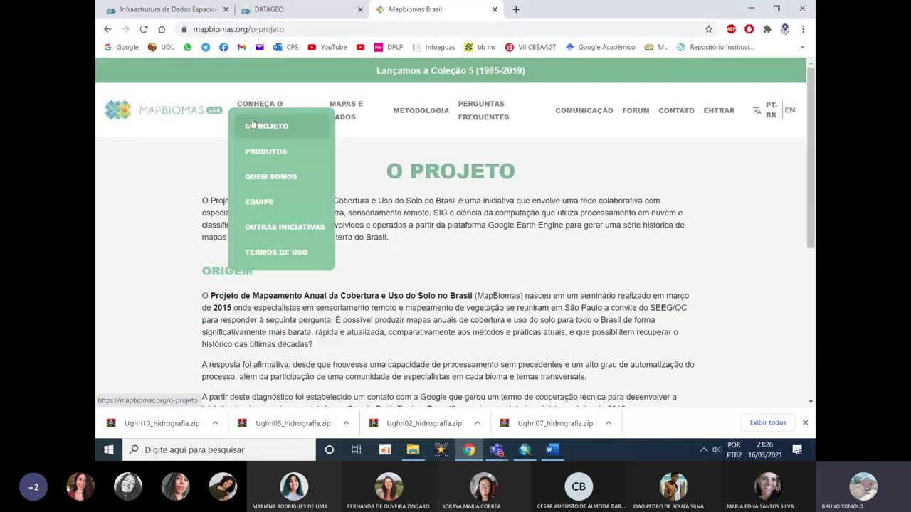
Go to the MapBiomas Downloads page, open Mapas das Coleções and look over the collections page.
mouse_move(347, 107)
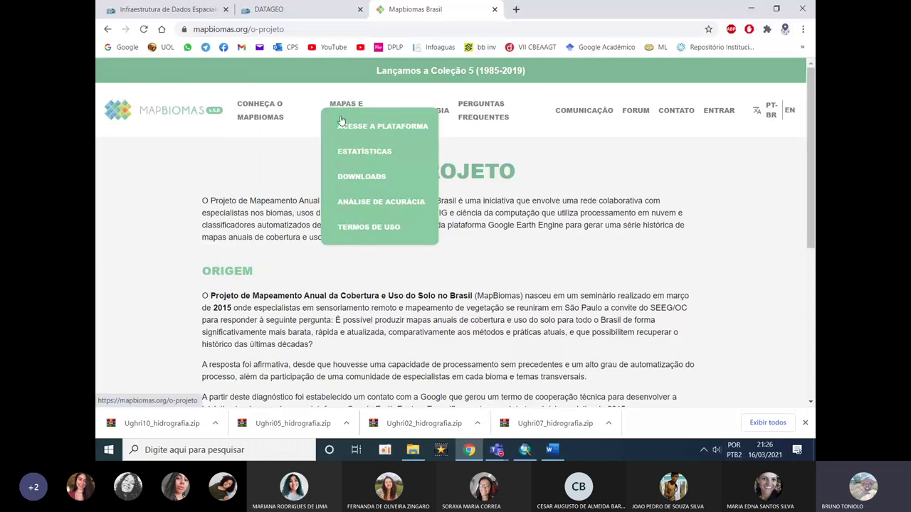
click(358, 181)
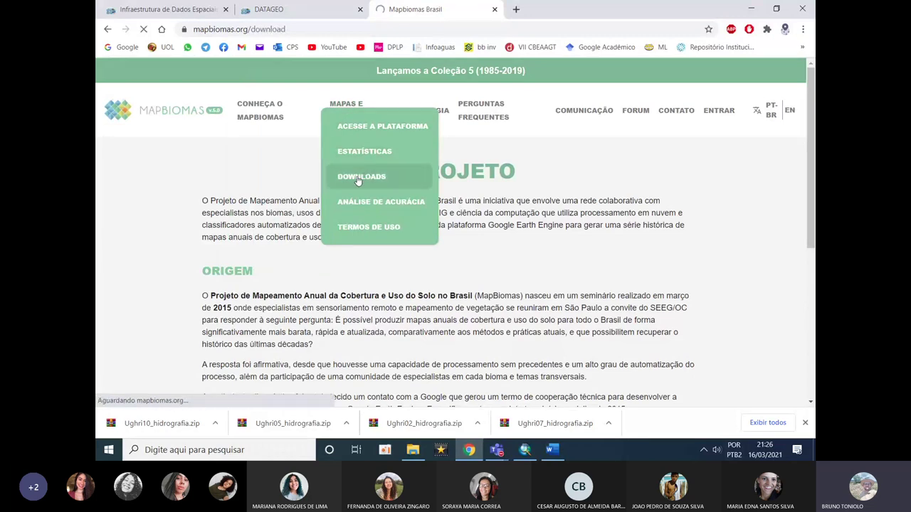
scroll(358, 181, down, 1)
scroll(349, 174, down, 1)
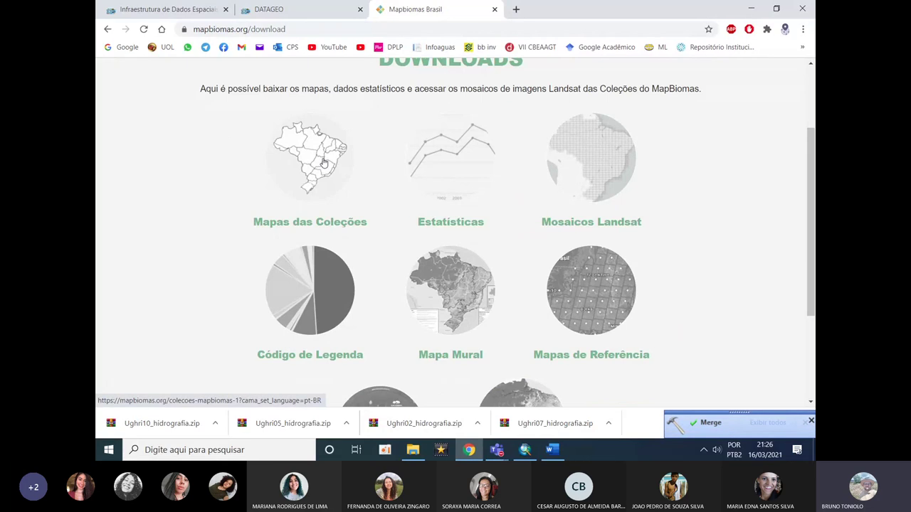
click(319, 161)
scroll(332, 158, down, 1)
scroll(332, 158, down, 2)
scroll(323, 157, up, 3)
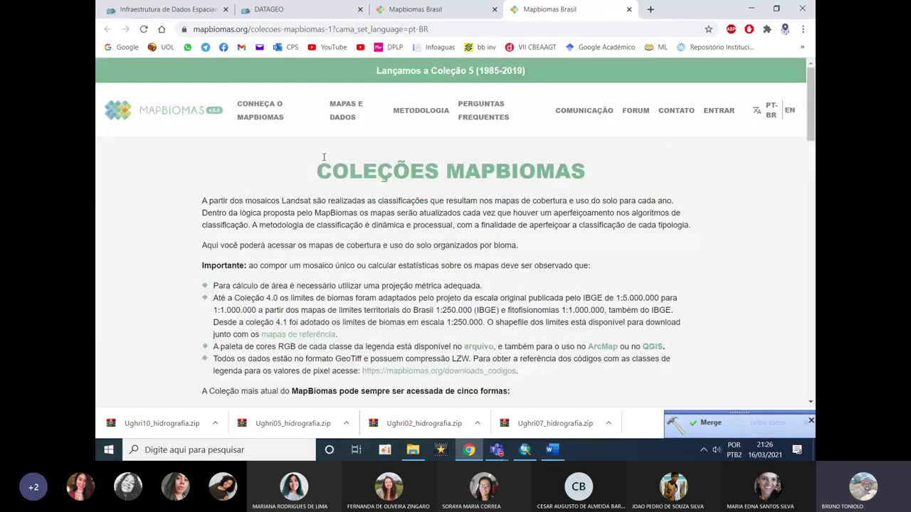
Leave the login page, access the MapBiomas platform from the site and dismiss its caution note.
click(719, 112)
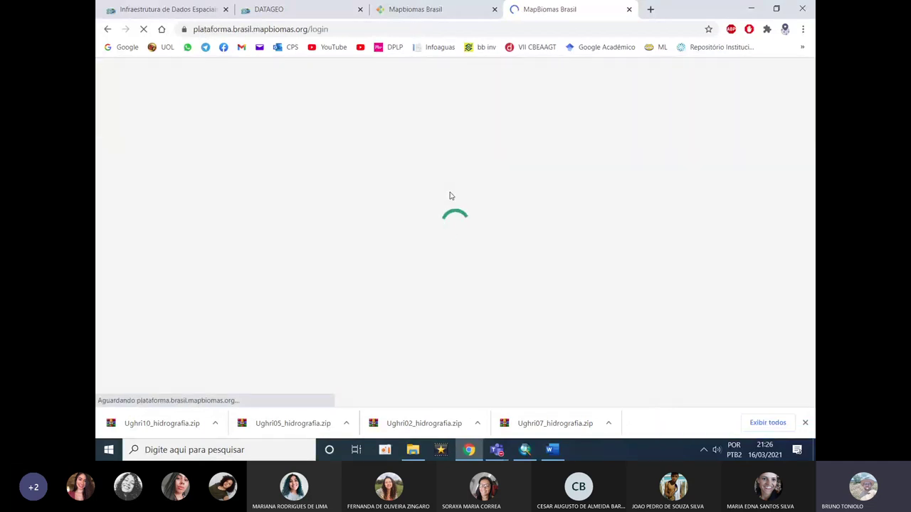
click(108, 29)
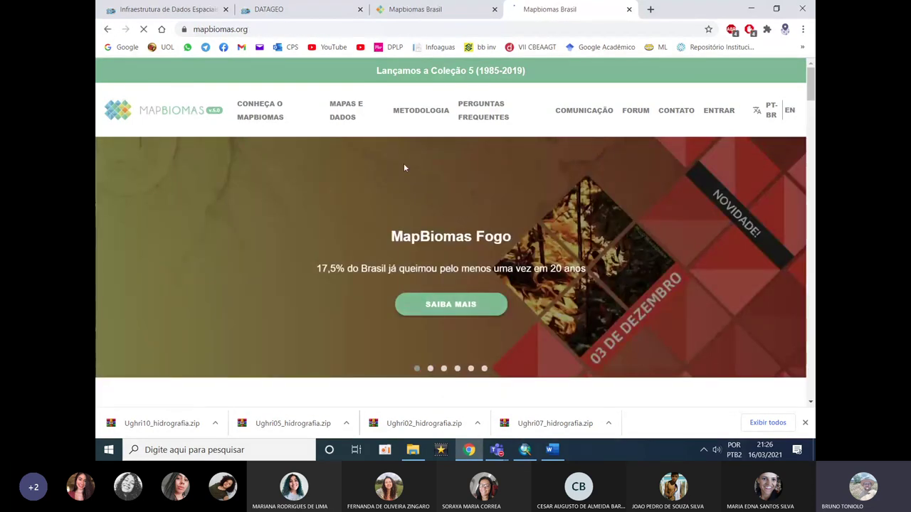
mouse_move(348, 123)
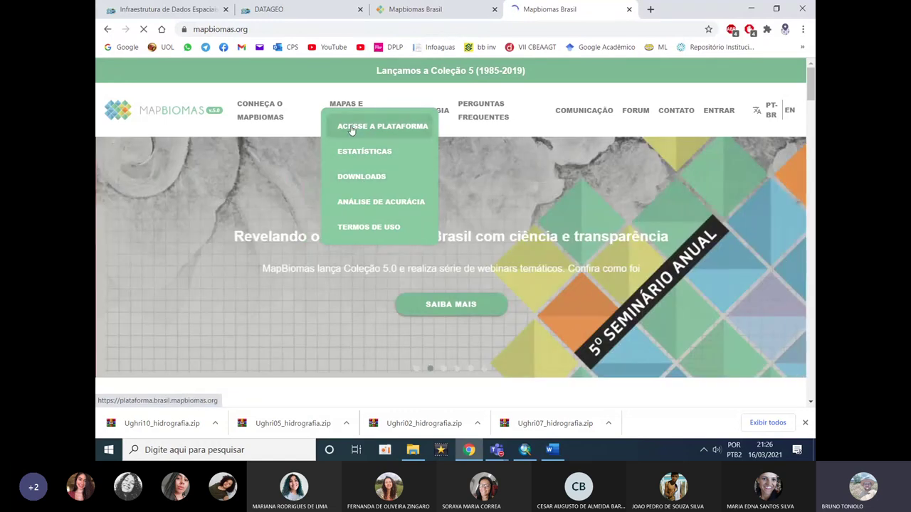
click(352, 127)
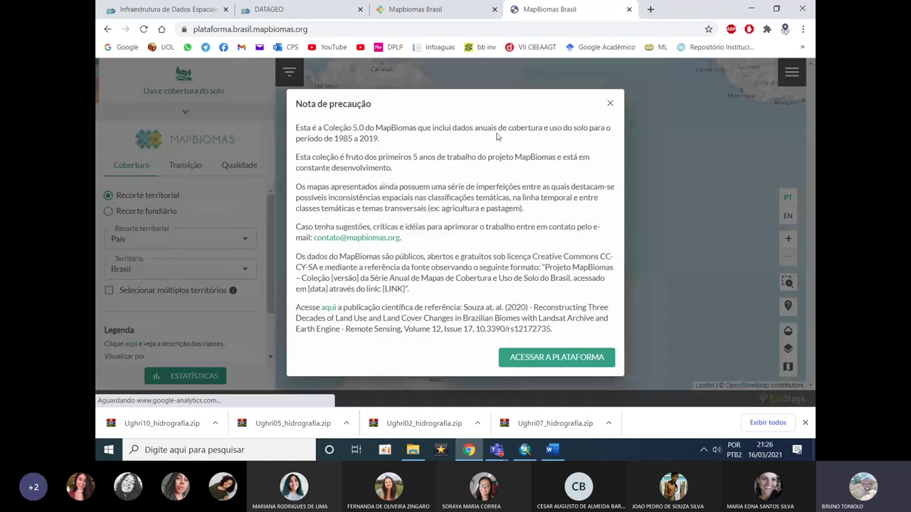
click(609, 106)
Examine the 2019 land use and cover map around the São Paulo metropolitan area and the reservoirs to its south.
drag(507, 288, 489, 250)
scroll(491, 251, up, 3)
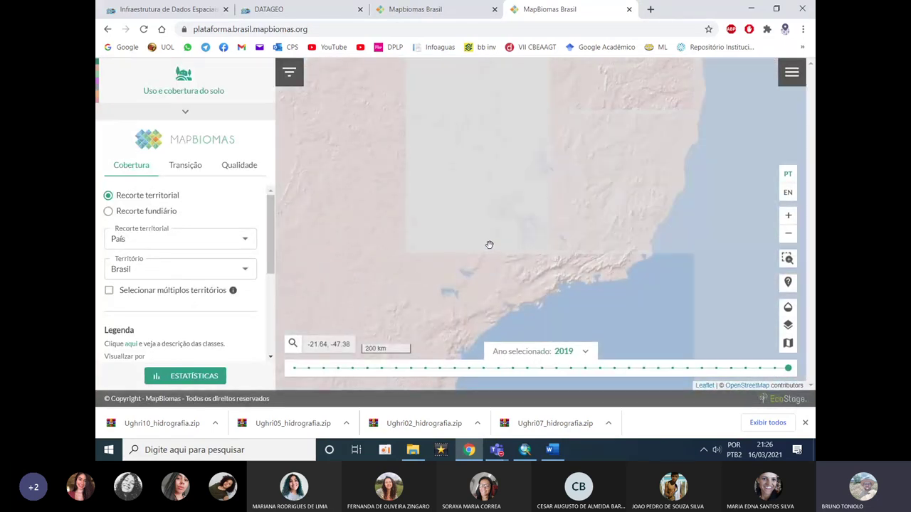
scroll(491, 246, up, 1)
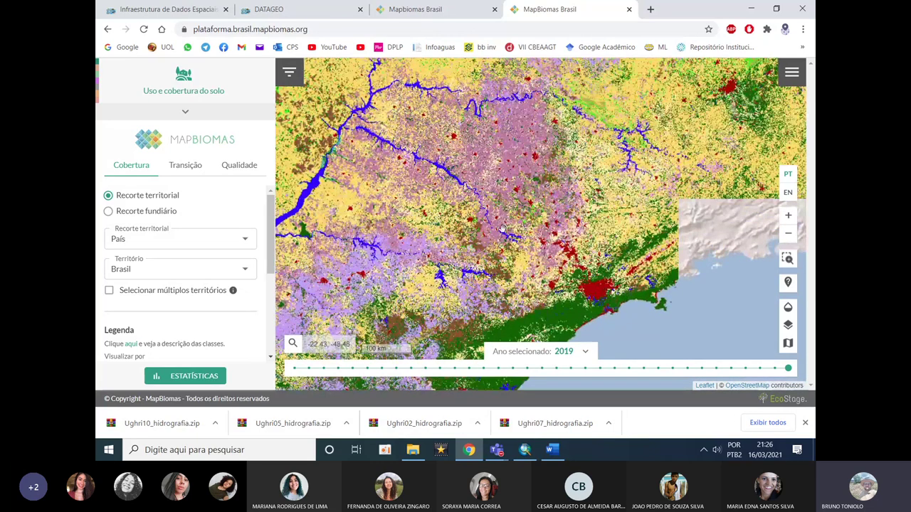
scroll(588, 271, up, 1)
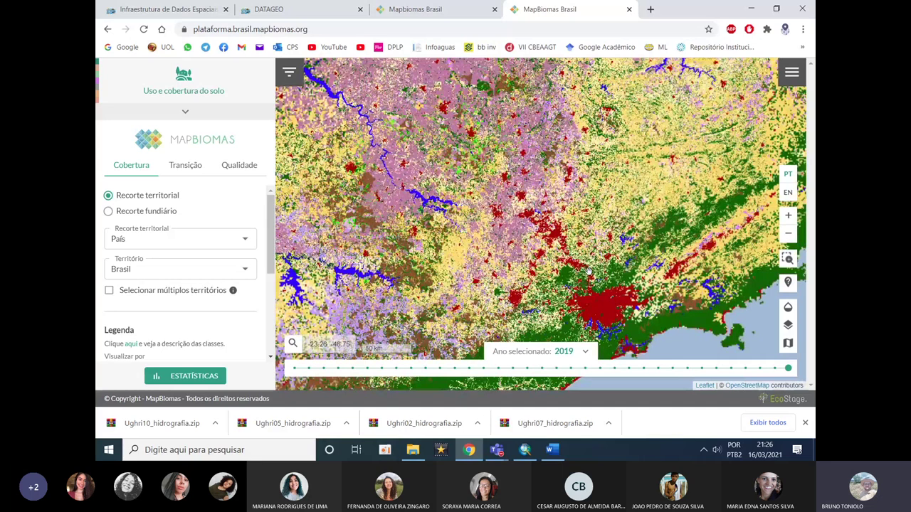
scroll(588, 271, up, 1)
scroll(469, 217, up, 1)
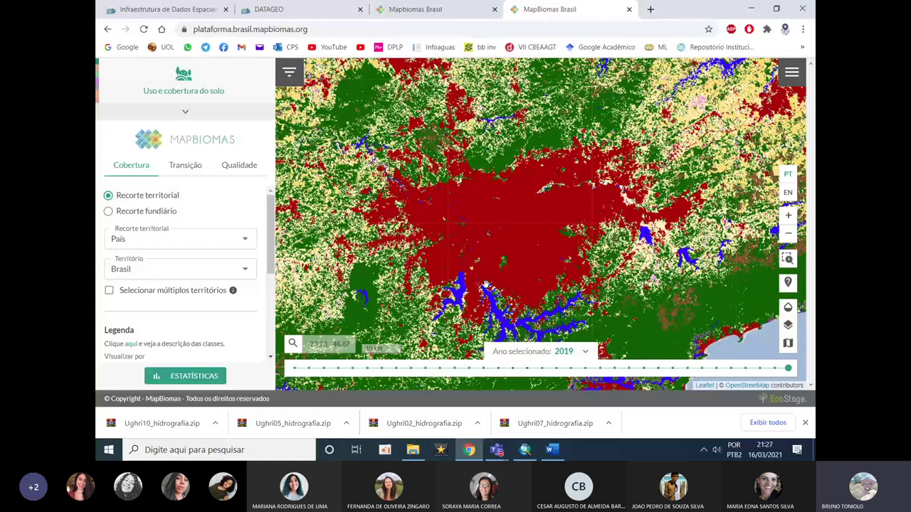
drag(382, 281, 453, 232)
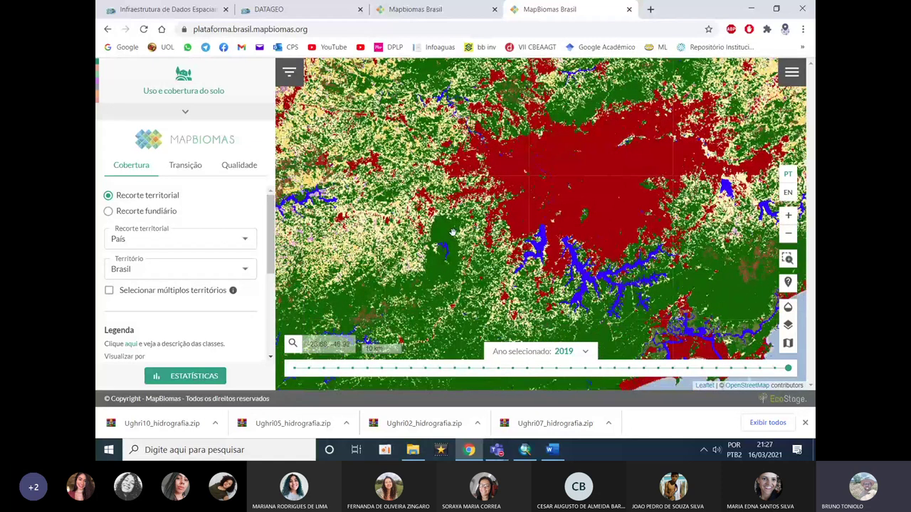
scroll(440, 229, up, 1)
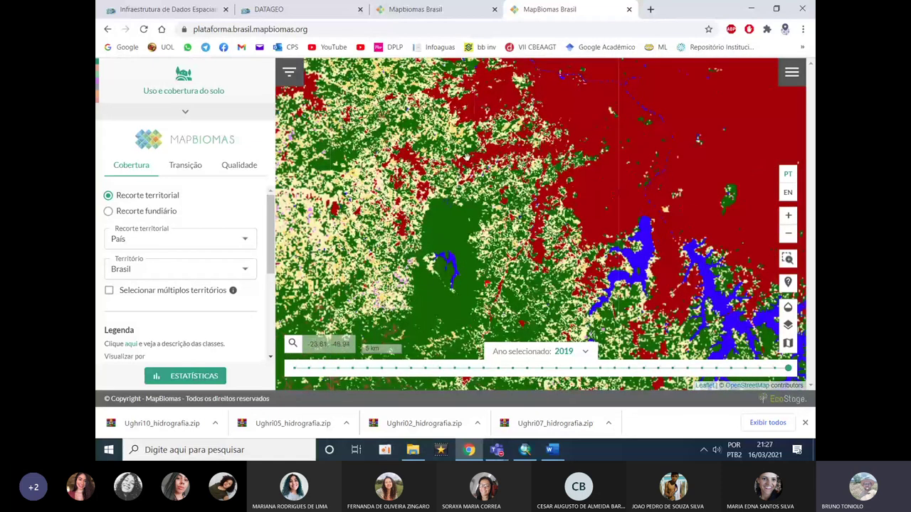
drag(440, 230, 425, 266)
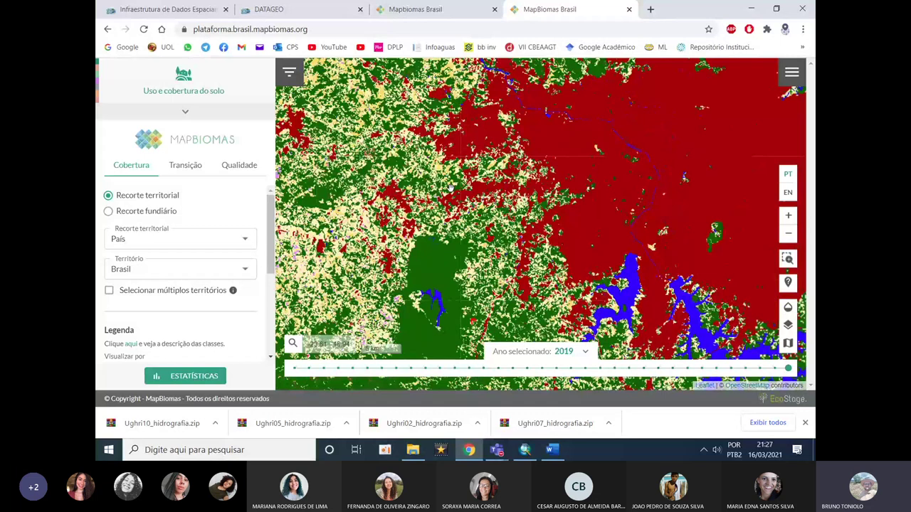
scroll(450, 188, up, 1)
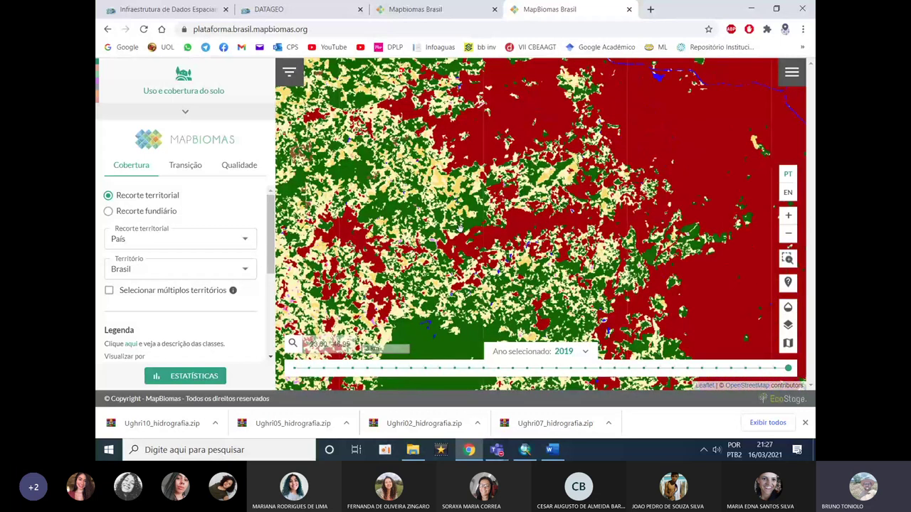
scroll(460, 228, down, 1)
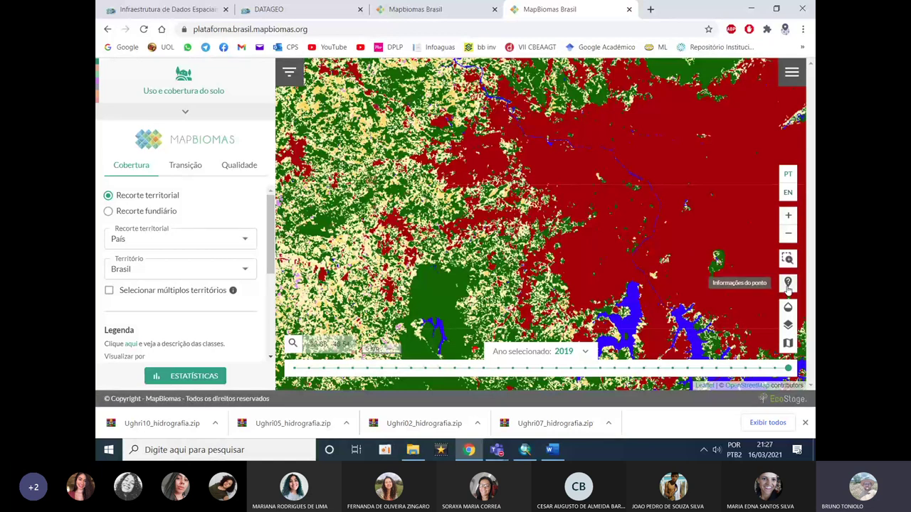
Review the available overlay layers and base map options, hiding the browser's downloads bar.
click(787, 328)
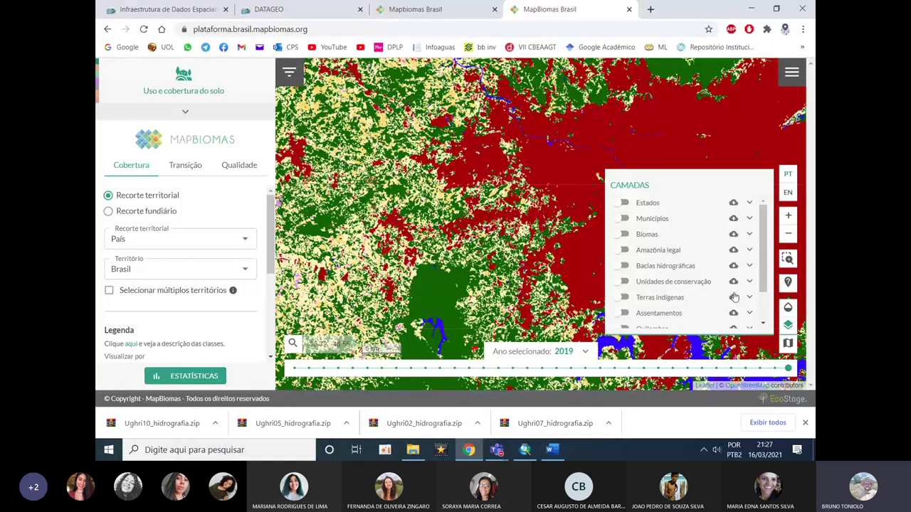
scroll(662, 248, down, 1)
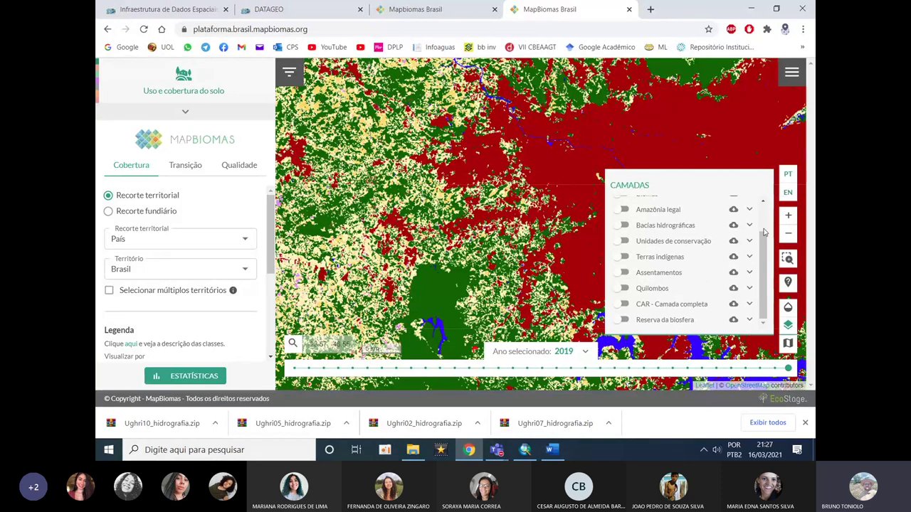
click(806, 424)
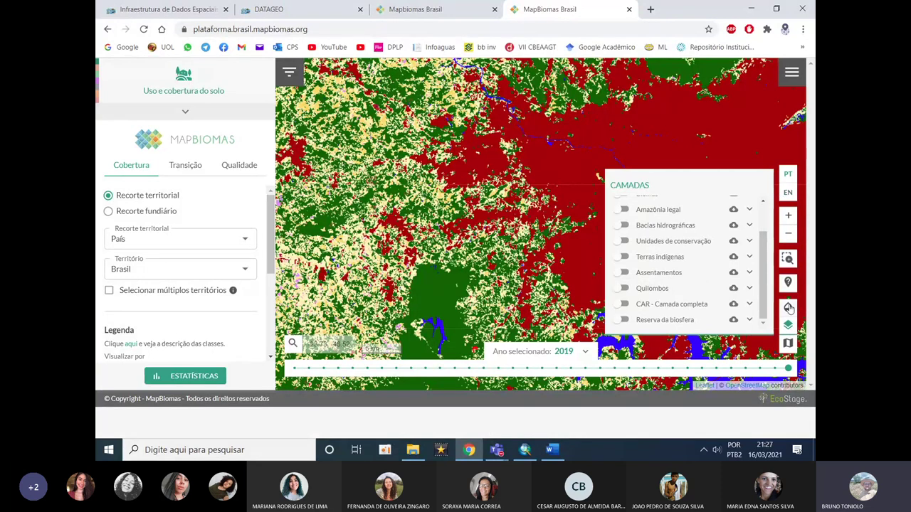
click(778, 377)
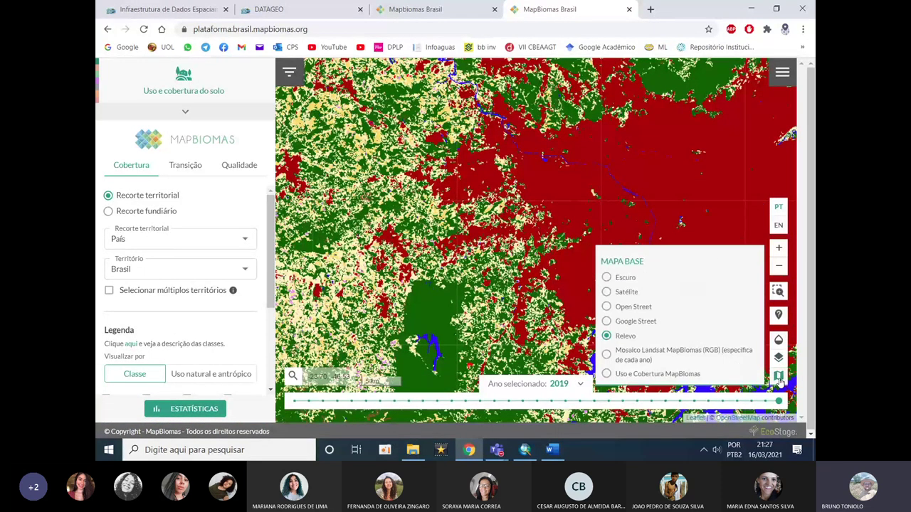
drag(410, 162, 405, 145)
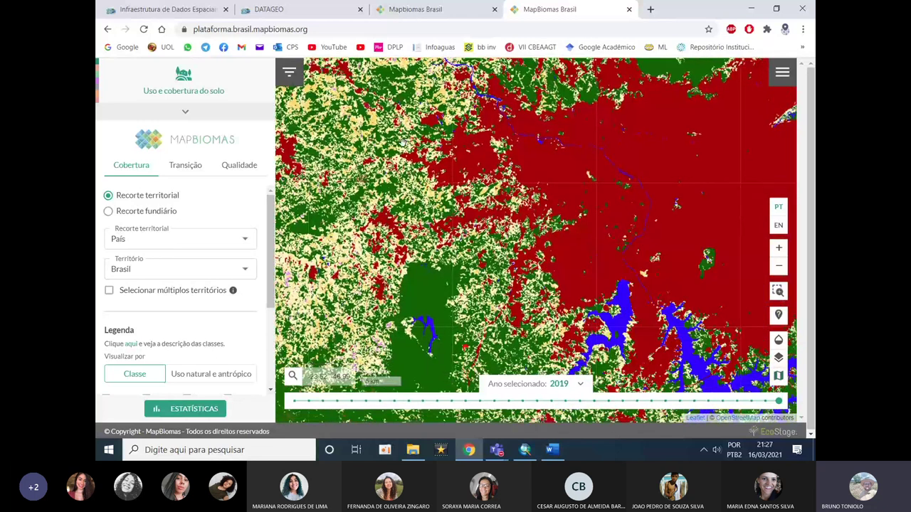
Set the coverage legend to be displayed by Uso natural e antrópico.
drag(272, 249, 269, 310)
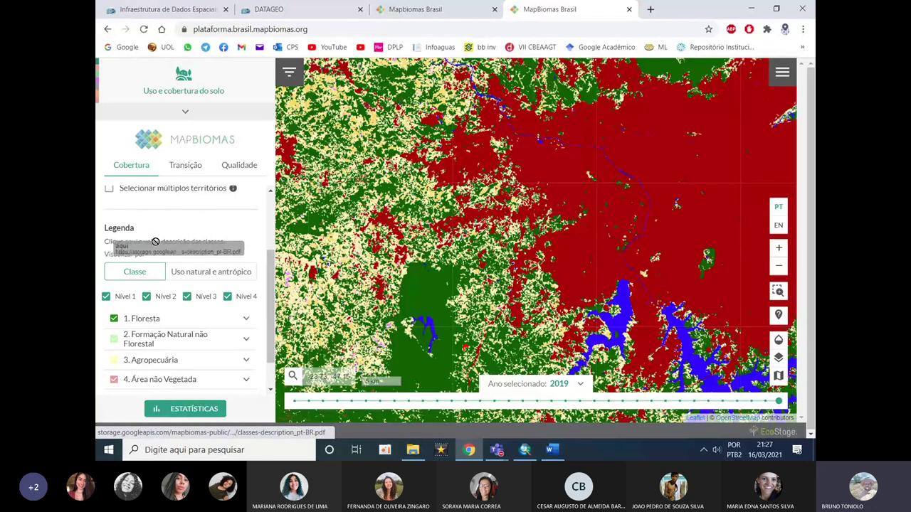
click(226, 272)
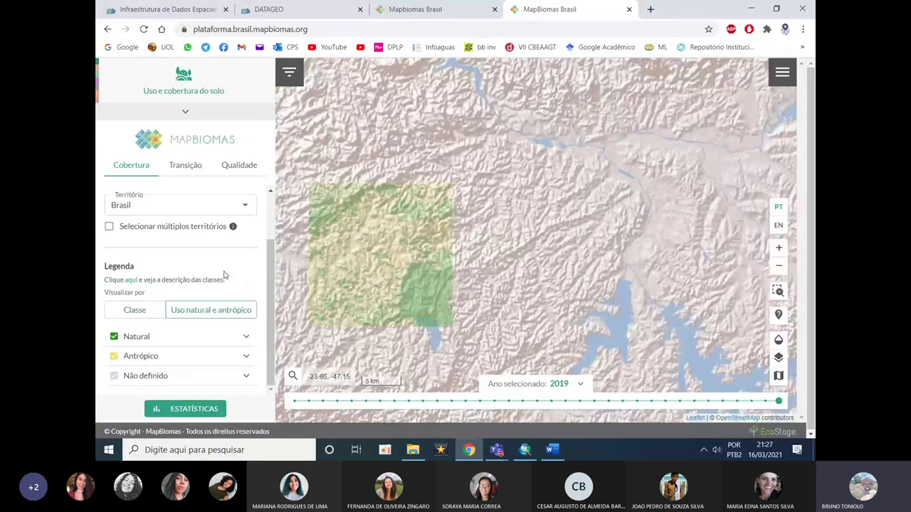
Set the coverage legend to be displayed by Classe and expand the Floresta and Agropecuária classes.
click(135, 310)
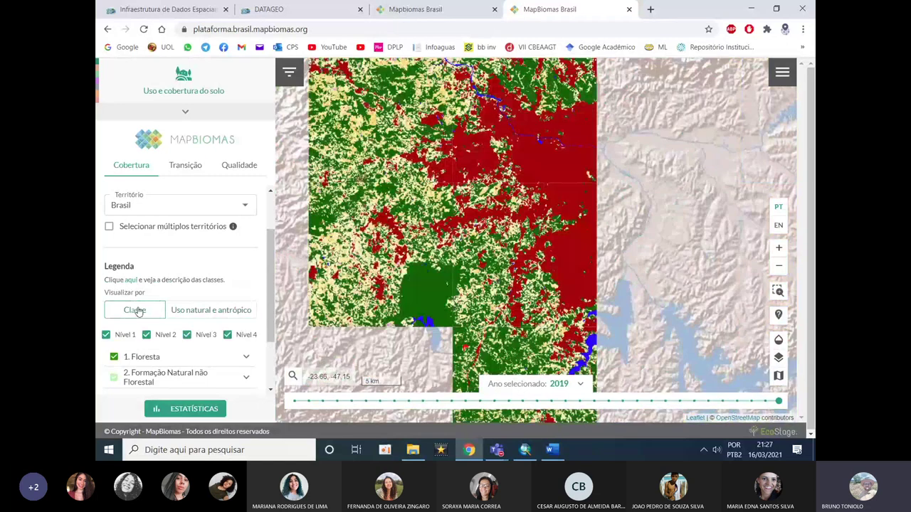
scroll(188, 324, down, 2)
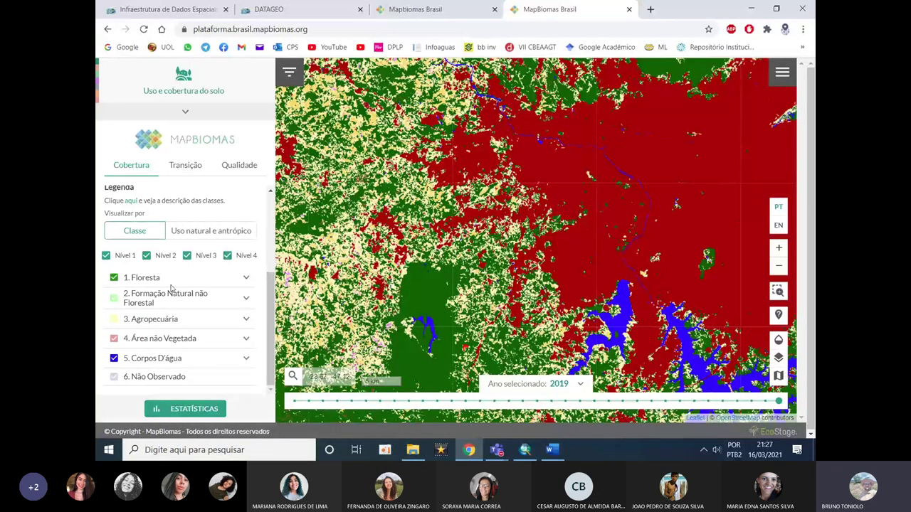
drag(400, 280, 370, 253)
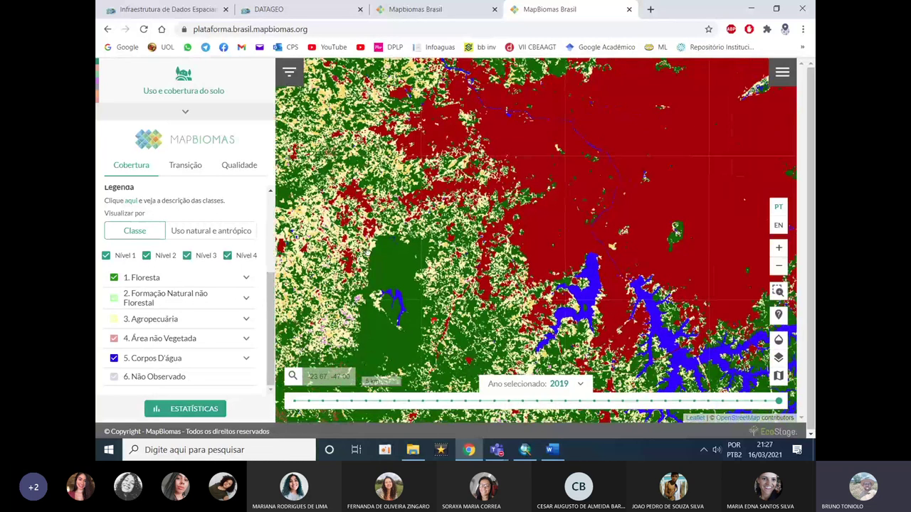
click(244, 278)
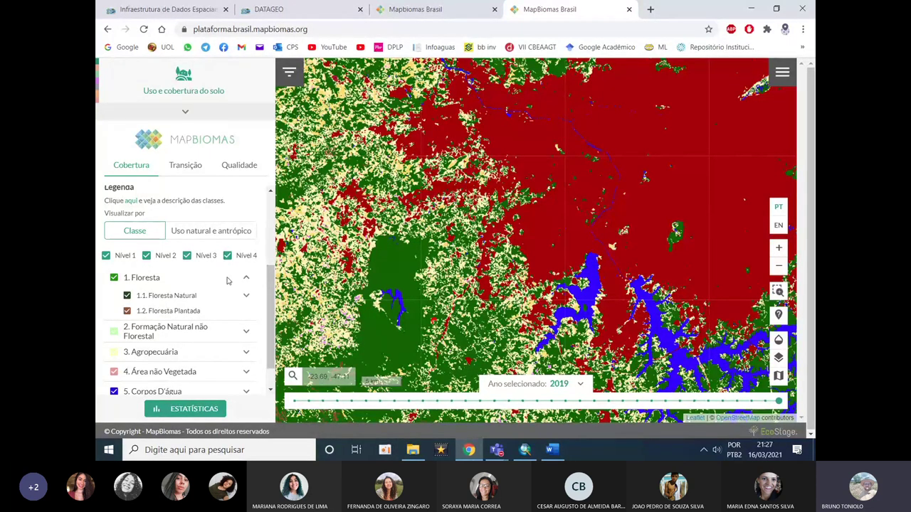
click(244, 353)
scroll(189, 342, down, 1)
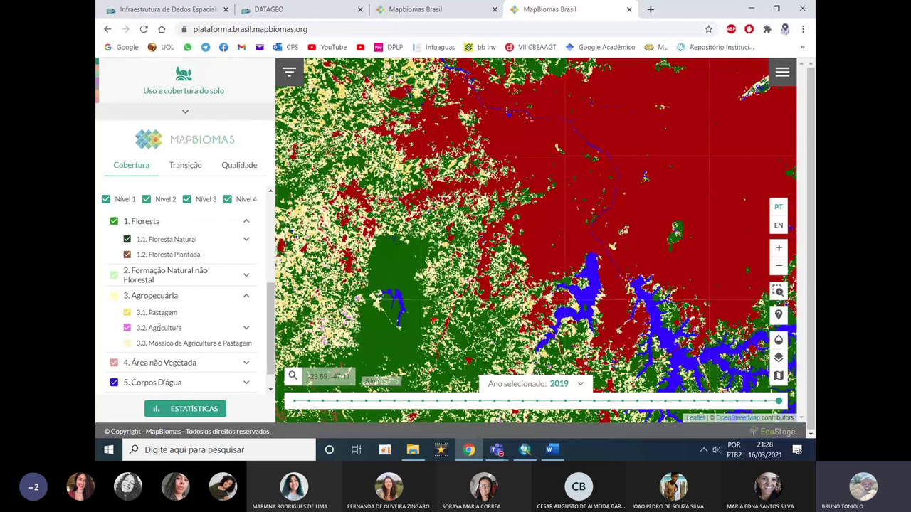
scroll(171, 324, down, 1)
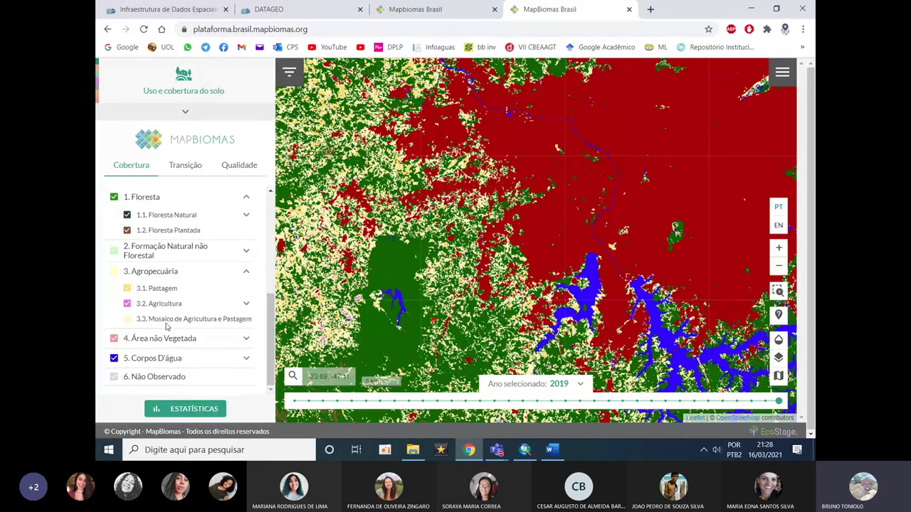
Examine the 2019 land use and cover classes from Greater São Paulo out to the whole of Brazil.
scroll(490, 264, down, 1)
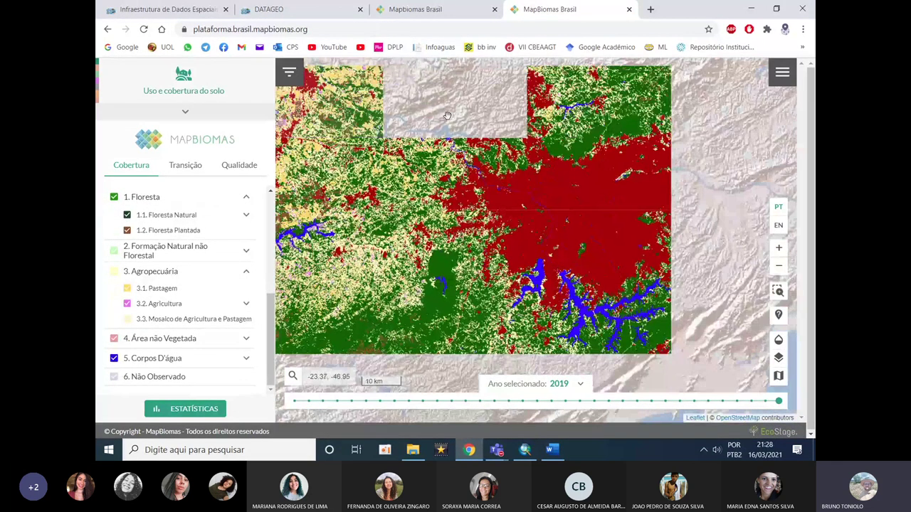
scroll(482, 231, down, 1)
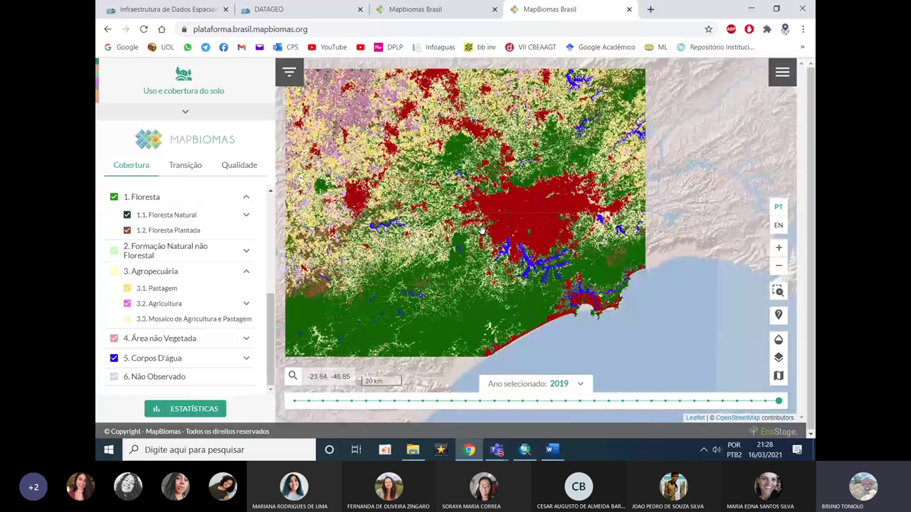
scroll(484, 228, down, 1)
scroll(536, 278, down, 1)
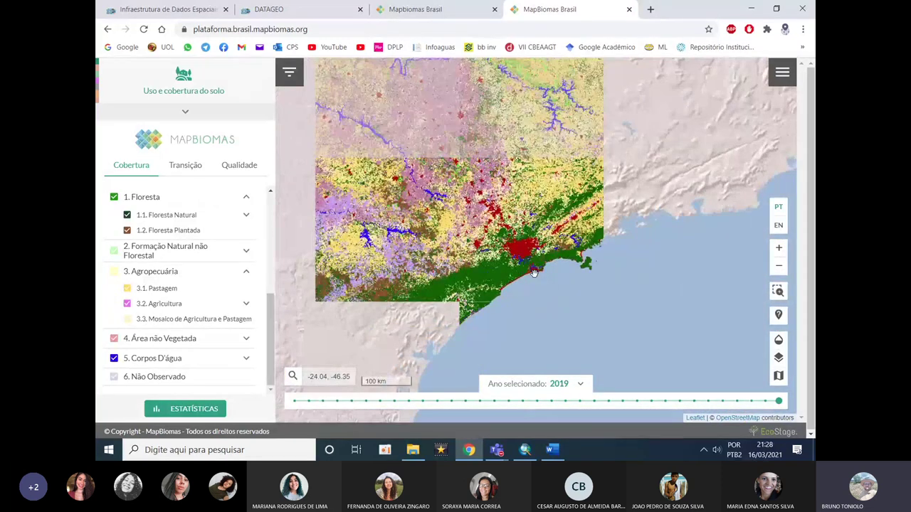
scroll(536, 278, down, 1)
scroll(536, 278, down, 1)
drag(463, 131, 438, 205)
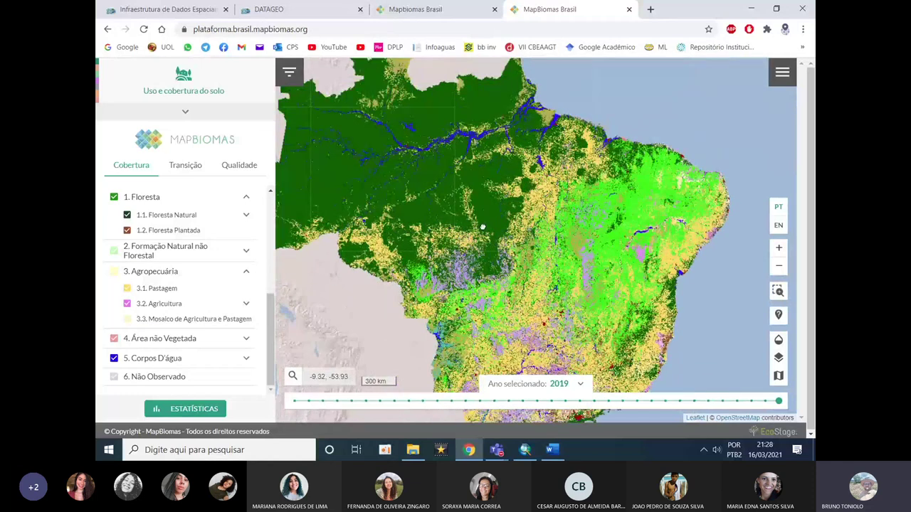
drag(364, 151, 432, 190)
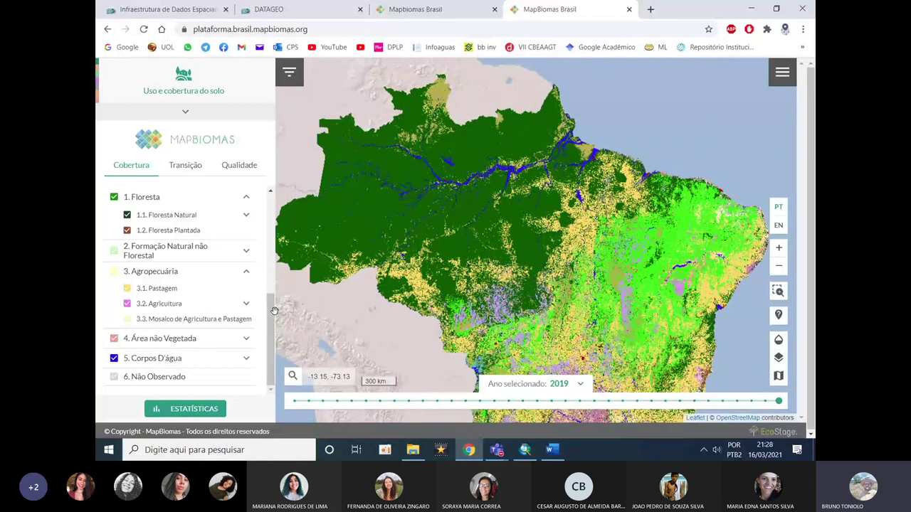
Review the territorial settings of the coverage view and preview the Transição view, returning to Cobertura.
scroll(274, 312, up, 3)
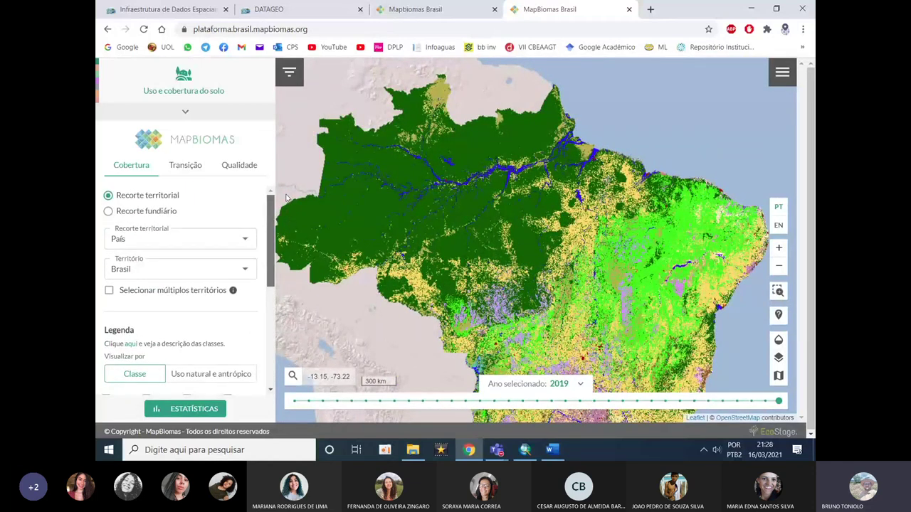
drag(287, 217, 286, 216)
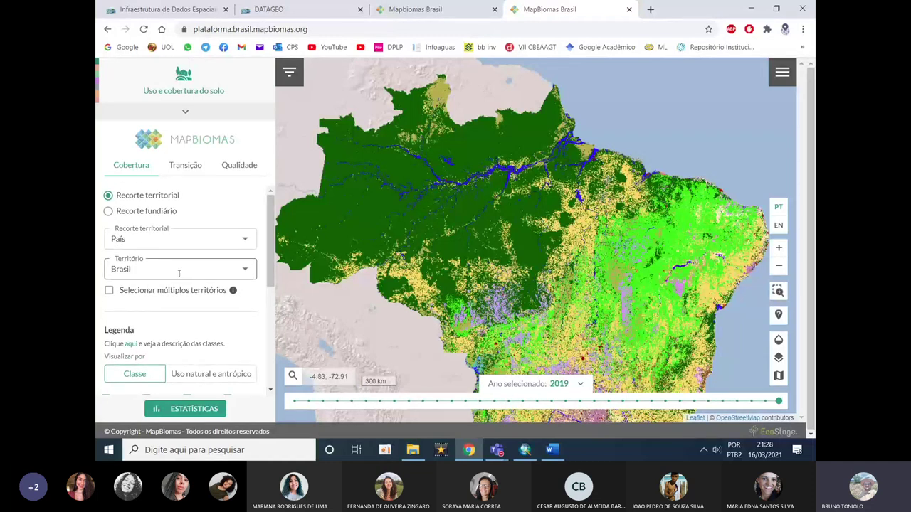
scroll(178, 276, down, 2)
scroll(179, 276, up, 2)
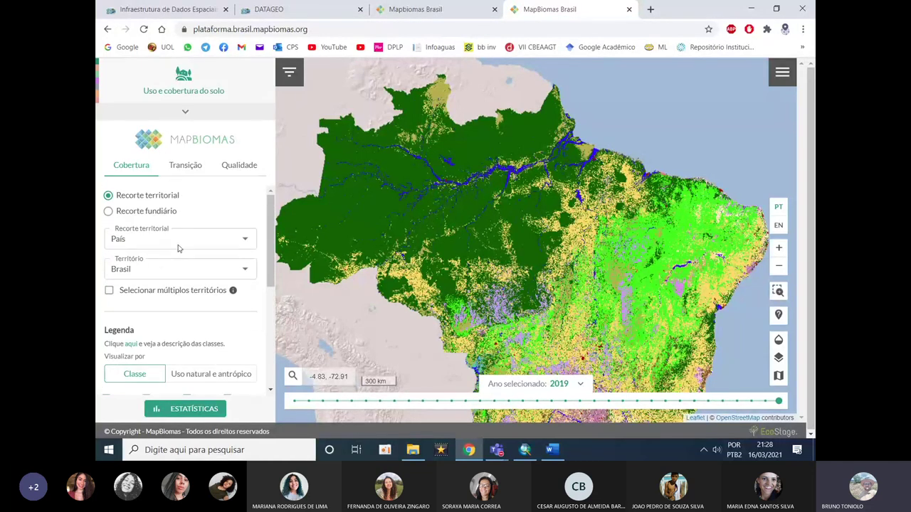
click(187, 168)
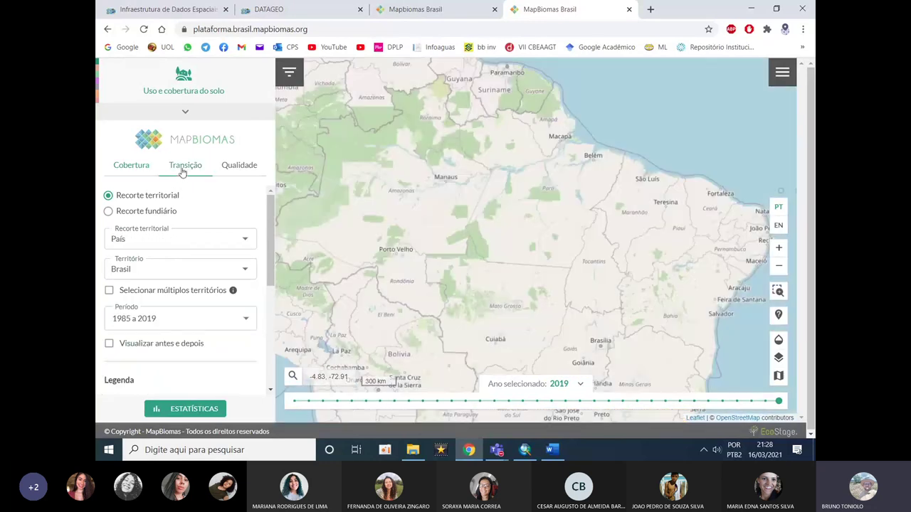
click(137, 171)
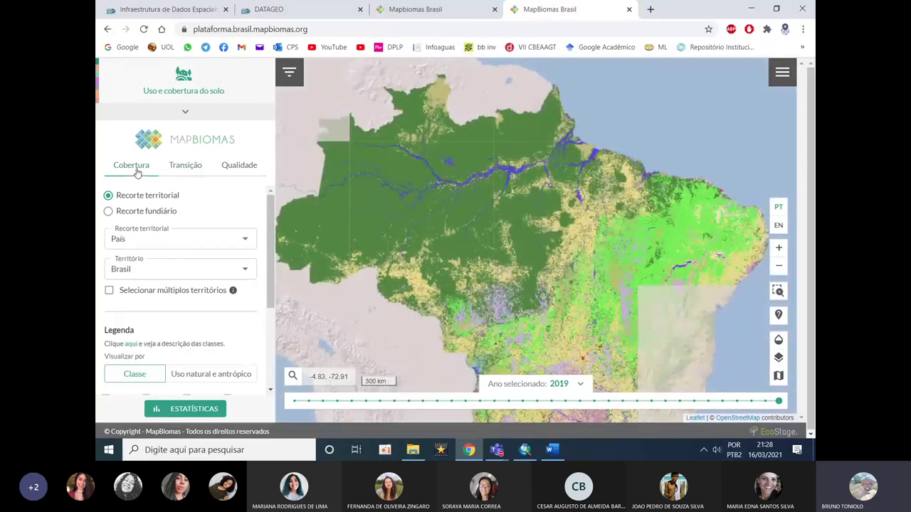
Restrict the coverage map to the state of São Paulo by setting the Recorte territorial to Estado and Território to SÃO PAULO.
scroll(186, 261, down, 1)
scroll(187, 262, down, 2)
scroll(185, 258, up, 3)
click(169, 212)
click(162, 231)
click(157, 210)
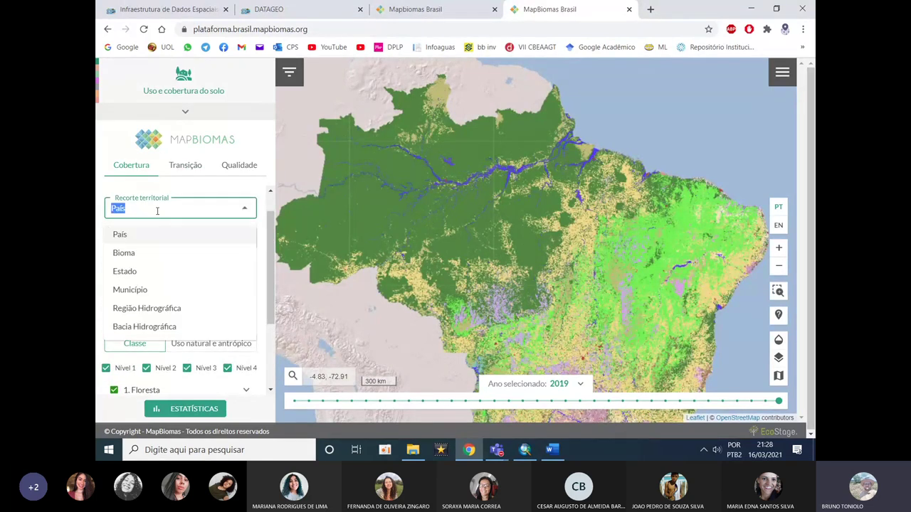
click(140, 273)
click(151, 241)
scroll(151, 307, down, 5)
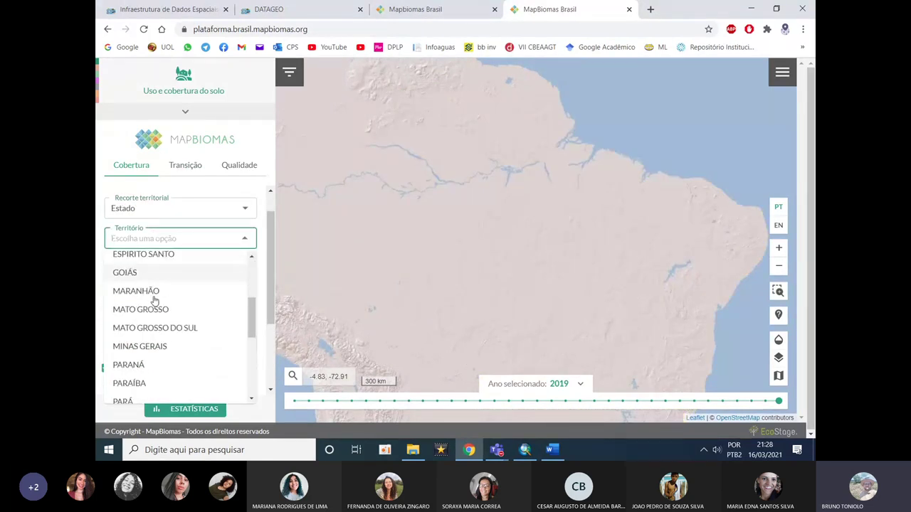
scroll(148, 363, down, 2)
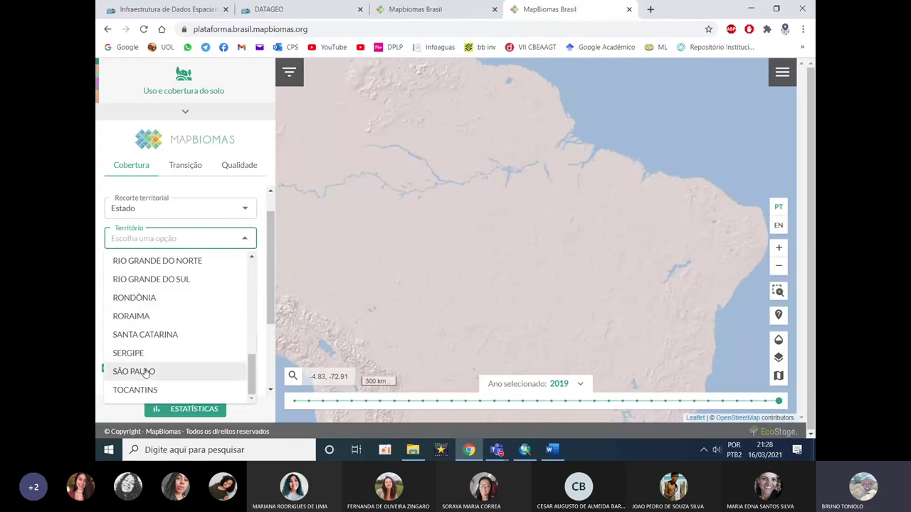
click(147, 370)
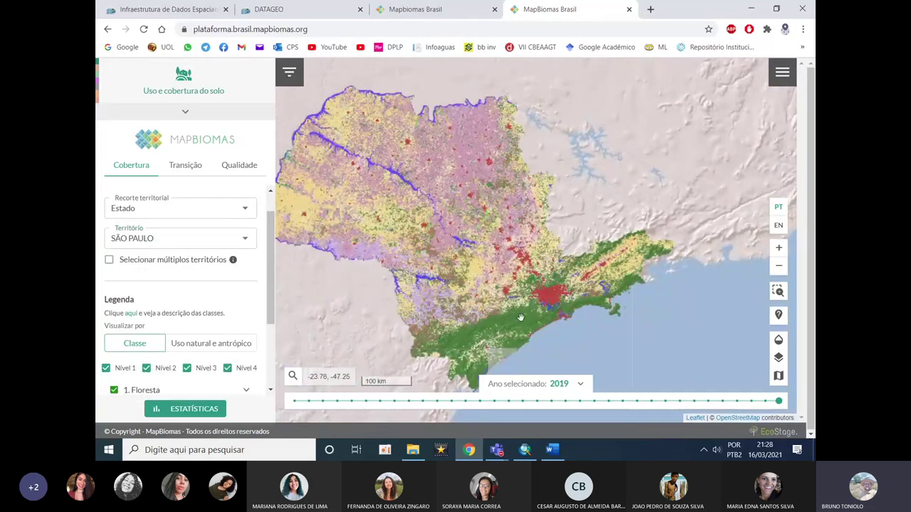
Compare the land cover around the São Paulo metropolitan area in 1995 with that of 2019.
click(581, 388)
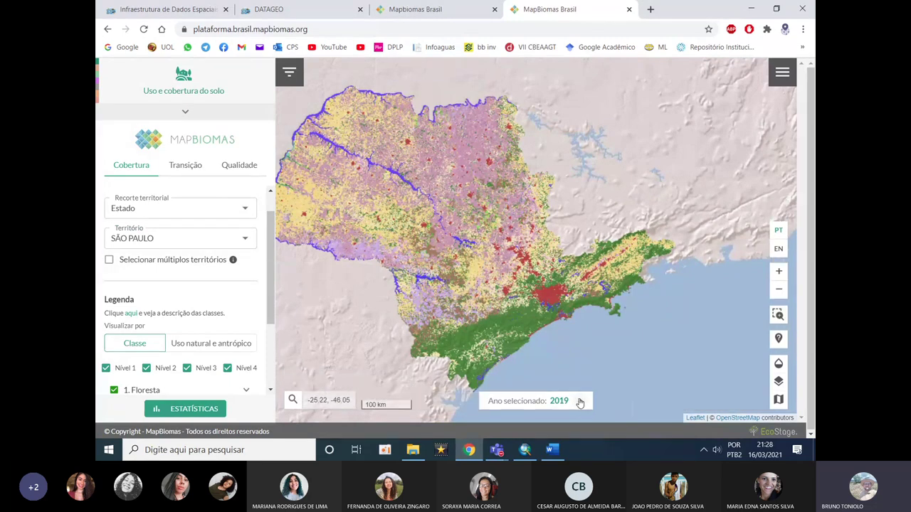
click(580, 401)
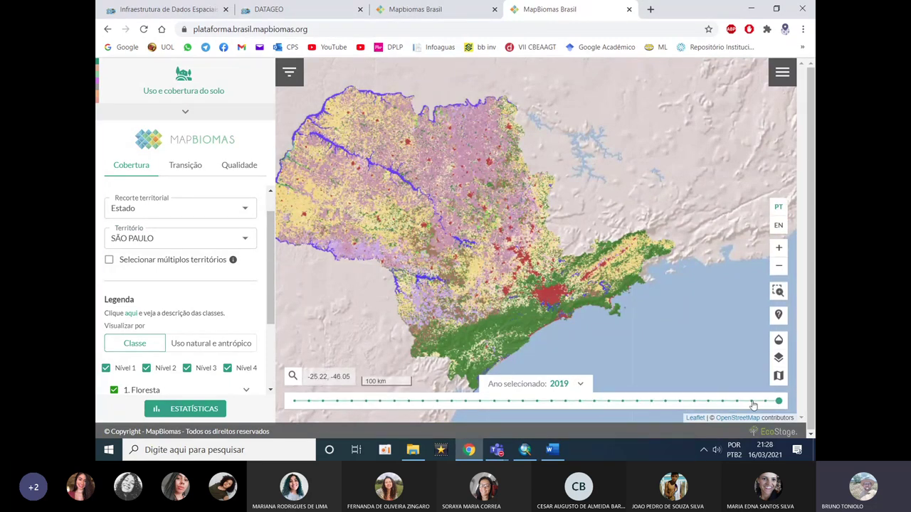
drag(565, 315, 542, 269)
scroll(603, 293, down, 2)
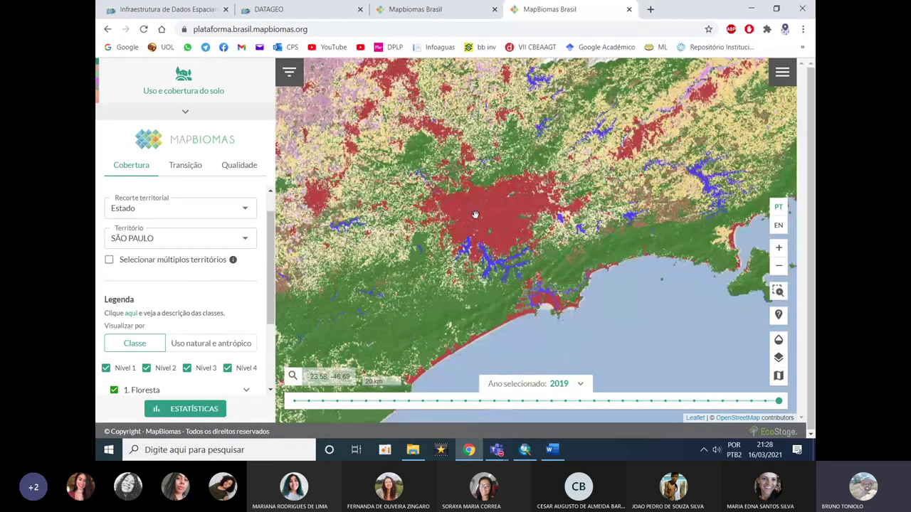
click(437, 402)
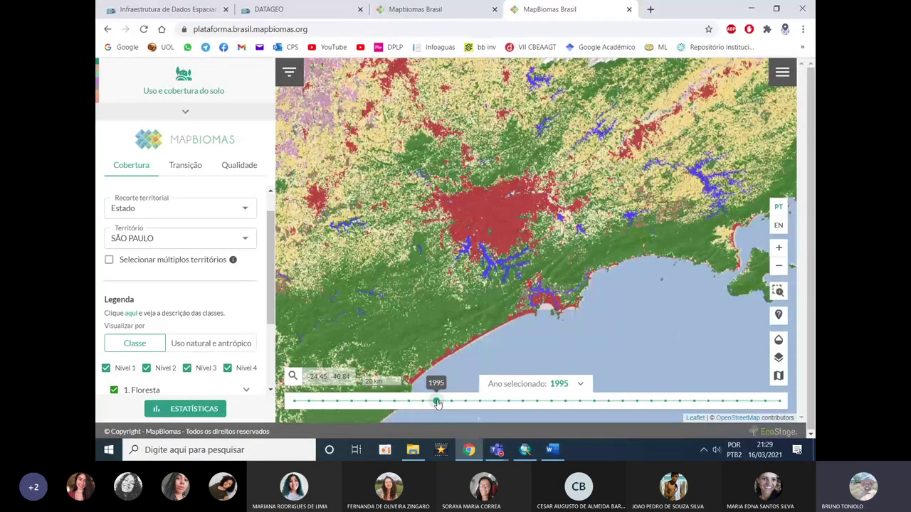
click(779, 403)
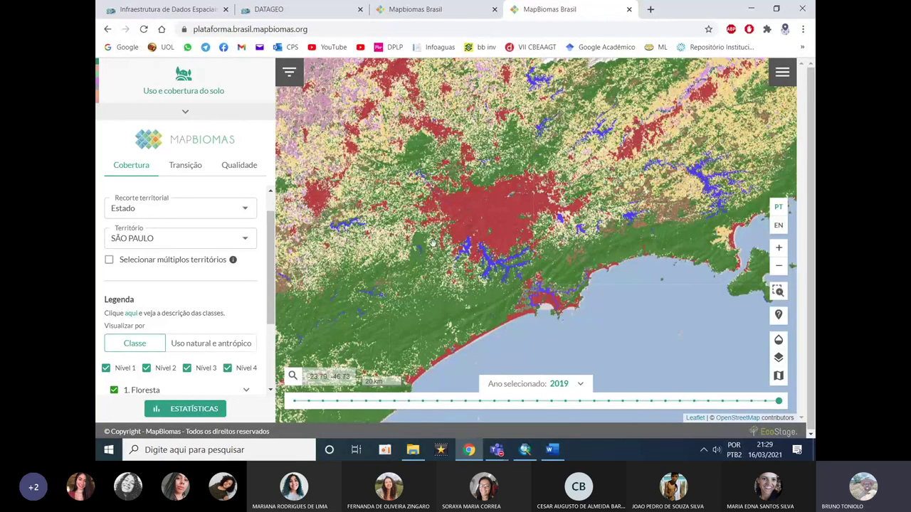
drag(459, 185, 495, 217)
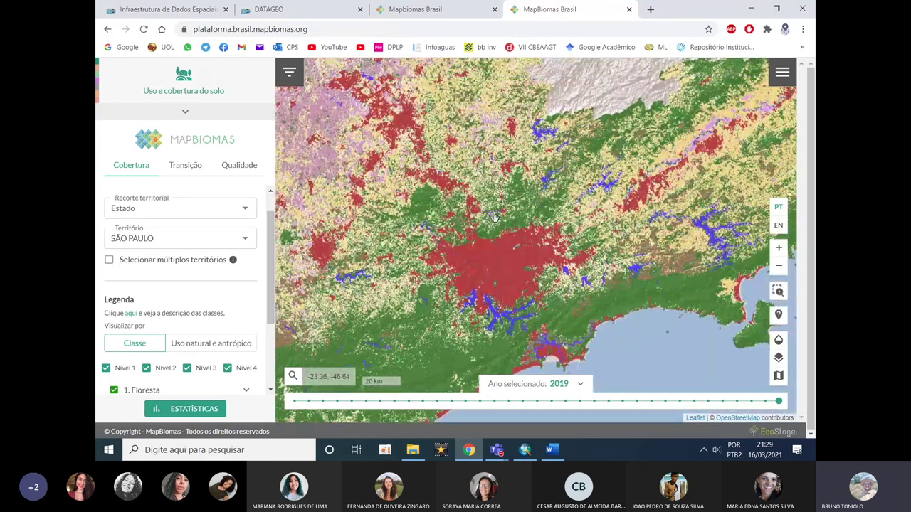
scroll(495, 217, down, 2)
Hide the filter panel, access the Mapas das Coleções page through the MapBiomas downloads, and close the DATAGEO tab.
click(289, 72)
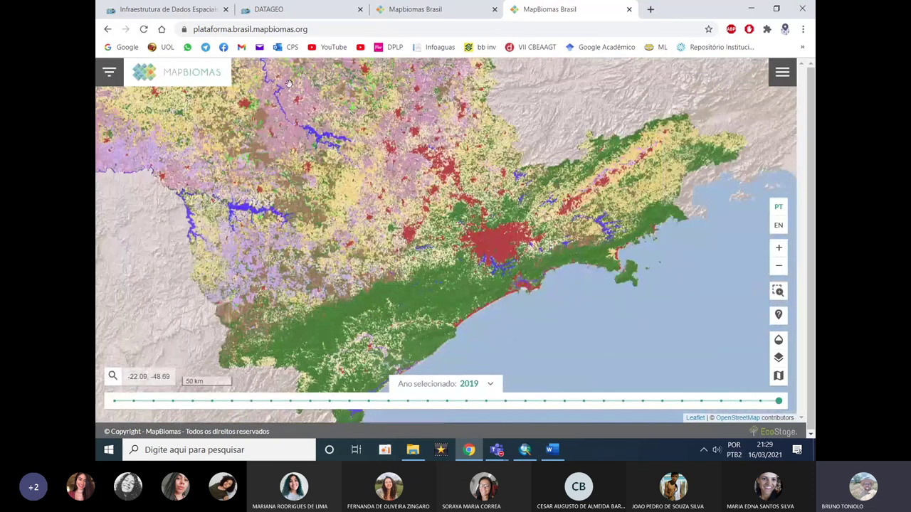
click(782, 72)
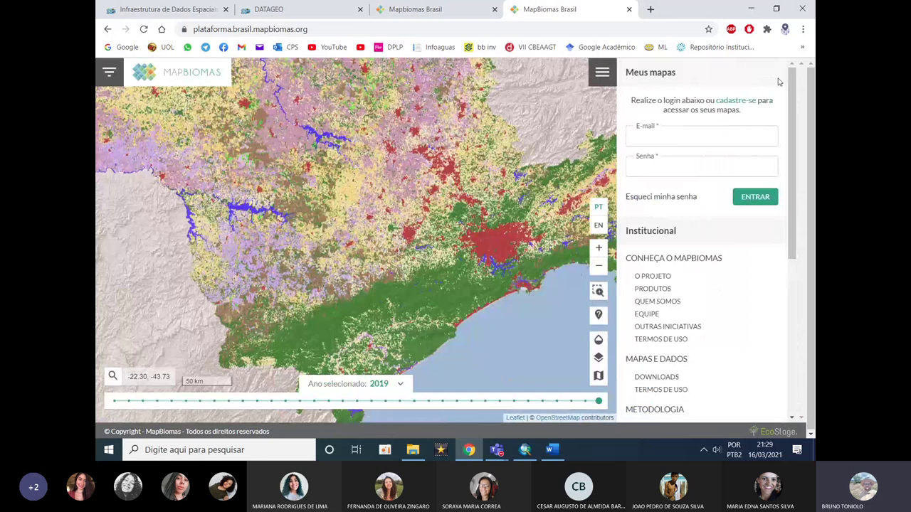
scroll(662, 190, down, 1)
click(651, 322)
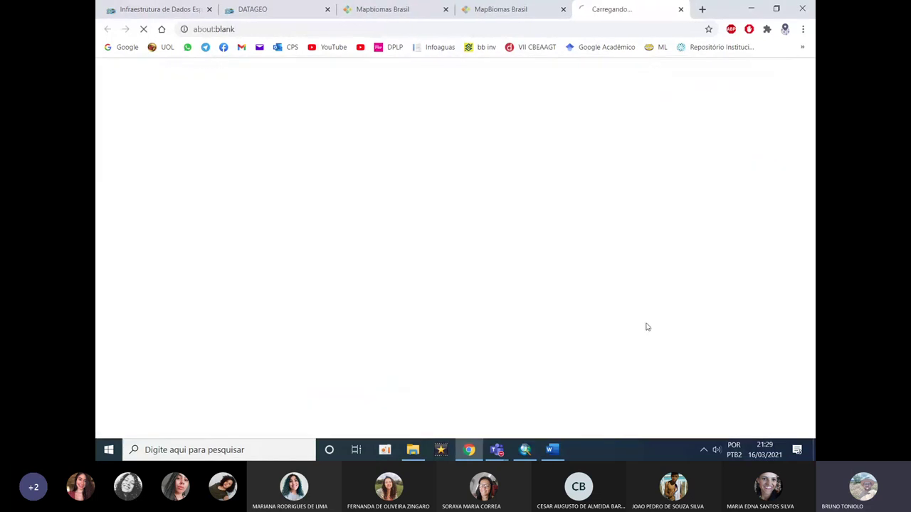
click(325, 9)
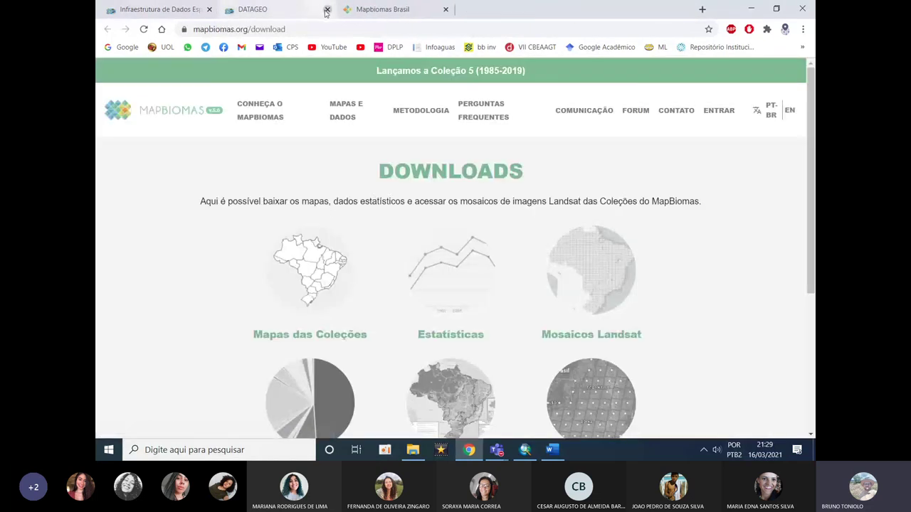
click(311, 269)
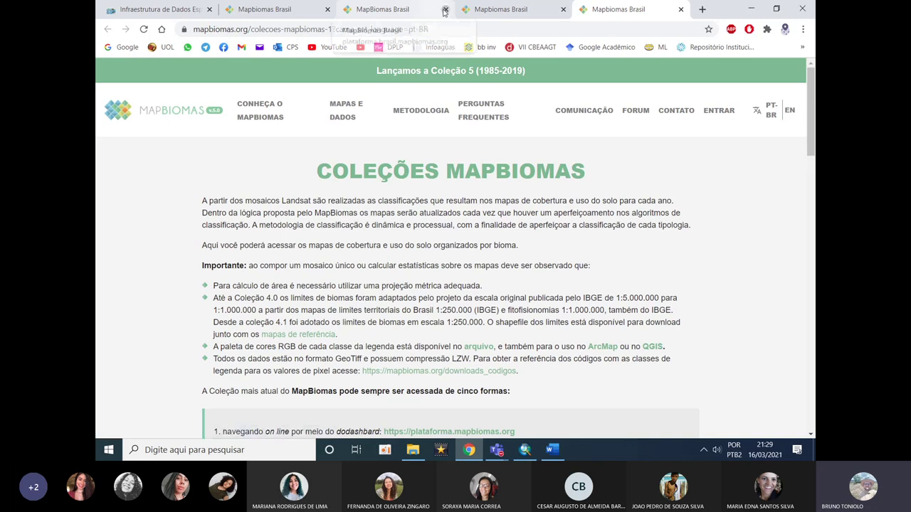
Review the Coleções MapBiomas page and its collection and biome choices for land cover maps.
scroll(436, 257, down, 6)
scroll(437, 257, up, 4)
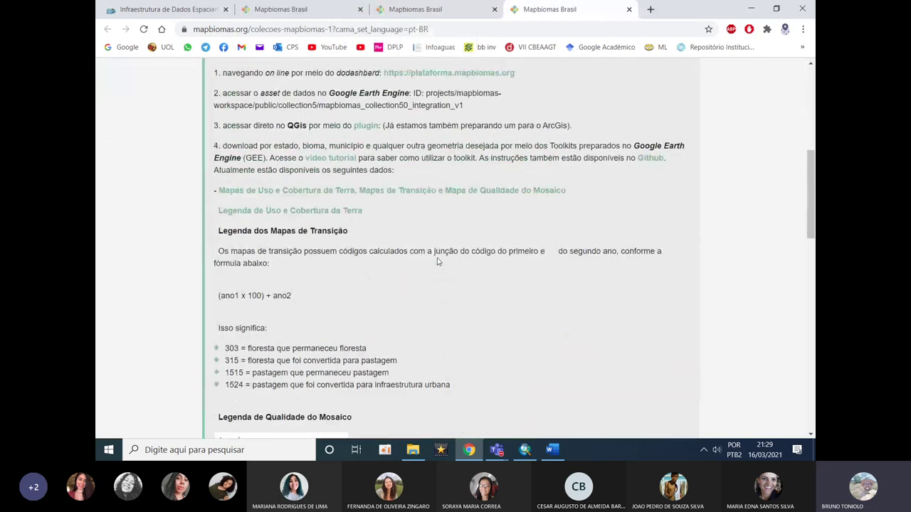
scroll(436, 257, up, 3)
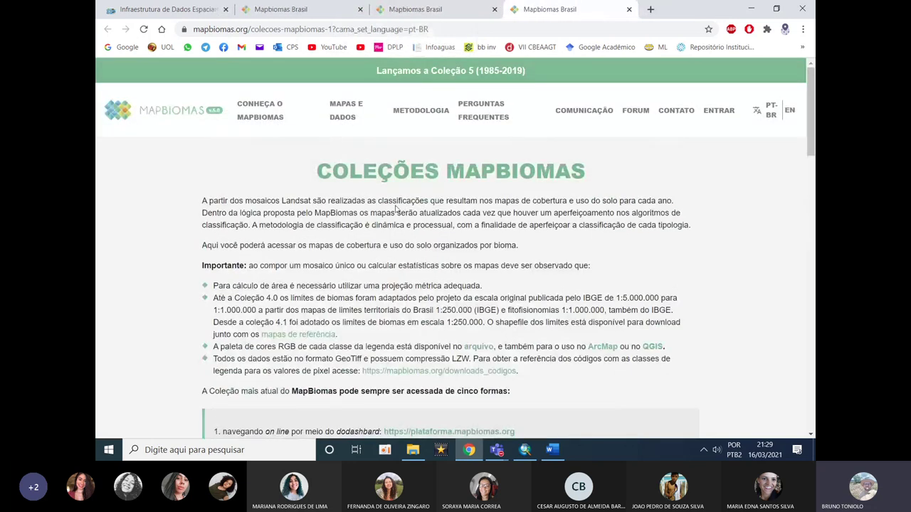
scroll(395, 183, down, 15)
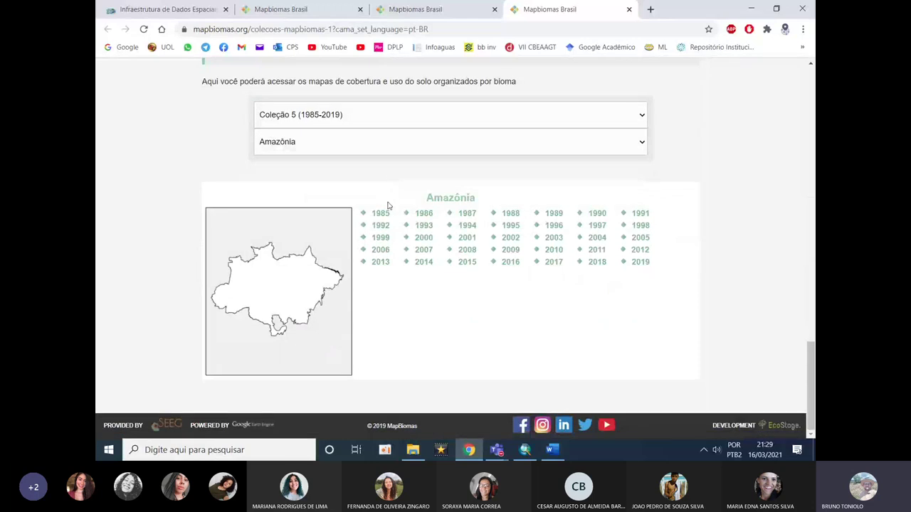
click(332, 121)
click(202, 124)
click(282, 115)
click(250, 122)
click(329, 116)
click(329, 116)
click(319, 142)
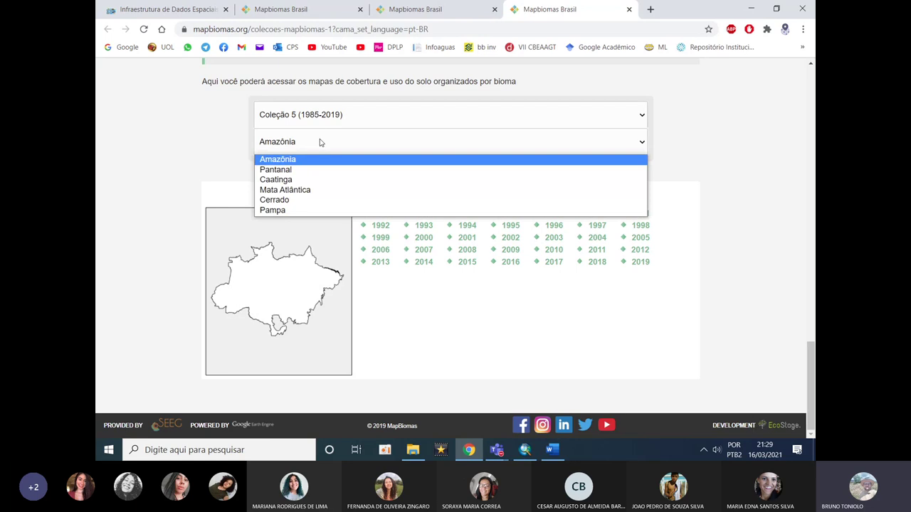
click(244, 115)
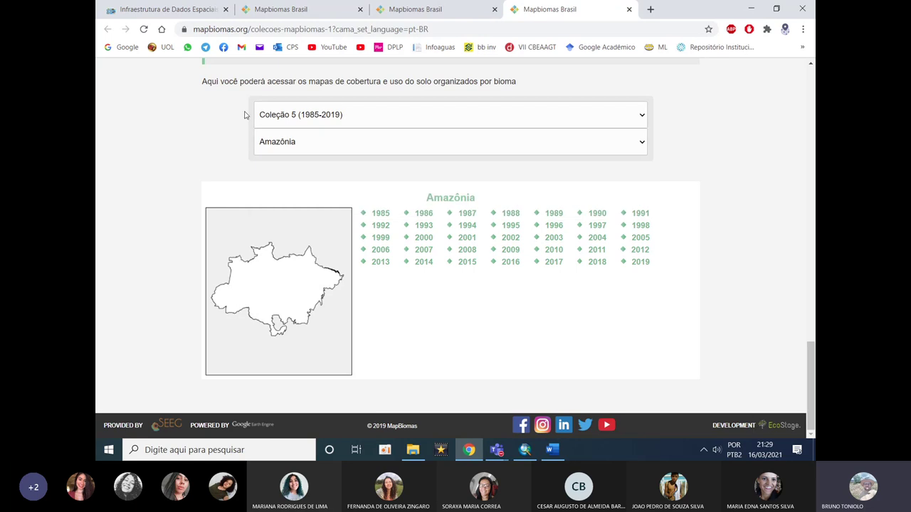
Choose the Mata Atlântica biome for Coleção 5 (1985-2019) and download its 2019 land cover map.
click(302, 145)
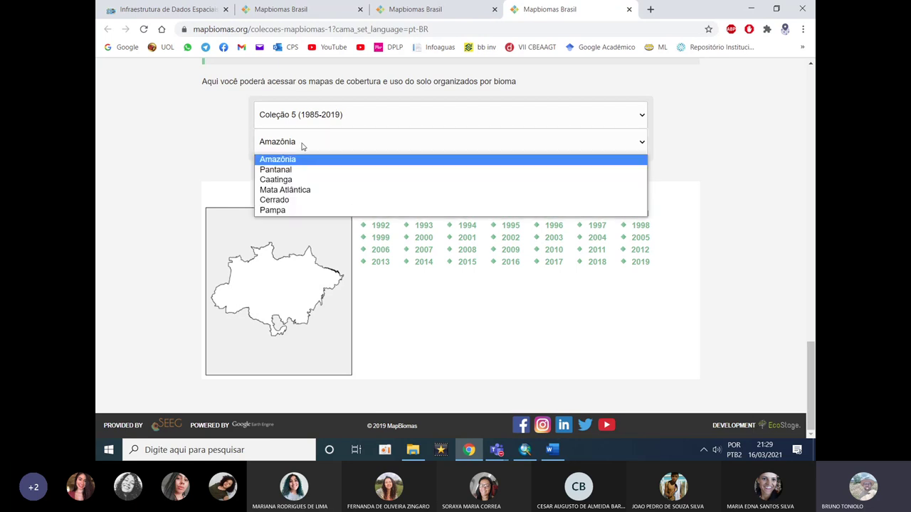
click(300, 190)
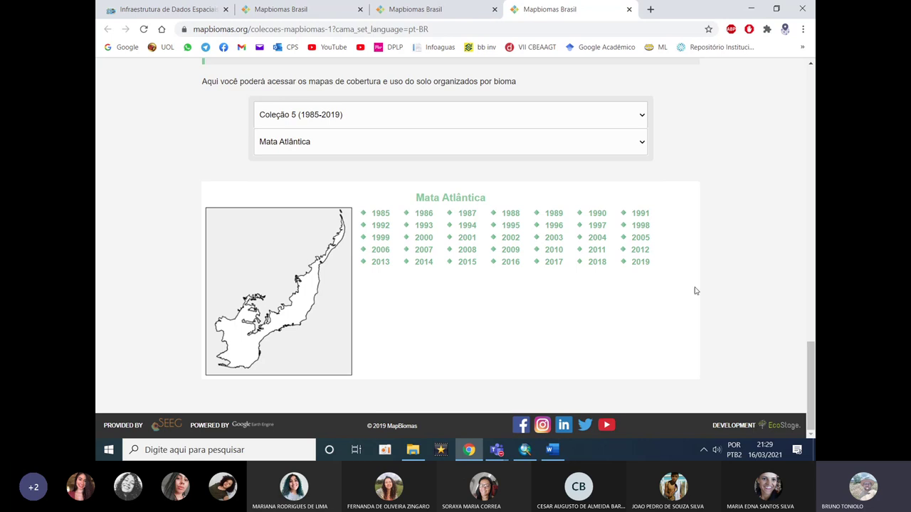
click(639, 262)
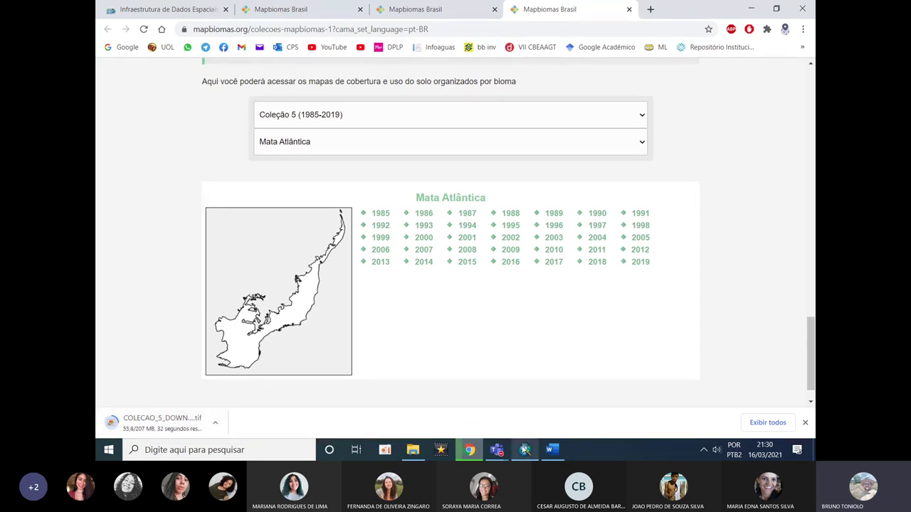
Switch to ArcMap and remove the five source layers Ughri05_hidrografia, UGRHI_2, Ughri11_hidrografia, Ughri07_hidrografia and Ughri10_hidrografia.
click(525, 450)
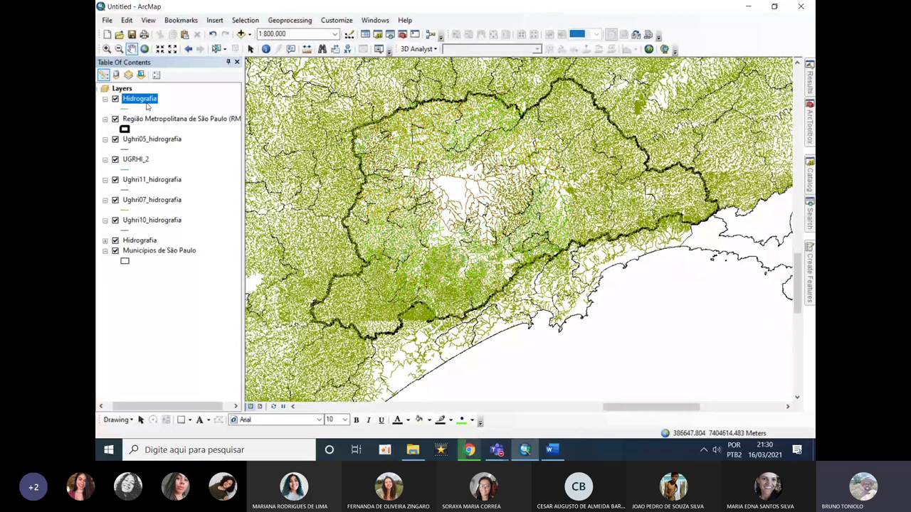
click(151, 139)
ctrl+click(135, 160)
ctrl+click(140, 184)
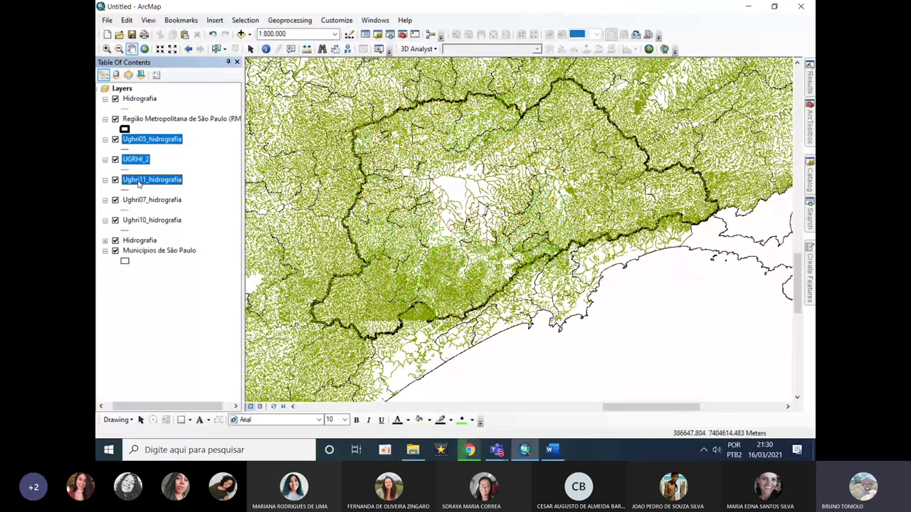
click(143, 209)
click(143, 222)
ctrl+click(138, 201)
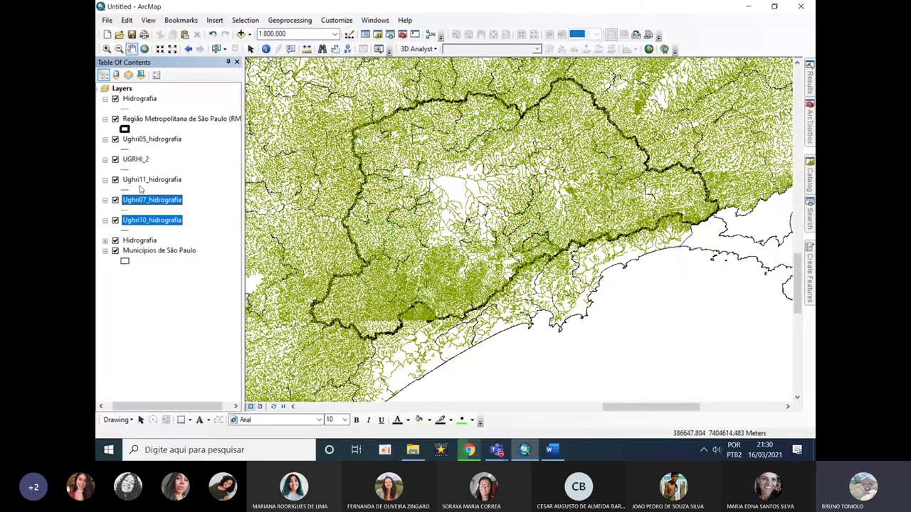
ctrl+click(142, 182)
ctrl+click(140, 160)
ctrl+click(144, 139)
right_click(143, 140)
click(160, 153)
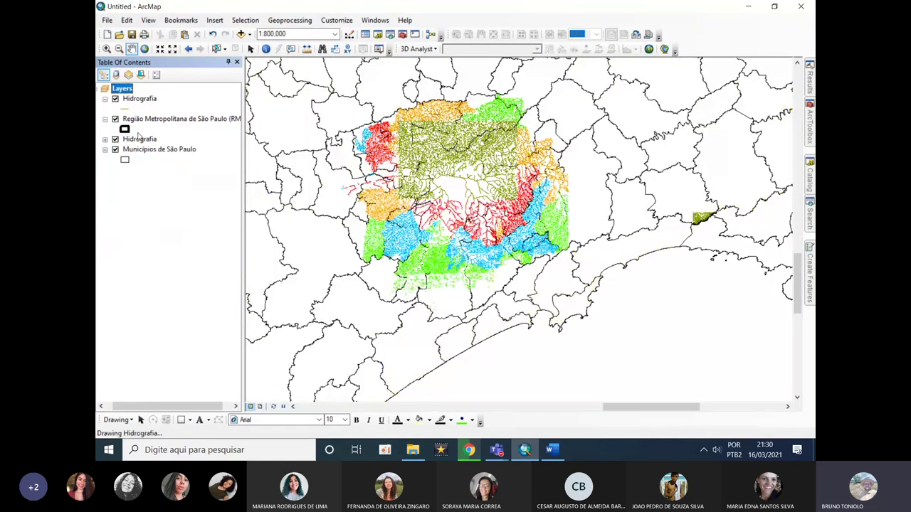
Remove the older collapsed Hidrografia layer located just above Municípios de São Paulo.
click(140, 139)
right_click(141, 139)
click(146, 158)
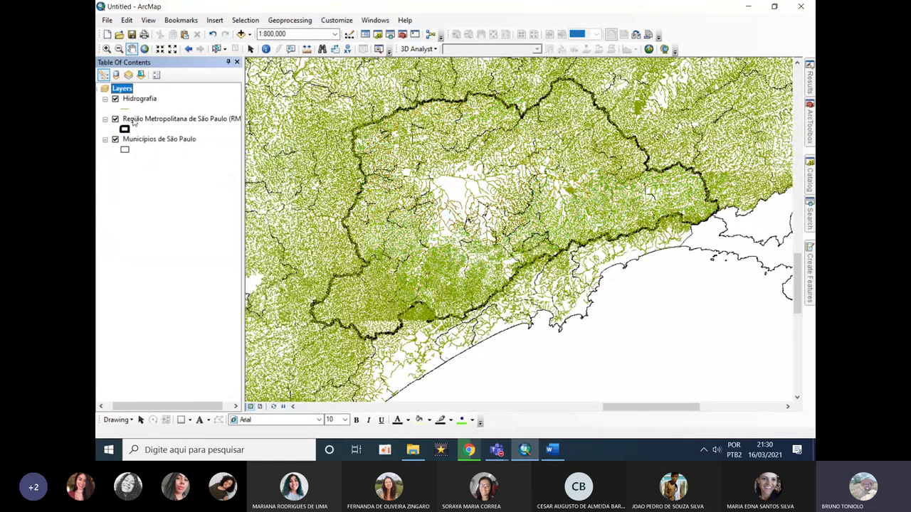
Set up a Clip with Hidrografia as input features and Região Metropolitana de São Paulo (RMSP) as clip features.
drag(334, 146, 345, 245)
drag(455, 188, 461, 117)
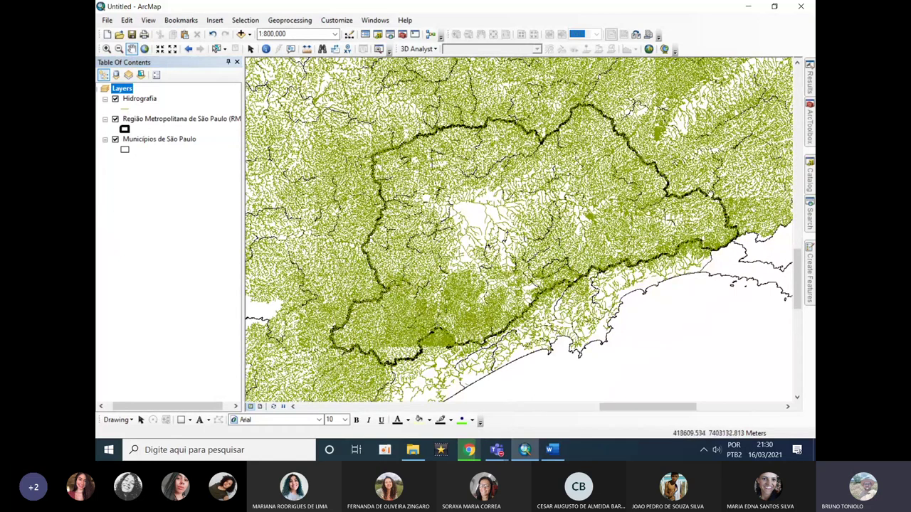
drag(398, 239, 394, 251)
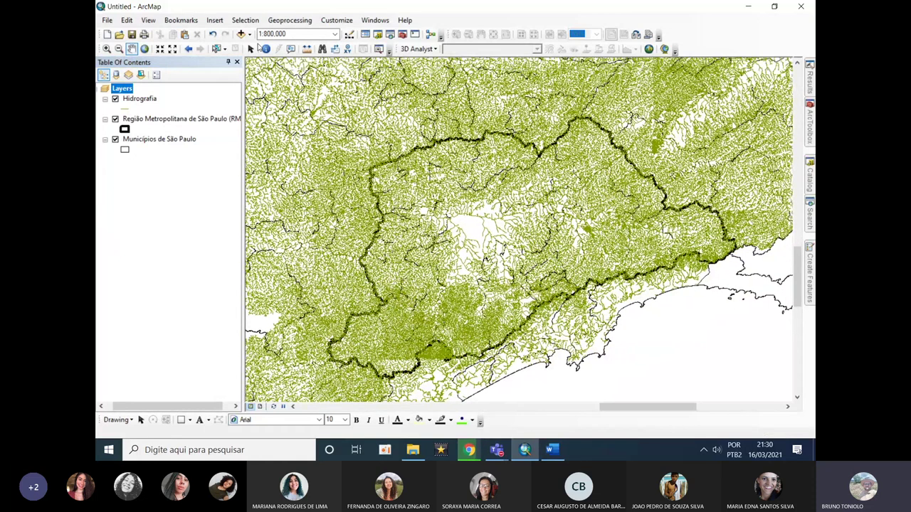
click(284, 20)
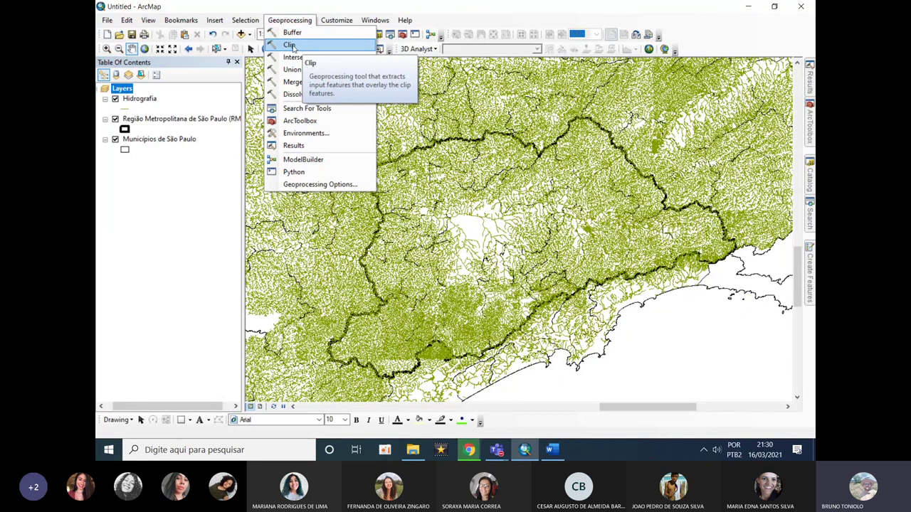
click(289, 45)
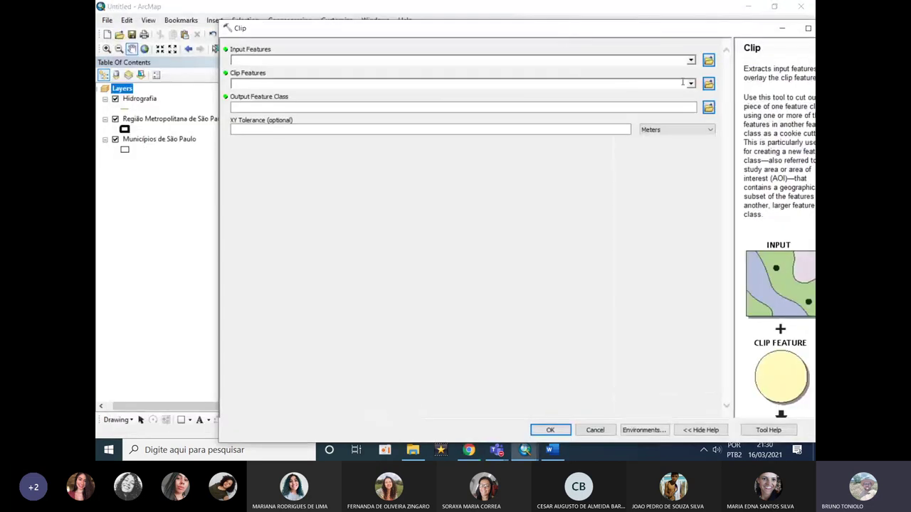
click(690, 61)
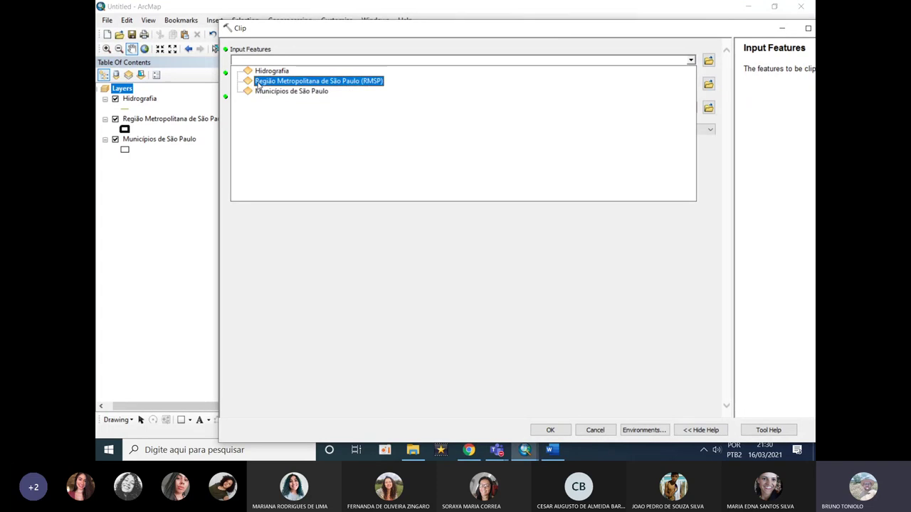
click(271, 72)
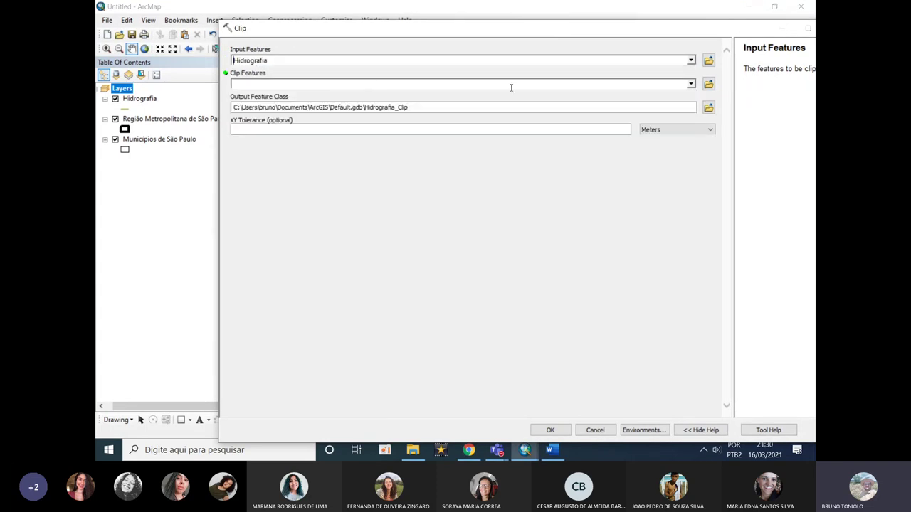
click(690, 84)
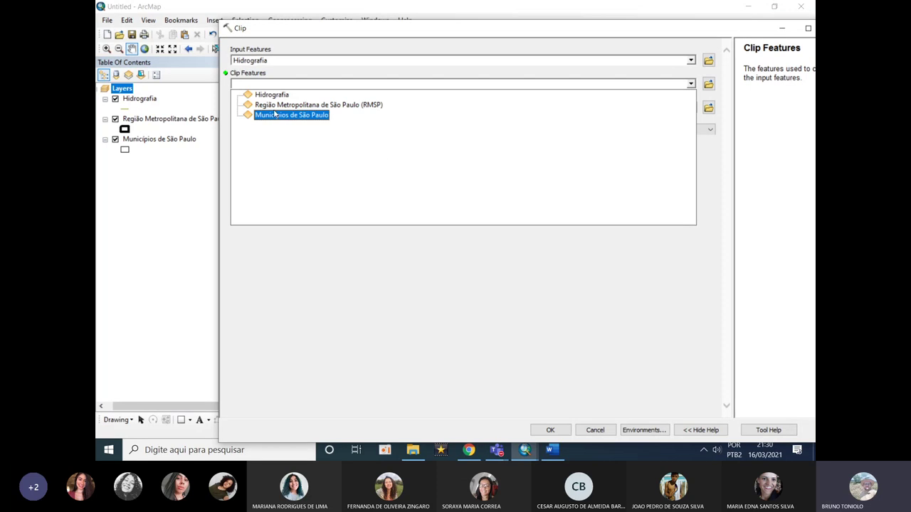
click(361, 104)
click(423, 106)
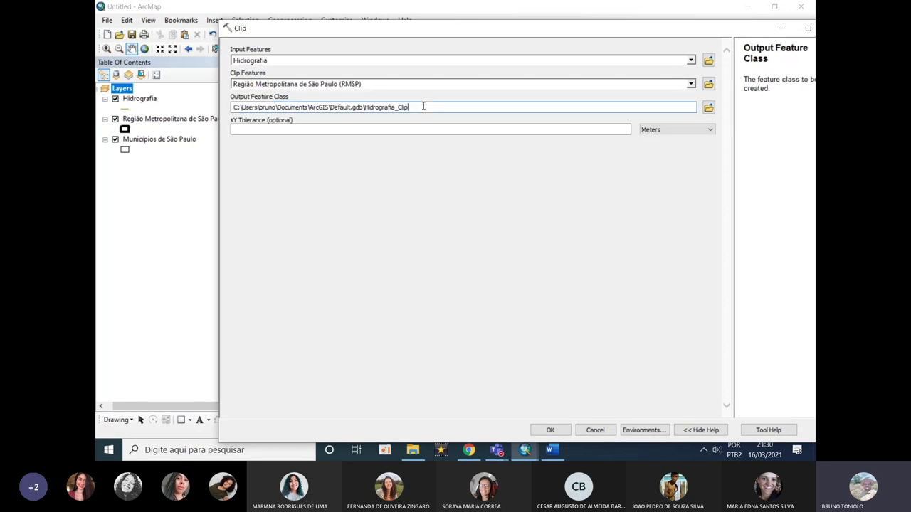
Save the clip output as Hidrografia_RMSP in the temporarios folder and run the Clip.
click(708, 112)
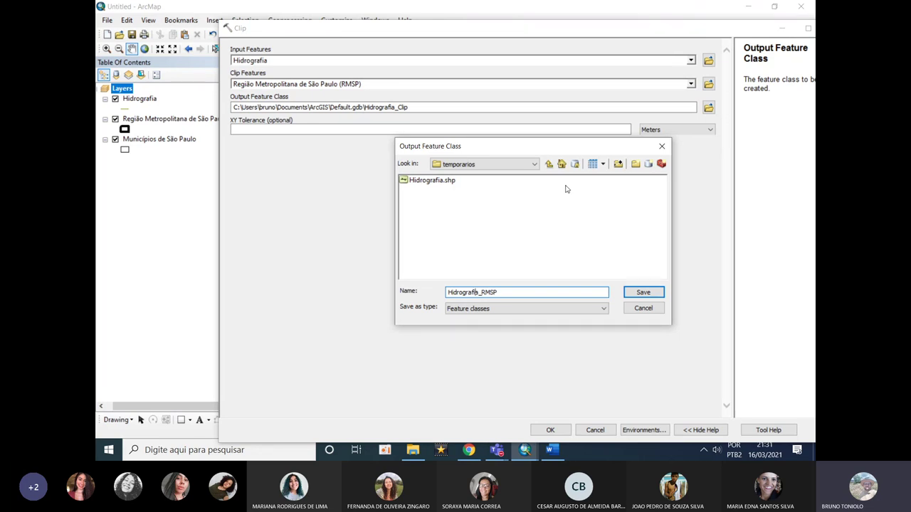
key(Return)
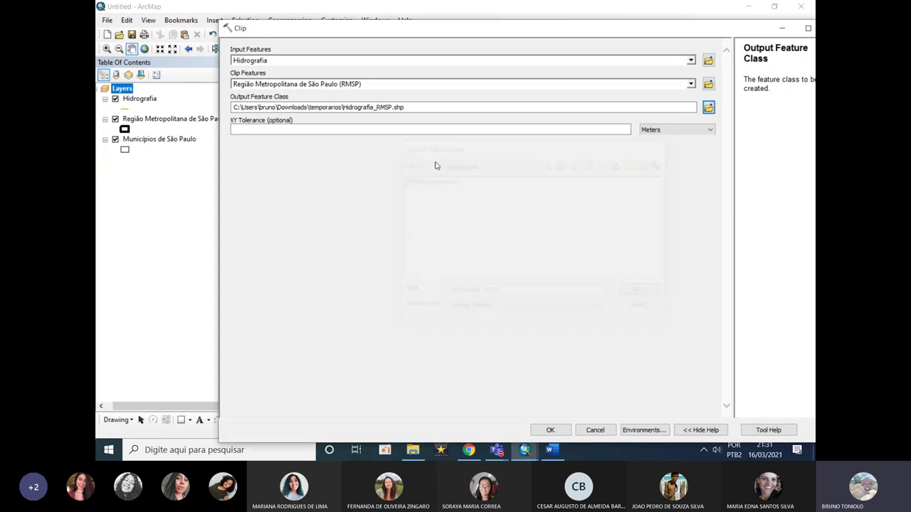
click(550, 430)
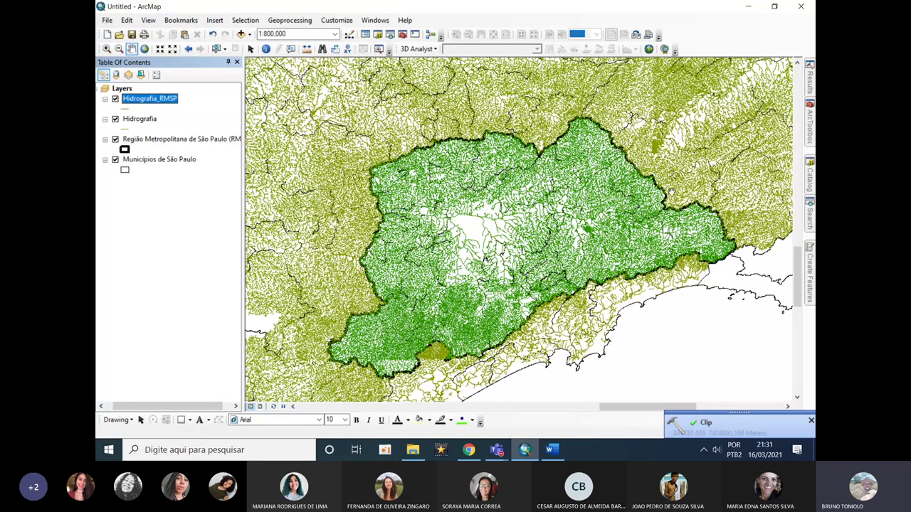
Remove the unclipped Hidrografia layer and rename the Hidrografia_RMSP layer as Hidrografia.
right_click(140, 121)
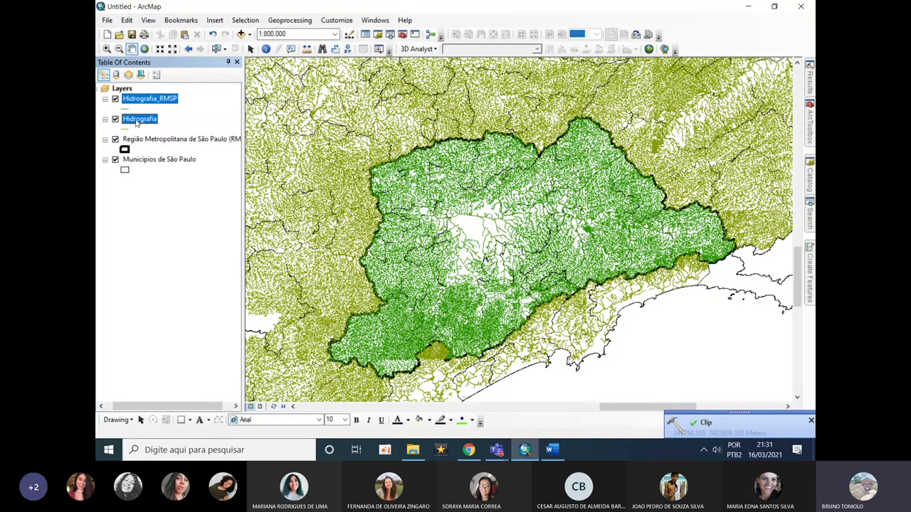
click(175, 139)
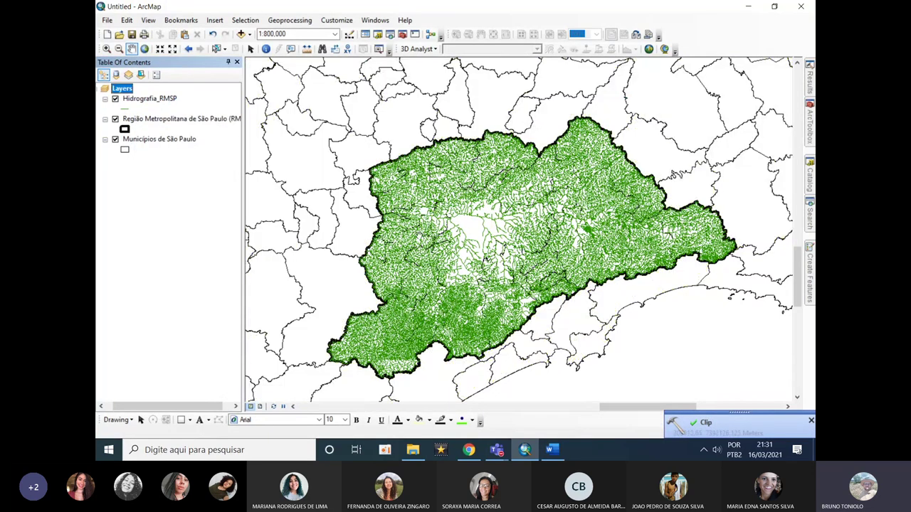
click(146, 101)
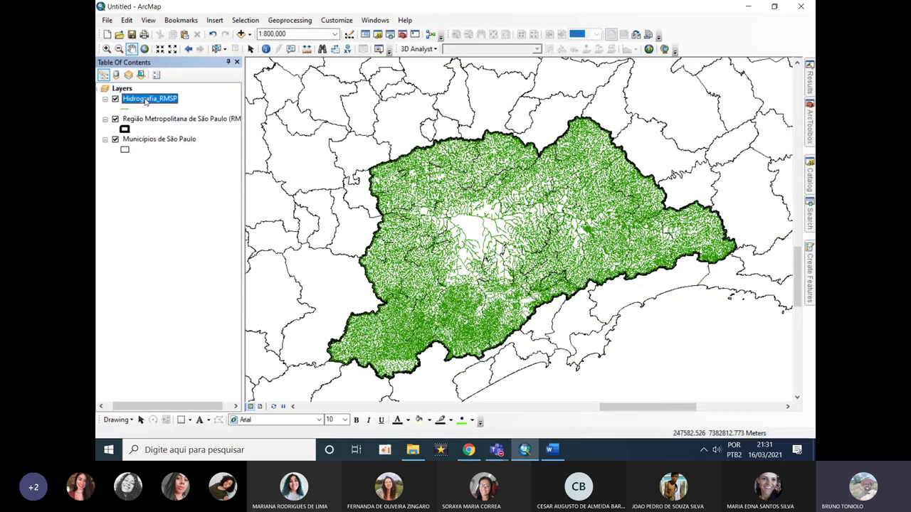
click(146, 100)
text(Hidrografia)
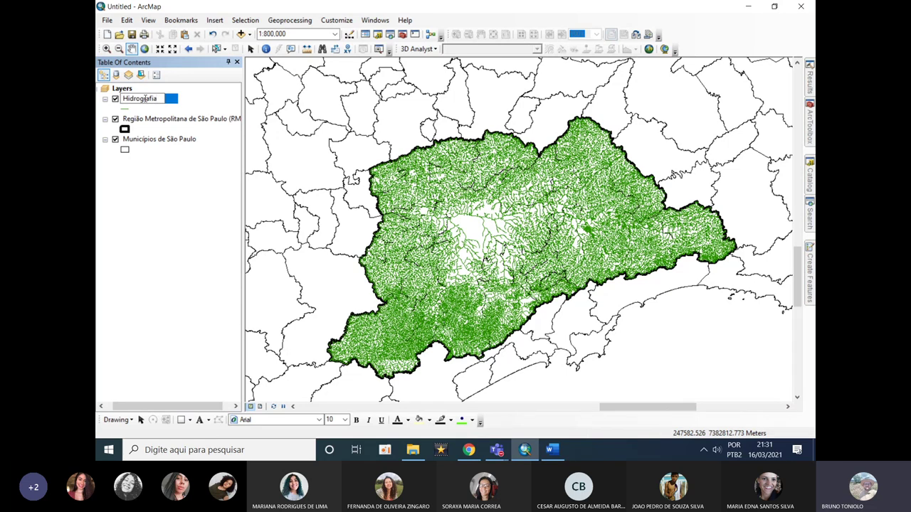
key(Return)
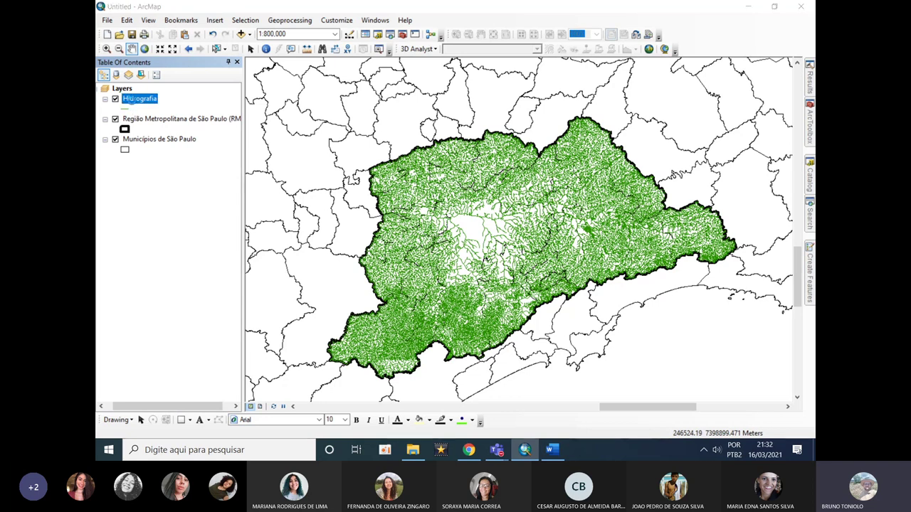
Symbolize the Hidrografia layer by unique values of the CLASSE field, adding all values.
double_click(137, 99)
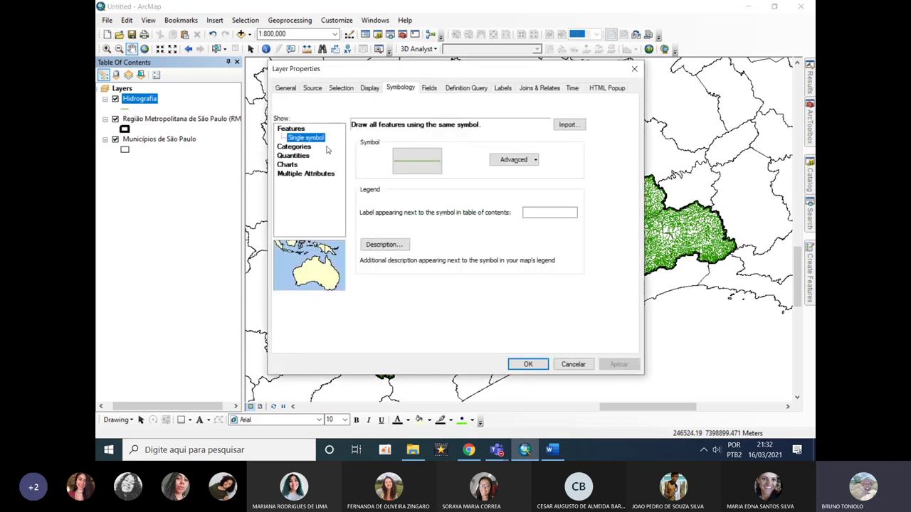
click(303, 147)
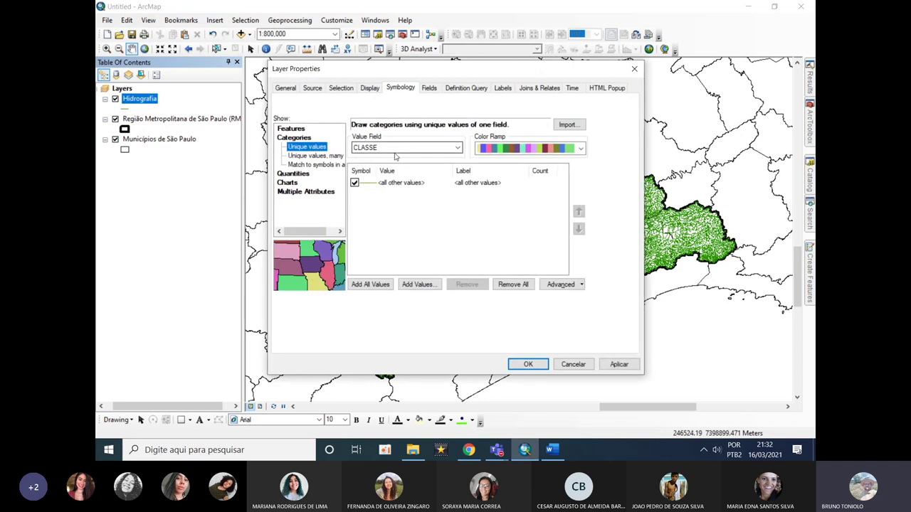
click(370, 285)
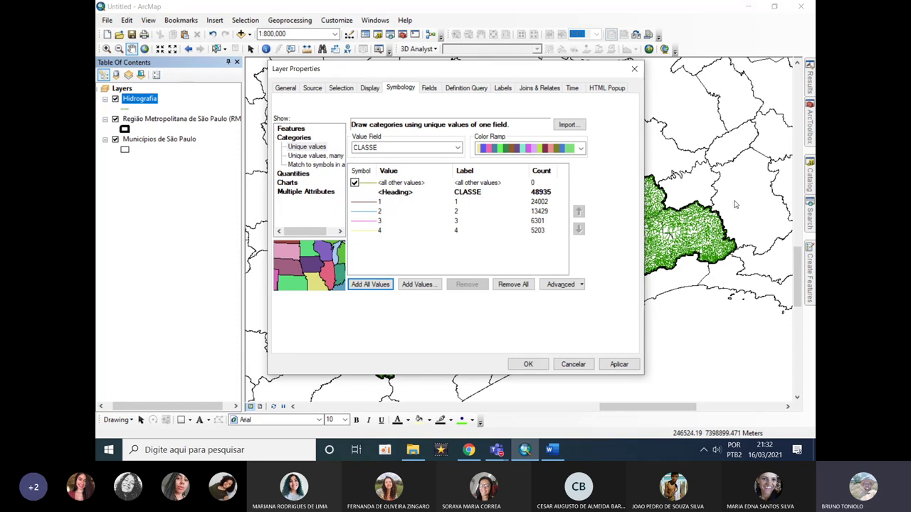
drag(458, 74, 282, 143)
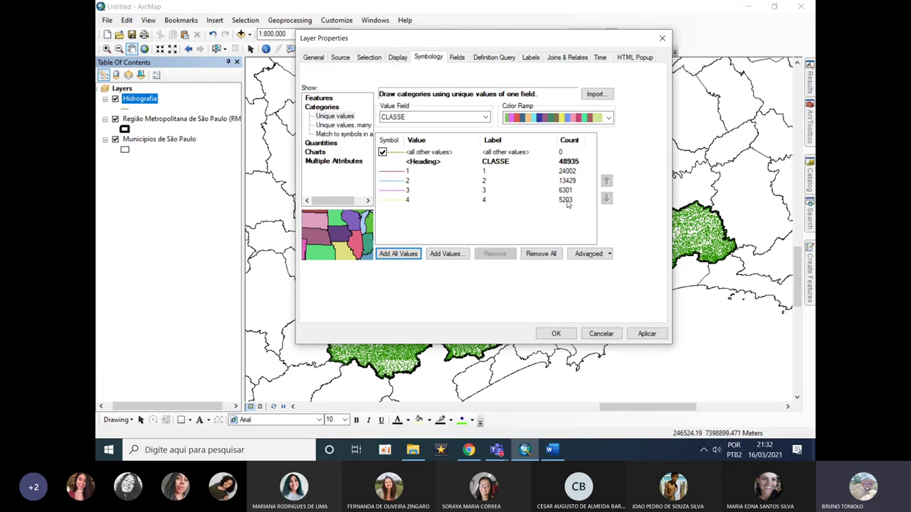
Color the Hidrografia symbol for class 1 bright green and the symbol for class 2 light blue.
double_click(395, 174)
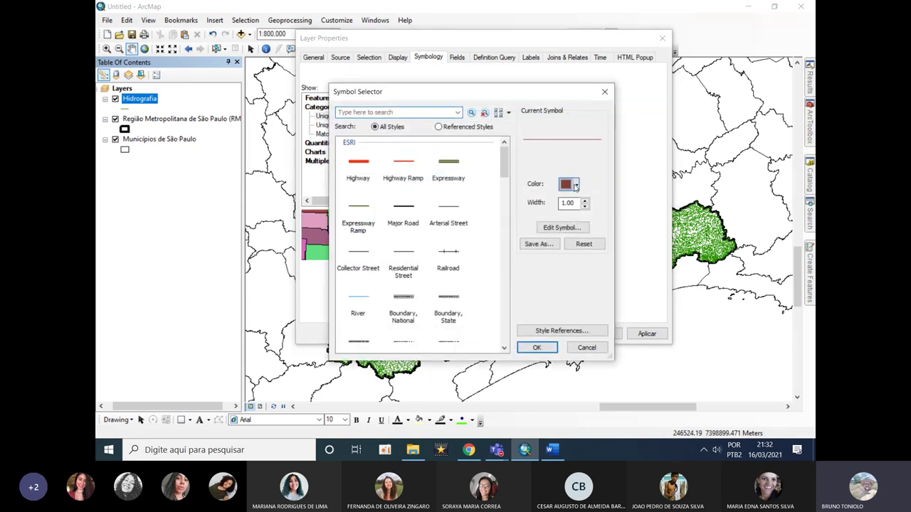
click(567, 185)
click(627, 237)
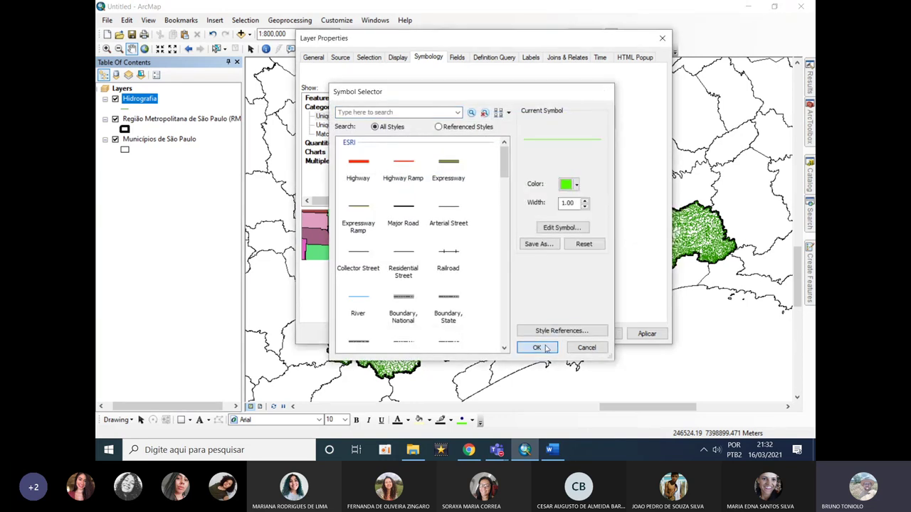
click(538, 348)
double_click(395, 184)
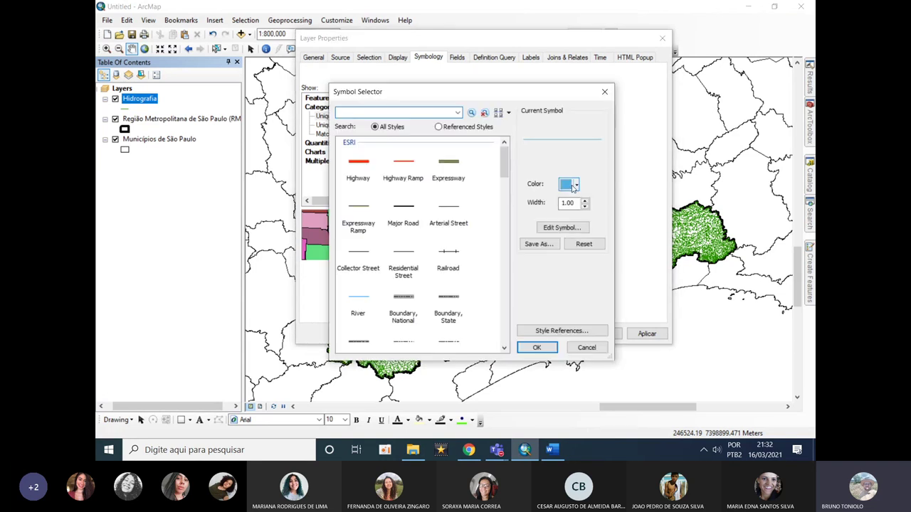
click(573, 186)
click(644, 237)
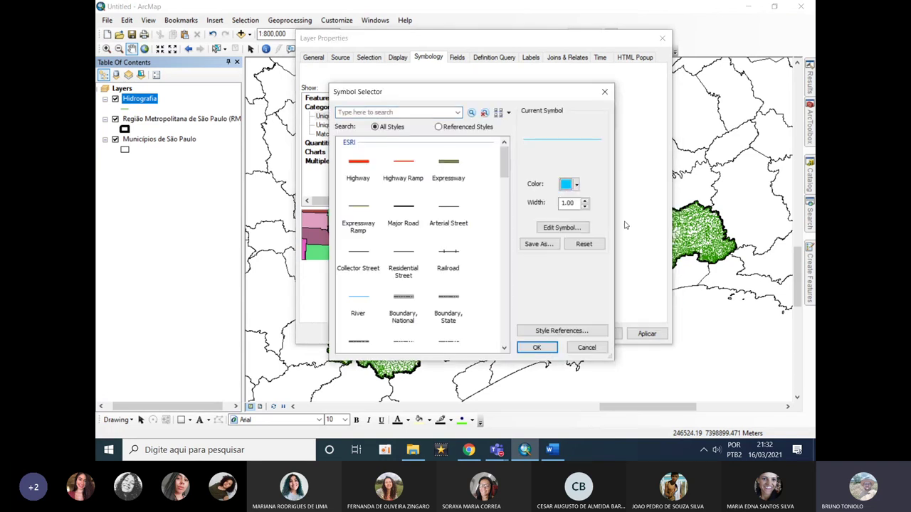
click(536, 347)
Color the class 3 symbol orange and the class 4 symbol red, and apply the Hidrografia symbology.
double_click(392, 190)
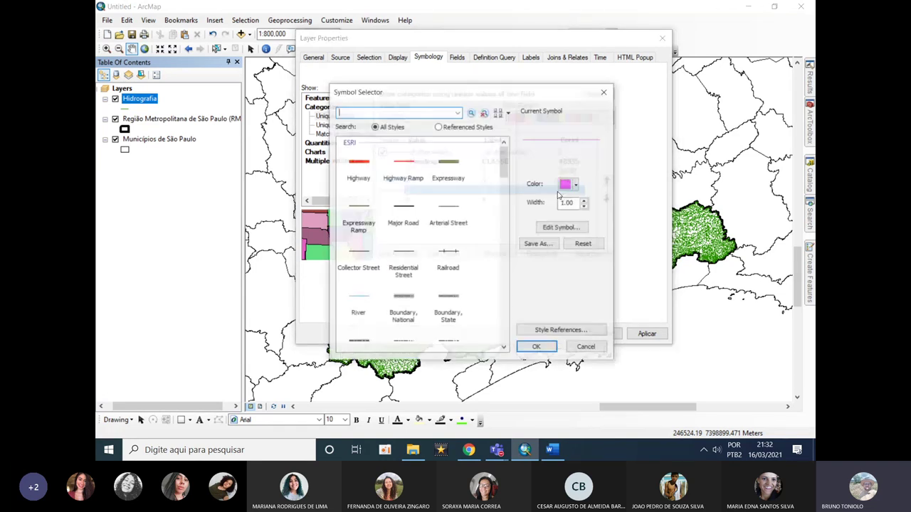
click(573, 185)
click(592, 235)
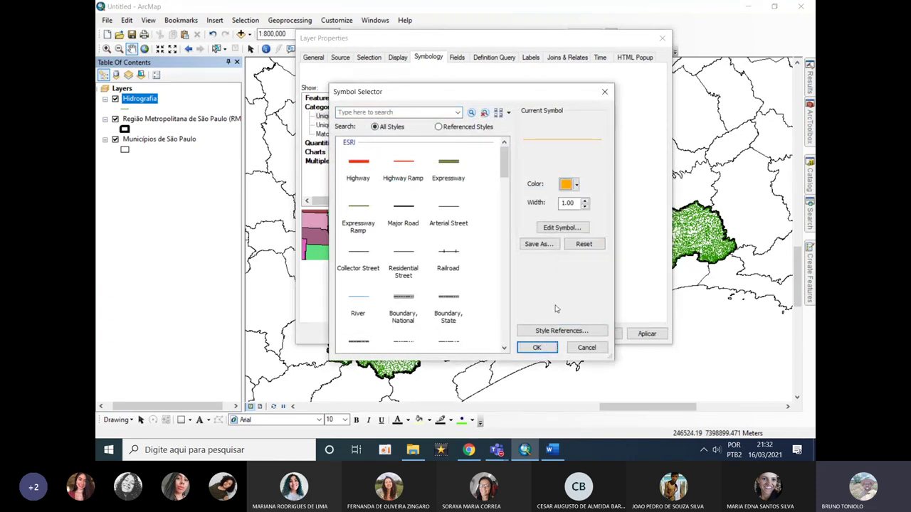
click(537, 347)
click(398, 202)
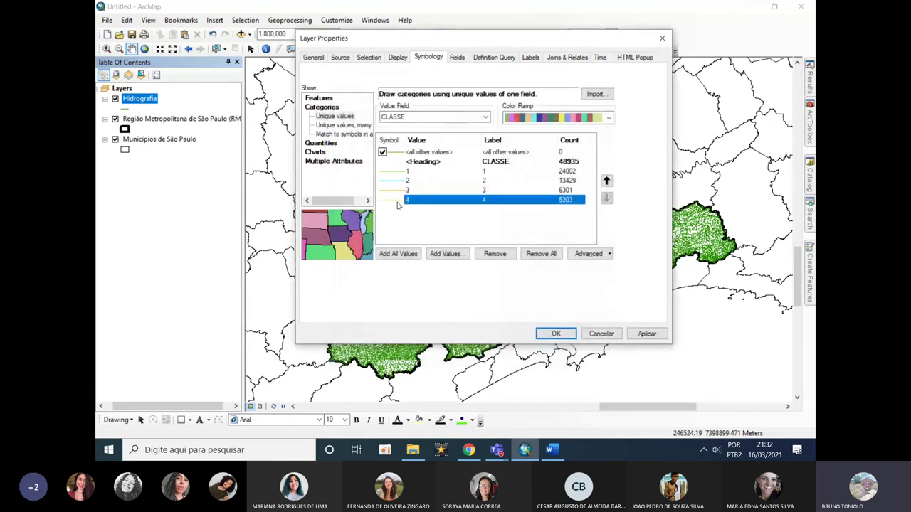
double_click(397, 200)
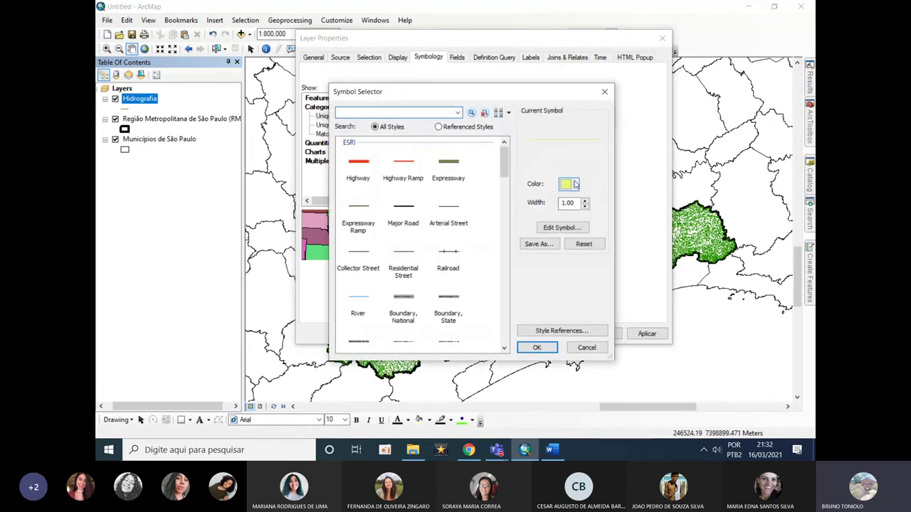
click(573, 184)
click(575, 244)
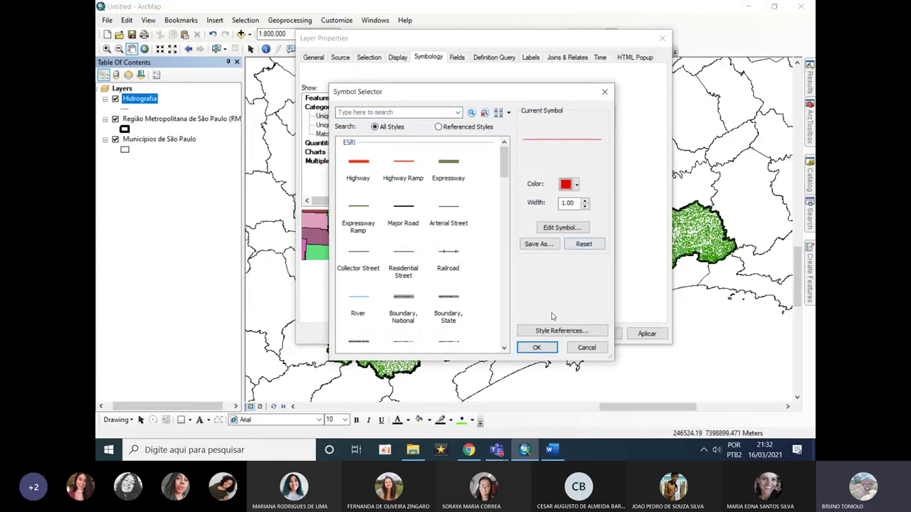
click(539, 348)
click(643, 333)
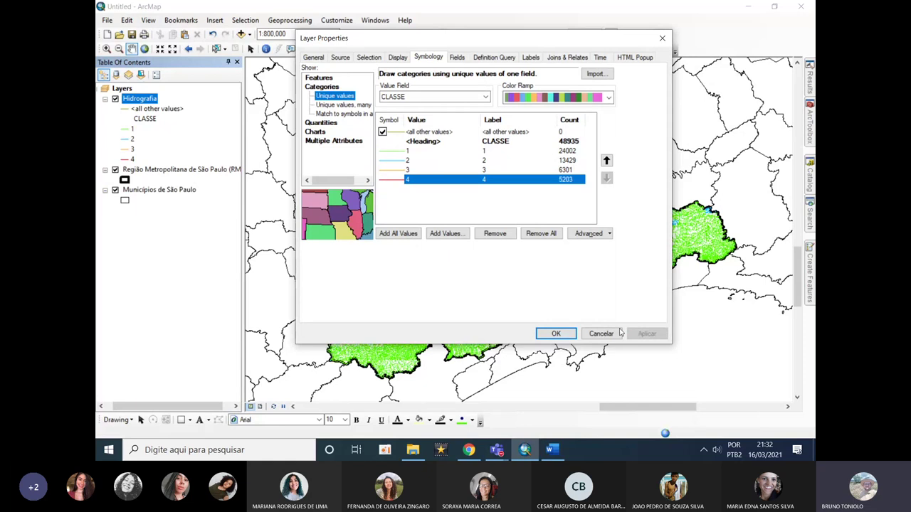
click(556, 334)
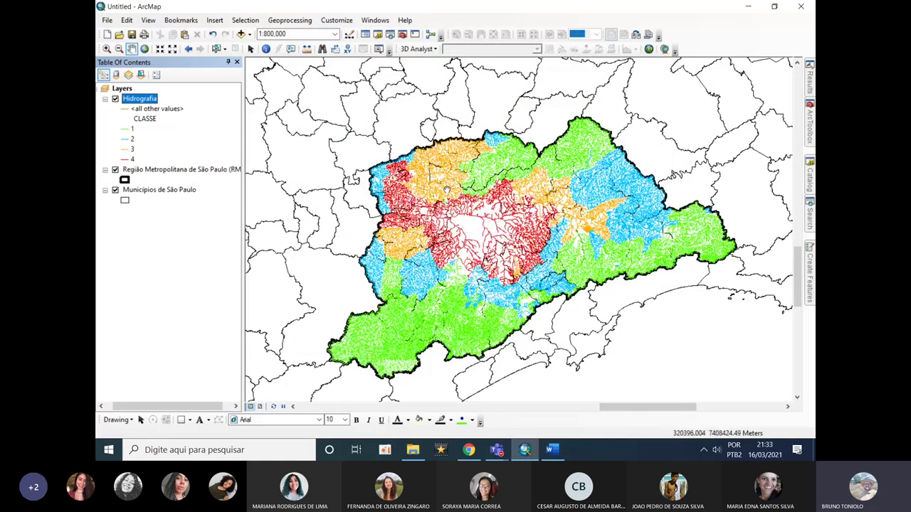
Exclude the <all other values> category from the Hidrografia layer's symbology.
double_click(139, 99)
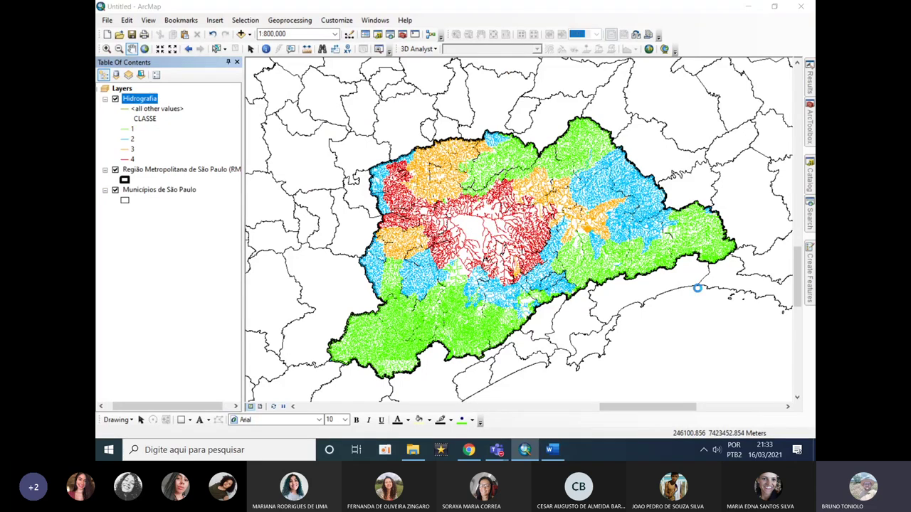
click(355, 183)
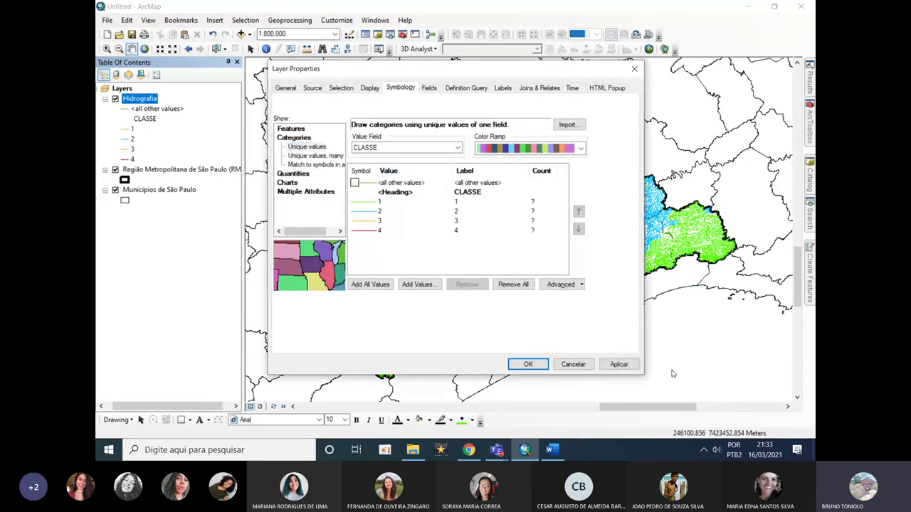
click(619, 363)
click(528, 364)
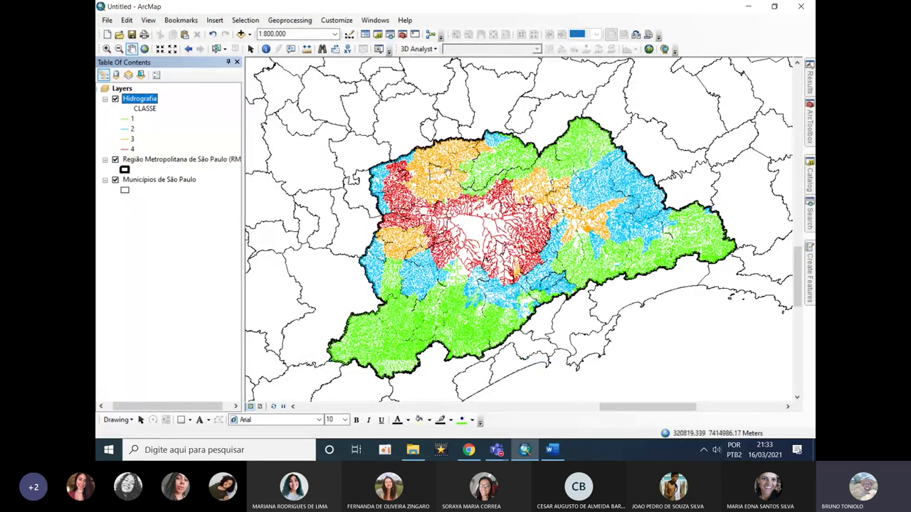
Rename the CLASSE heading under the Hidrografia layer as Classe Conama 357/05.
click(145, 109)
click(144, 109)
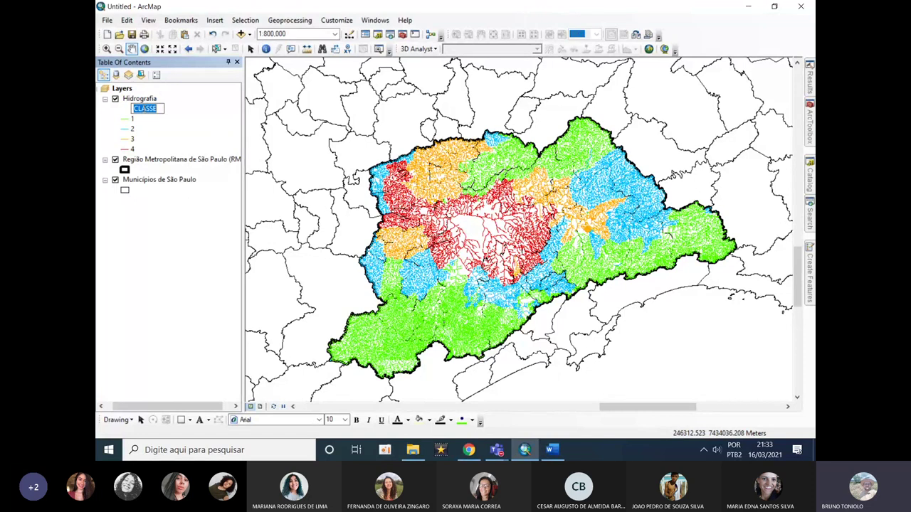
text(Classe Ronama)
key(BackSpace)
key(BackSpace)
key(BackSpace)
key(BackSpace)
text(Conama 357/05)
key(Return)
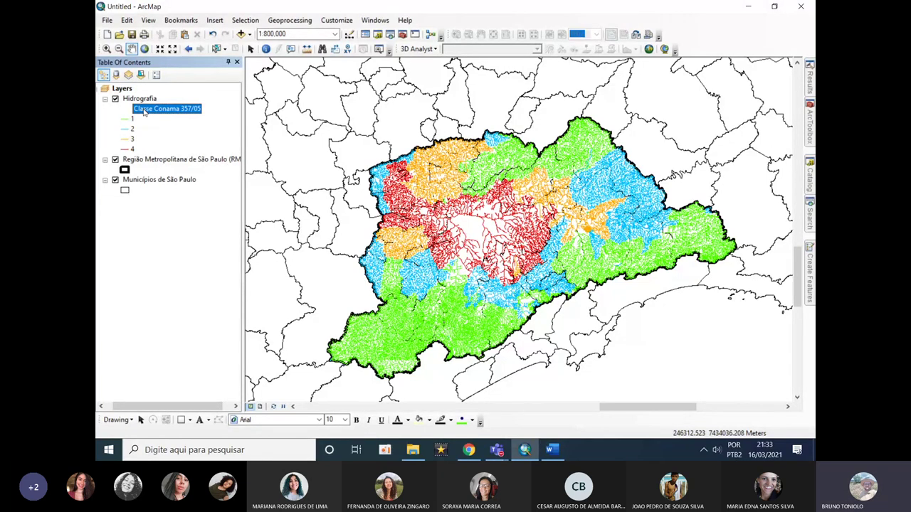
Reorder the layers with Região Metropolitana de São Paulo (RMSP) first, Municípios de São Paulo second and Hidrografia last.
click(160, 161)
drag(160, 160, 156, 94)
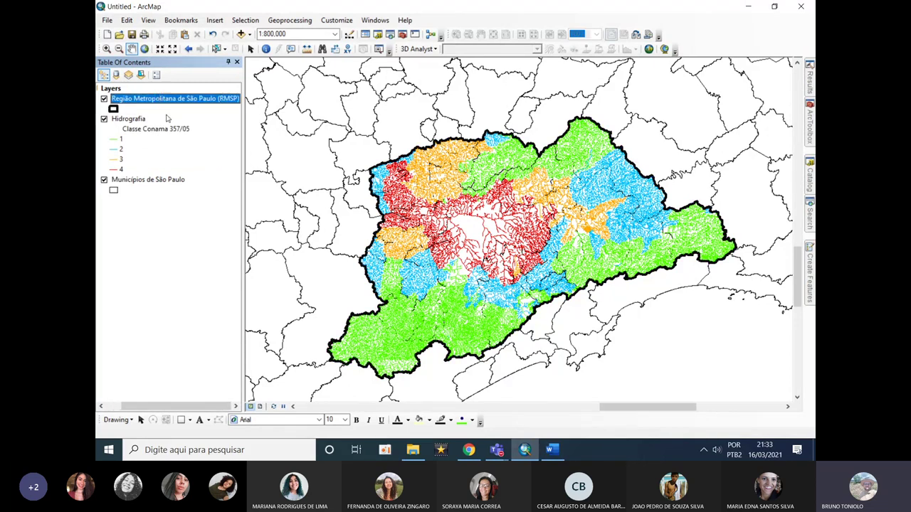
click(146, 180)
drag(143, 182, 166, 118)
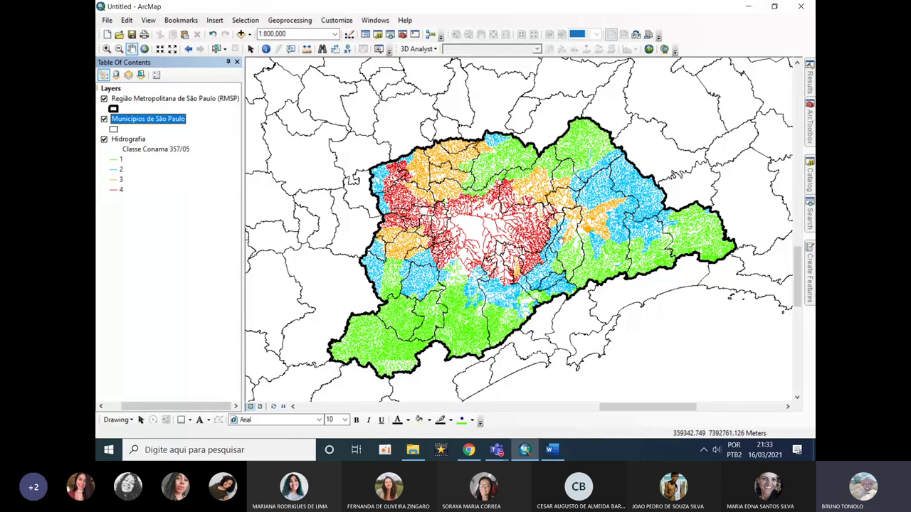
Turn on feature labels for the Municípios de São Paulo layer using the Nome field.
right_click(133, 121)
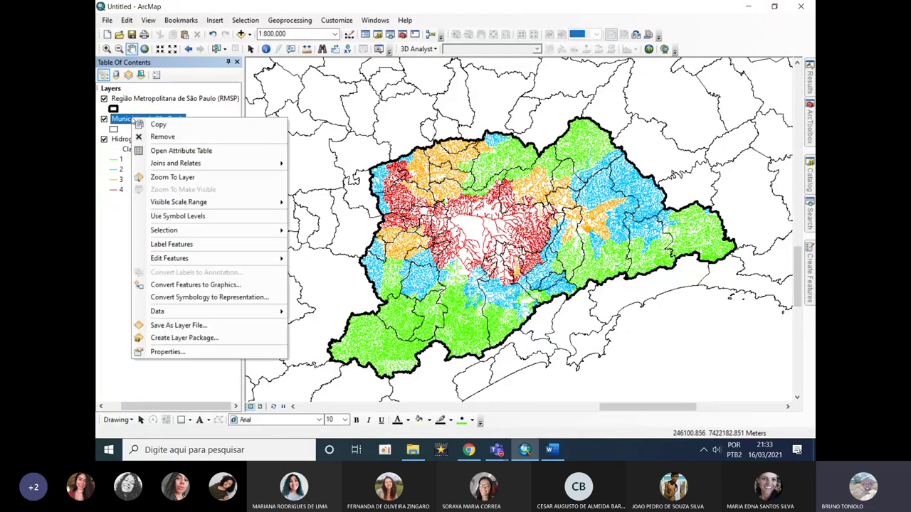
click(171, 352)
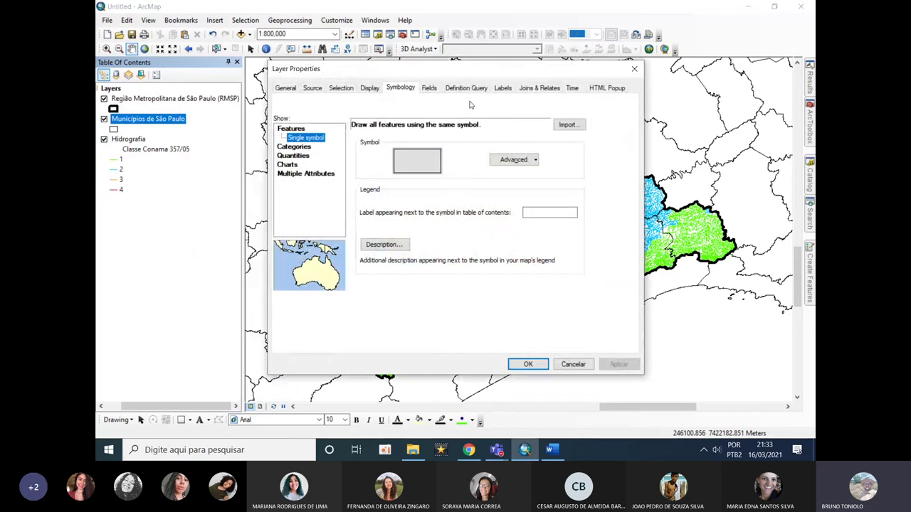
click(505, 88)
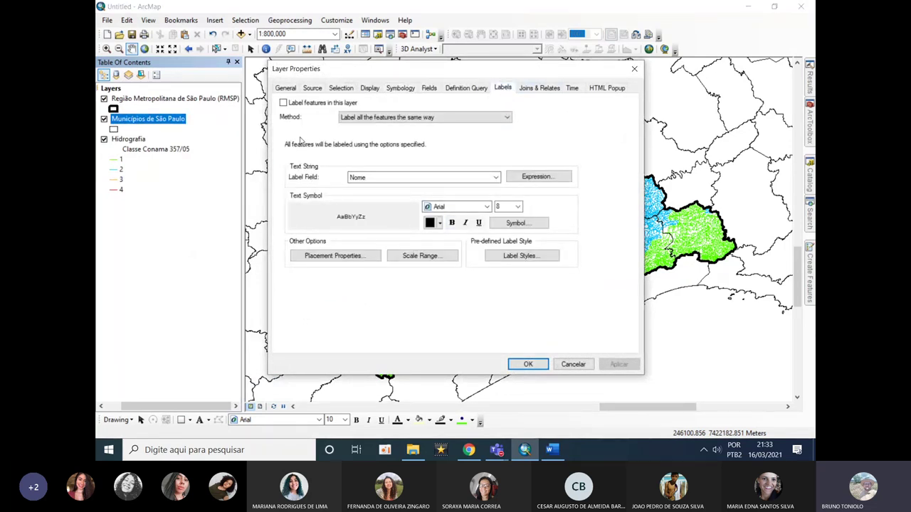
click(283, 103)
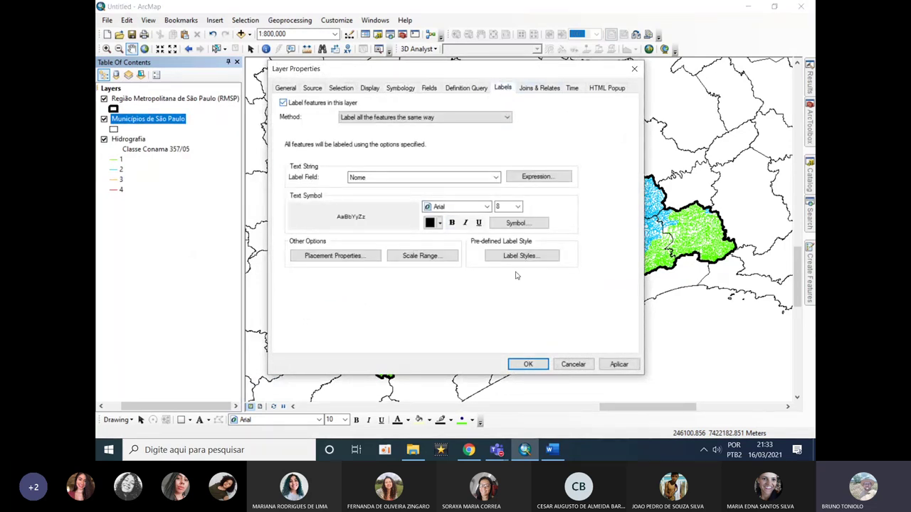
click(616, 364)
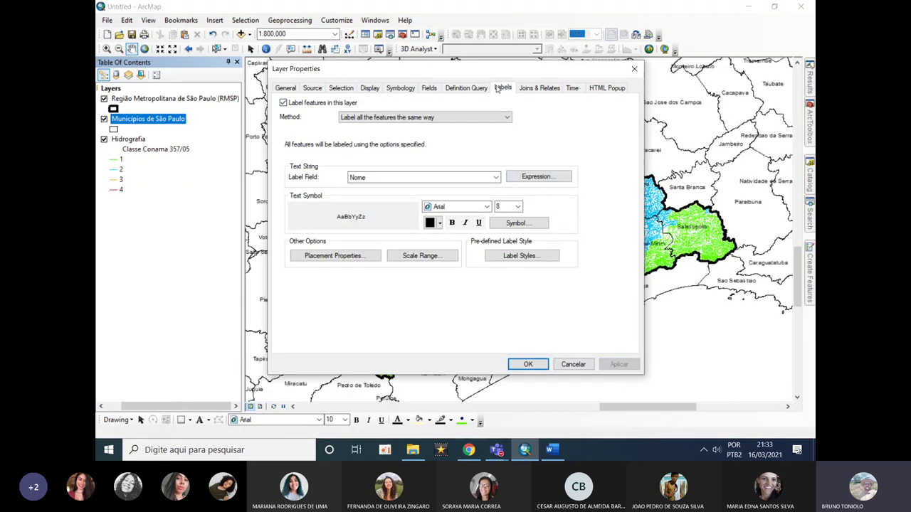
Set the municipality label font size to 6 and apply it to the map.
drag(487, 74, 540, 112)
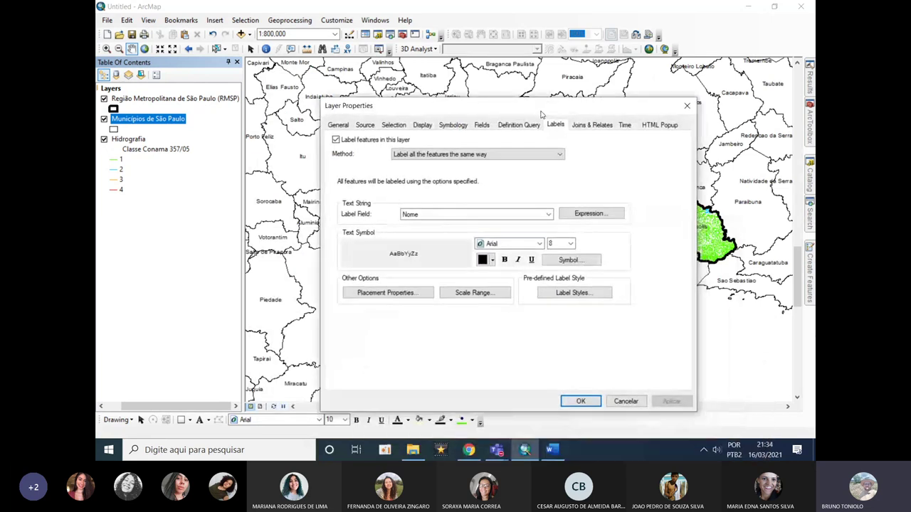
click(570, 244)
click(556, 267)
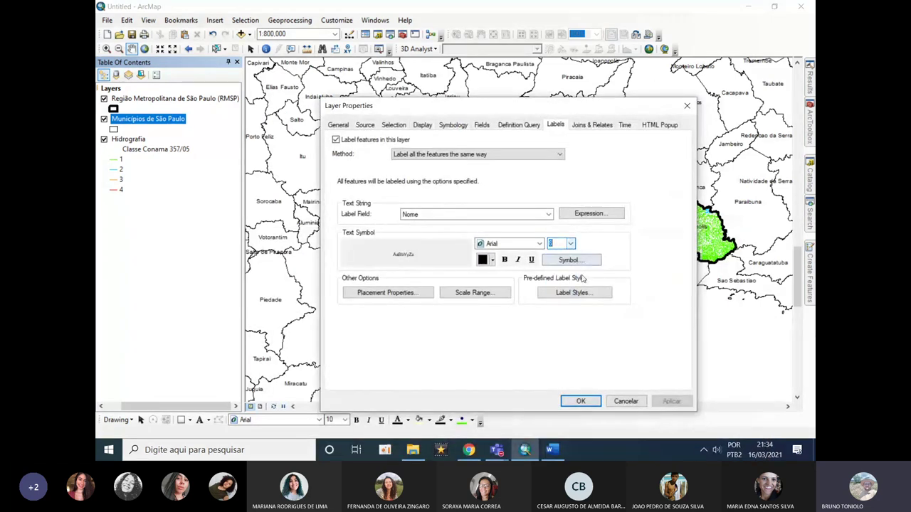
click(671, 403)
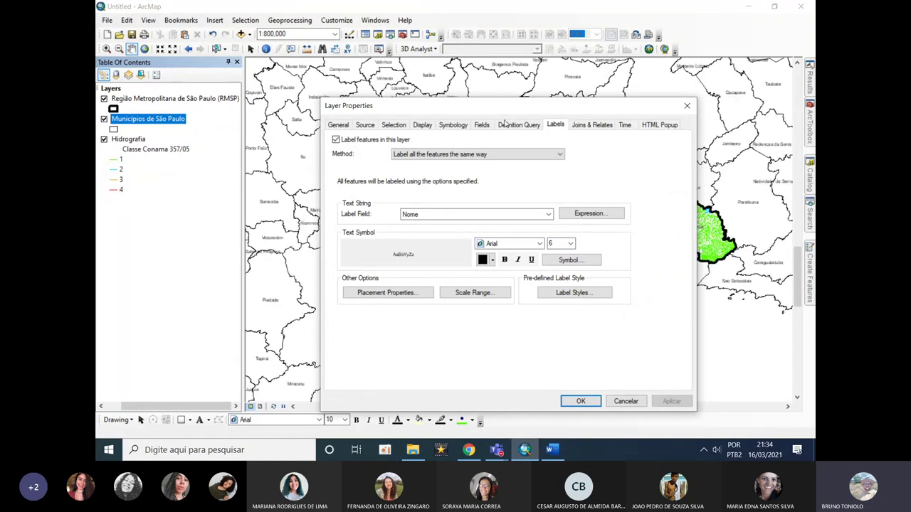
drag(481, 102, 445, 59)
click(541, 352)
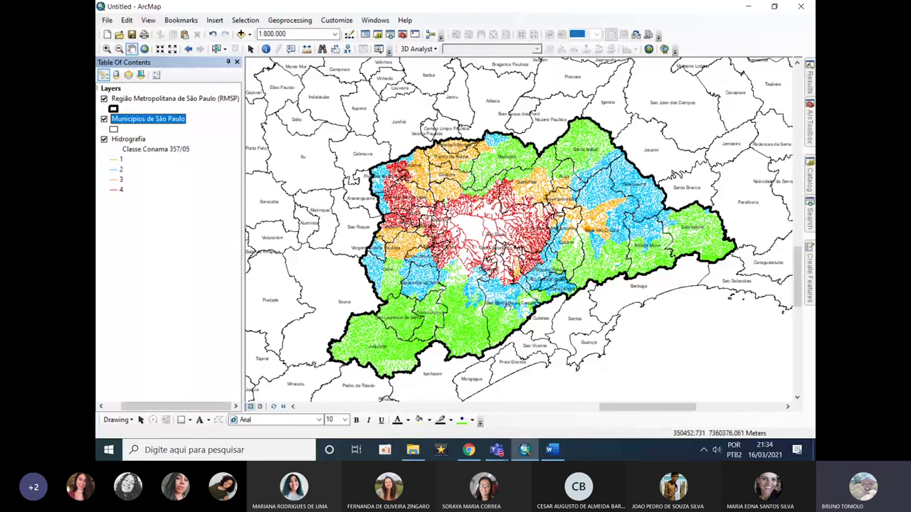
Set the map page to A0 landscape independent of the printer paper settings, scaling map elements proportionally to the page size.
click(107, 19)
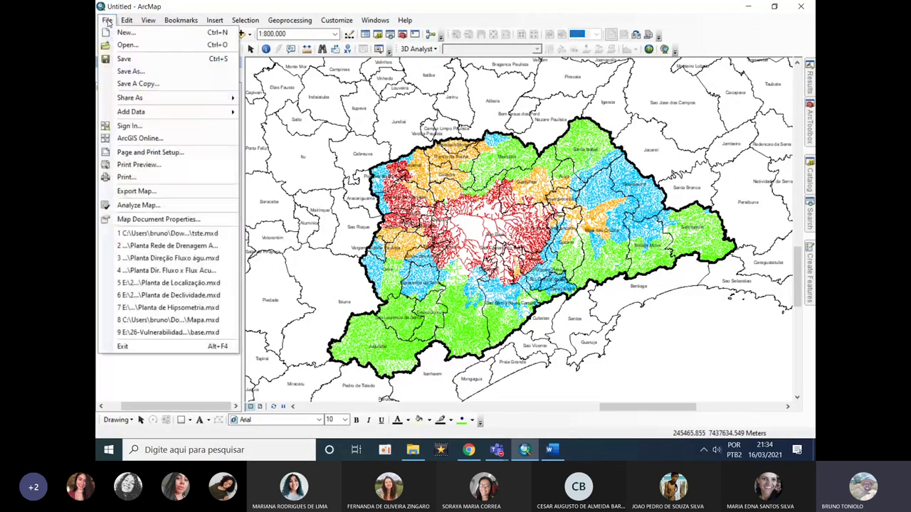
click(149, 154)
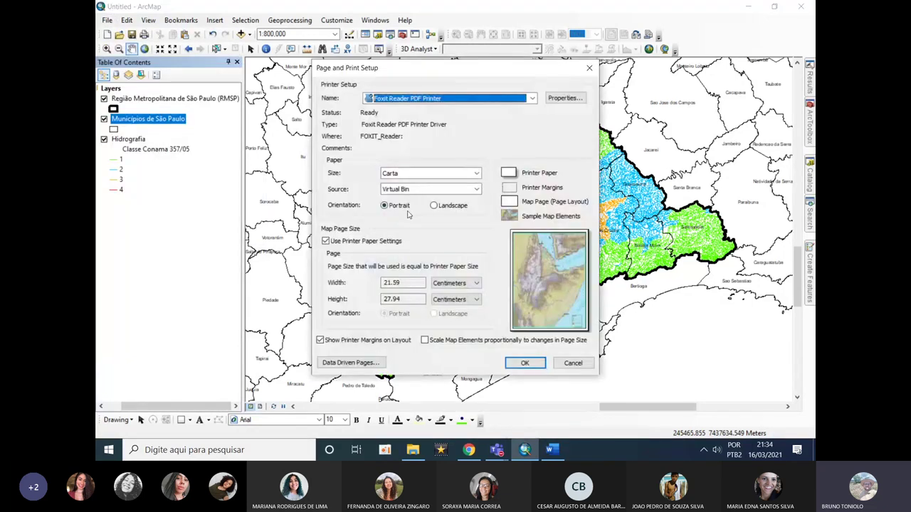
click(325, 242)
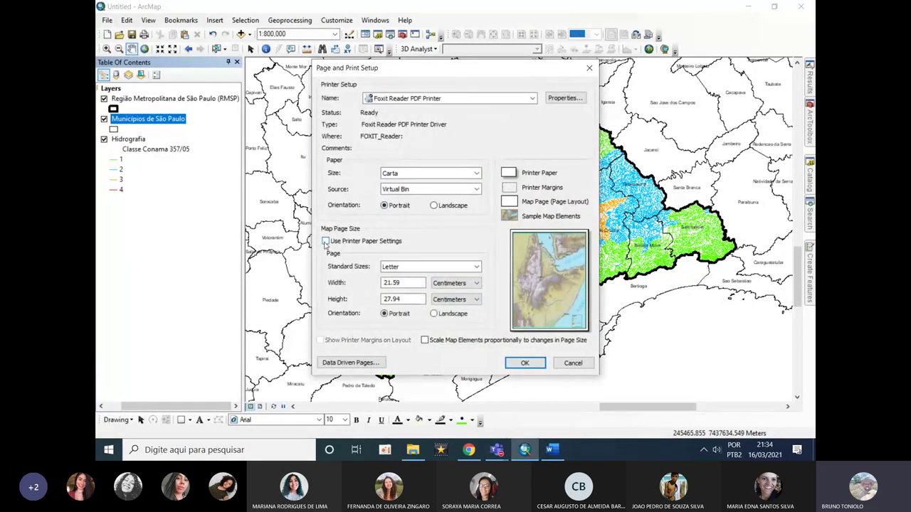
click(400, 267)
scroll(399, 307, down, 3)
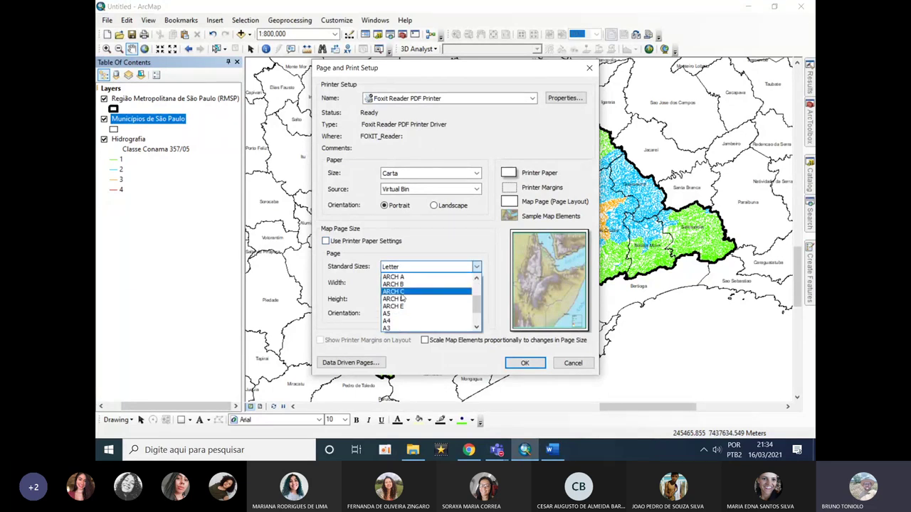
click(390, 328)
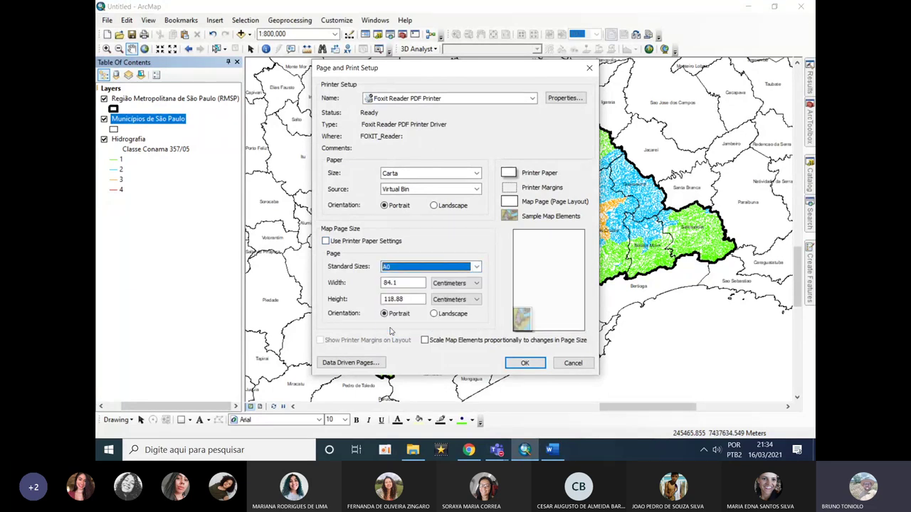
click(434, 314)
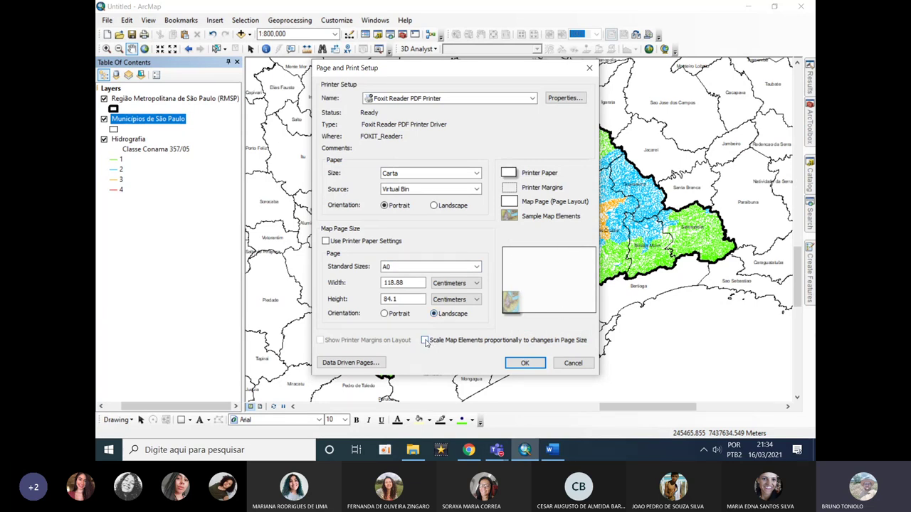
click(425, 341)
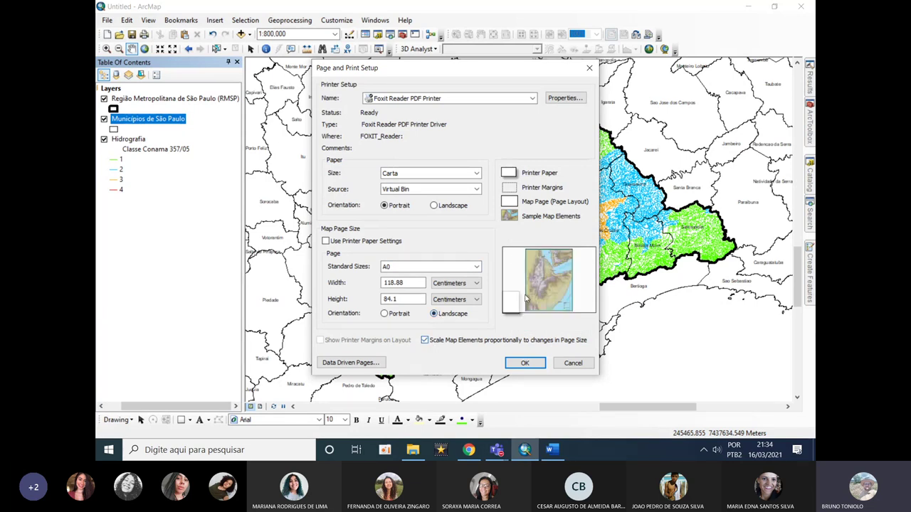
click(523, 362)
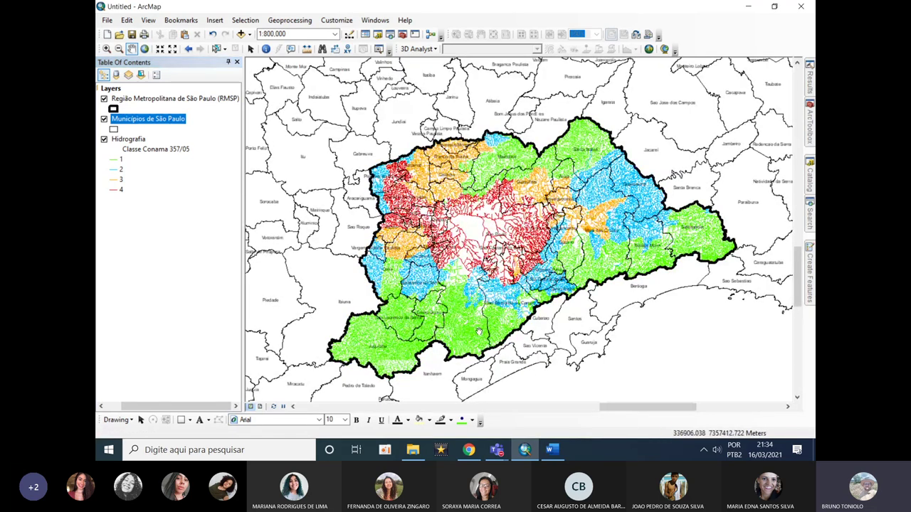
In the page layout, widen the data frame to nearly the full A0 page width and fit the map to the RMSP layer's extent.
click(261, 407)
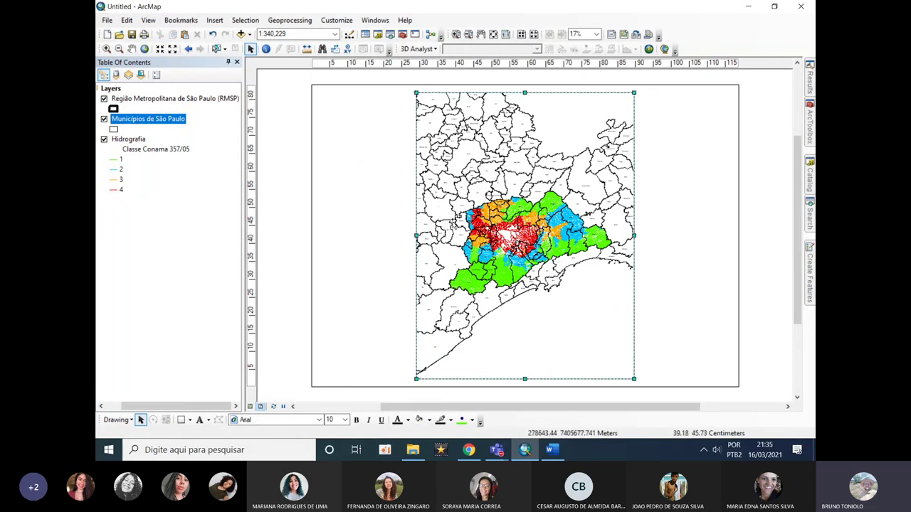
drag(416, 235, 321, 241)
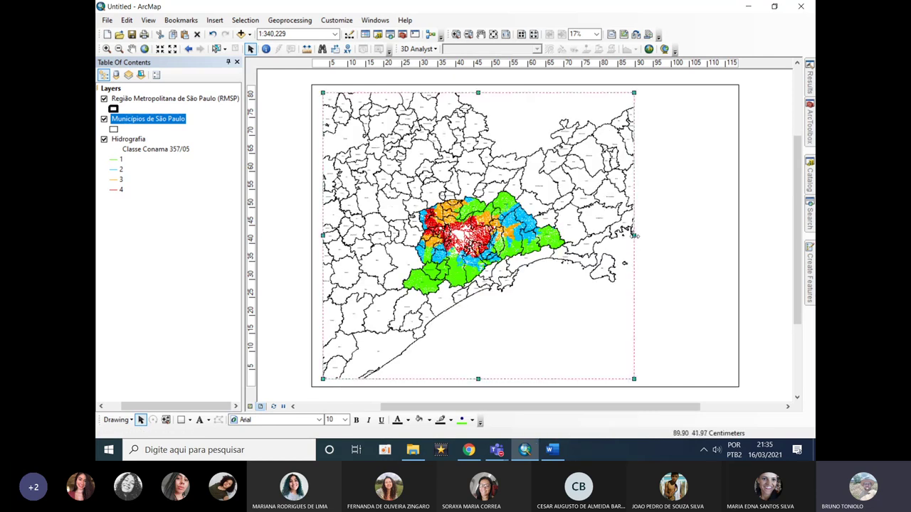
drag(633, 235, 729, 235)
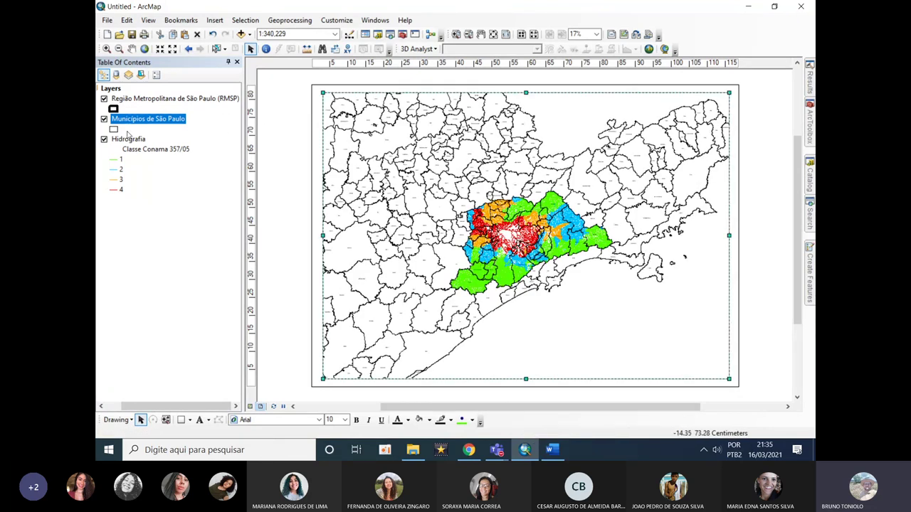
right_click(134, 101)
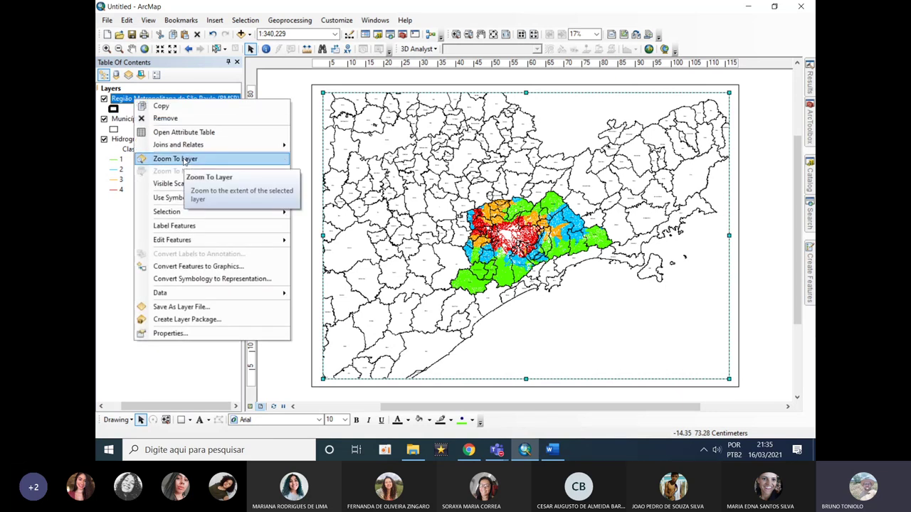
click(183, 161)
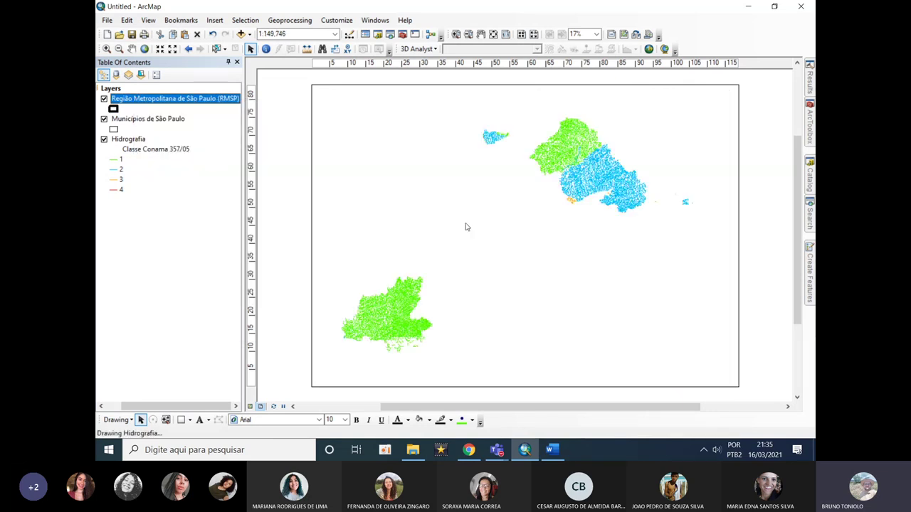
click(575, 121)
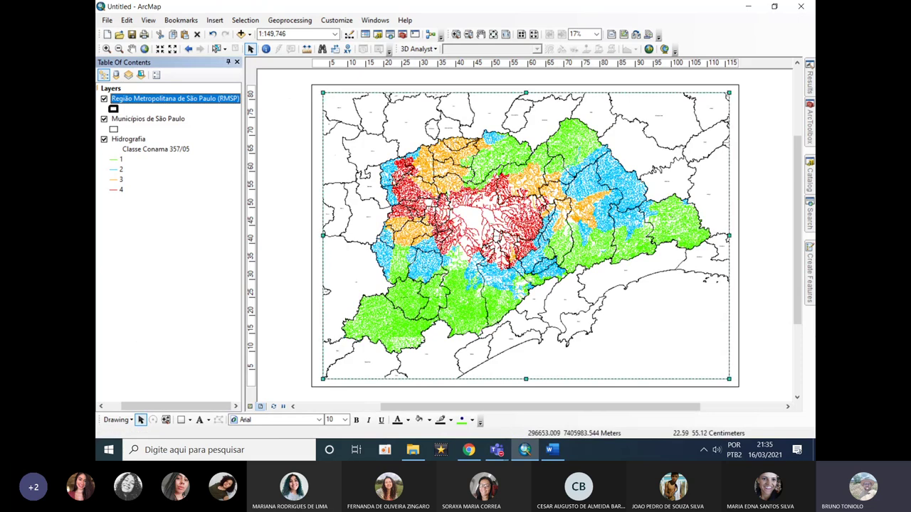
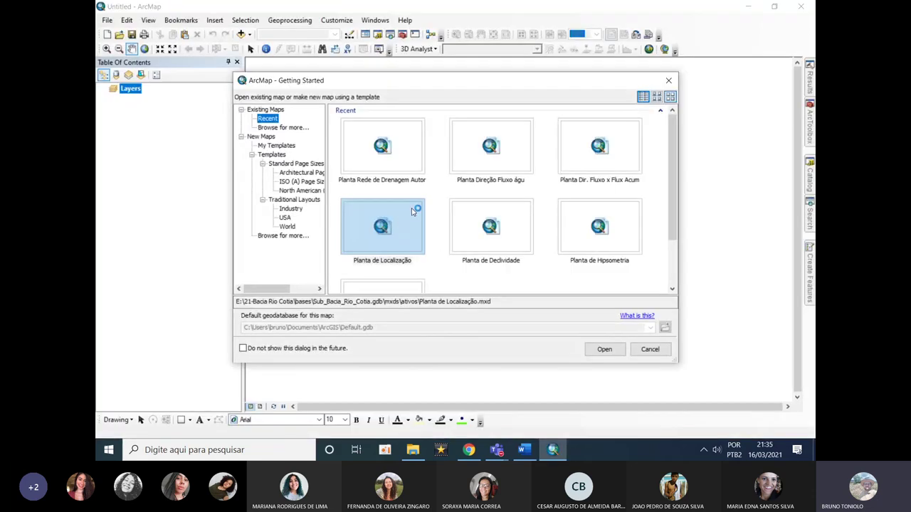
Add Hidrografia_RMSP.shp from the temporarios folder in Downloads to the new empty map.
double_click(412, 212)
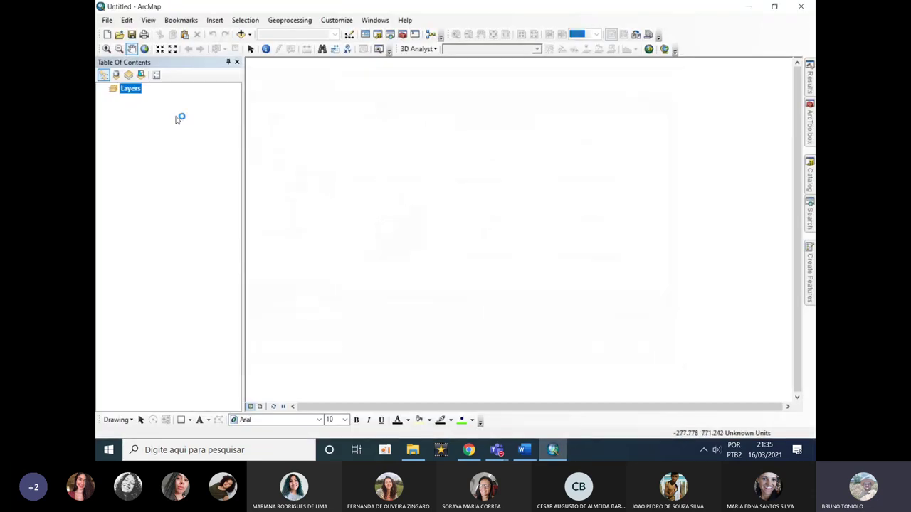
right_click(127, 91)
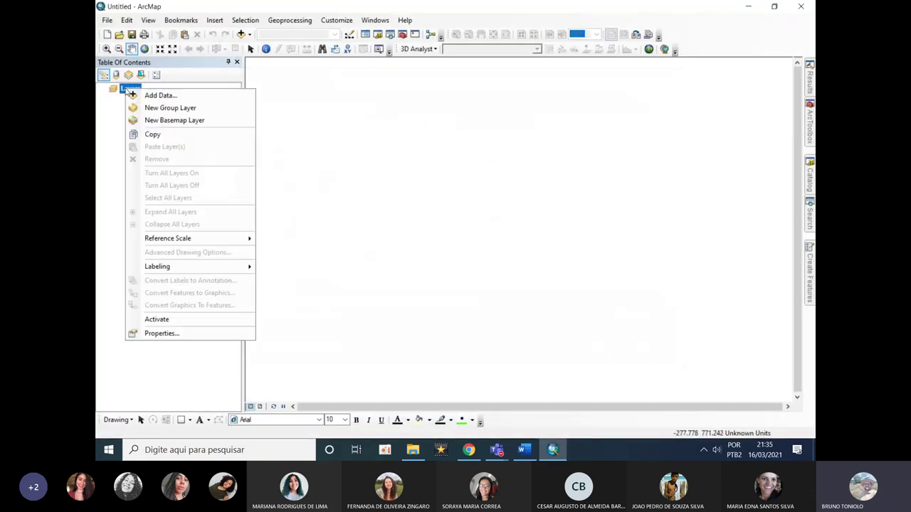
click(158, 94)
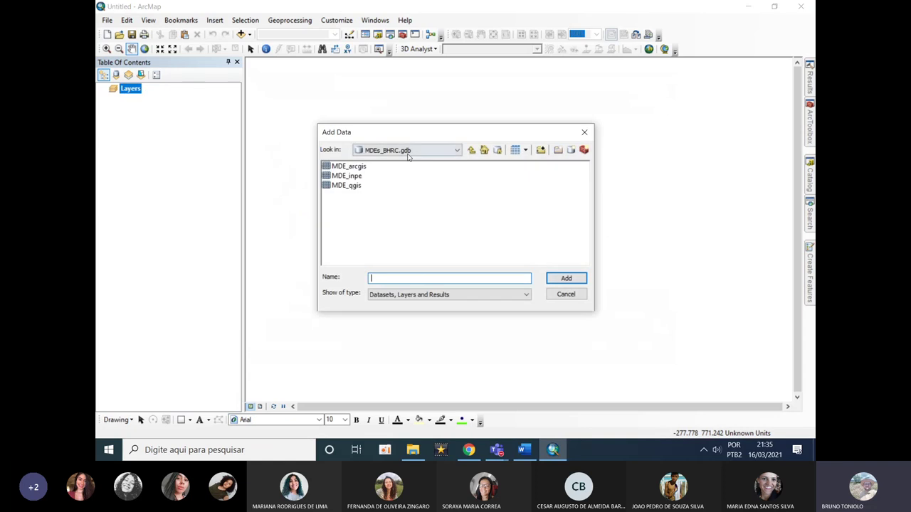
click(409, 150)
scroll(456, 235, up, 5)
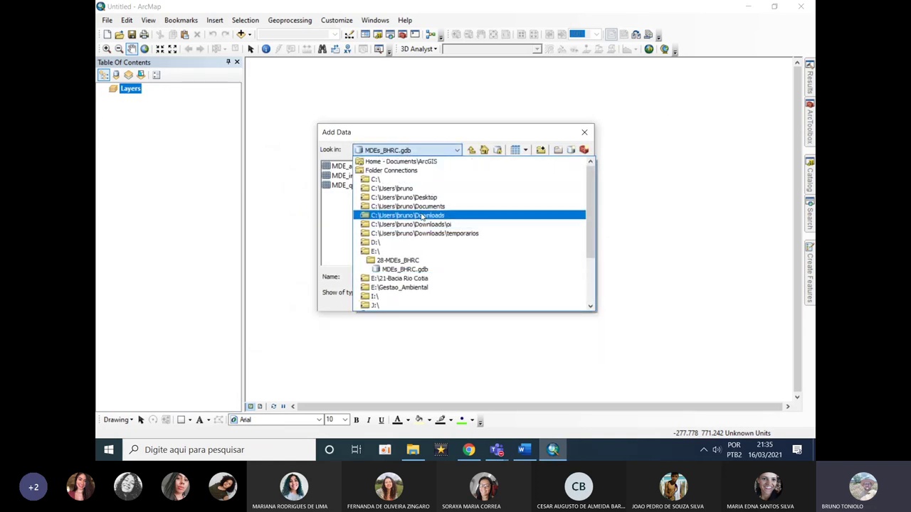
click(422, 215)
double_click(345, 184)
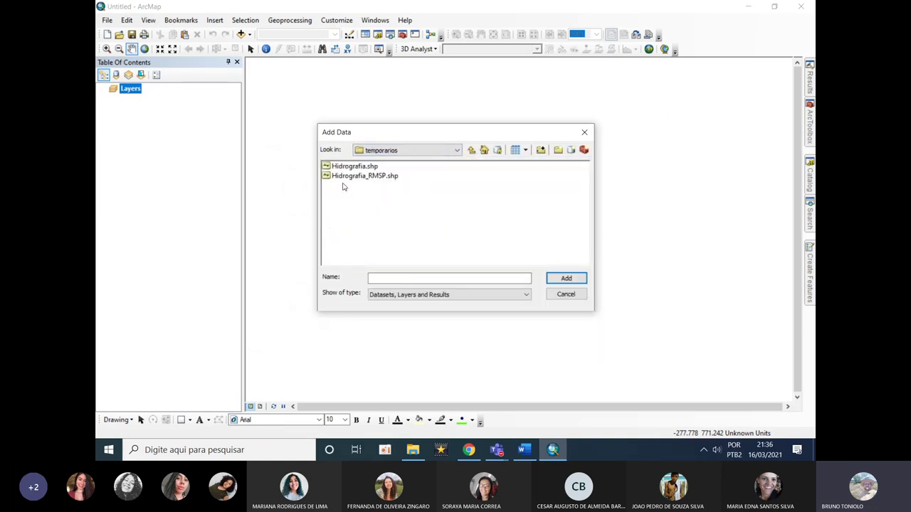
double_click(346, 177)
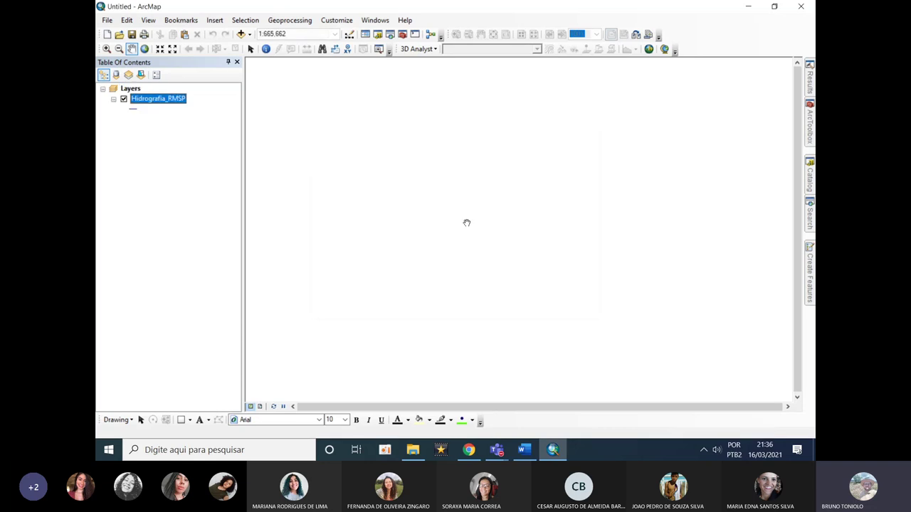
Add LimiteMunicipalPolygon.shp from the LimiteMunicipal folder in Downloads to the map.
right_click(142, 91)
click(160, 97)
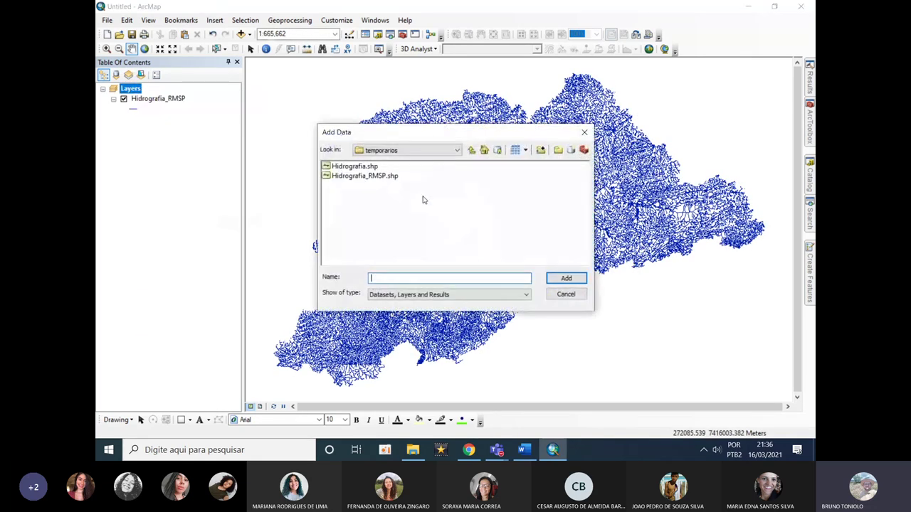
click(472, 150)
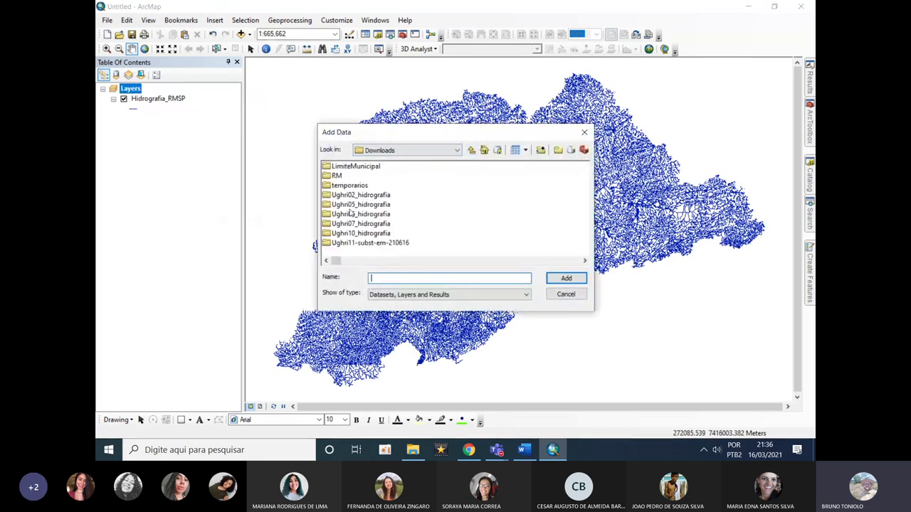
double_click(344, 167)
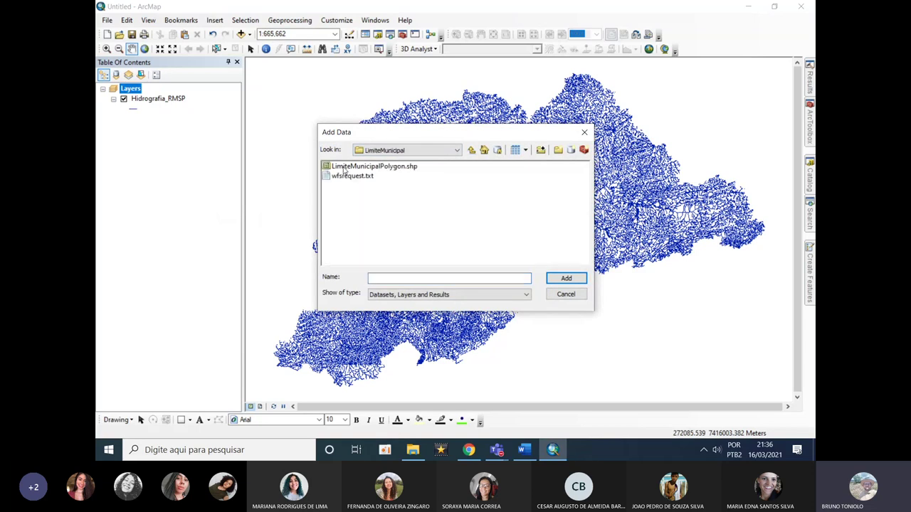
double_click(346, 168)
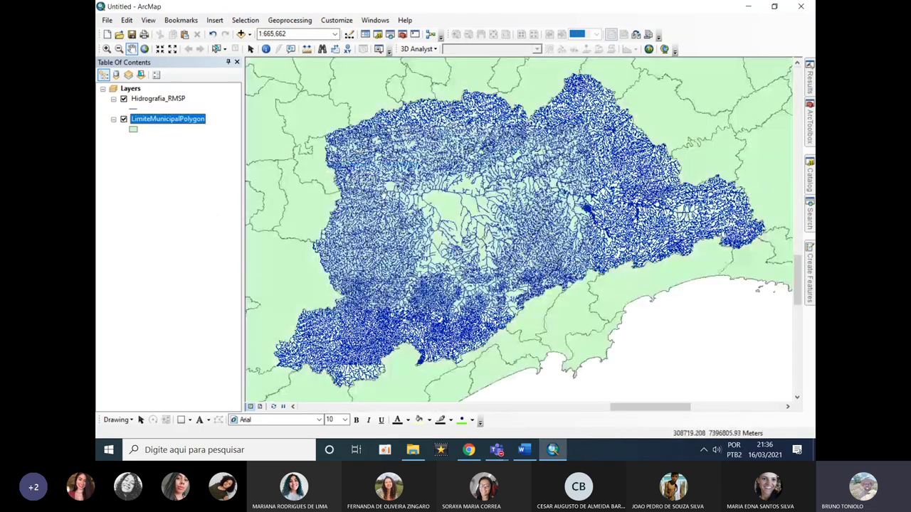
Add the 2016 metropolitan regions shapefile from the RM folder in Downloads to the map.
right_click(133, 90)
click(154, 97)
click(471, 151)
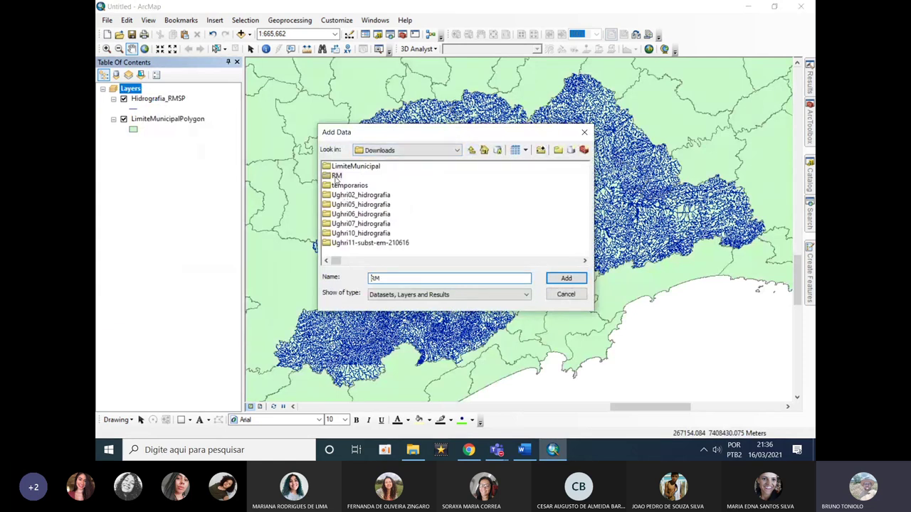
double_click(337, 176)
click(348, 169)
double_click(348, 169)
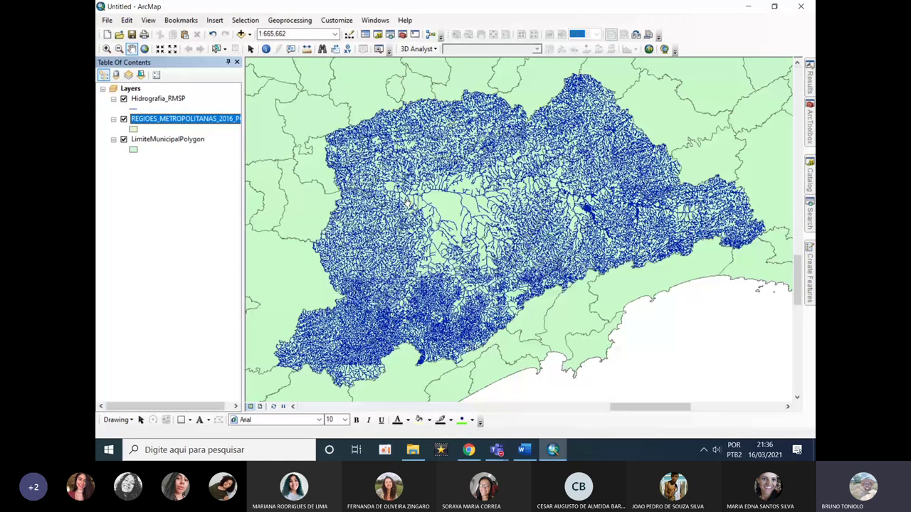
drag(406, 202, 407, 187)
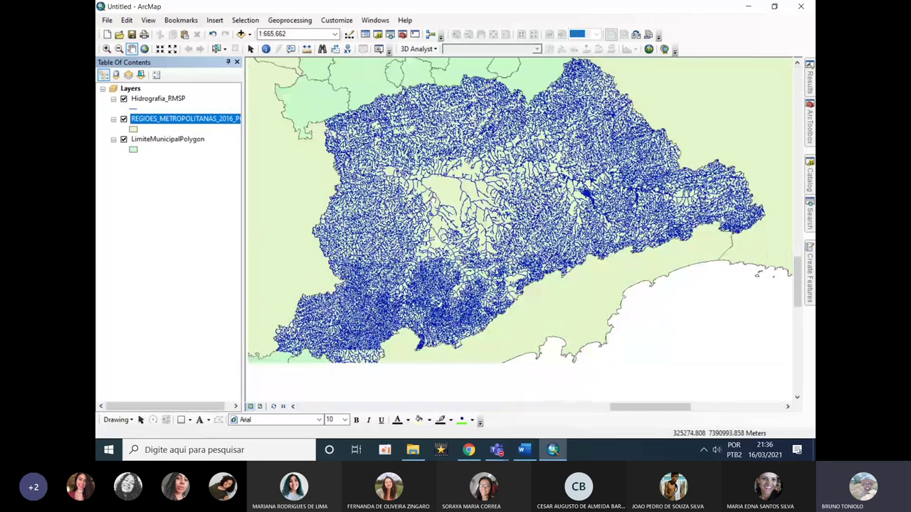
Save the map document in Downloads as Mapa Classes Rios.mxd.
click(150, 99)
click(106, 20)
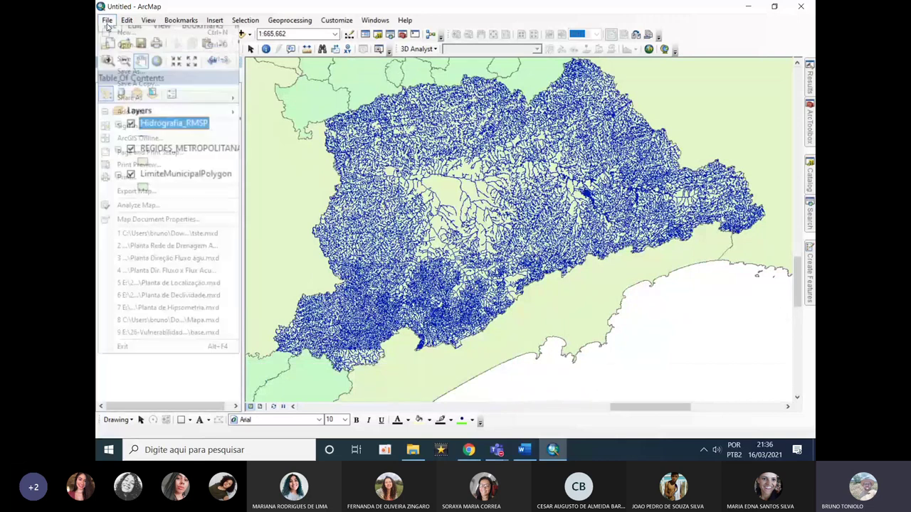
key(Escape)
click(107, 20)
click(122, 58)
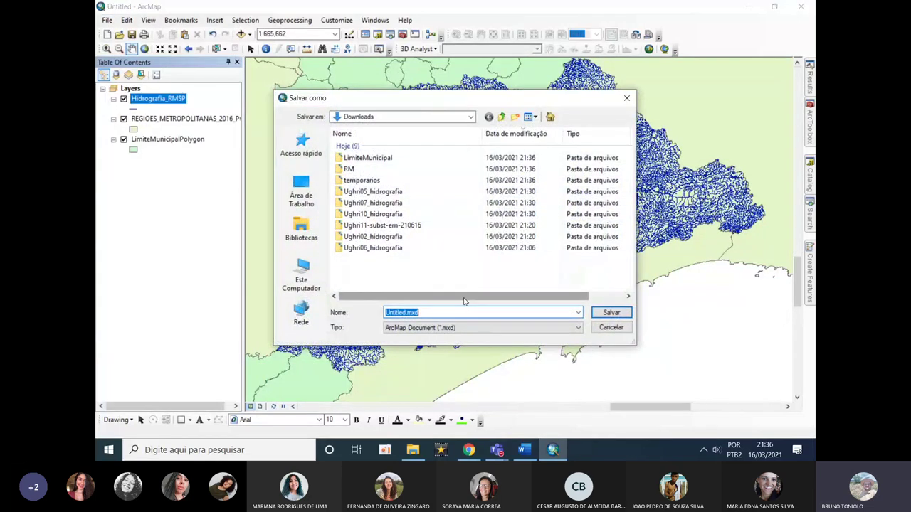
text(Mapa)
key(Return)
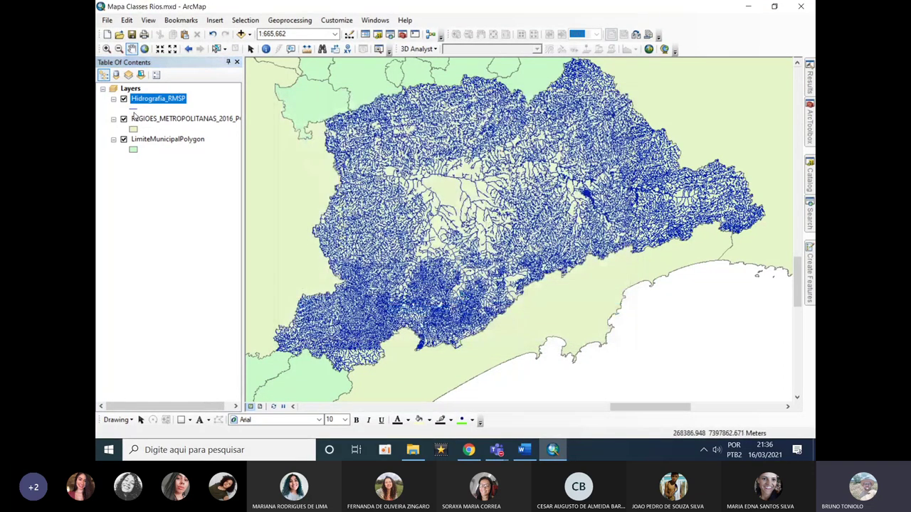
Change the LimiteMunicipalPolygon layer's symbol to Hollow.
click(133, 151)
click(359, 208)
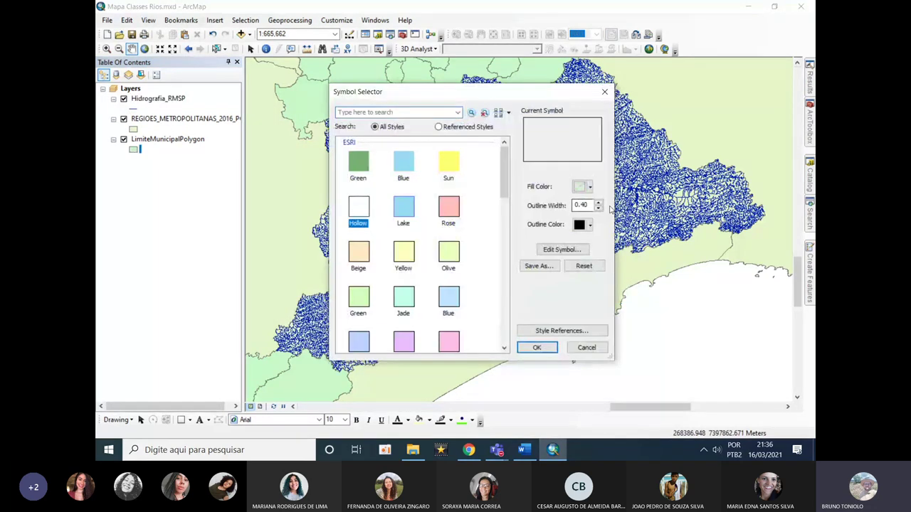
click(538, 348)
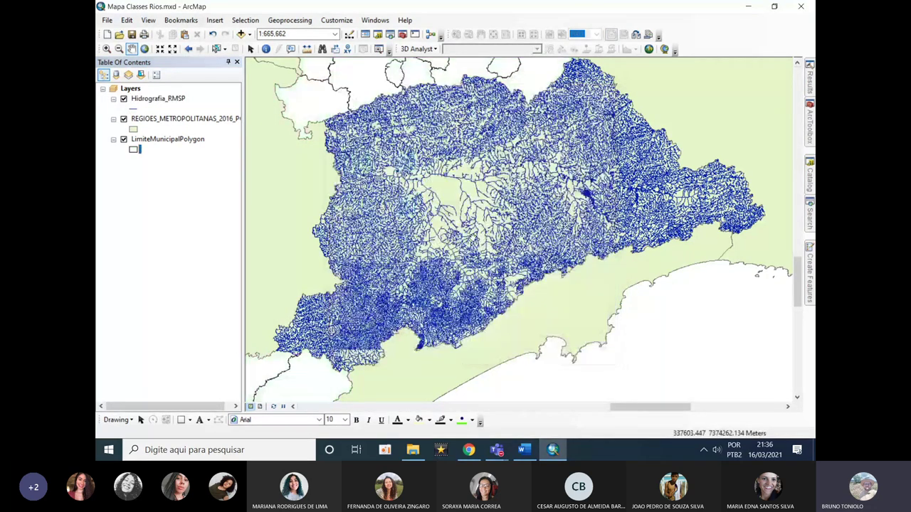
Rename the LimiteMunicipalPolygon layer as Municipios de SP.
click(171, 118)
click(146, 140)
click(145, 140)
text(Municipios de SP)
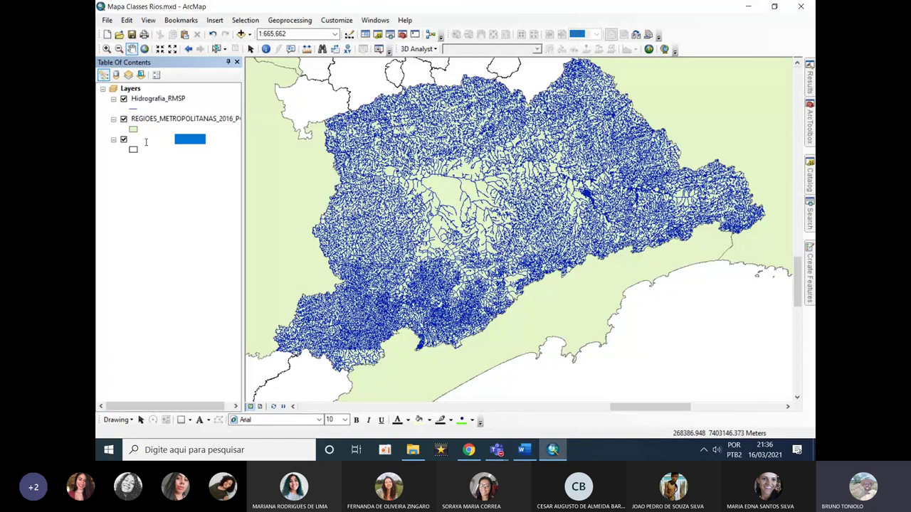
key(Return)
Rename the metropolitan regions layer as Grande SP.
click(164, 118)
click(164, 118)
text(Re)
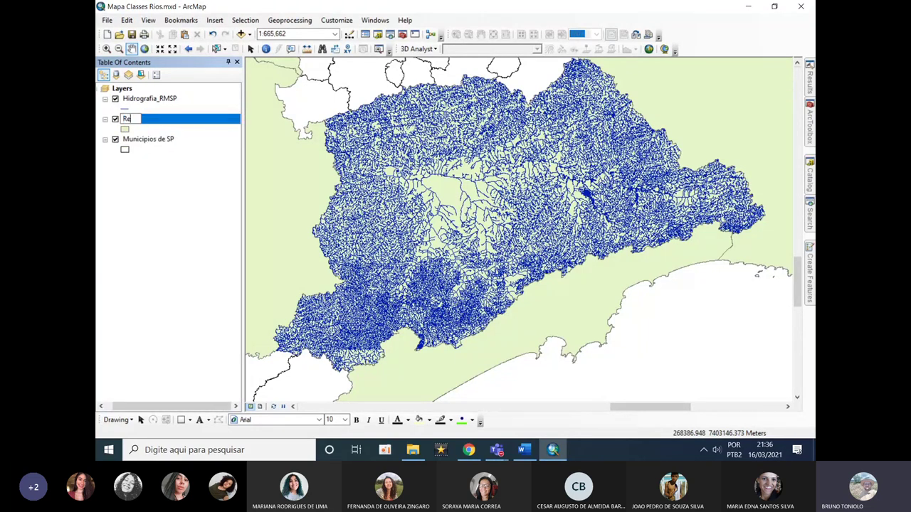
text(gi)
key(BackSpace)
key(BackSpace)
key(BackSpace)
key(BackSpace)
text(Grande SP)
key(Return)
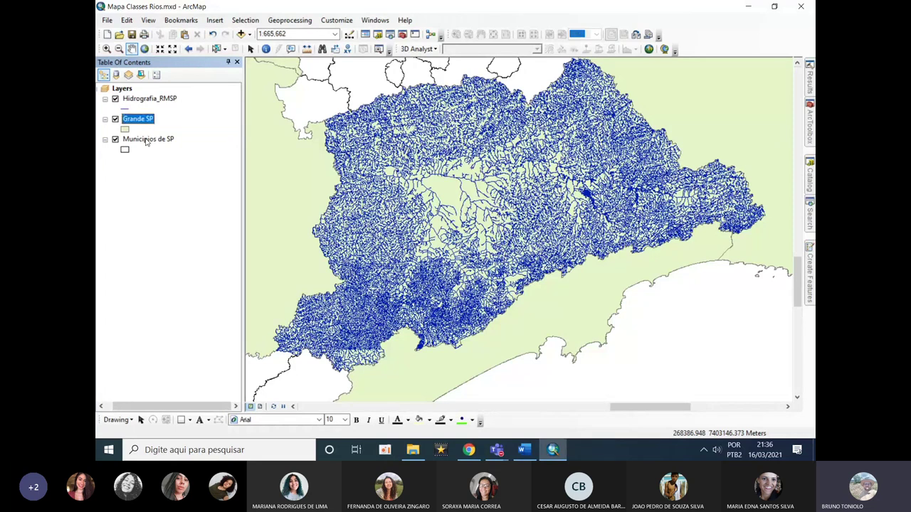
Give the Grande SP layer a Hollow symbol with an outline width of 2.
click(125, 130)
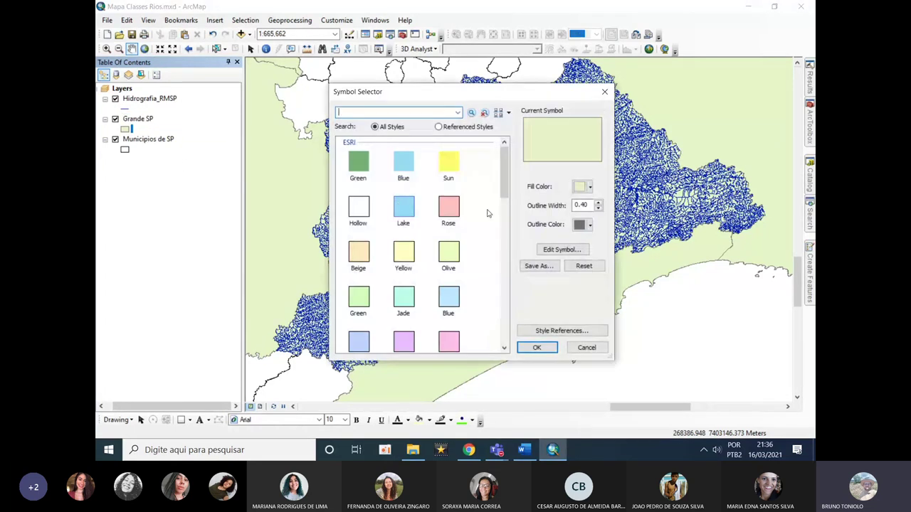
click(356, 211)
double_click(582, 205)
text(2)
click(598, 202)
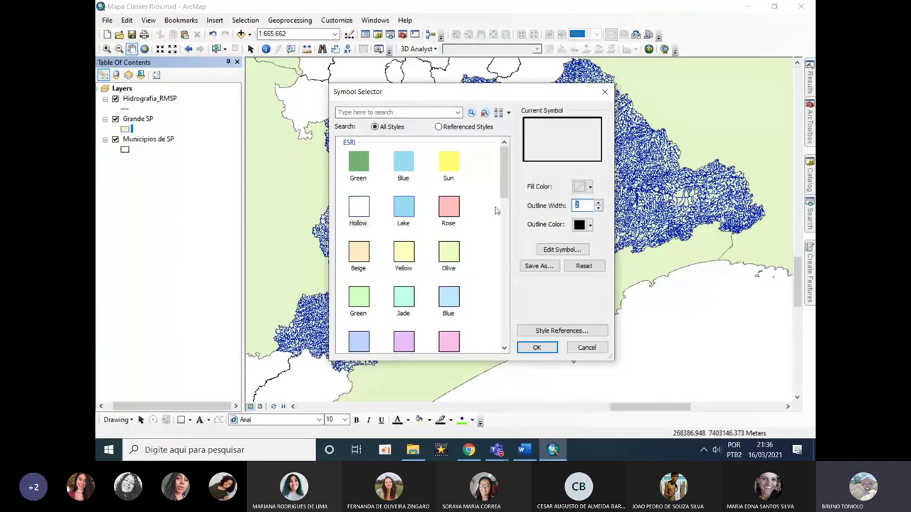
click(529, 350)
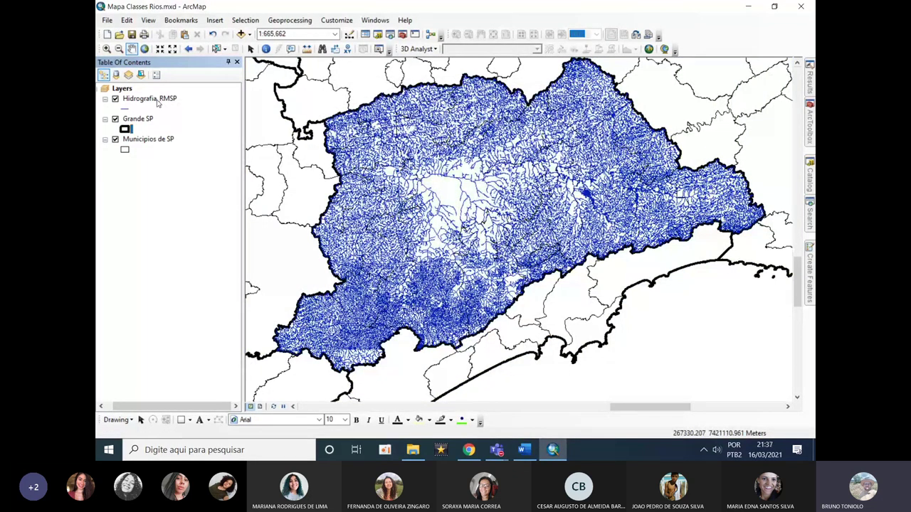
Rename the Hidrografia_RMSP layer as Hidrografia.
click(149, 99)
click(149, 99)
text(Hirogr)
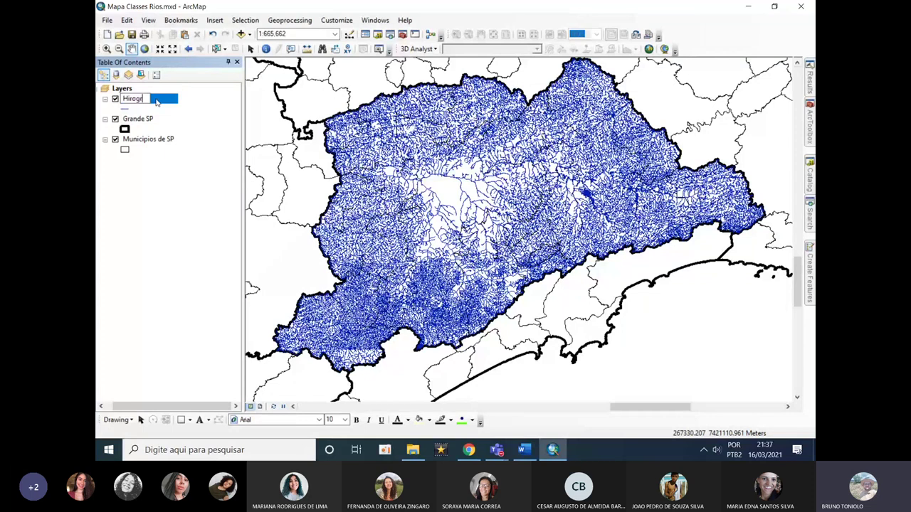
text(ografia)
key(Return)
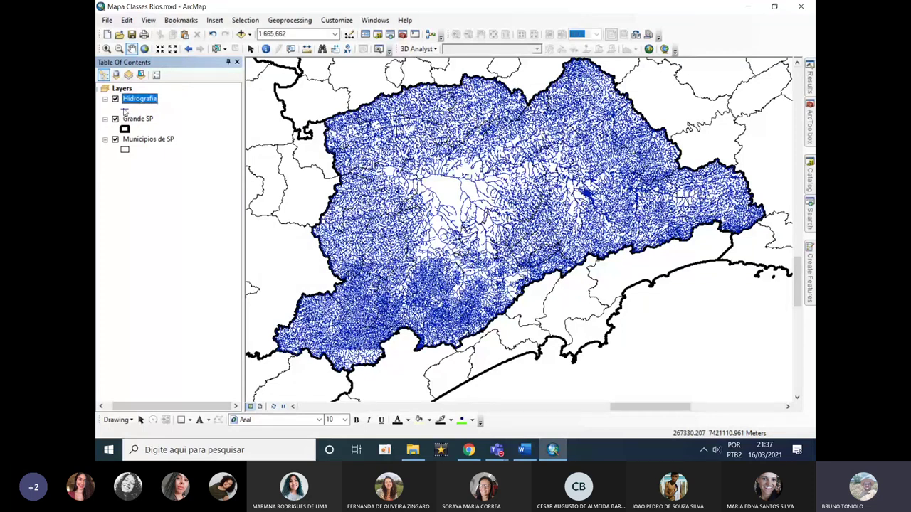
Symbolize the Hidrografia layer by unique values of the CLASSE field and add all values.
double_click(129, 101)
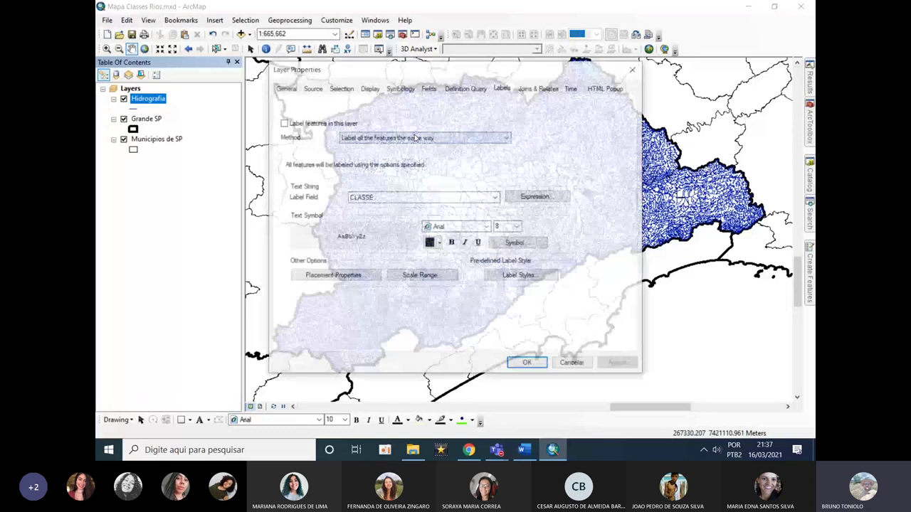
click(298, 128)
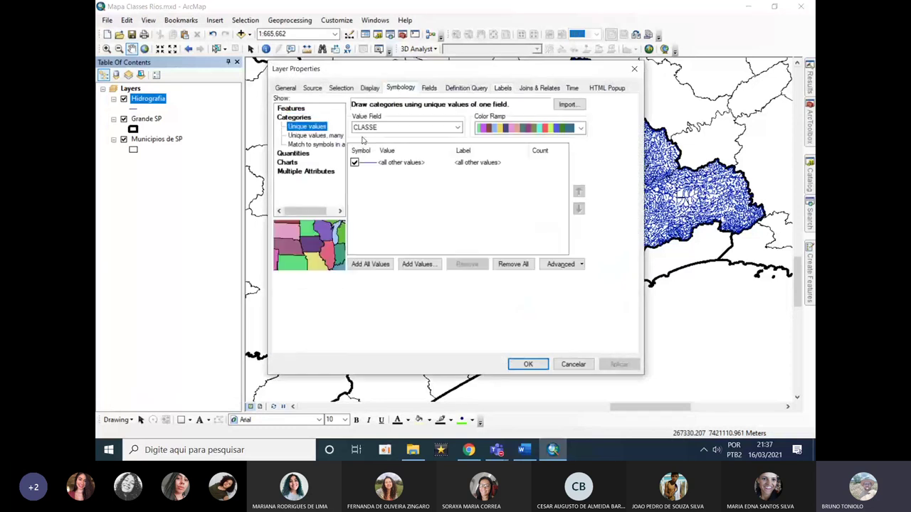
click(369, 264)
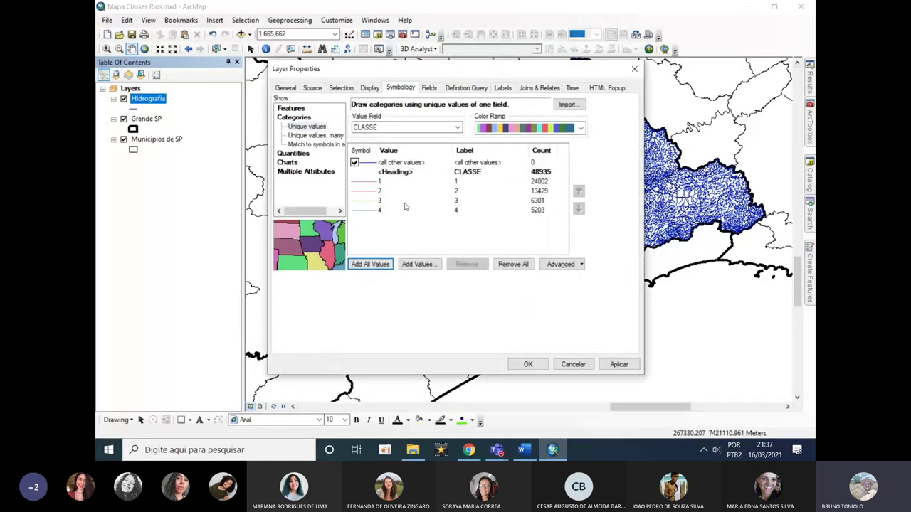
Colour the class 1 river lines bright green and the class 2 lines blue.
double_click(360, 184)
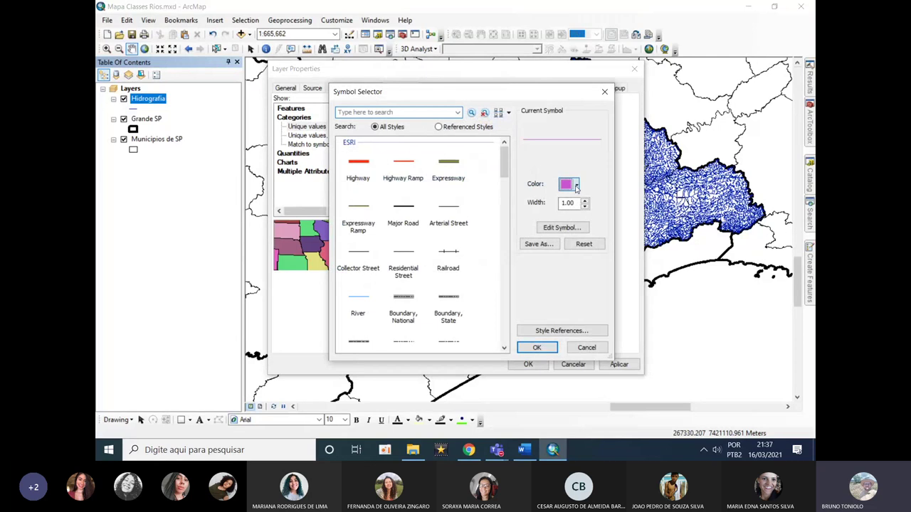
click(570, 184)
click(625, 234)
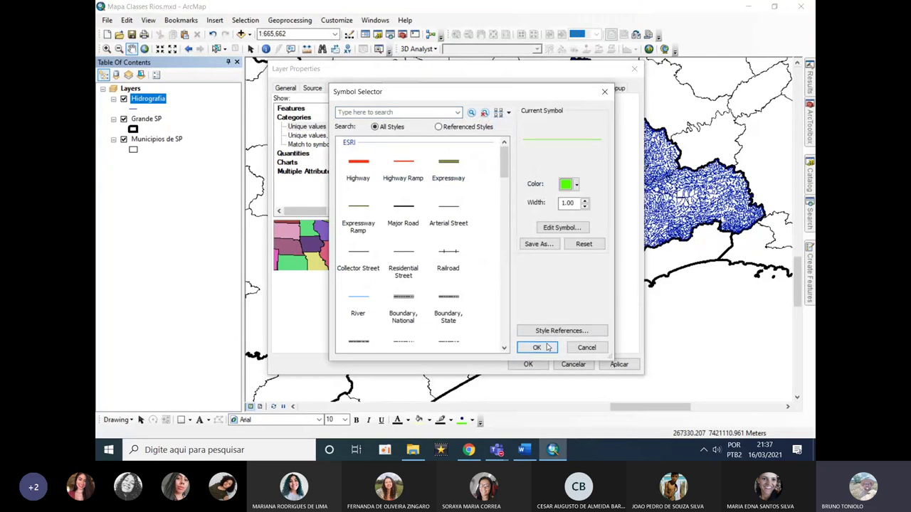
click(536, 347)
double_click(359, 191)
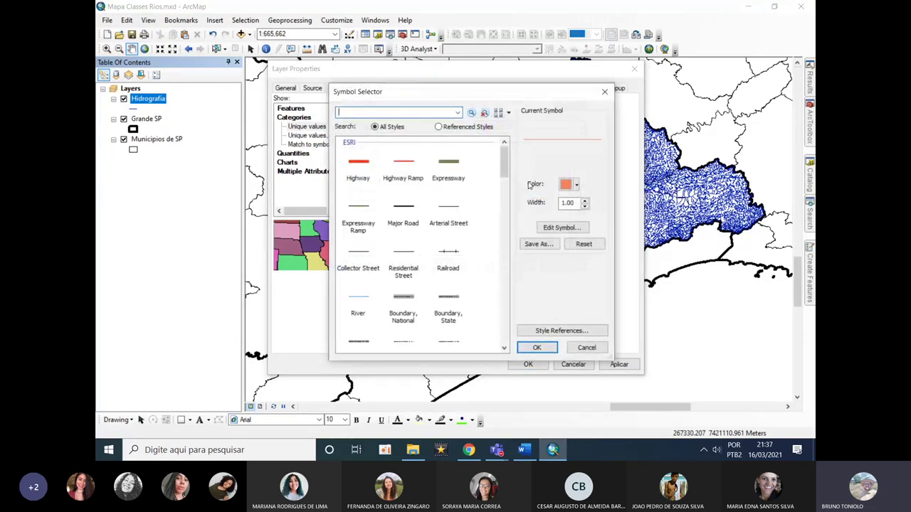
click(572, 184)
click(655, 248)
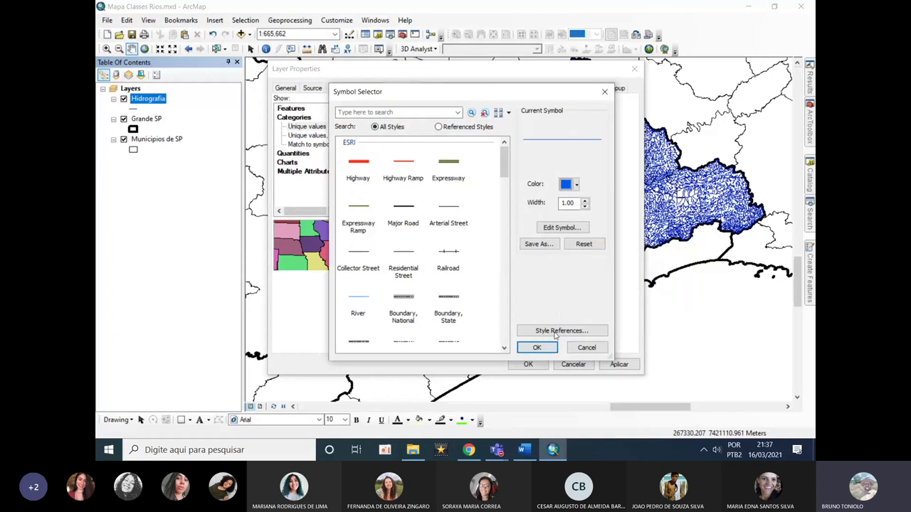
click(536, 347)
Colour the class 3 river lines orange and the class 4 lines red, and apply the symbology.
double_click(361, 200)
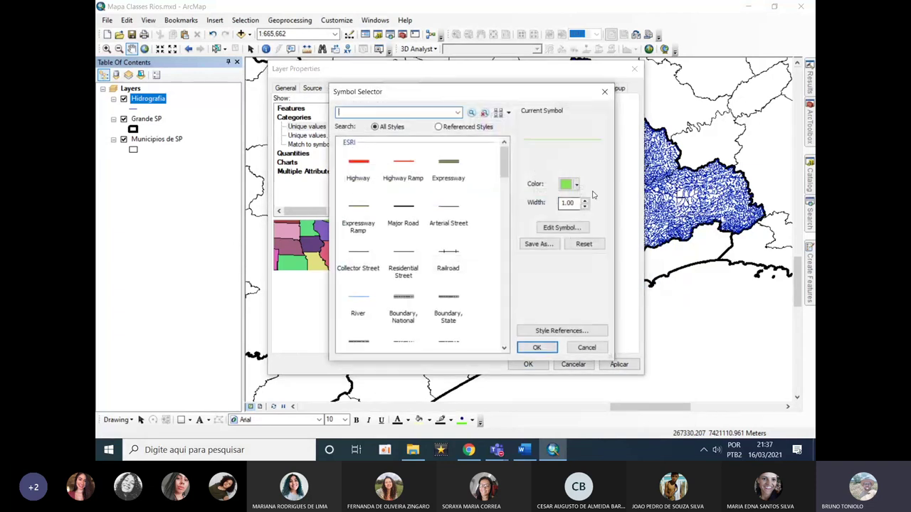
click(573, 185)
click(594, 242)
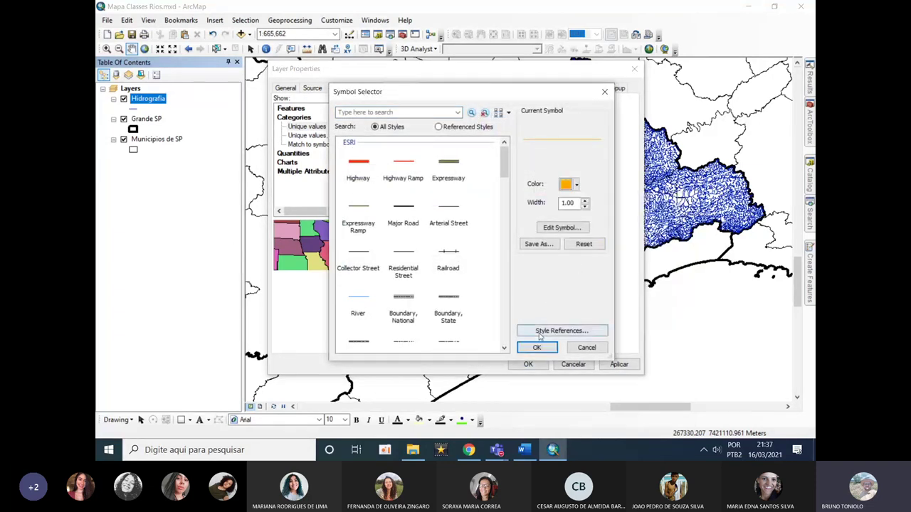
click(537, 347)
double_click(369, 210)
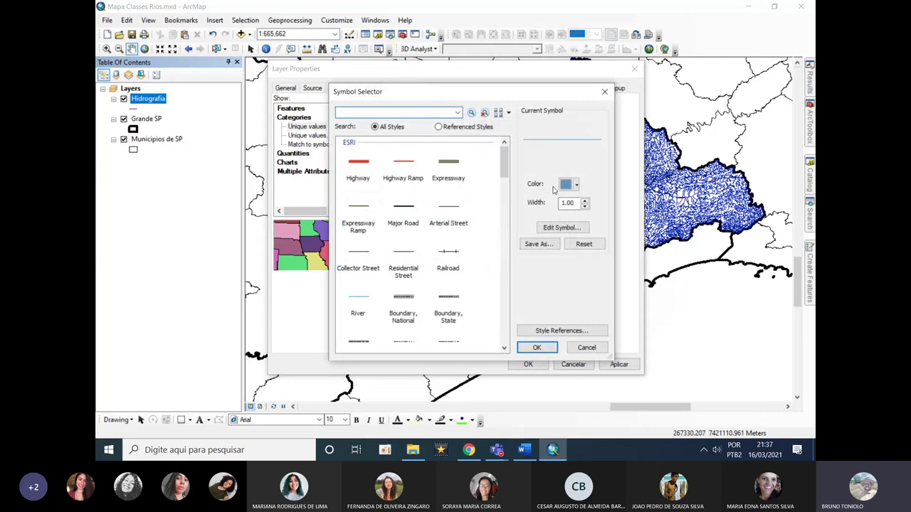
click(574, 184)
click(574, 234)
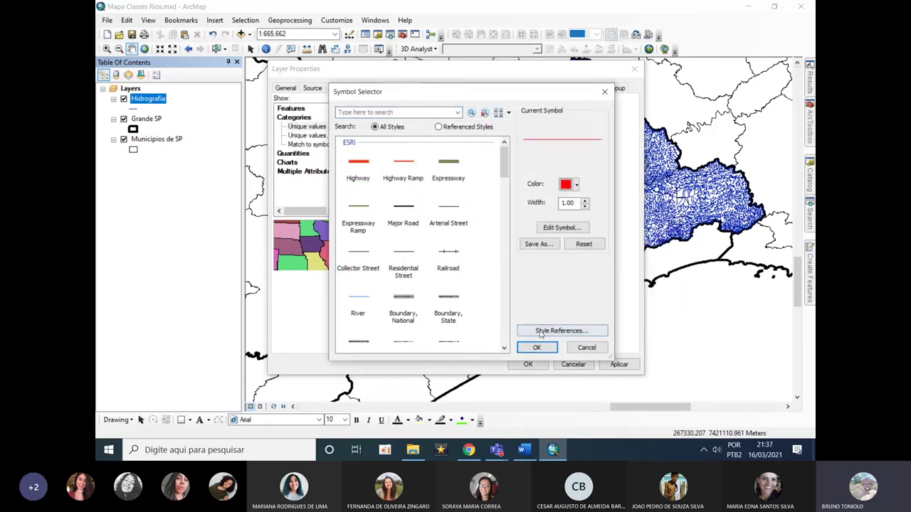
click(536, 347)
click(619, 365)
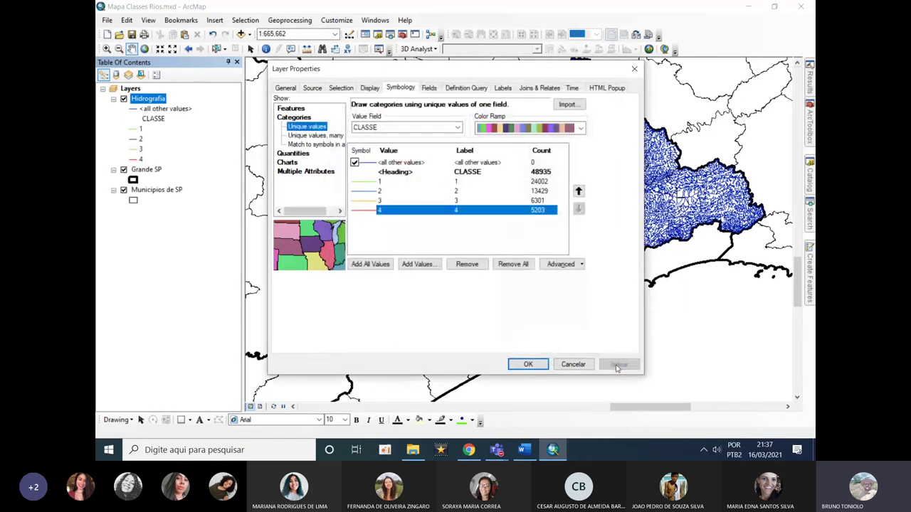
click(528, 366)
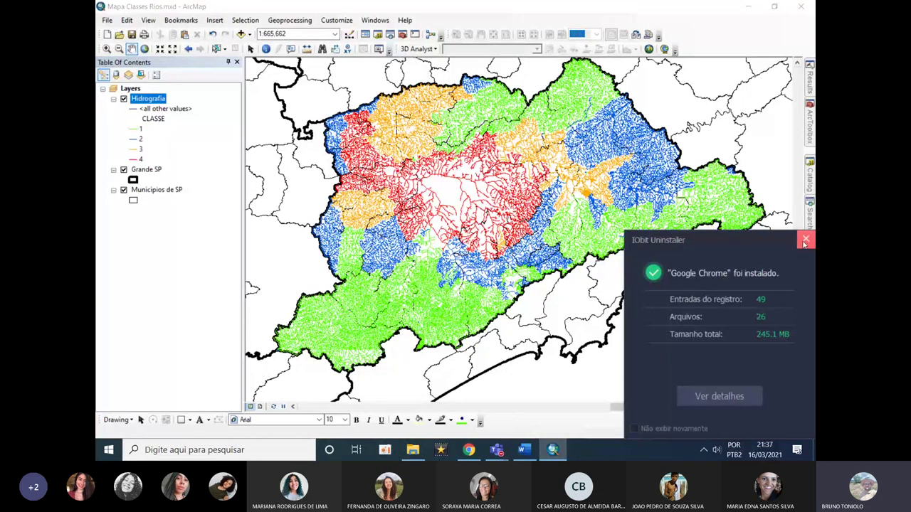
Dismiss the uninstaller notification and exclude the all other values symbol from the Hidrografia layer.
click(806, 239)
double_click(148, 99)
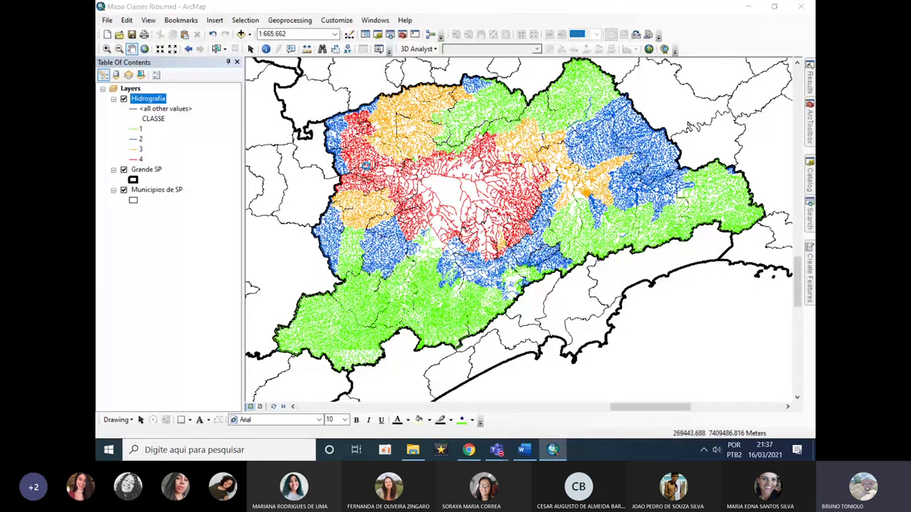
click(355, 183)
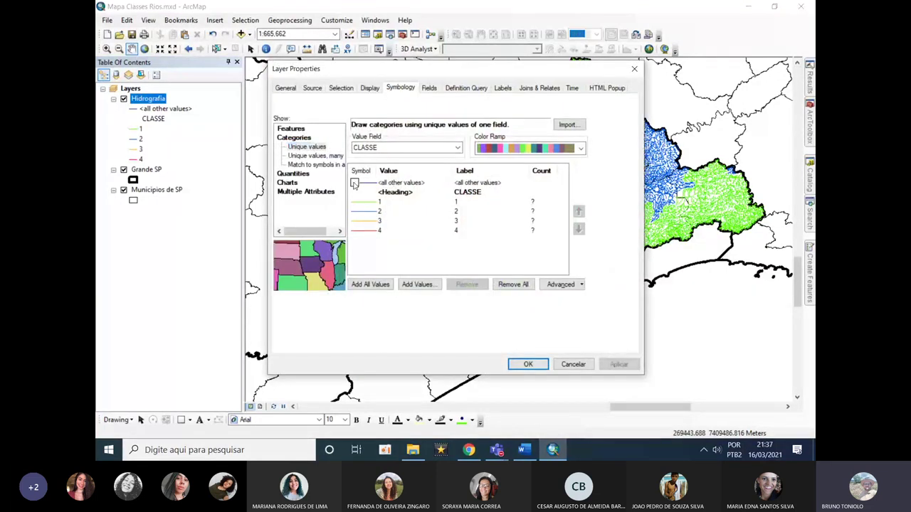
click(527, 364)
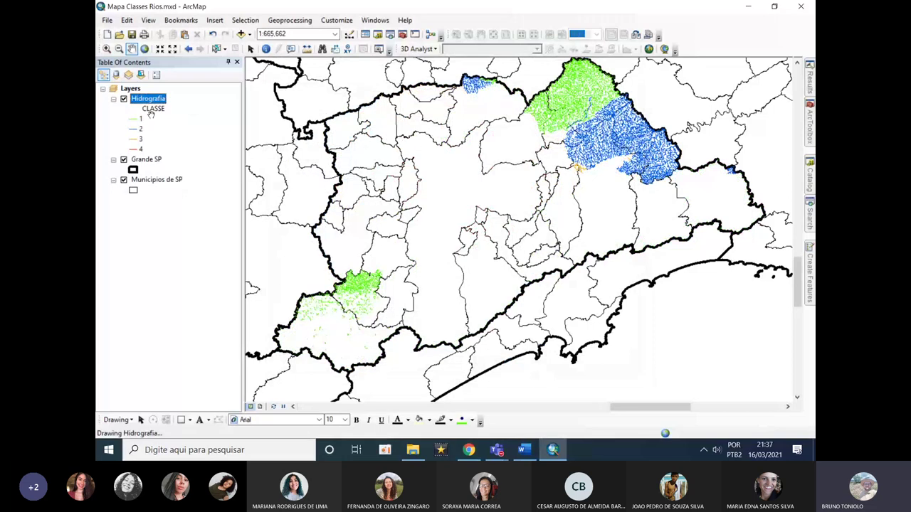
Rename the CLASSE heading under the Hidrografia layer as Classe Conama.
click(153, 109)
text(Cl)
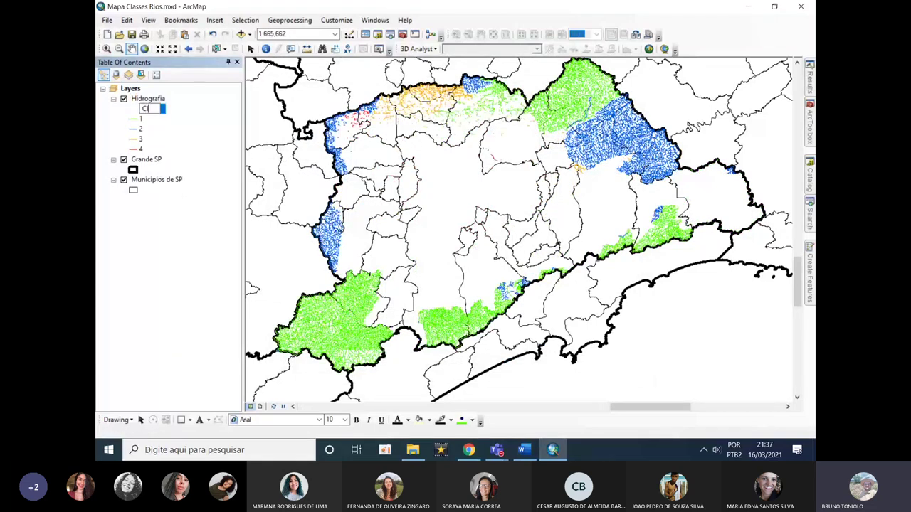
text(asse Conama 257/05)
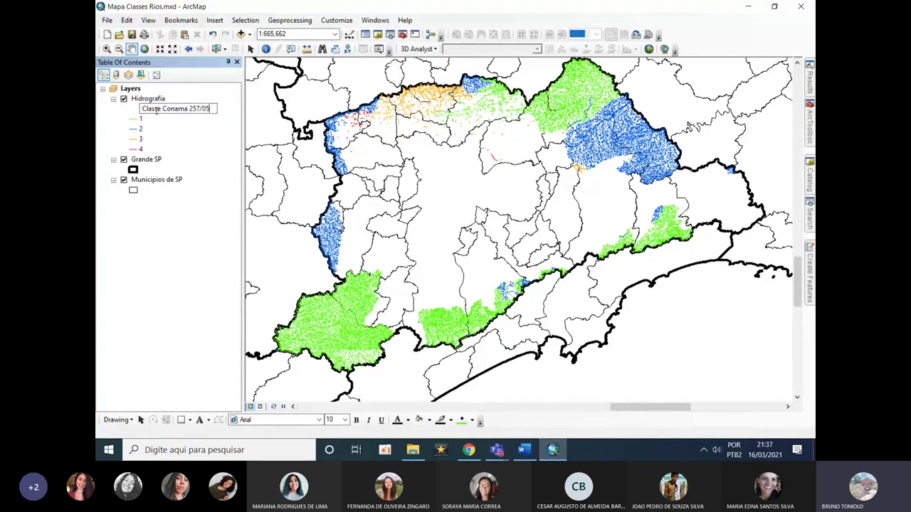
key(Return)
click(156, 113)
drag(163, 111, 381, 119)
text(Conama)
key(Return)
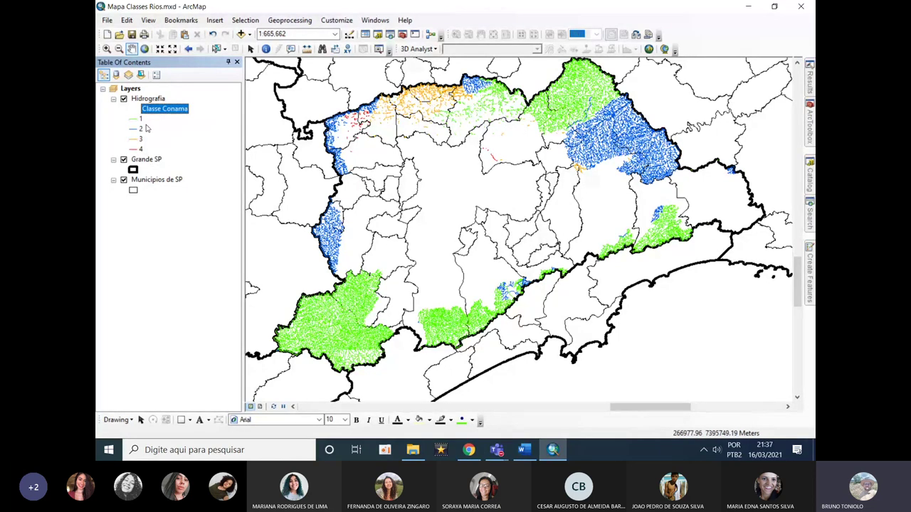
Reorder the layers so Grande SP is first, Municipios de SP second and Hidrografia last.
click(148, 160)
drag(153, 165, 151, 97)
drag(158, 183, 153, 114)
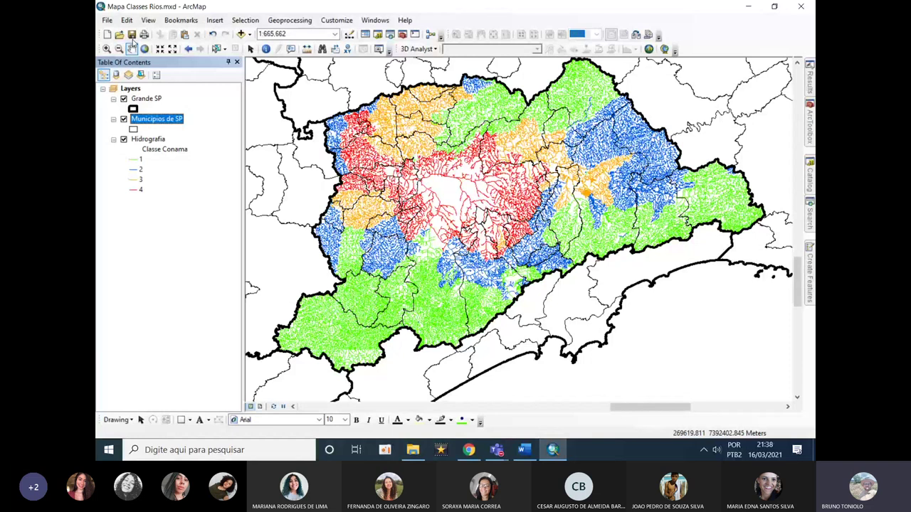
Label the features of the Municipios de SP layer with the Nome field at font size 6.
right_click(157, 119)
click(175, 354)
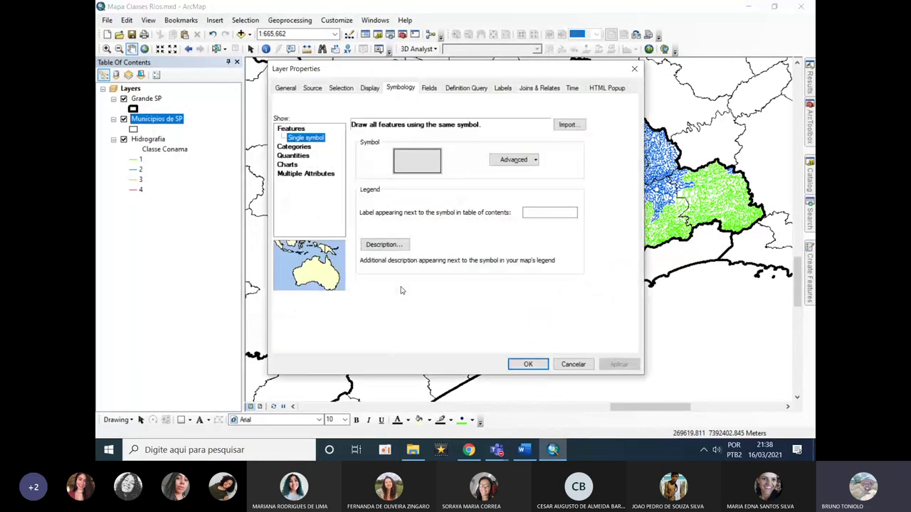
click(502, 89)
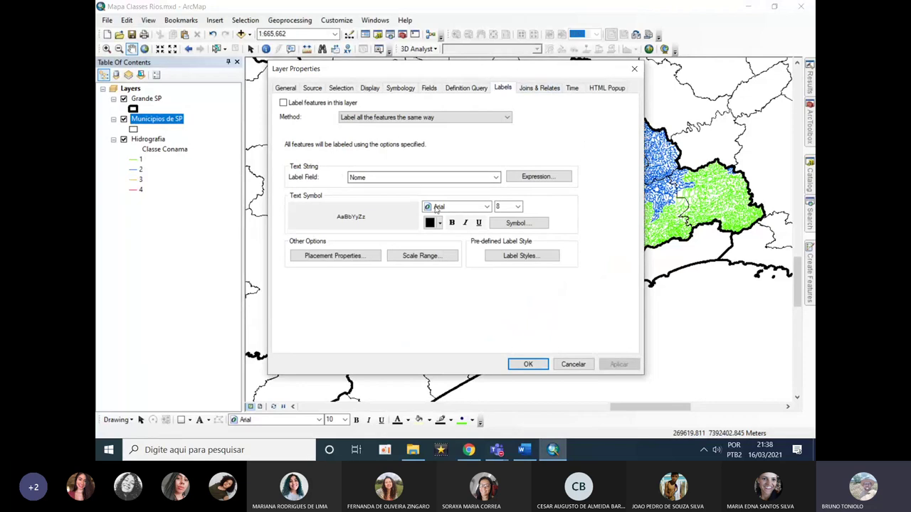
click(518, 207)
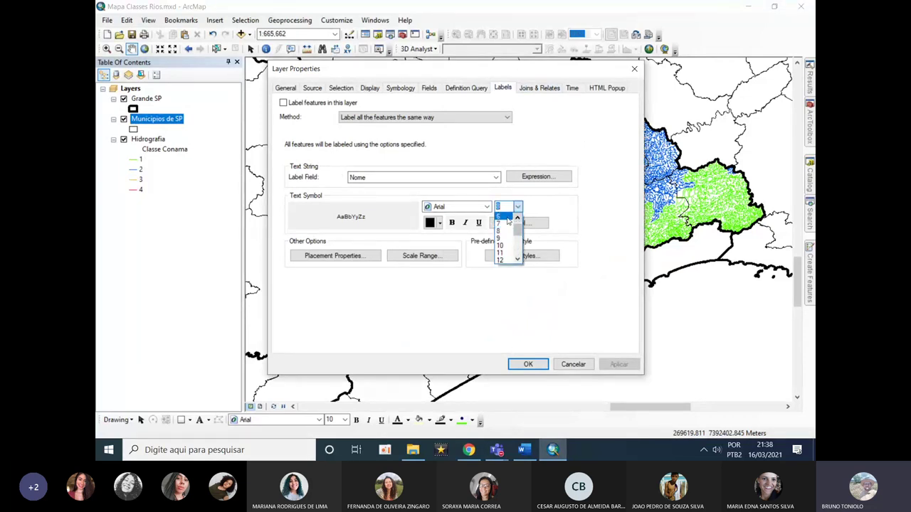
click(505, 216)
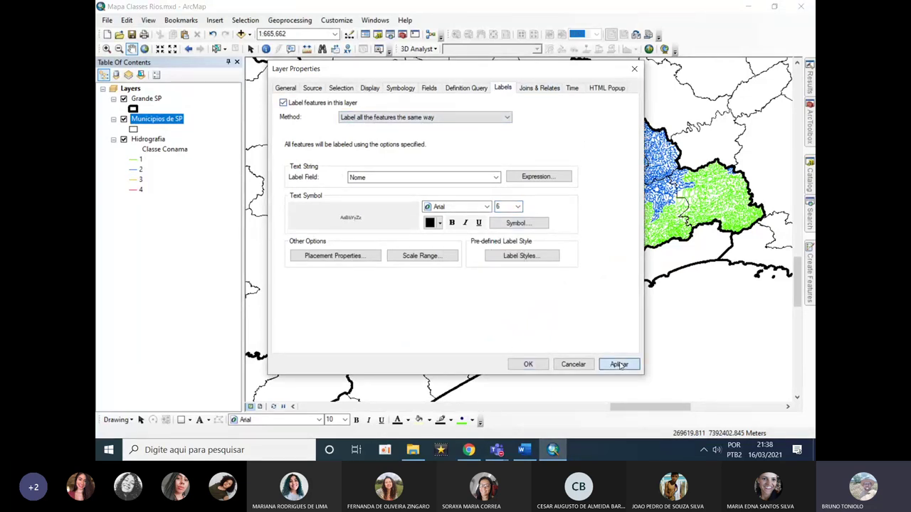
click(617, 363)
click(530, 365)
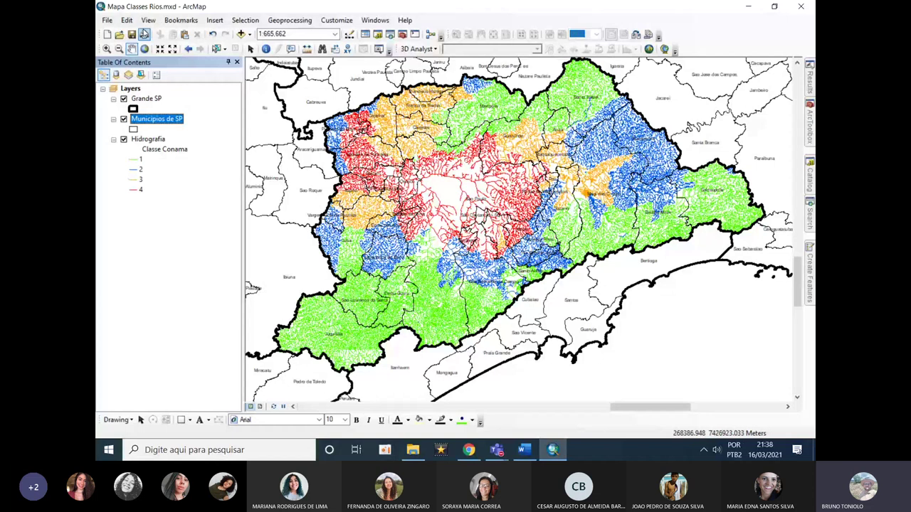
Set the map page to A0 landscape independent of the printer paper, scaling map elements proportionally to the page size.
click(108, 22)
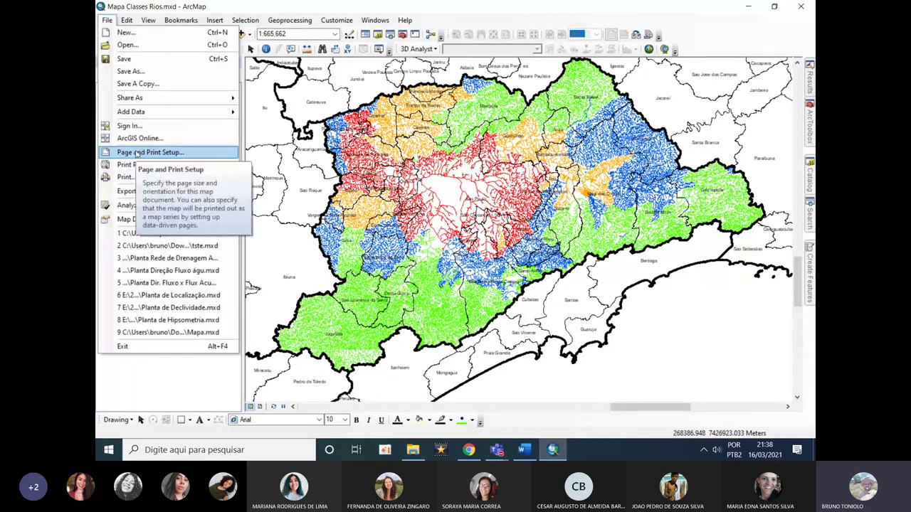
click(139, 156)
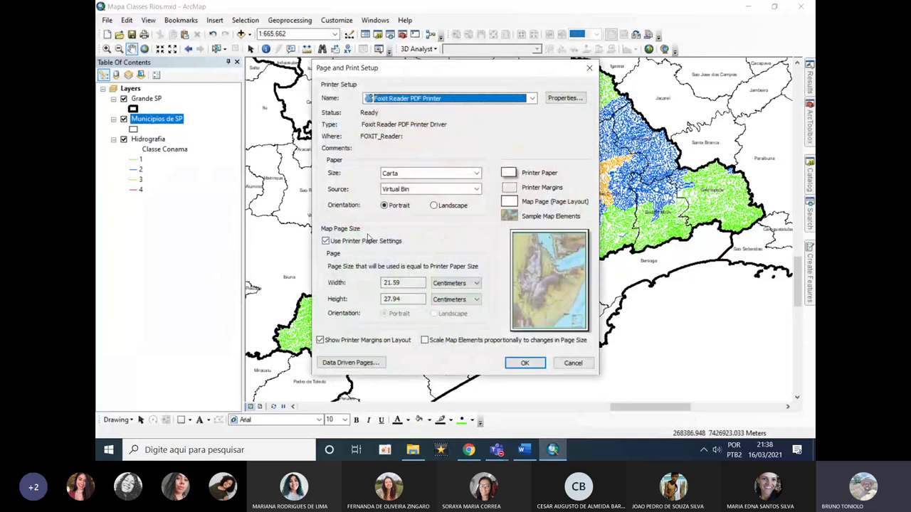
click(326, 241)
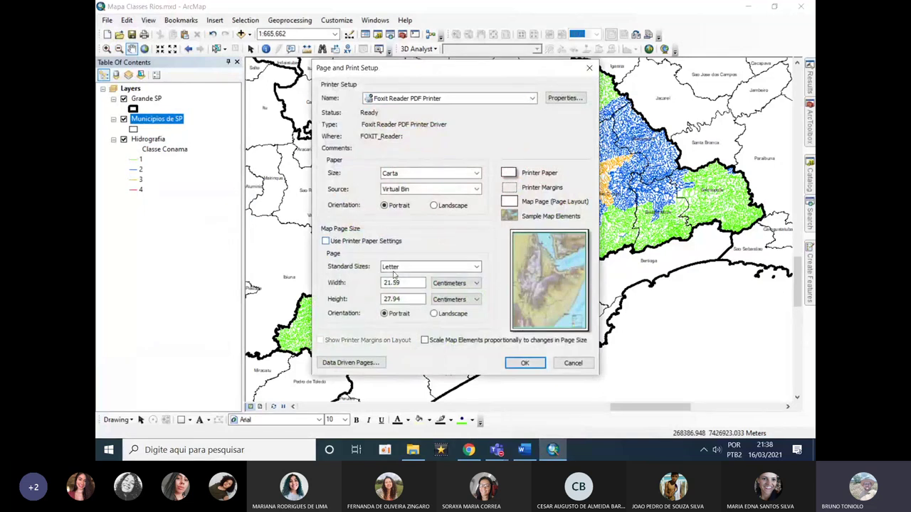
click(427, 267)
scroll(407, 316, down, 5)
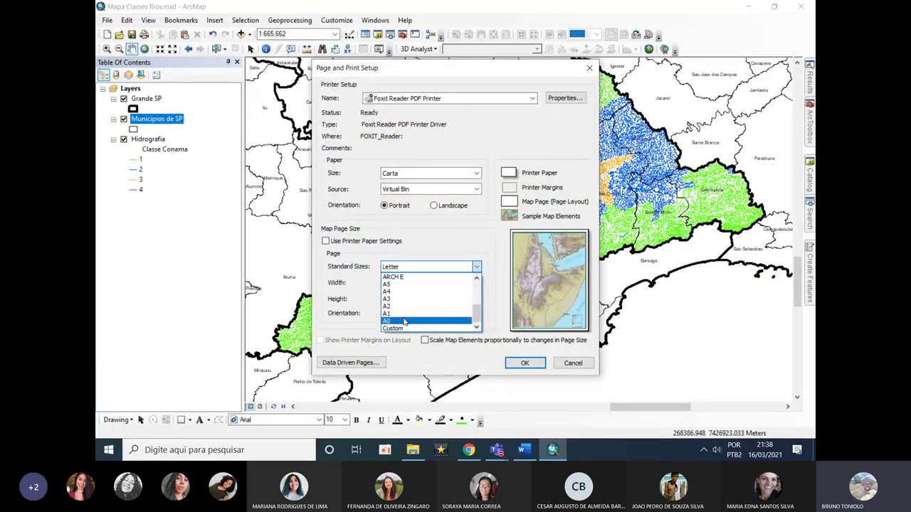
click(404, 322)
click(436, 314)
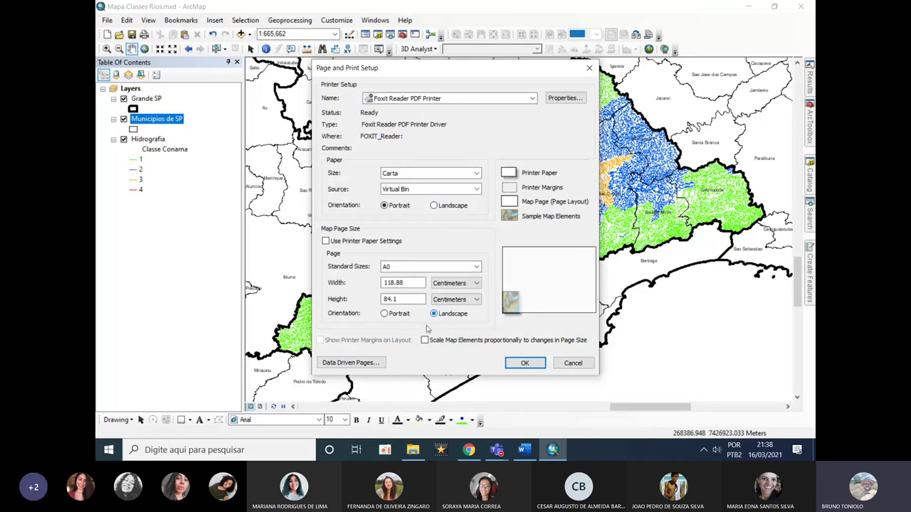
click(425, 340)
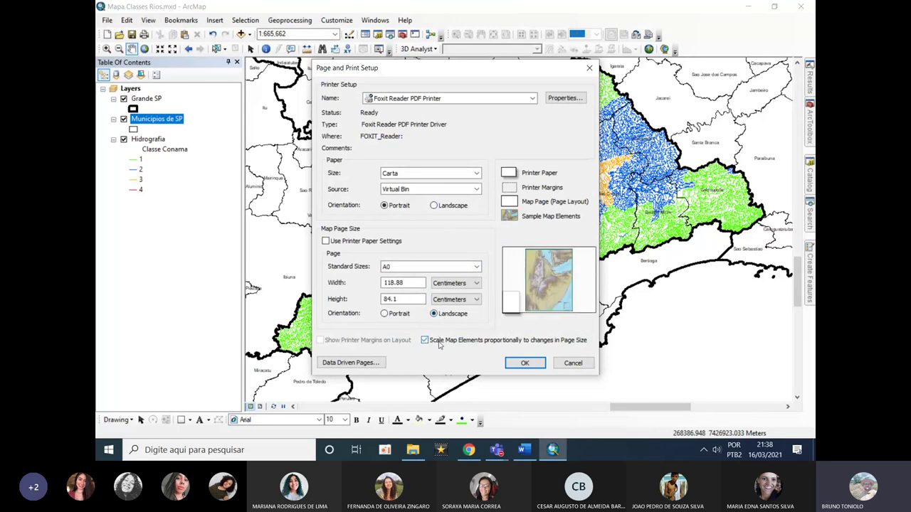
click(525, 364)
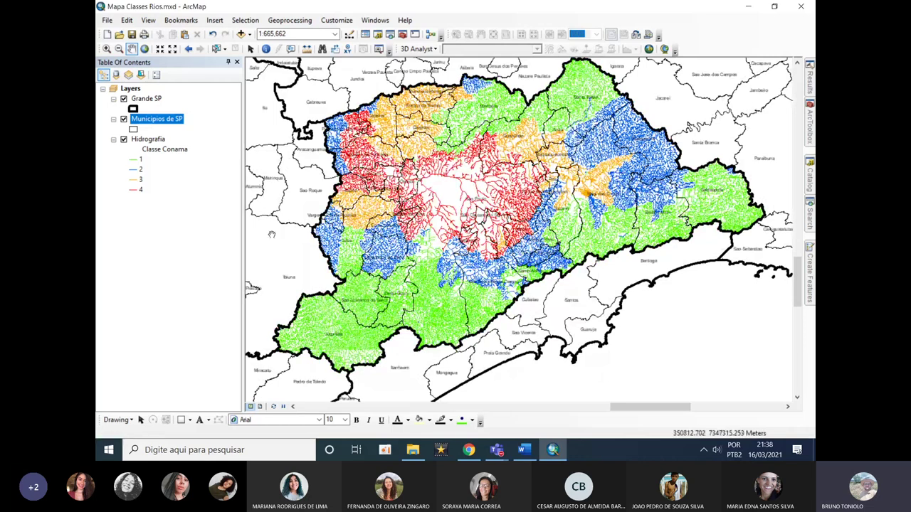
Switch to the page layout and fit the map's data frame to the page margins.
click(260, 408)
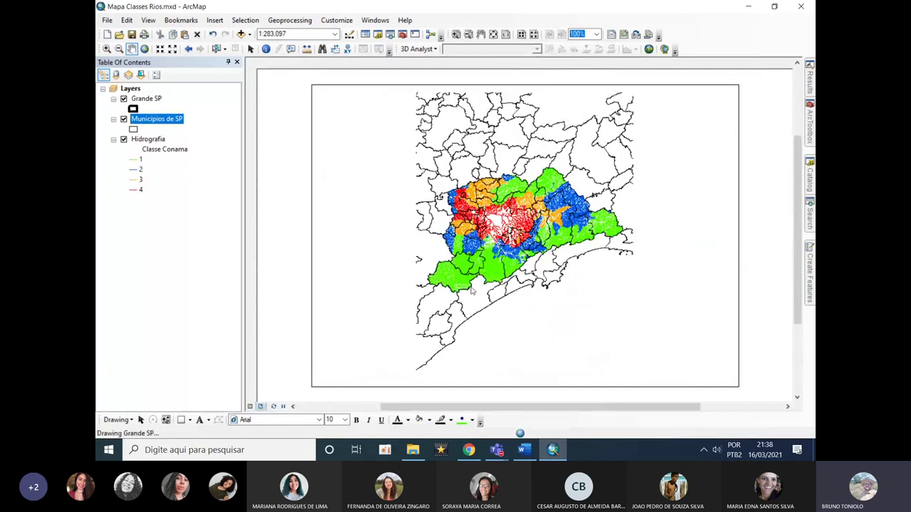
right_click(479, 276)
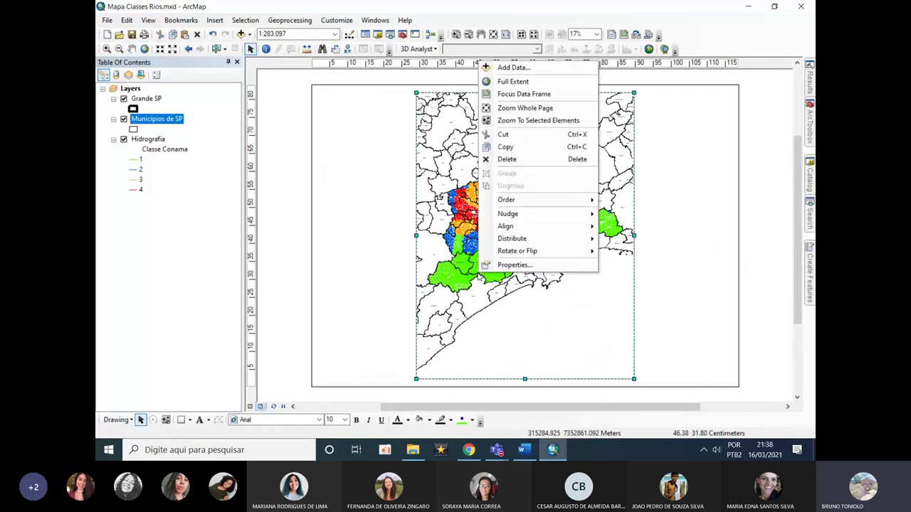
mouse_move(529, 240)
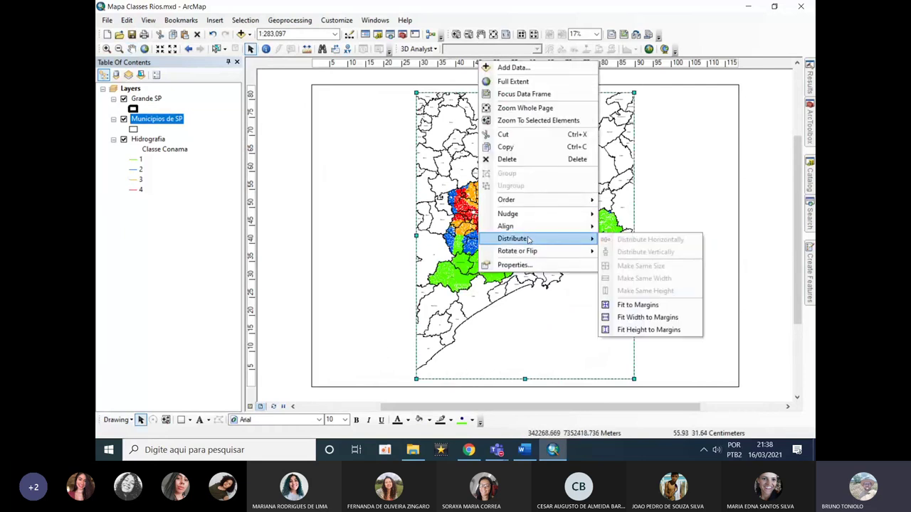
click(646, 306)
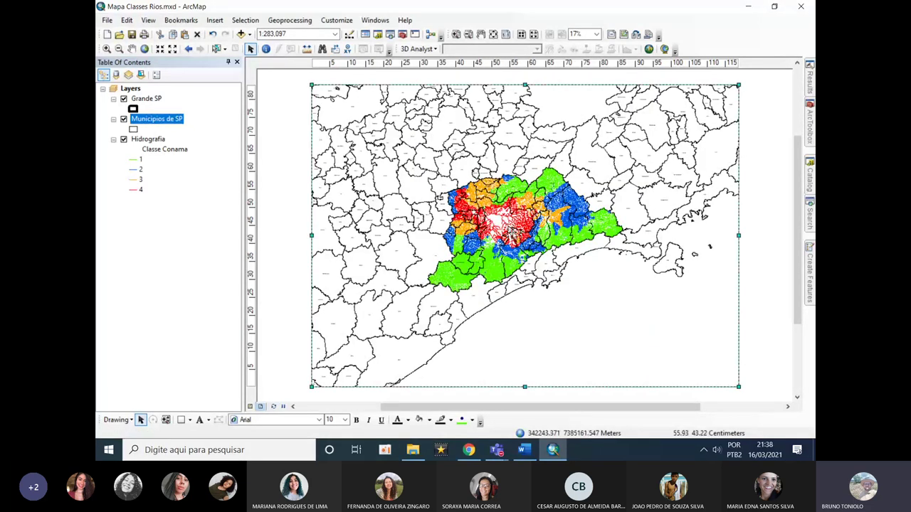
Try map scales of 1:100,000 and 1:1,500,000 for the data frame.
click(335, 33)
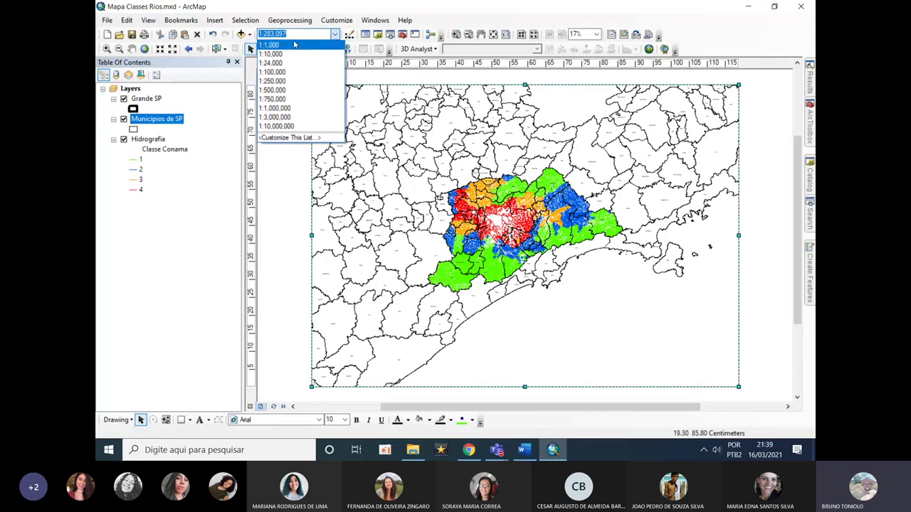
click(279, 73)
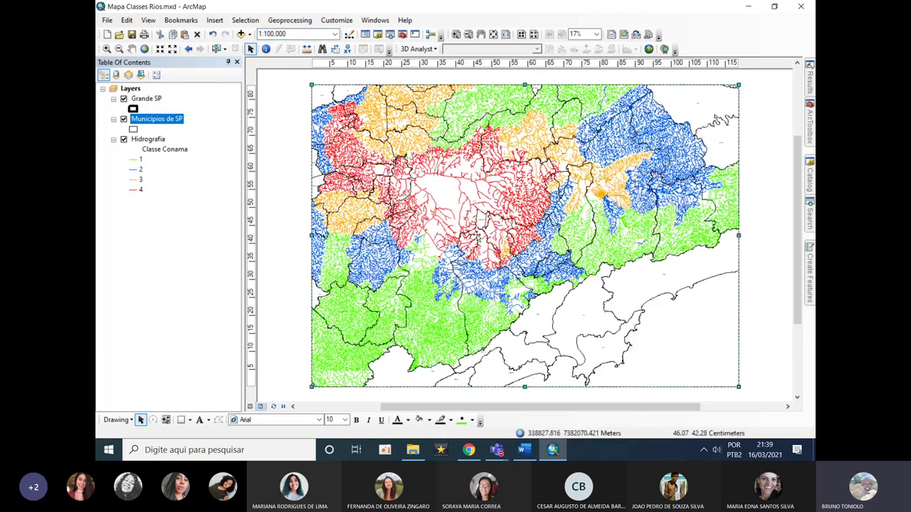
click(304, 35)
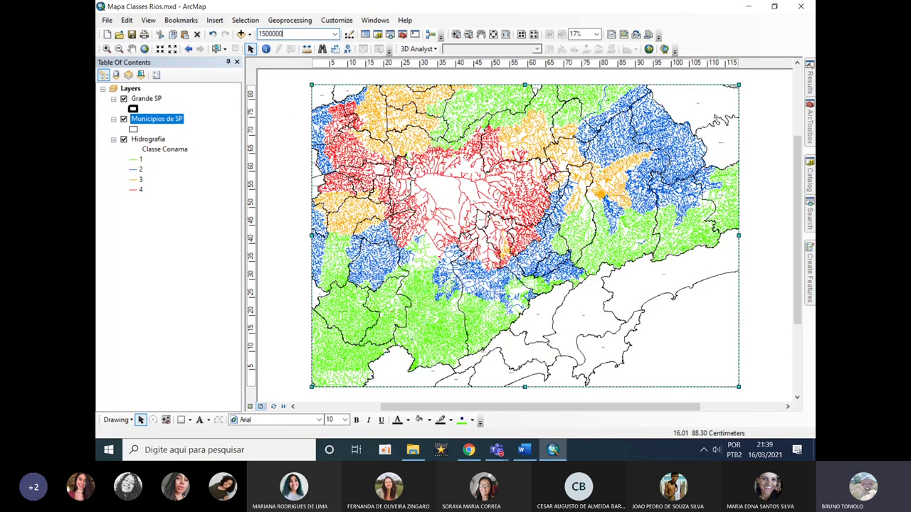
key(Return)
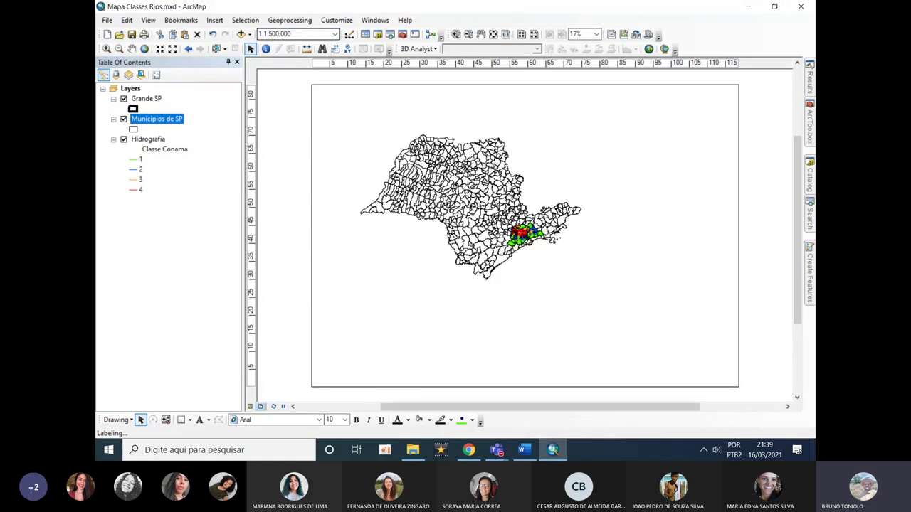
click(353, 136)
Set the map scale to 1:150,000 and shift the map so Greater São Paulo is centred in the data frame.
click(297, 34)
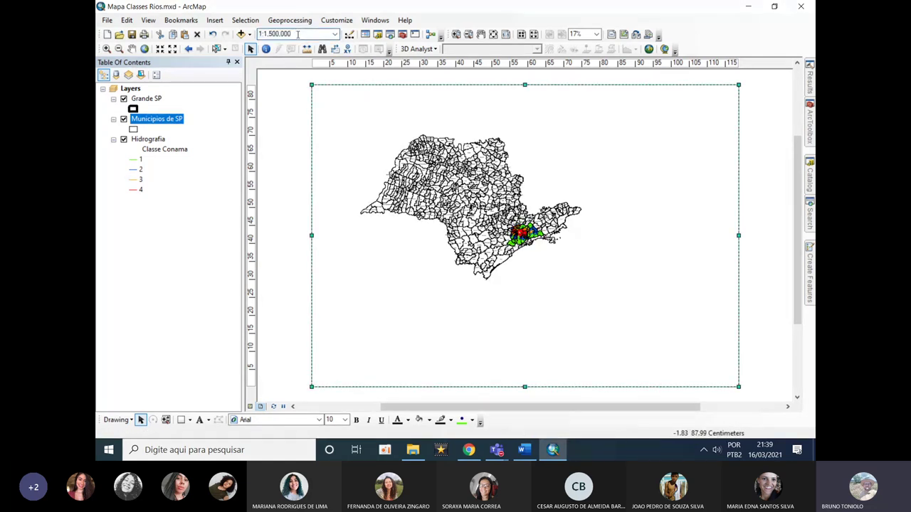
text(150000)
key(Return)
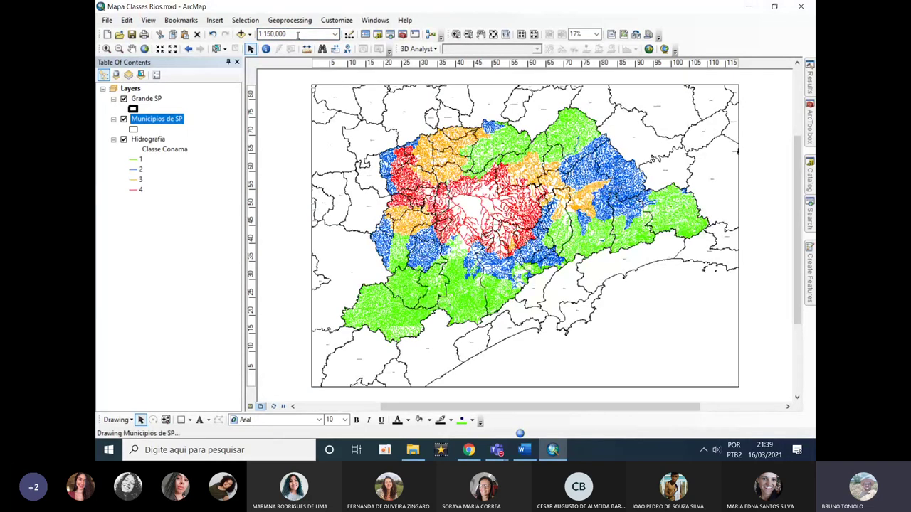
click(131, 48)
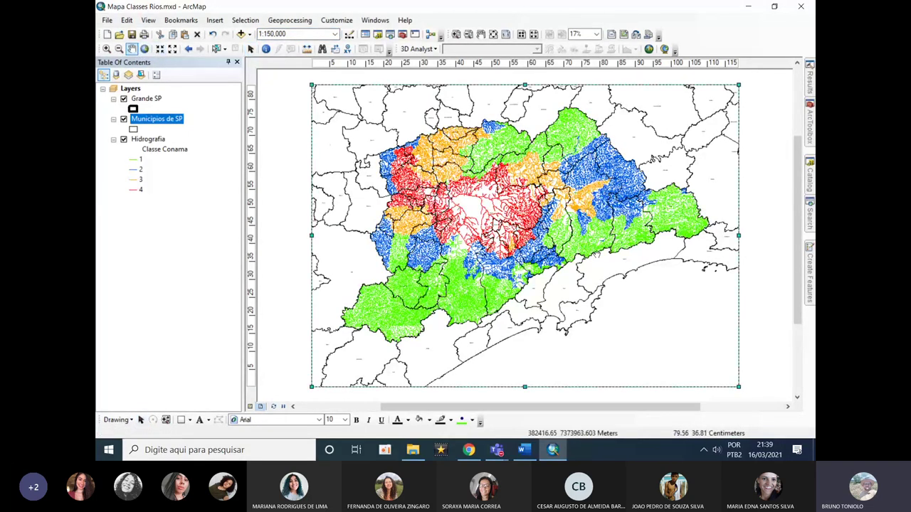
drag(573, 226, 578, 243)
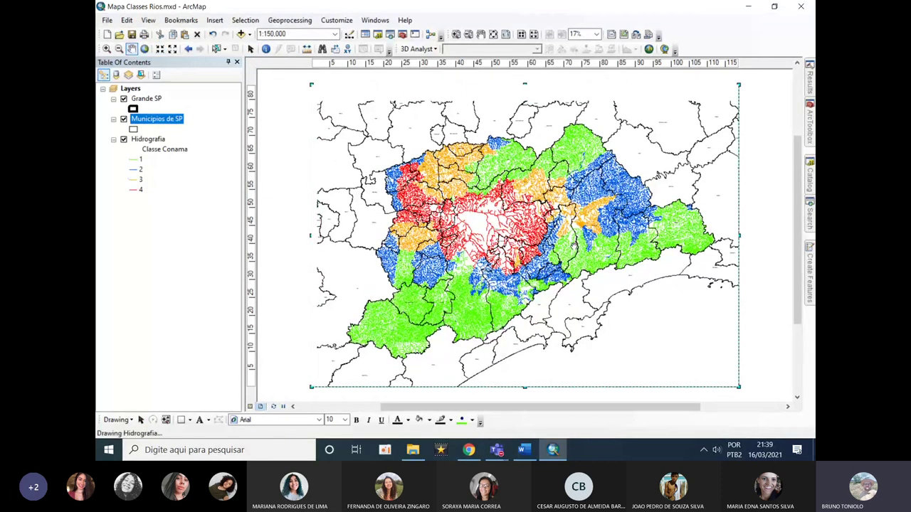
drag(572, 246, 562, 248)
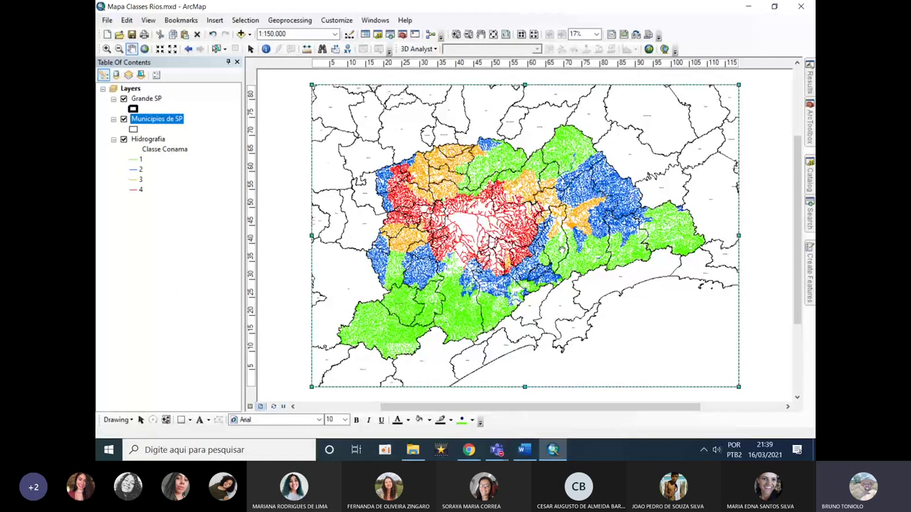
drag(511, 231, 512, 236)
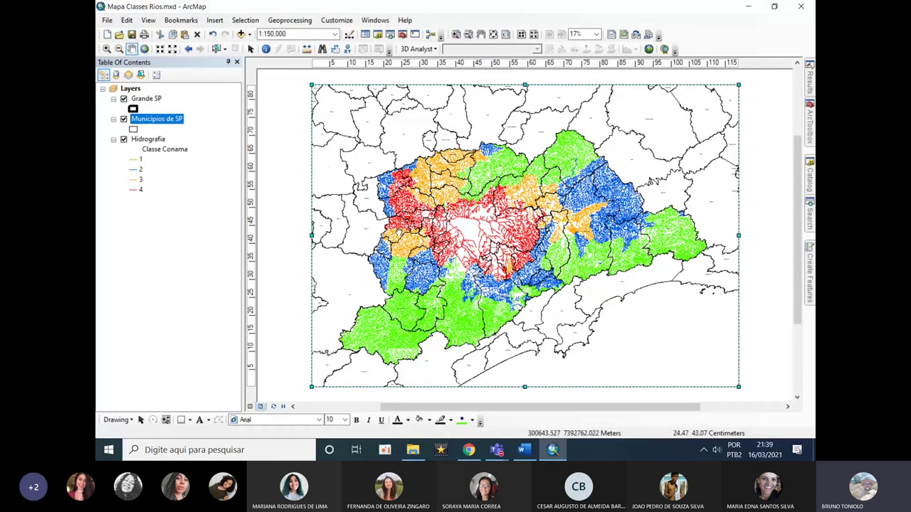
Set the data frame's size to 114.9 cm wide and 80.1 cm high.
click(250, 53)
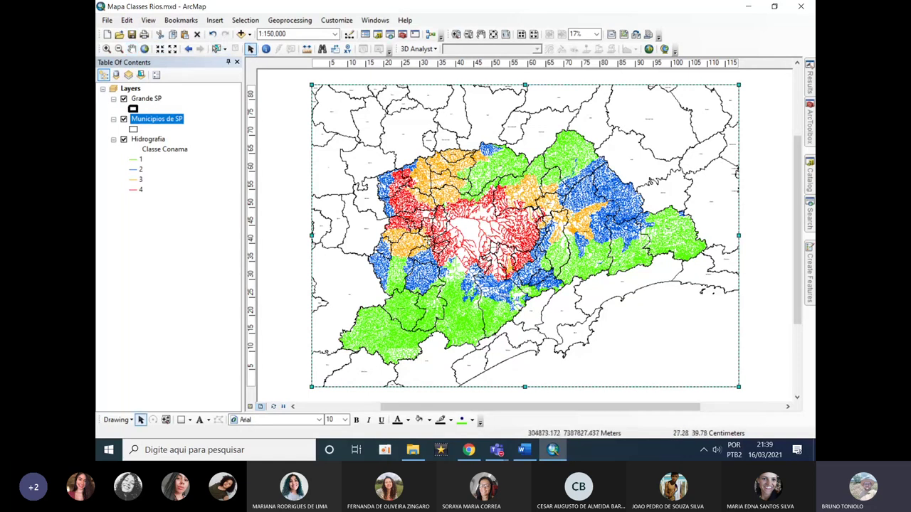
right_click(446, 230)
click(470, 223)
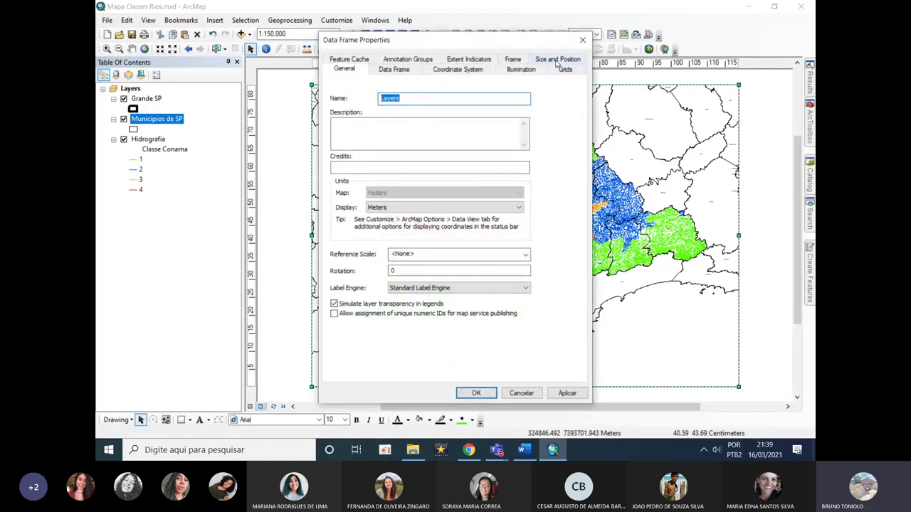
click(557, 61)
click(498, 97)
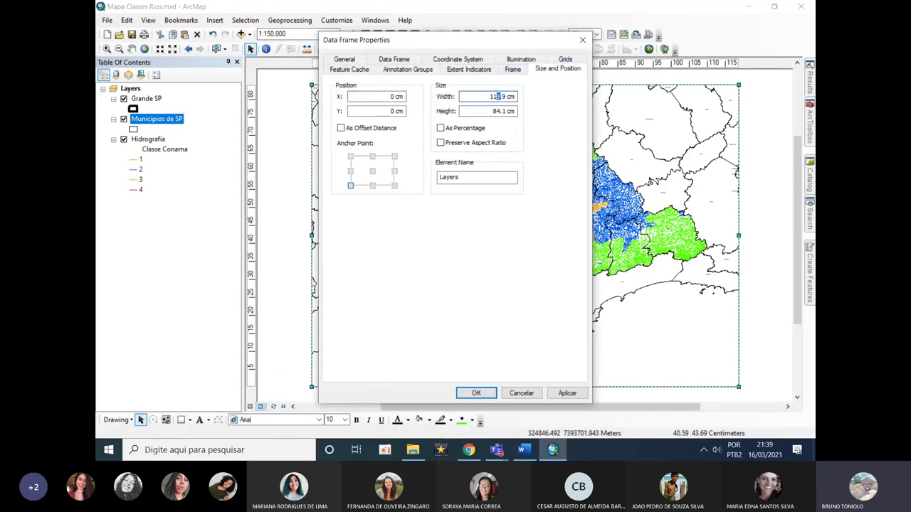
click(497, 111)
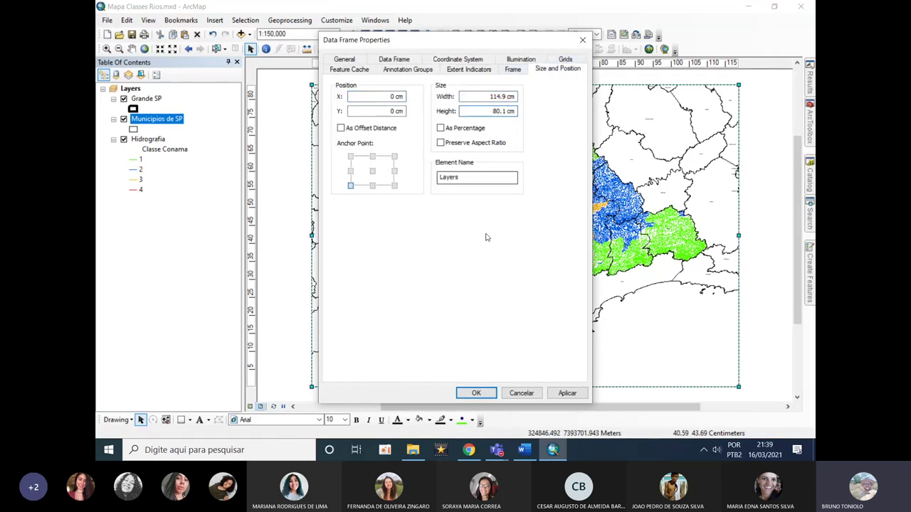
click(568, 394)
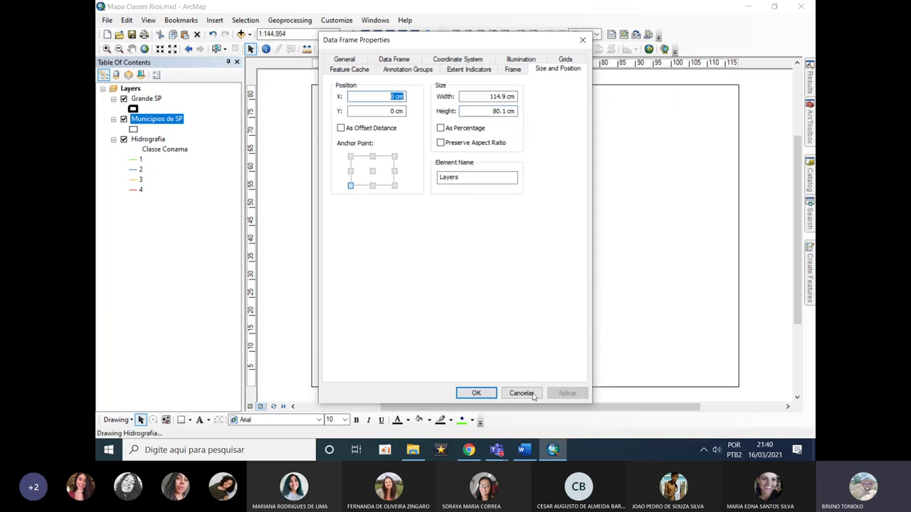
click(481, 393)
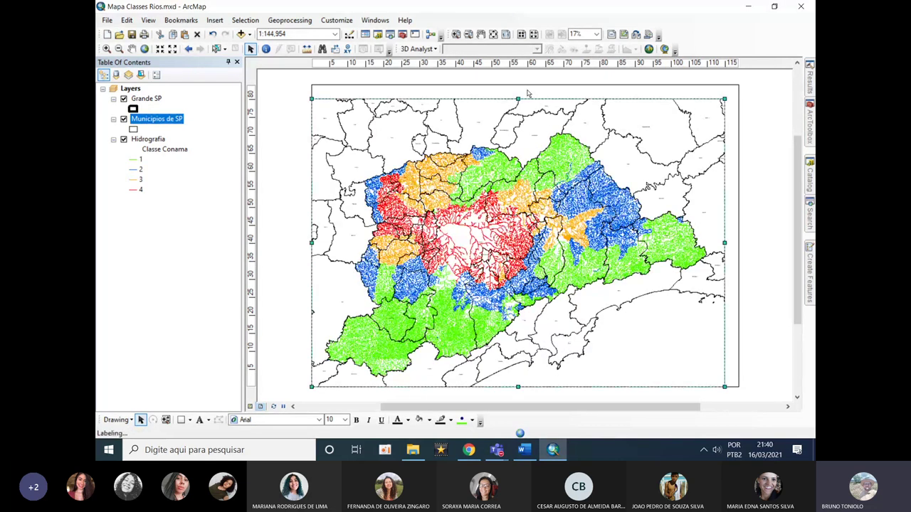
Centre the data frame horizontally and vertically on the page.
right_click(483, 194)
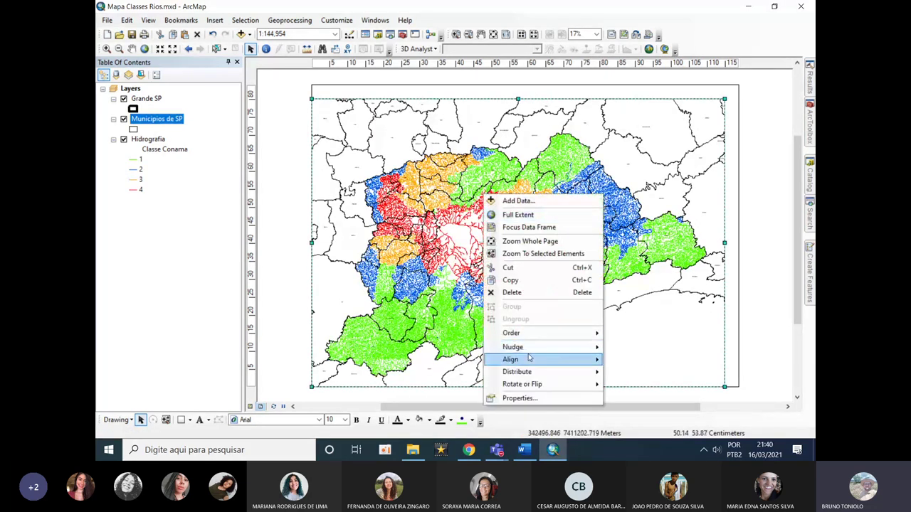
mouse_move(530, 359)
click(641, 352)
right_click(548, 267)
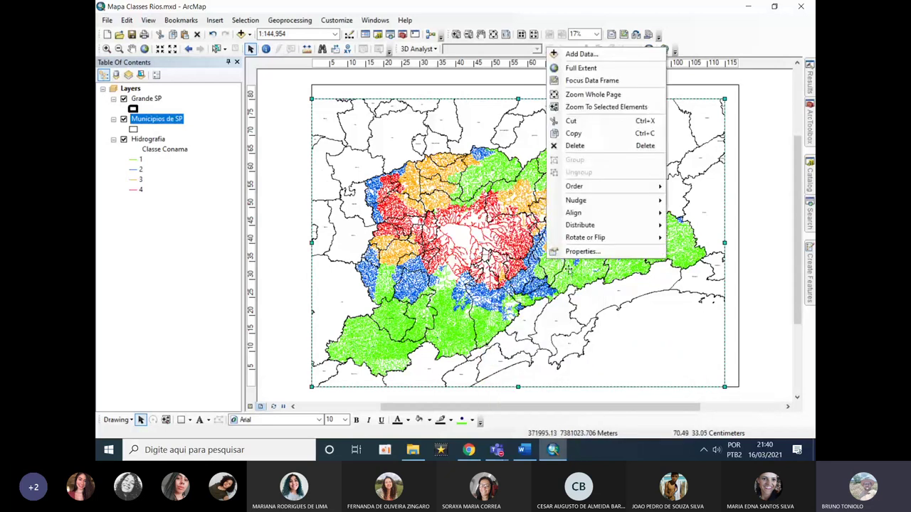
mouse_move(594, 213)
click(697, 237)
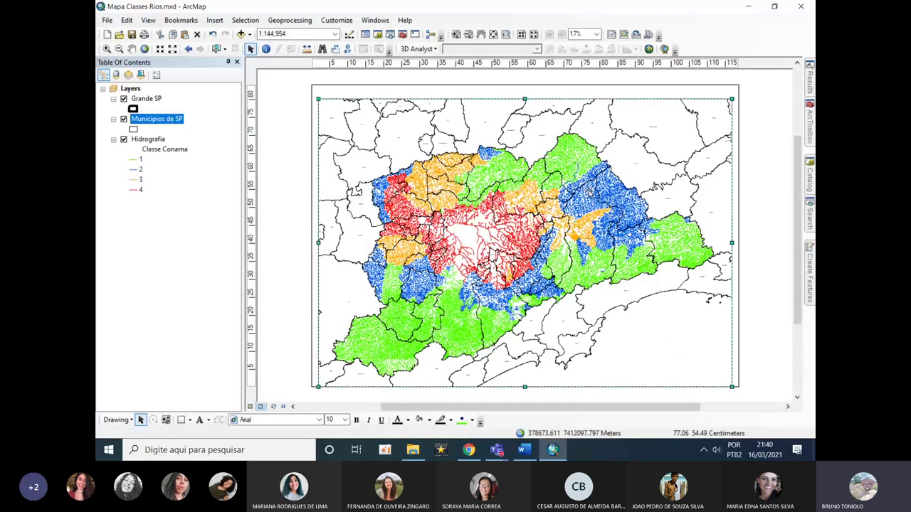
right_click(611, 225)
mouse_move(641, 318)
click(741, 381)
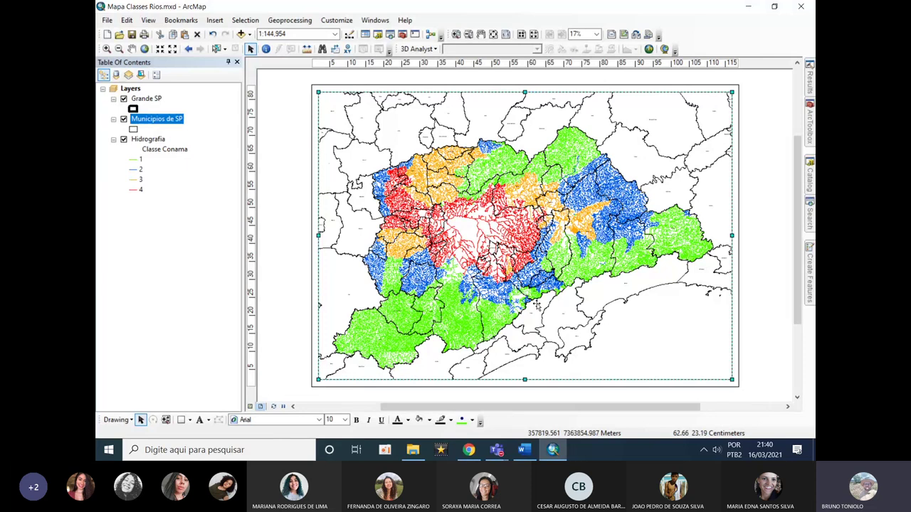
Reset the scale of the resized data frame to 1:150,000.
click(284, 34)
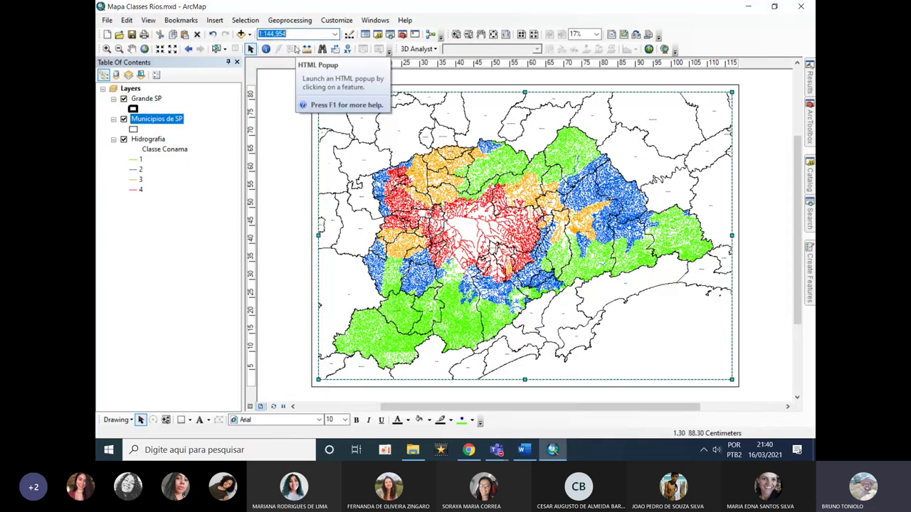
text(150000)
key(Return)
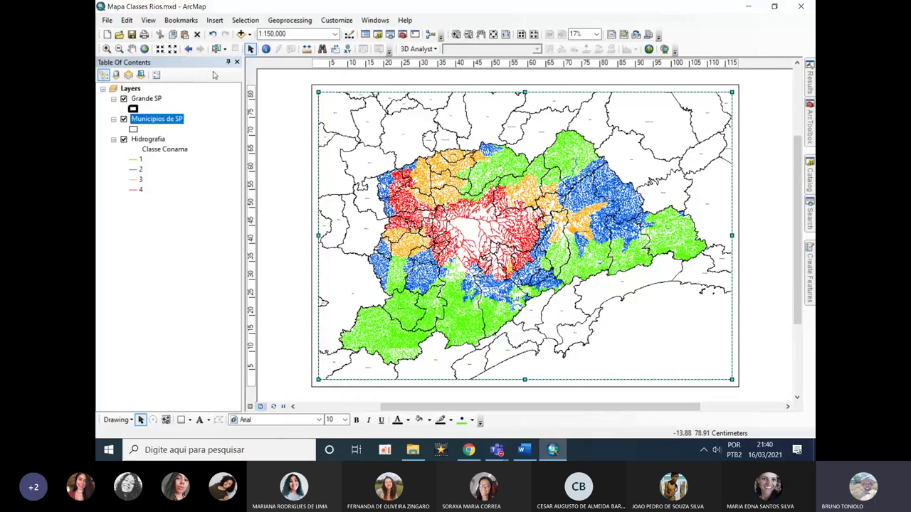
Insert a compass-style north arrow marked N, E, S and W in the empty sea area at the map's lower right.
click(215, 20)
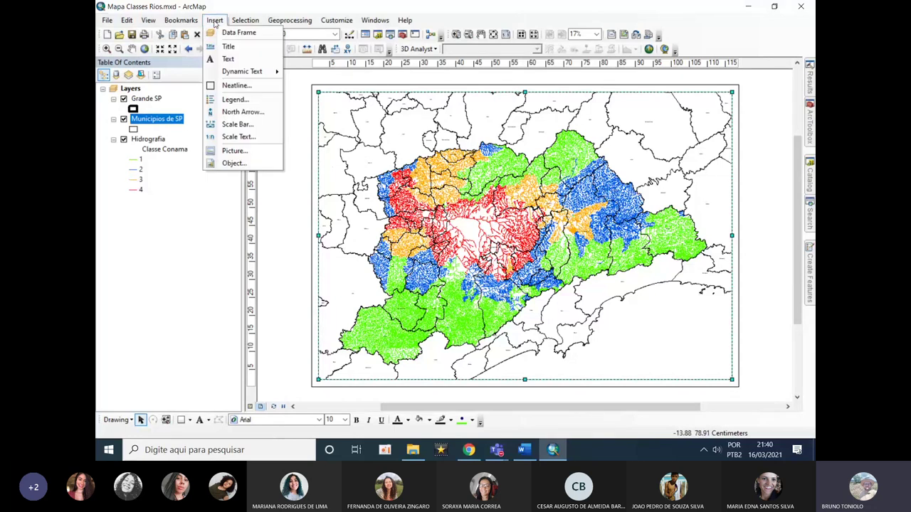
click(237, 112)
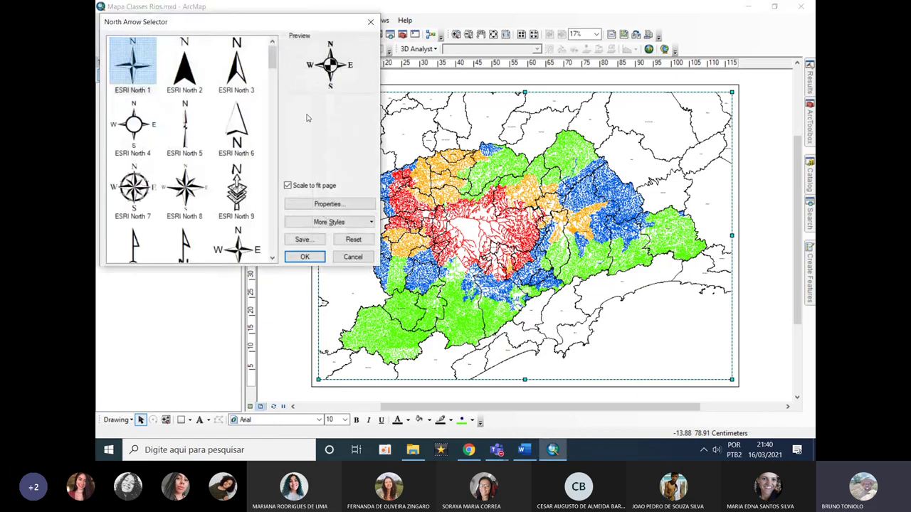
click(305, 256)
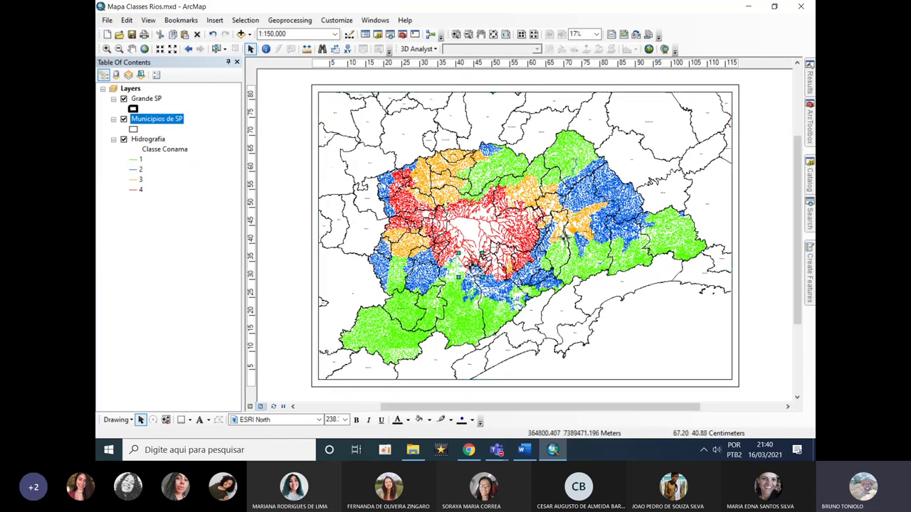
mouse_move(672, 121)
mouse_down()
mouse_move(708, 356)
mouse_move(707, 325)
mouse_up()
click(734, 335)
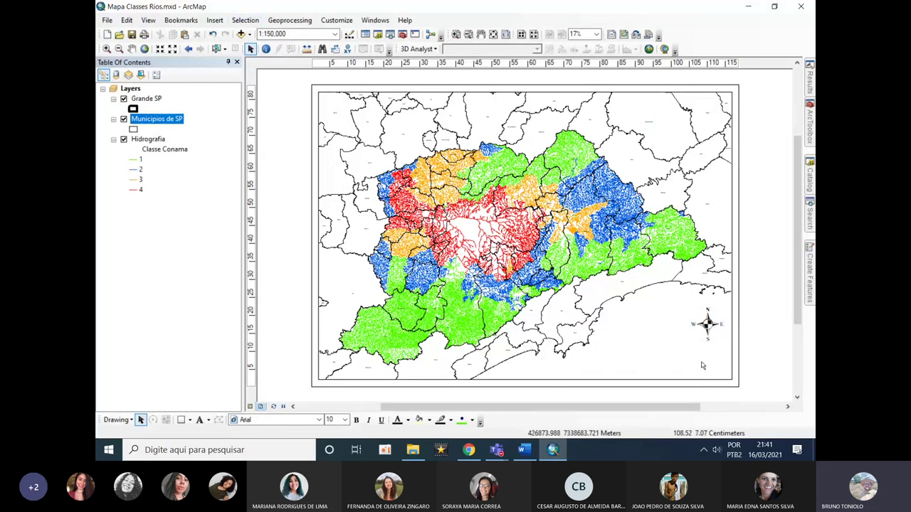
Insert the map title "Mapa de Enquadramento de Corpos Hídricos na Grande São Paulo".
click(214, 20)
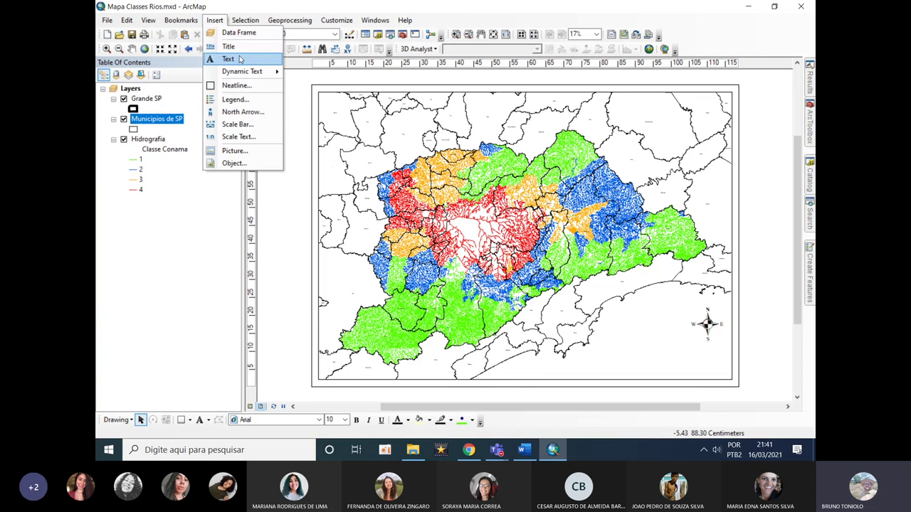
click(228, 47)
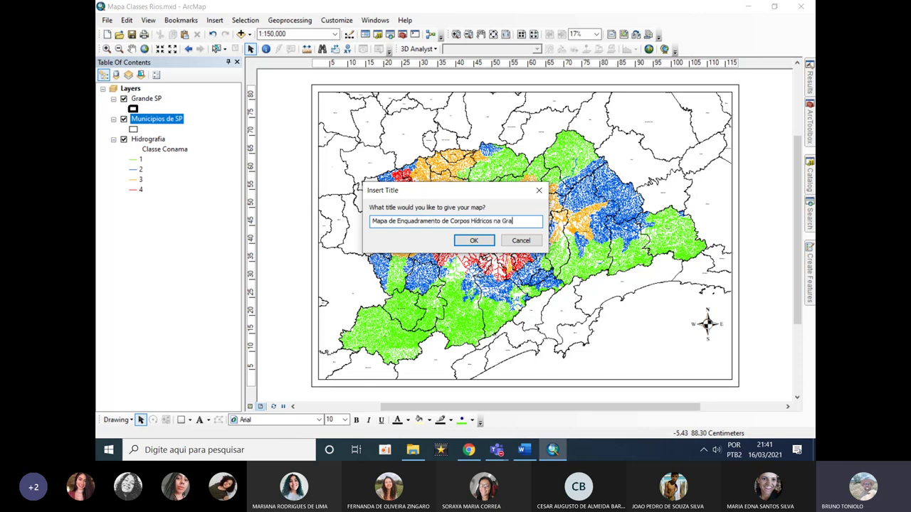
text(Paulo)
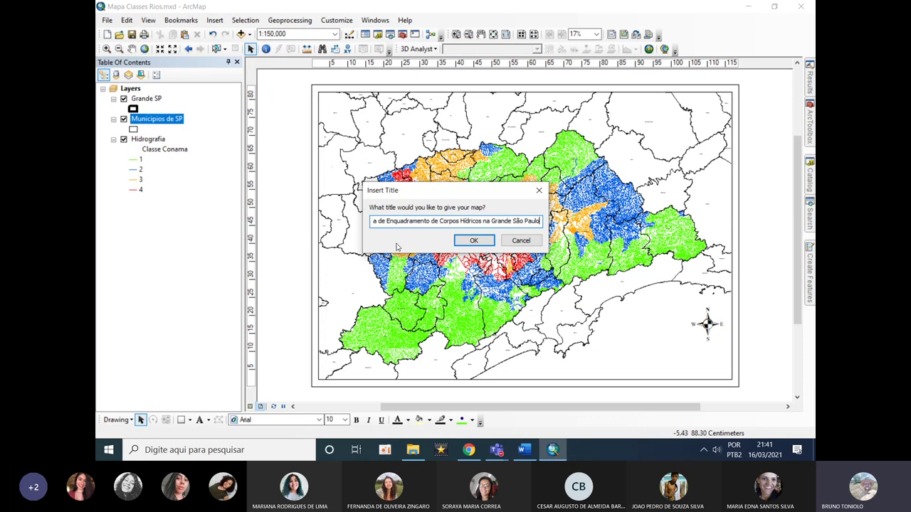
key(ctrl+a)
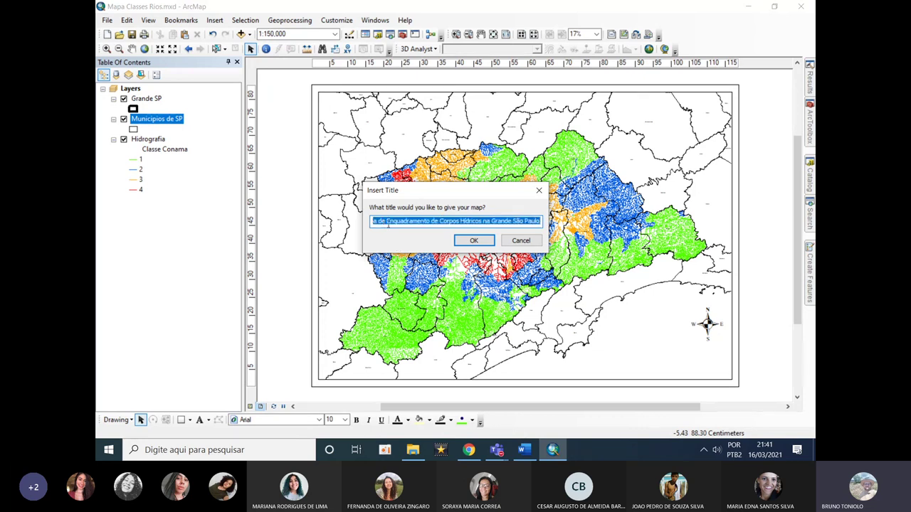
click(475, 240)
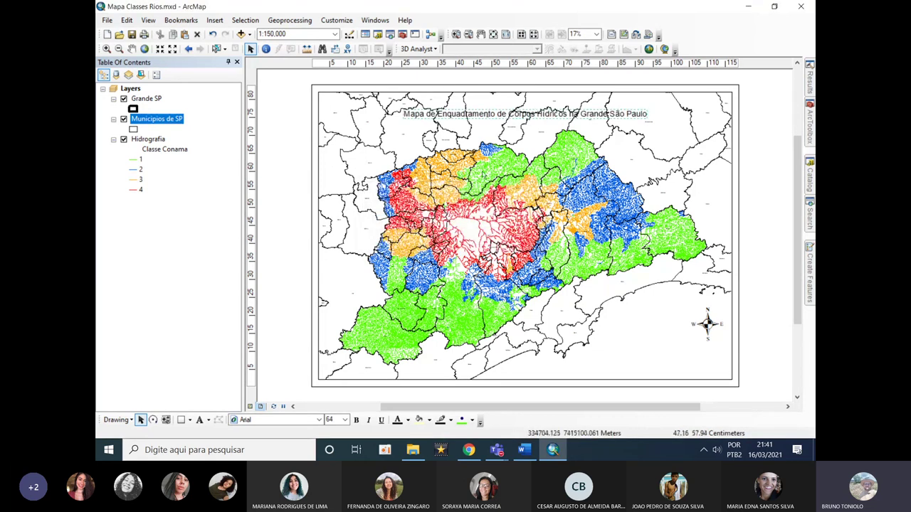
Move the map title up to the frame's upper edge and replace its text with "Mapa de Enquadramento de Corpos Hídricos na Grande São Paulo".
mouse_move(484, 117)
mouse_down()
mouse_move(484, 106)
mouse_move(484, 261)
mouse_move(498, 339)
mouse_move(455, 186)
mouse_move(445, 186)
mouse_move(456, 135)
mouse_move(490, 103)
mouse_up()
double_click(491, 101)
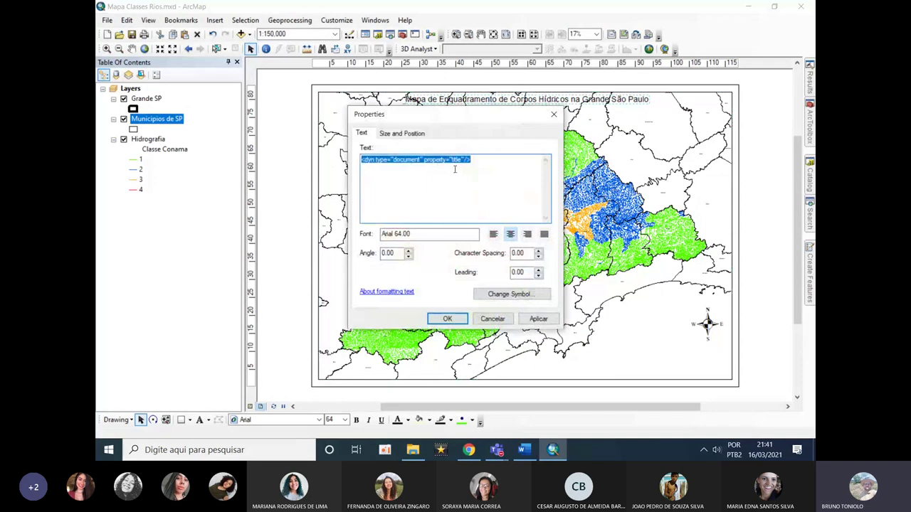
text(Mapa de Enquadramento de Corpos Hídricos na Grande São Paulo)
click(445, 318)
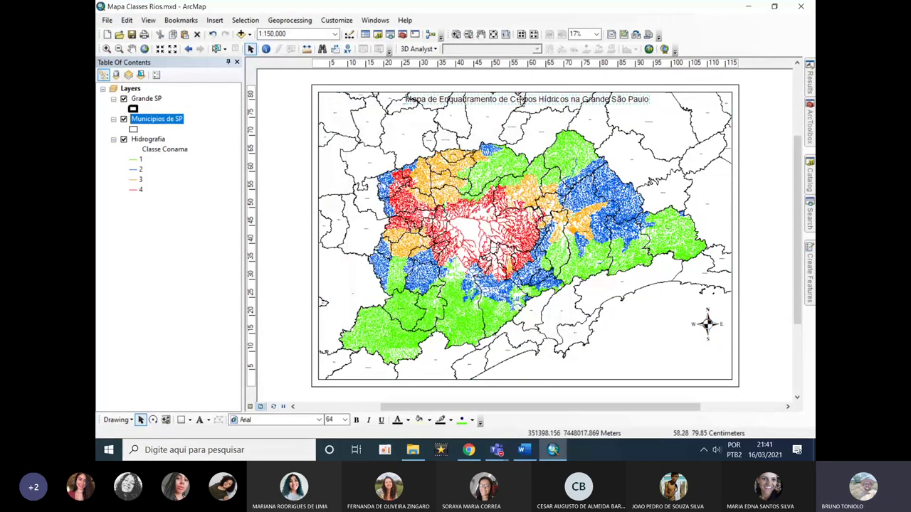
Align the map title to the horizontal center of the page layout.
right_click(521, 99)
mouse_move(584, 253)
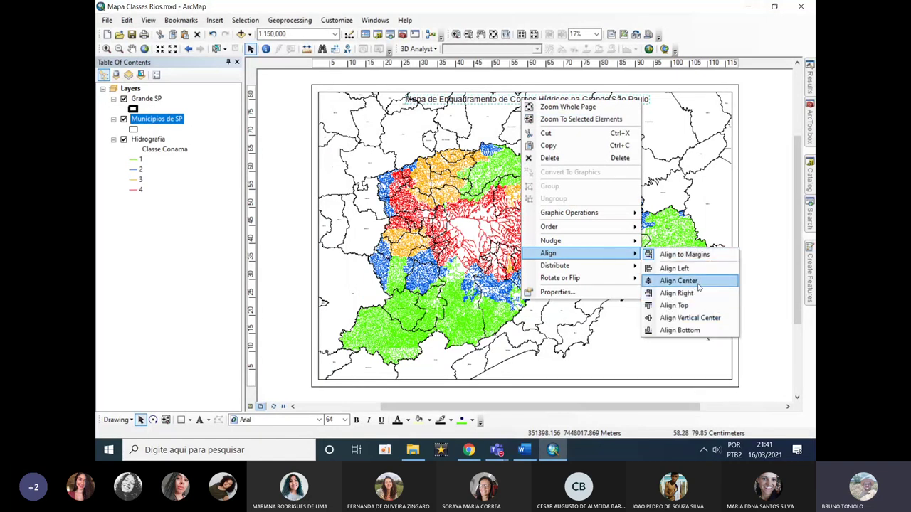
click(678, 280)
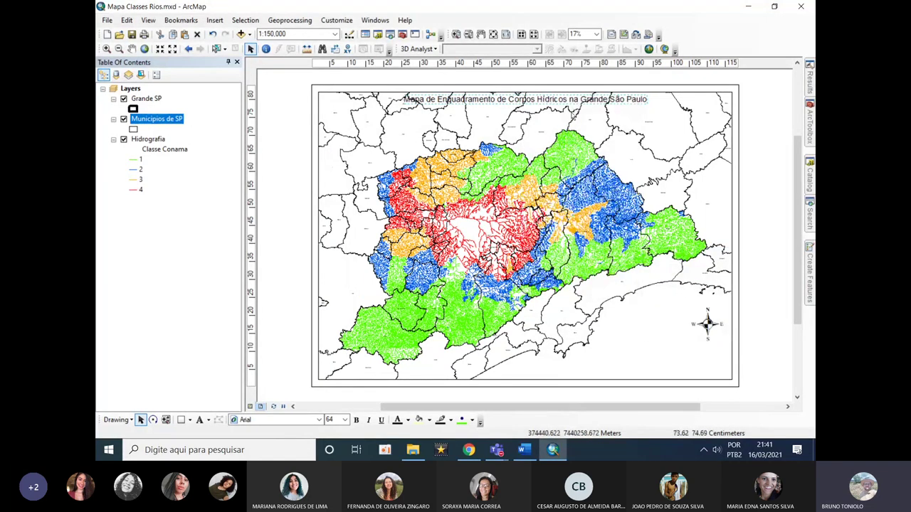
Shift the map title slightly down from the upper edge of the map frame.
click(517, 130)
click(132, 48)
drag(513, 240, 515, 246)
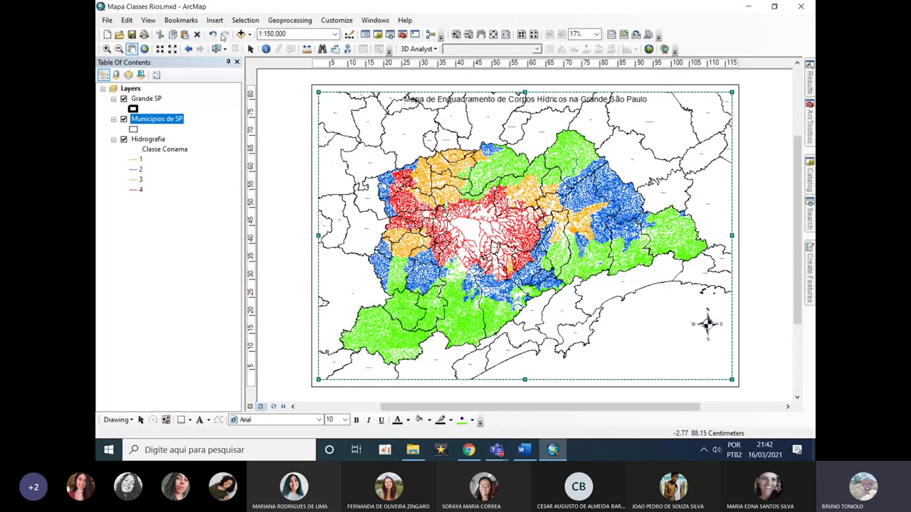
click(250, 48)
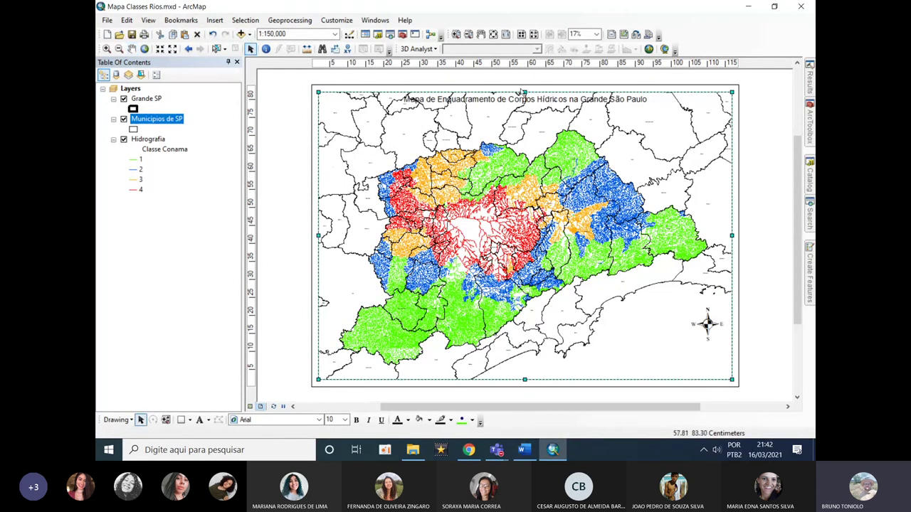
drag(519, 100, 519, 106)
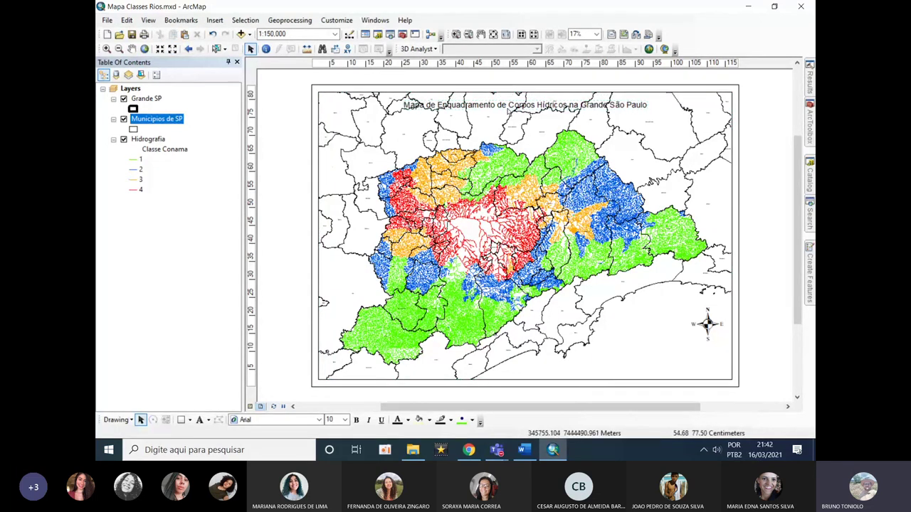
Examine the mask, general and formatted text options of the map title's text symbol.
right_click(501, 106)
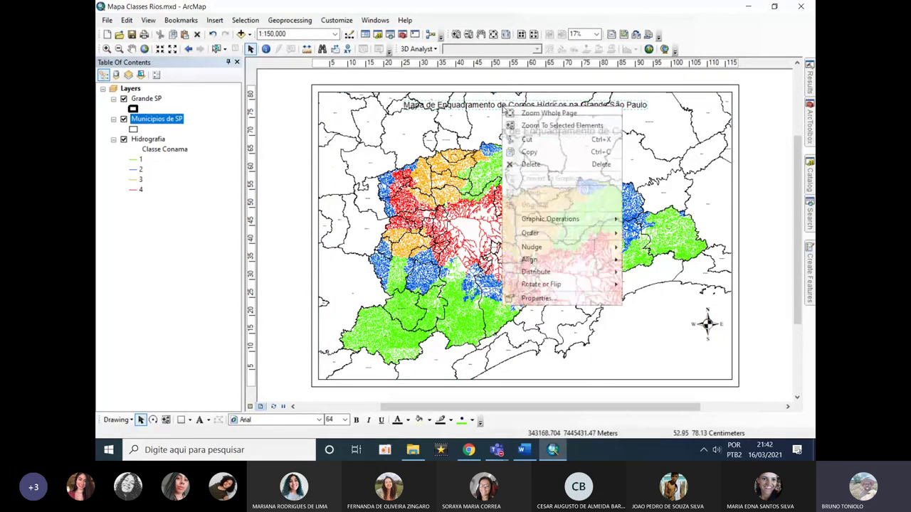
click(551, 299)
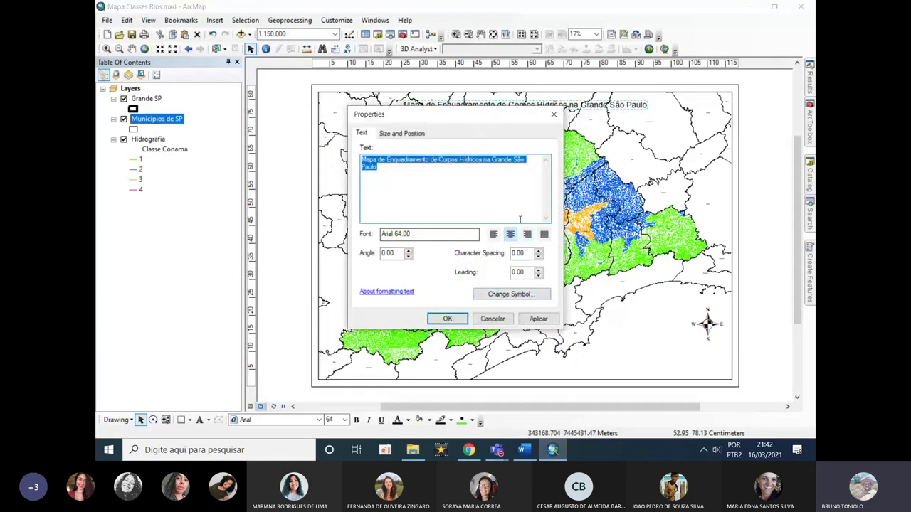
click(520, 292)
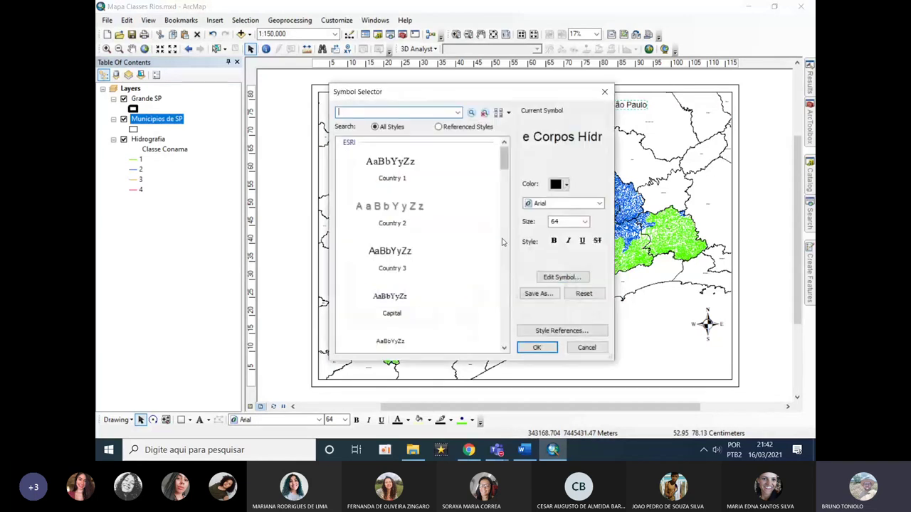
drag(479, 98, 473, 122)
click(556, 301)
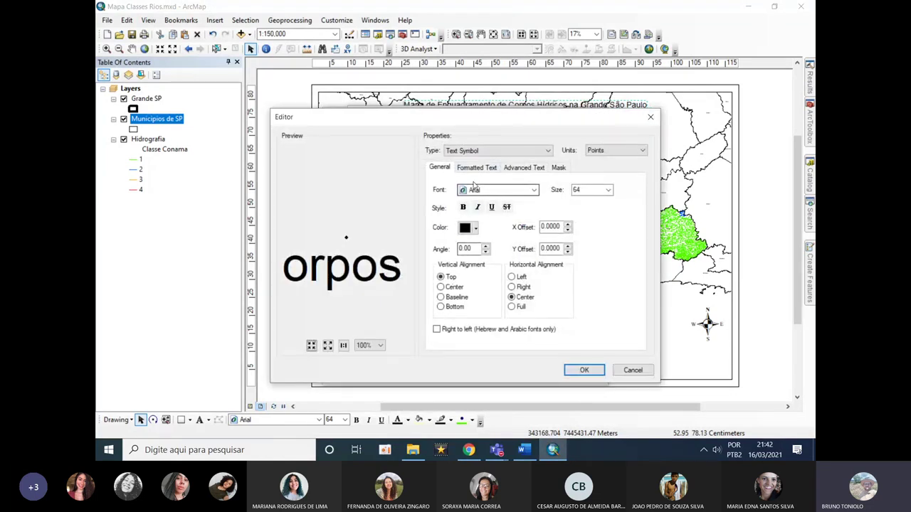
click(560, 169)
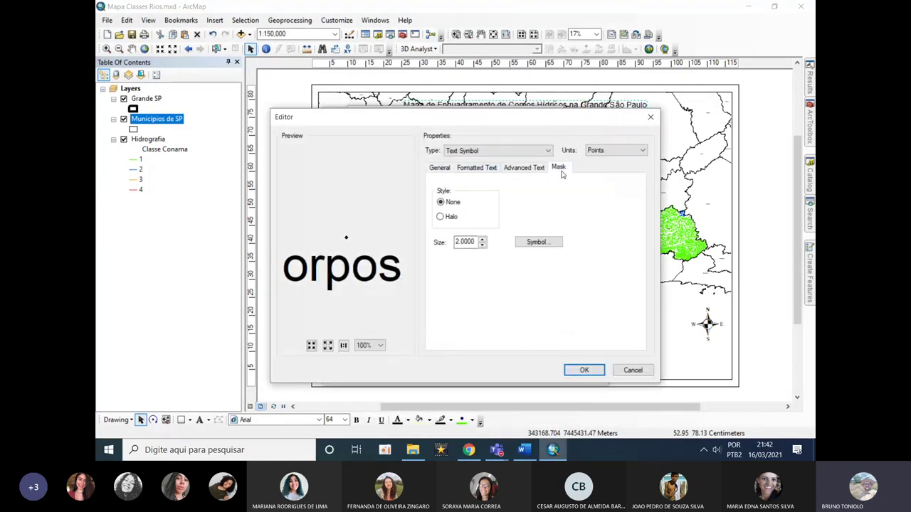
click(443, 169)
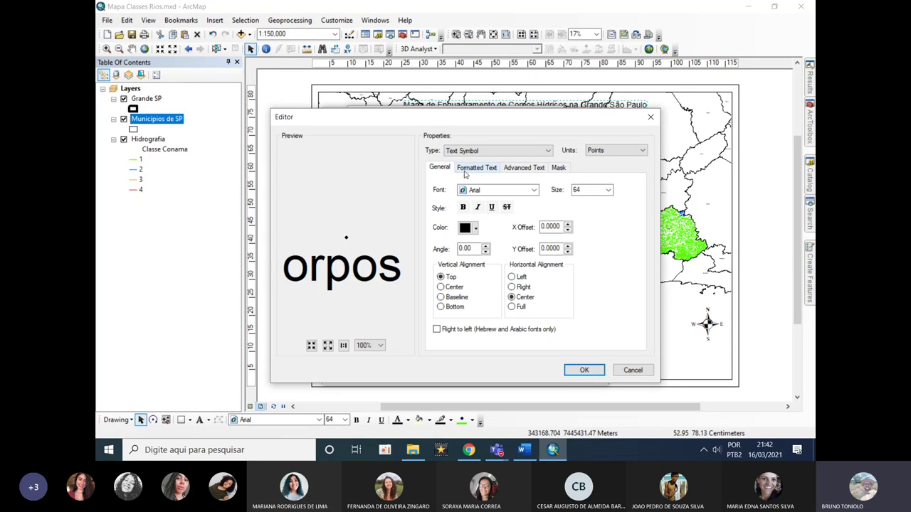
click(488, 173)
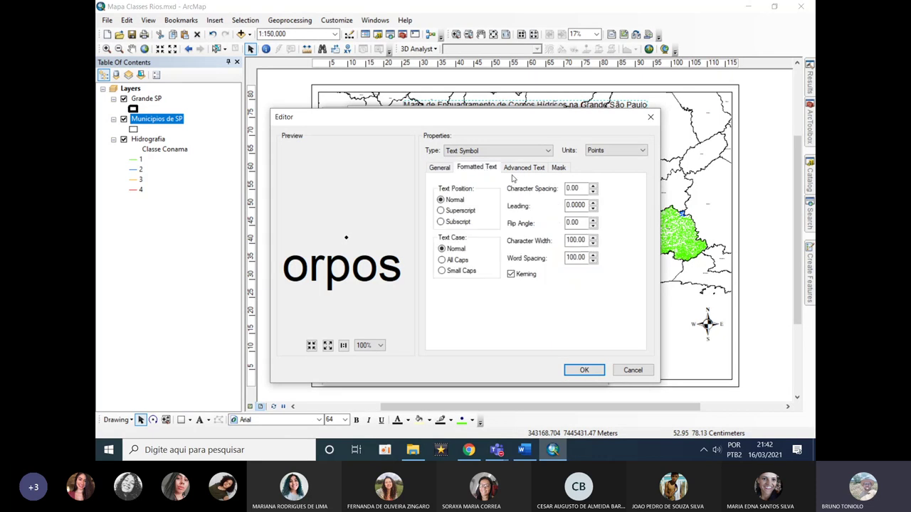
Try to give the map title a text background with a white shadow color and apply it.
click(515, 174)
click(437, 223)
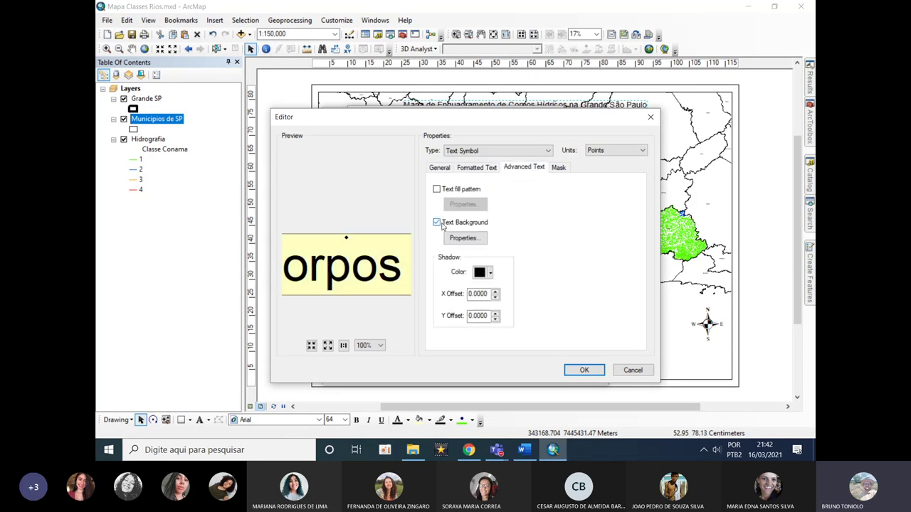
click(486, 275)
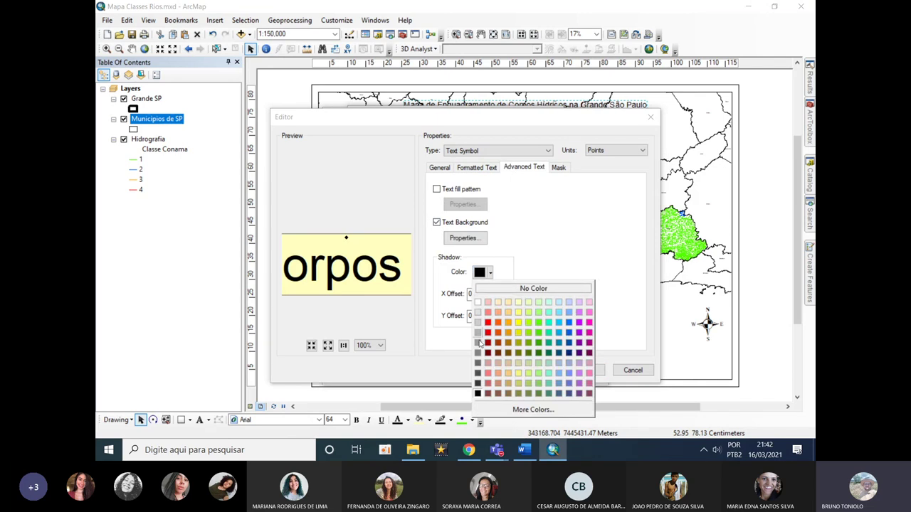
click(480, 303)
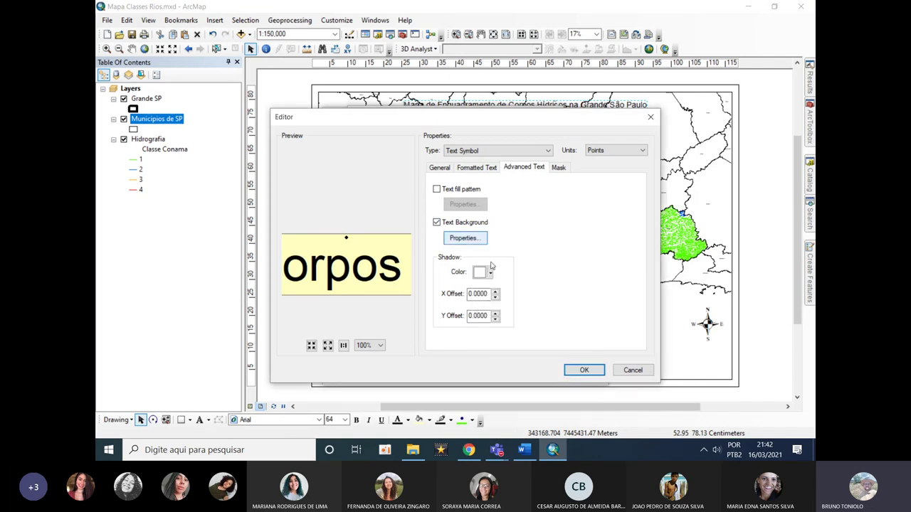
click(575, 374)
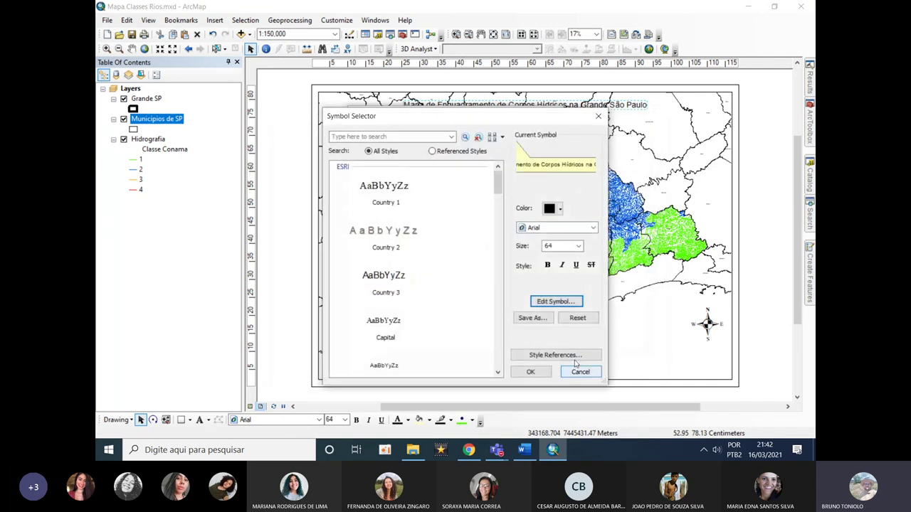
click(533, 370)
click(539, 320)
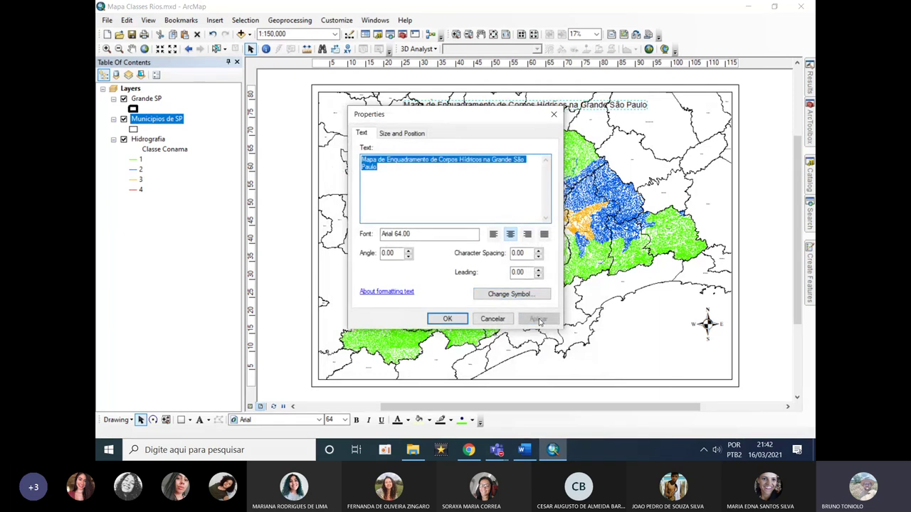
click(463, 320)
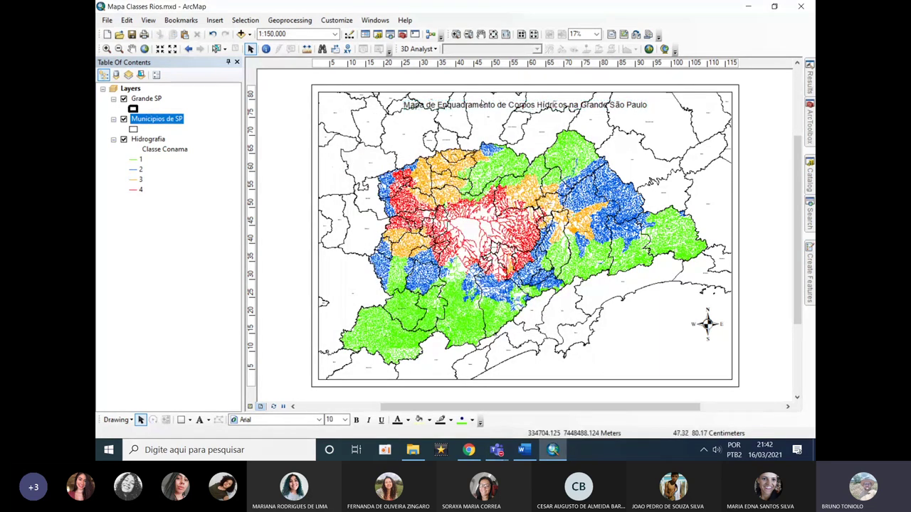
Enable the text background on the map title's symbol and open the balloon callout's fill symbol for editing.
right_click(481, 104)
click(513, 294)
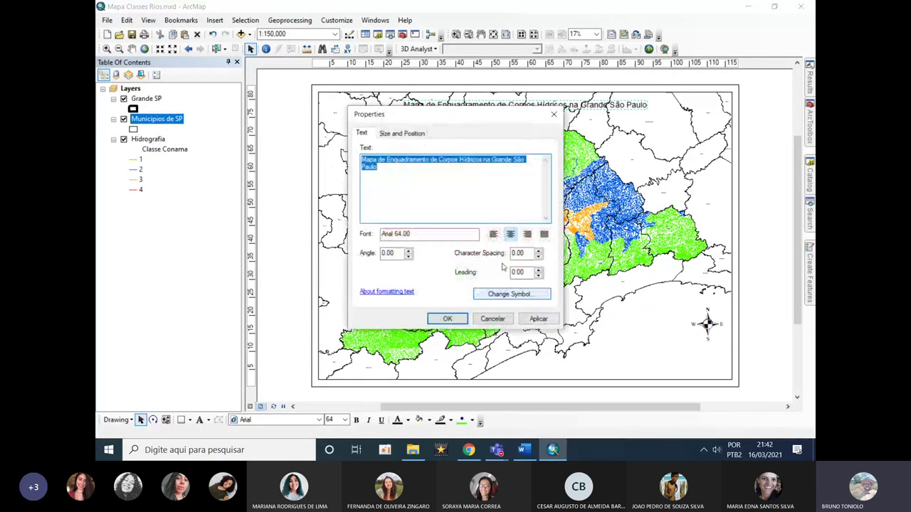
click(509, 293)
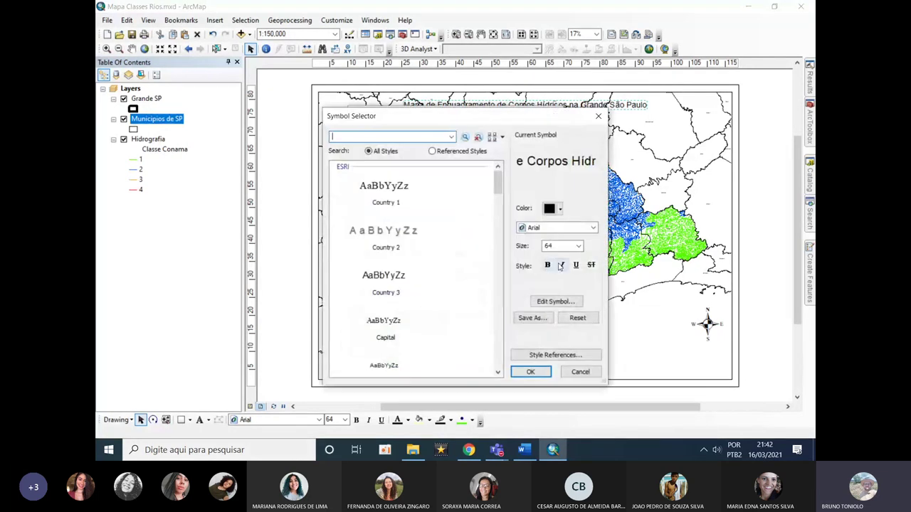
click(555, 301)
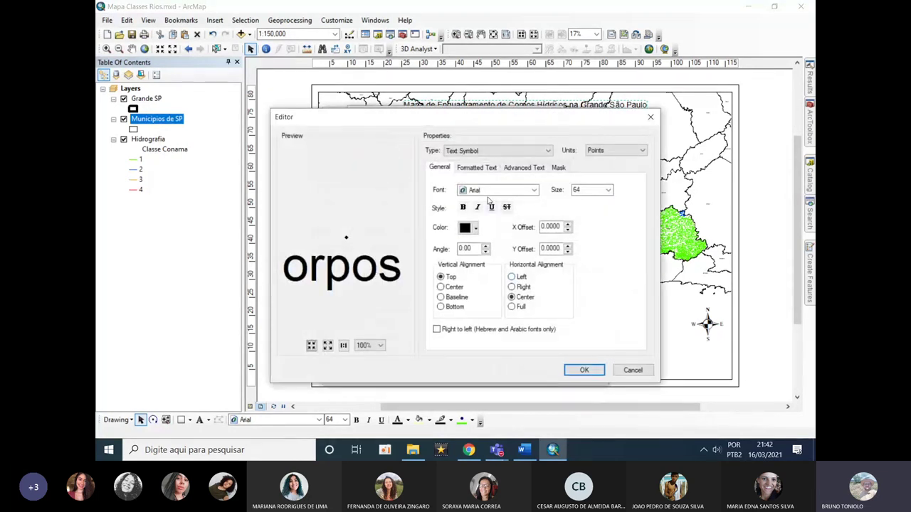
click(518, 170)
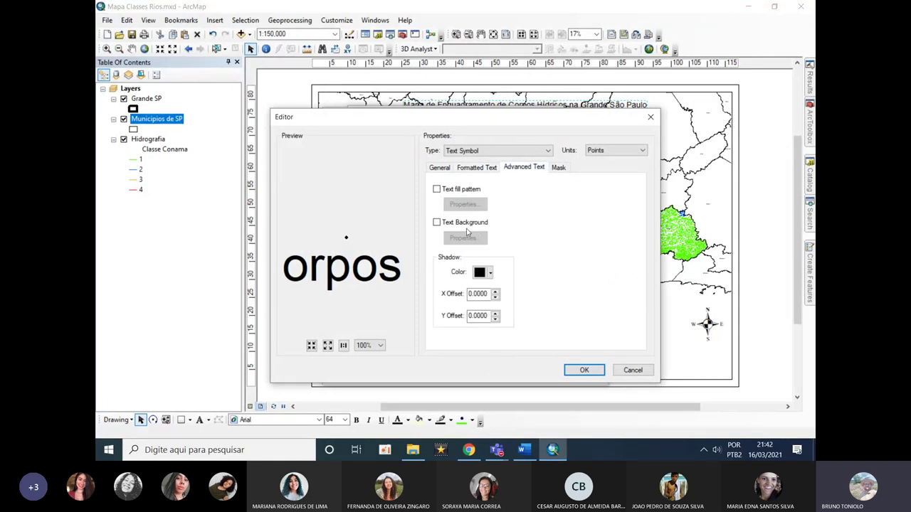
click(436, 222)
click(464, 236)
click(546, 214)
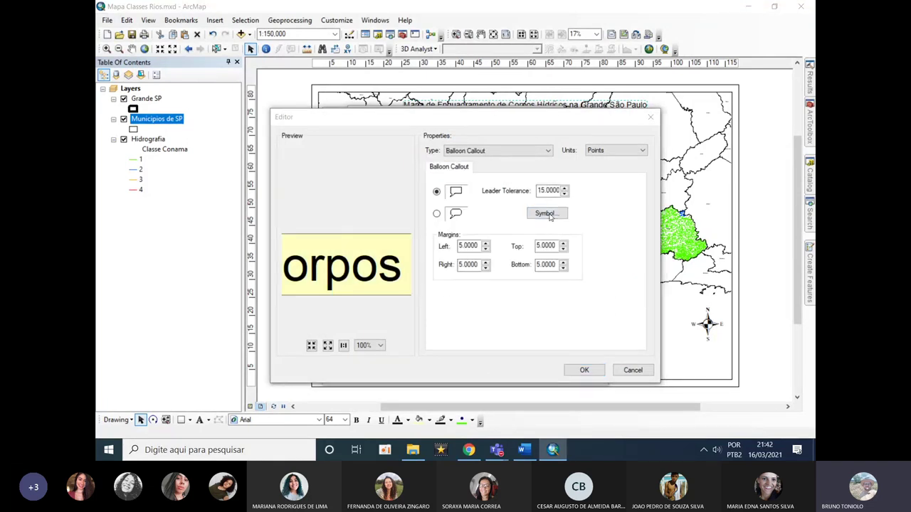
Set the title background's fill to white with no outline color and apply it to the map title.
click(578, 212)
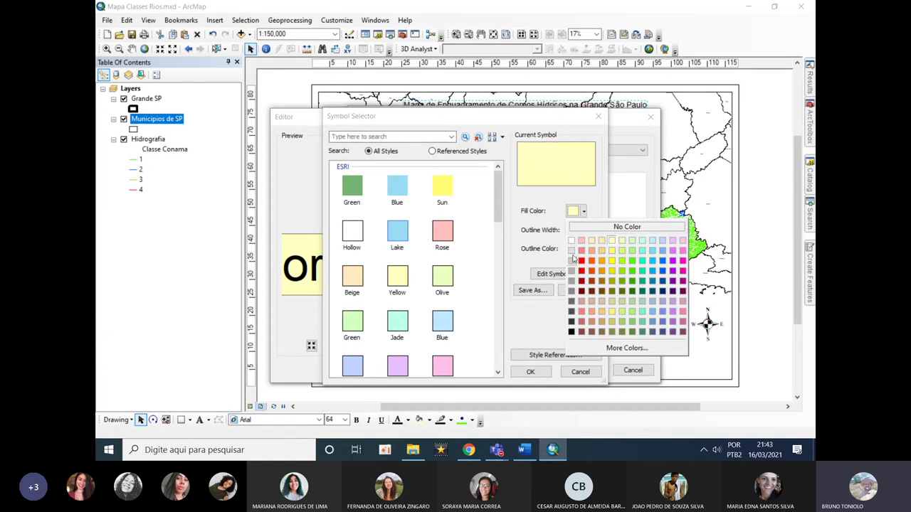
click(573, 249)
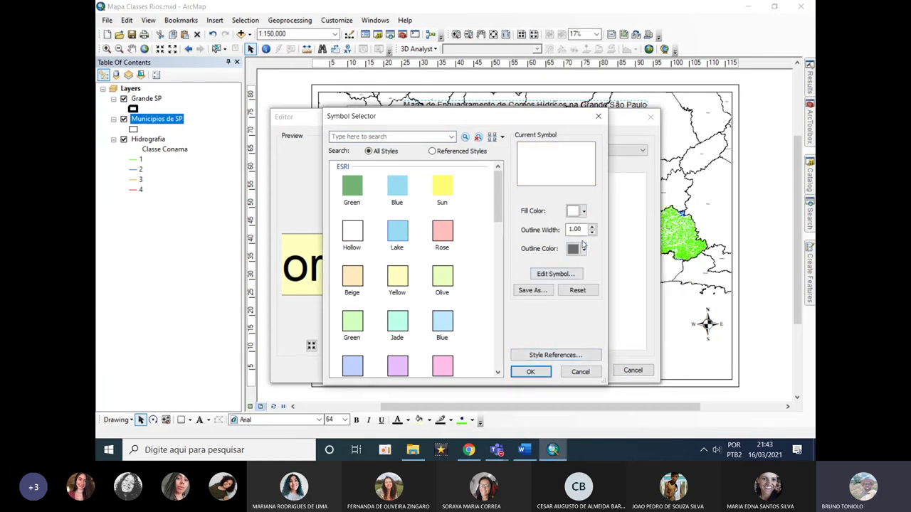
click(585, 250)
click(628, 262)
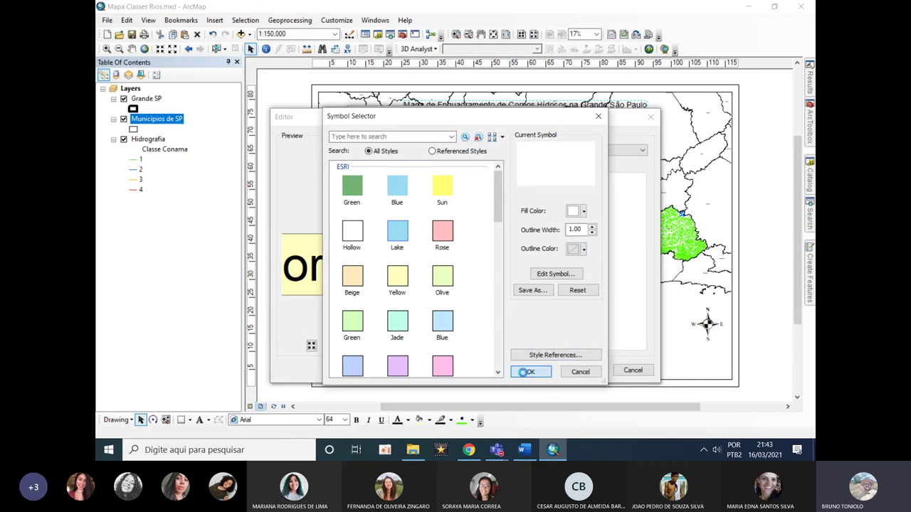
click(530, 371)
click(592, 371)
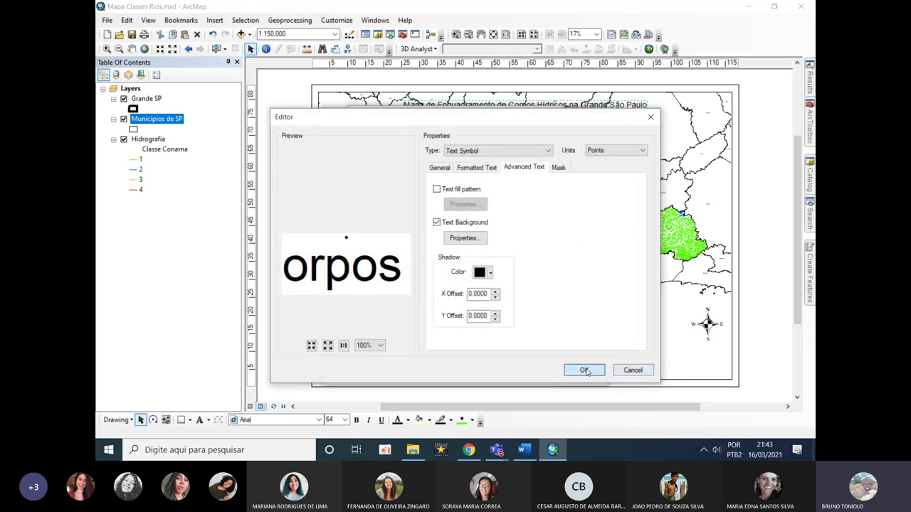
click(584, 370)
click(530, 371)
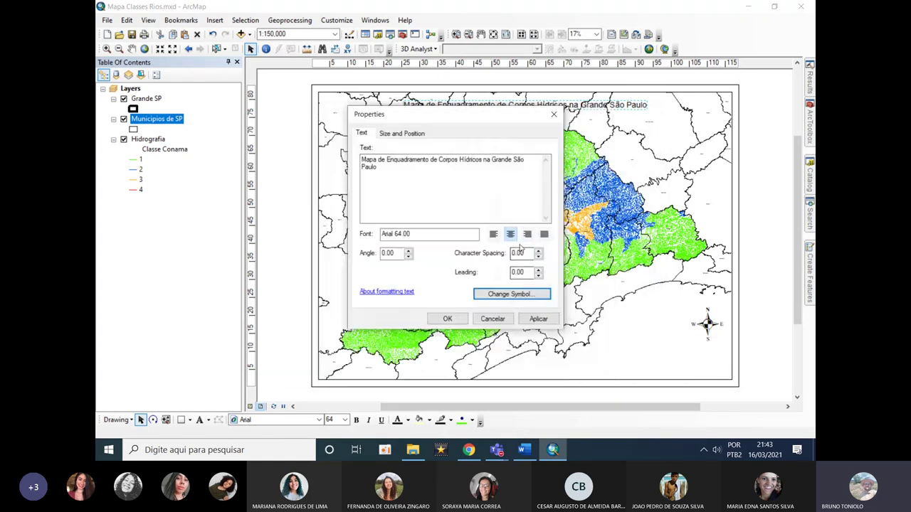
click(457, 319)
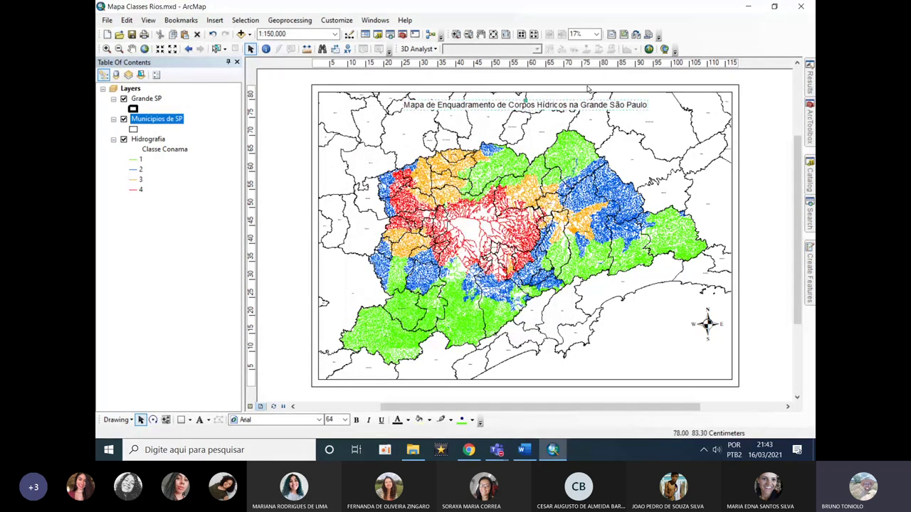
Make the map title's text bold and apply the change.
double_click(527, 105)
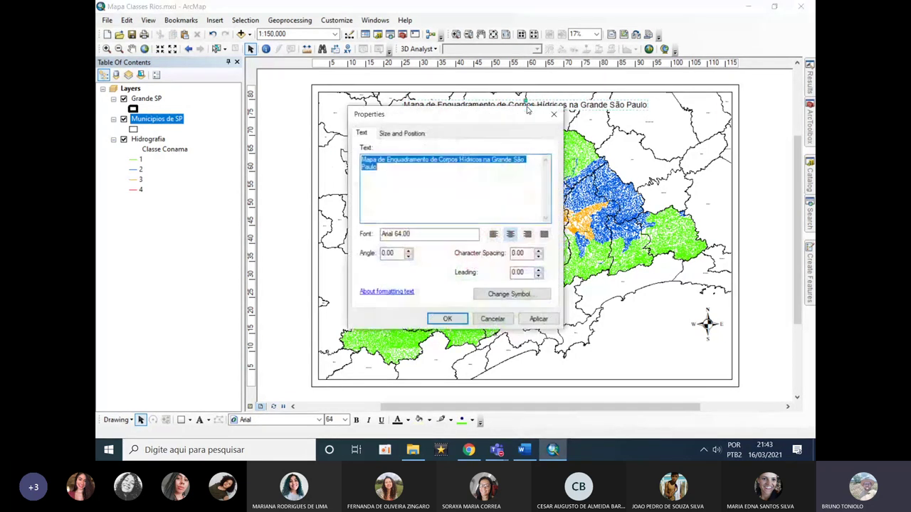
click(501, 294)
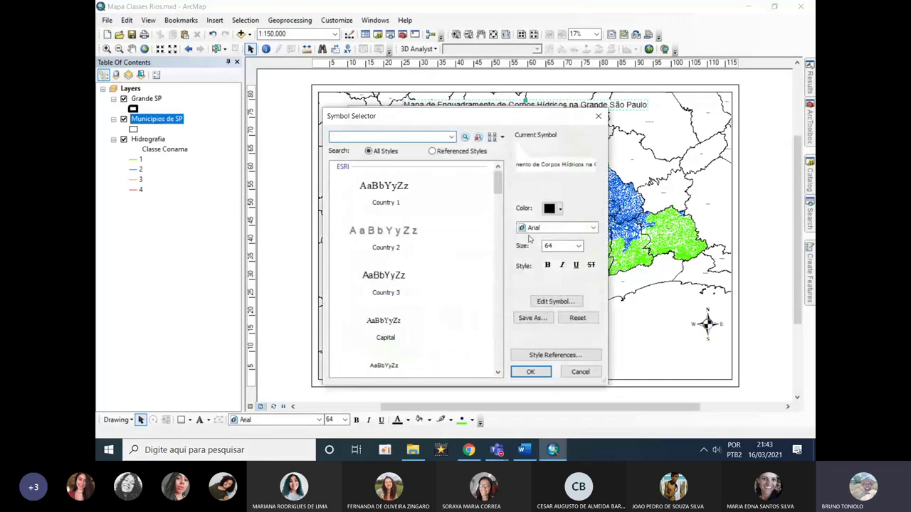
click(548, 265)
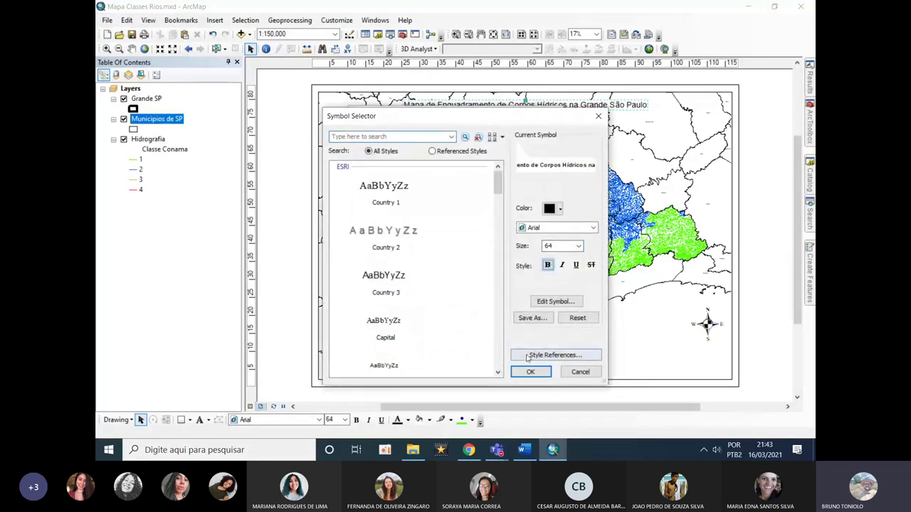
click(531, 371)
click(534, 320)
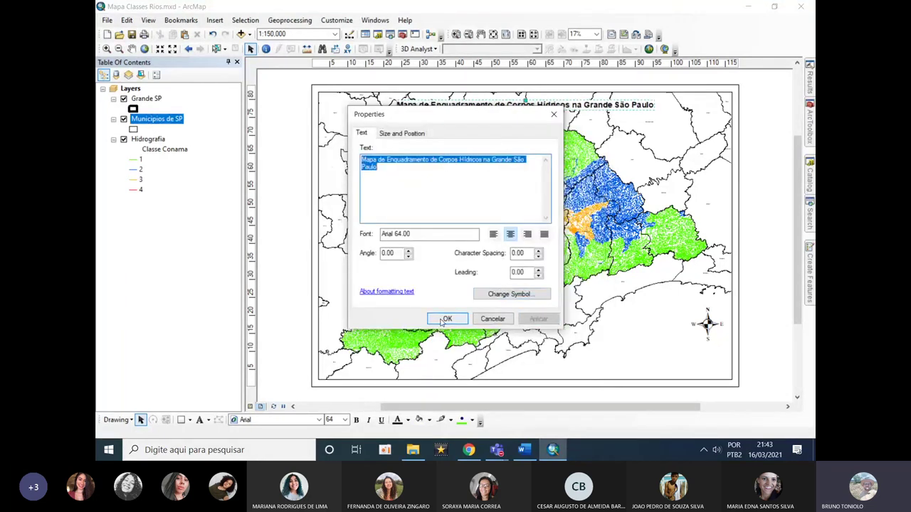
Confirm the map title's properties and clear the selection of layout elements.
click(447, 318)
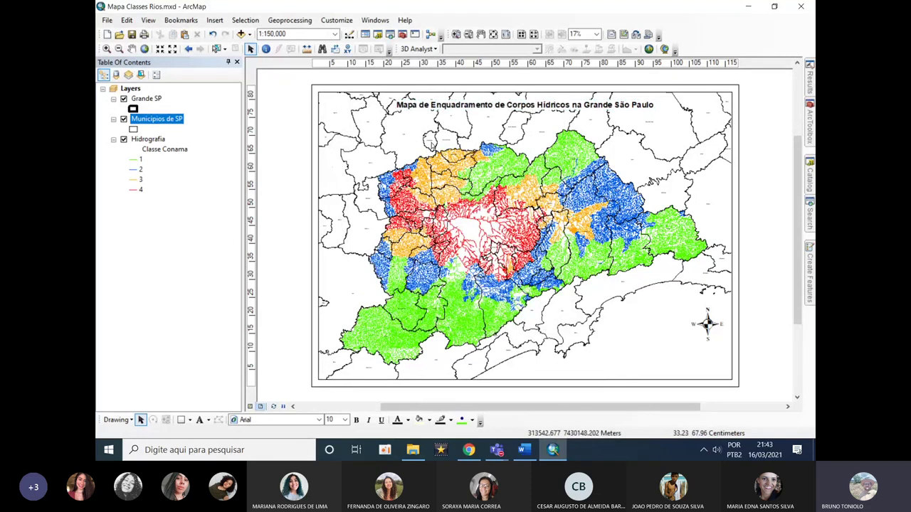
click(707, 324)
click(314, 172)
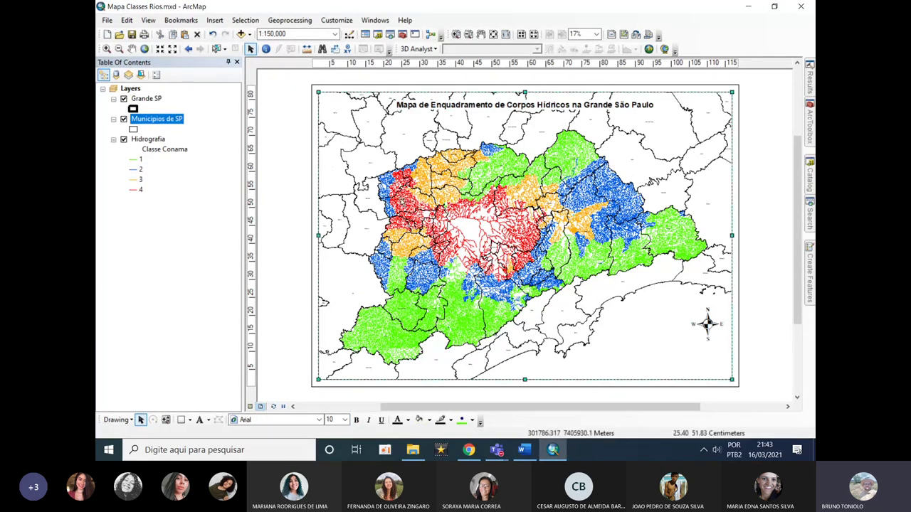
click(271, 92)
Start a new legend and order its items as Hidrografia, Municipios de SP, Grande SP.
click(214, 20)
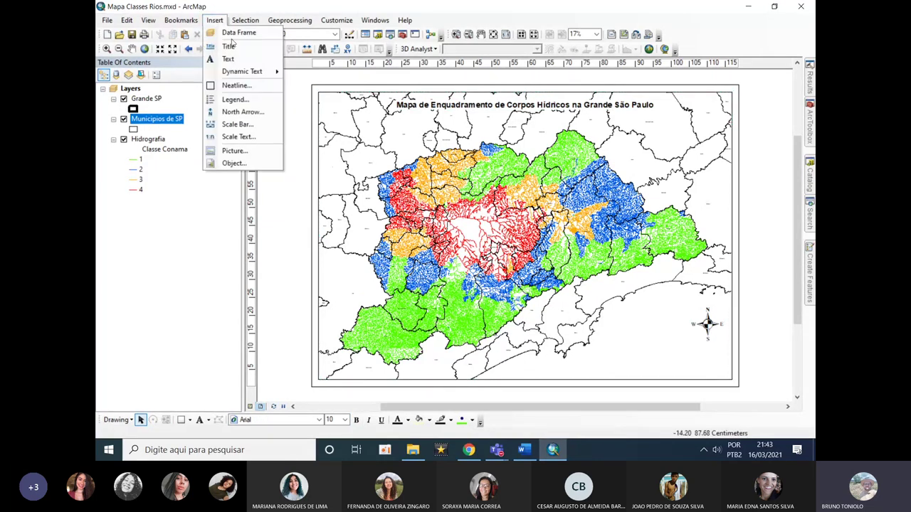
click(249, 97)
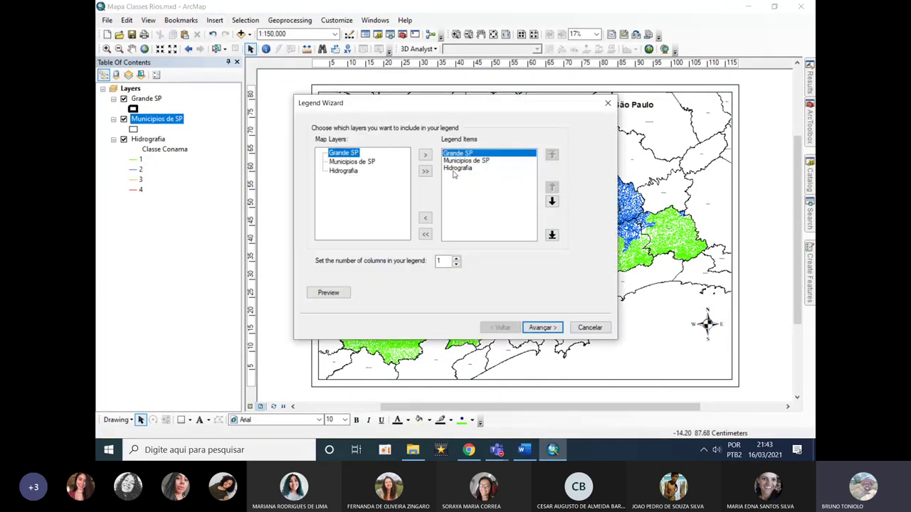
click(460, 168)
click(553, 188)
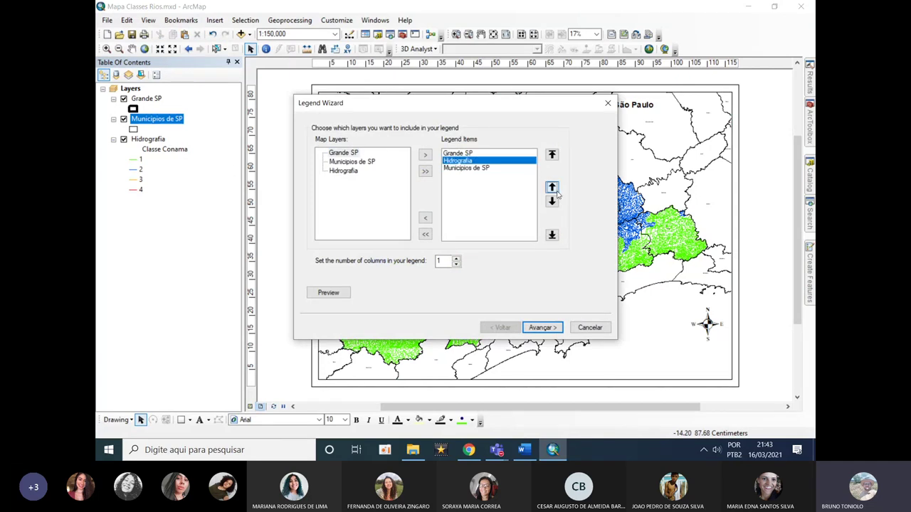
click(552, 187)
click(459, 168)
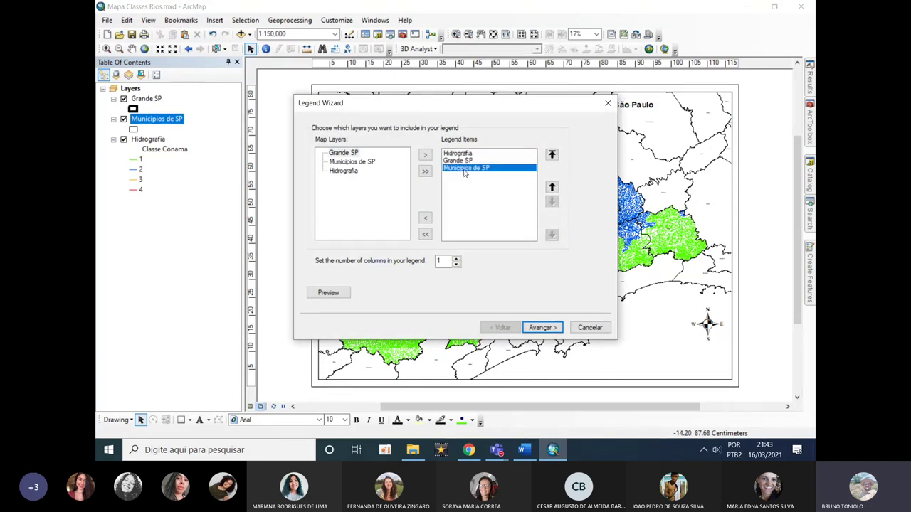
click(552, 188)
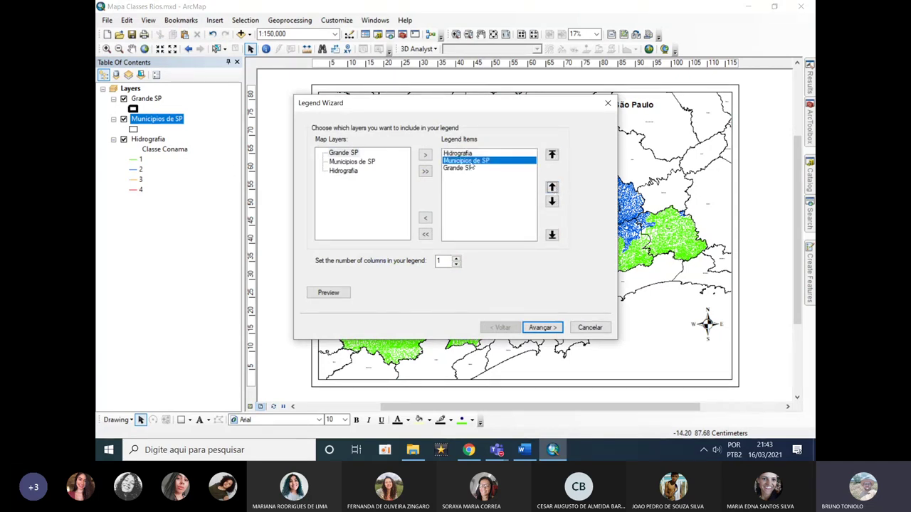
Title the legend "Legenda" and finish creating it with the remaining default settings.
click(543, 329)
click(364, 148)
click(543, 328)
click(543, 328)
click(542, 329)
click(543, 328)
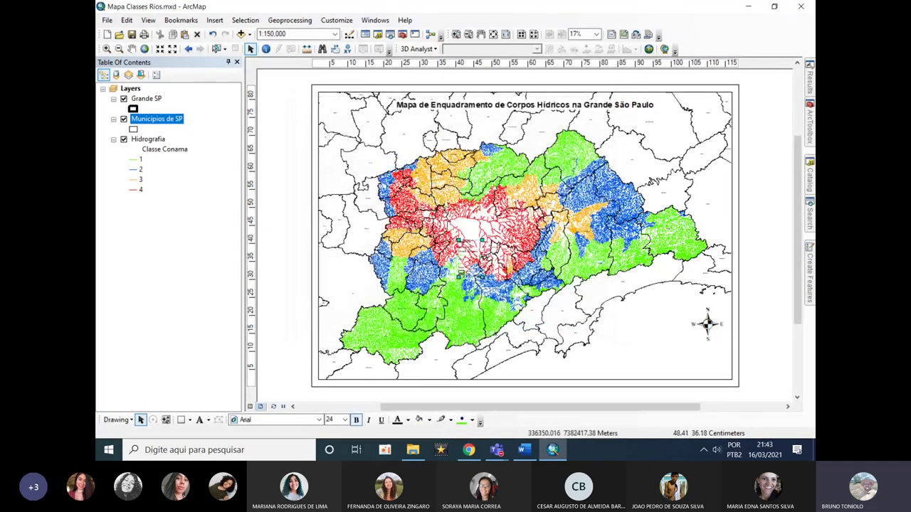
Place the legend in the map's lower-right corner and move the north arrow to the upper-right corner.
drag(467, 252, 634, 308)
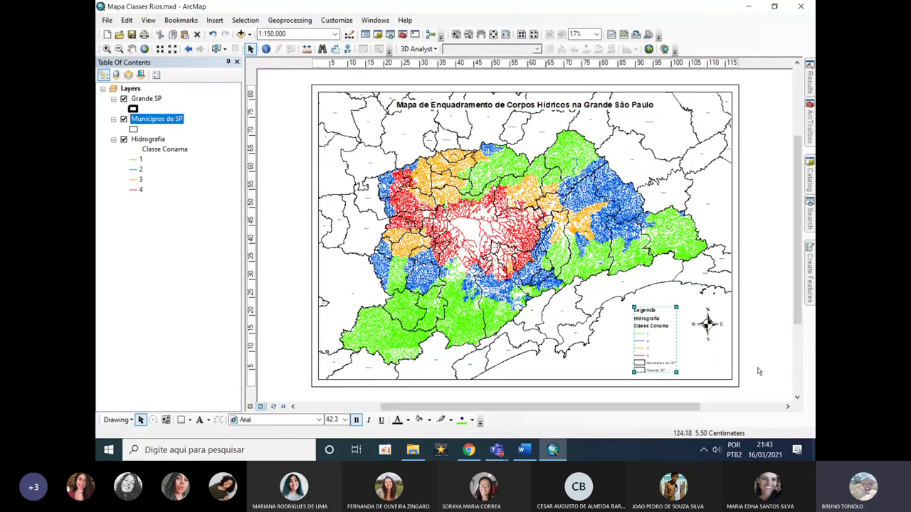
click(716, 353)
drag(708, 326, 705, 122)
drag(643, 342, 694, 346)
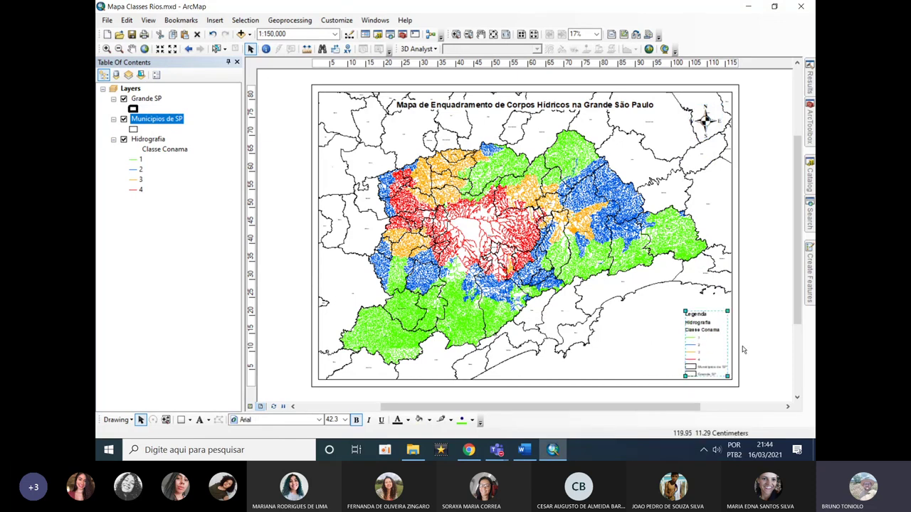
Open the legend's properties and apply font size 24 to the labels of all three legend items.
double_click(703, 336)
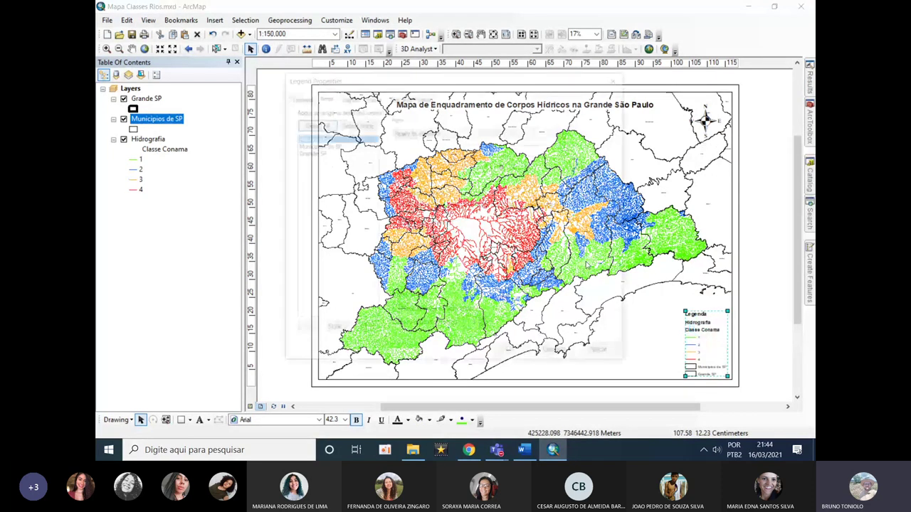
shift+click(314, 159)
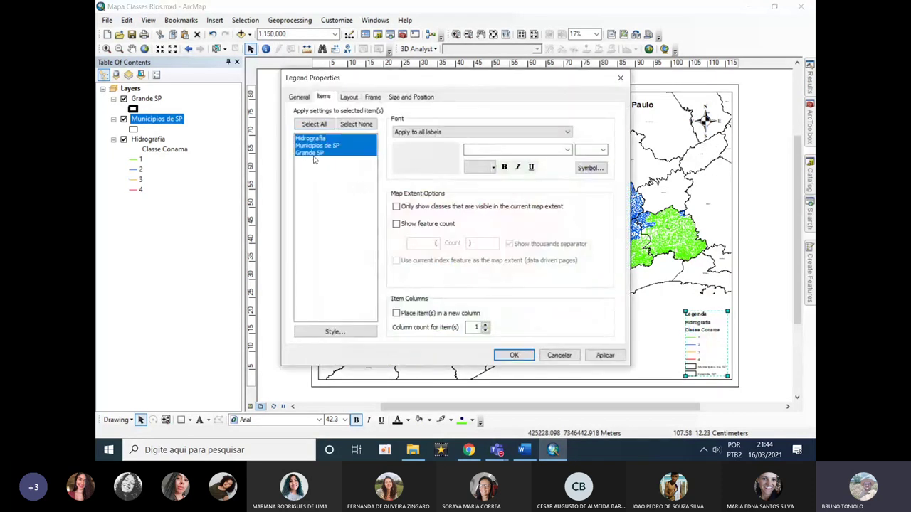
click(602, 150)
click(590, 258)
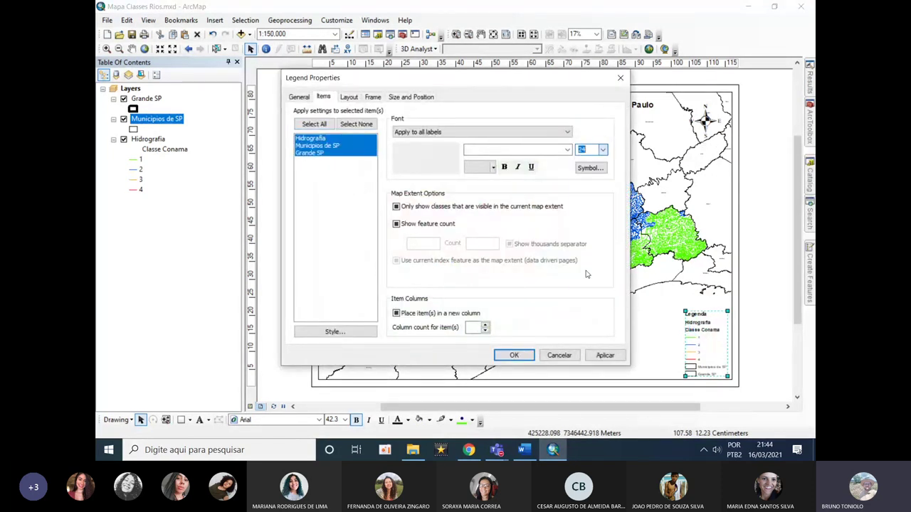
click(603, 354)
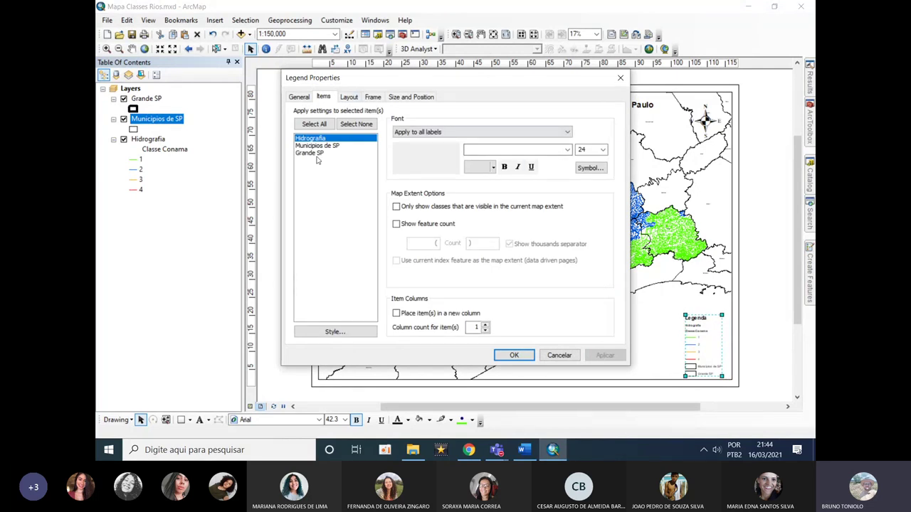
Set the label font size of all three legend items to 48 and apply it.
shift+click(318, 158)
click(603, 150)
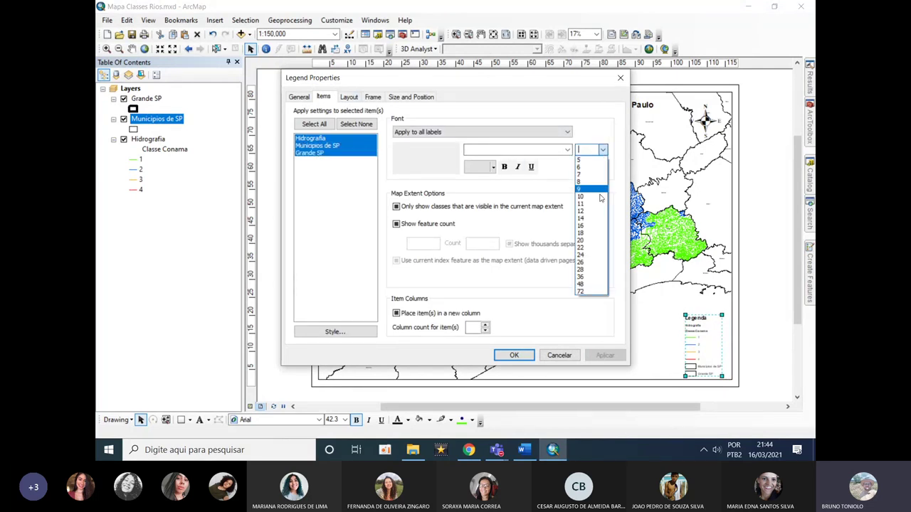
click(589, 287)
click(603, 355)
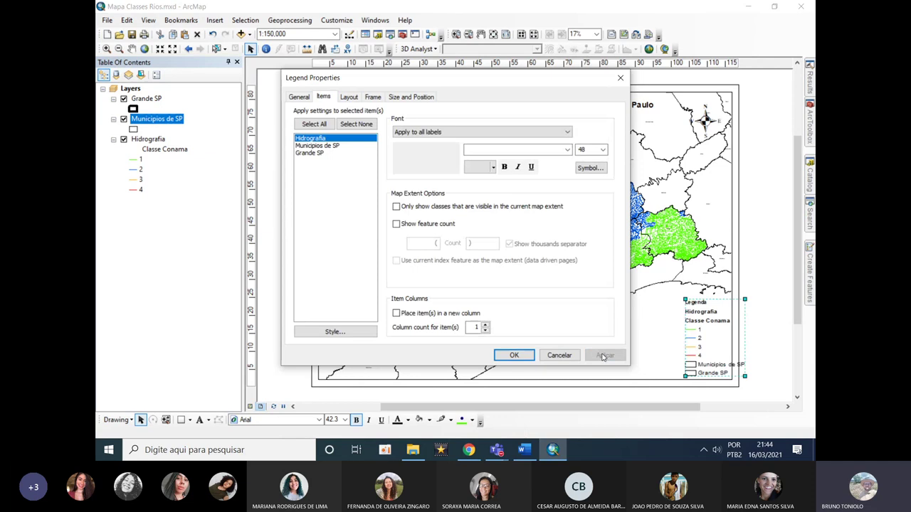
Set the label font size of Hidrografia, Municipios de SP and Grande SP to 40 and apply it.
shift+click(314, 154)
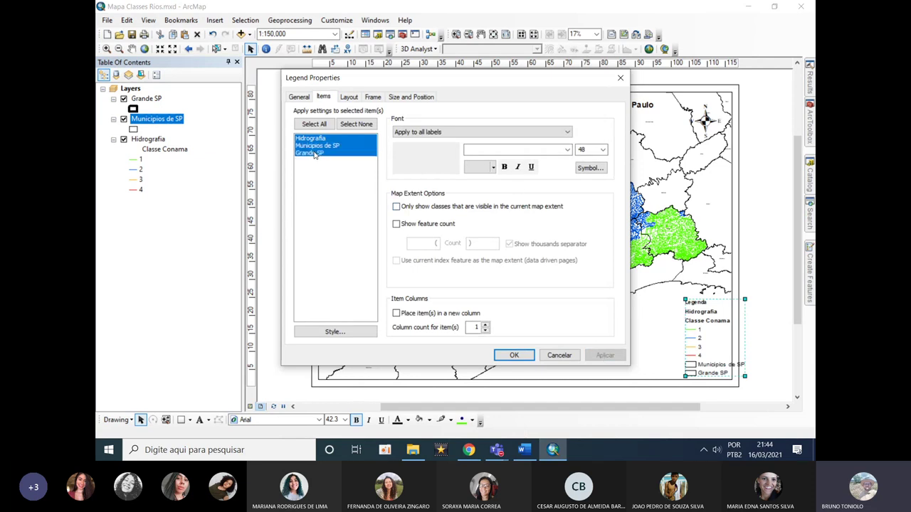
text(40)
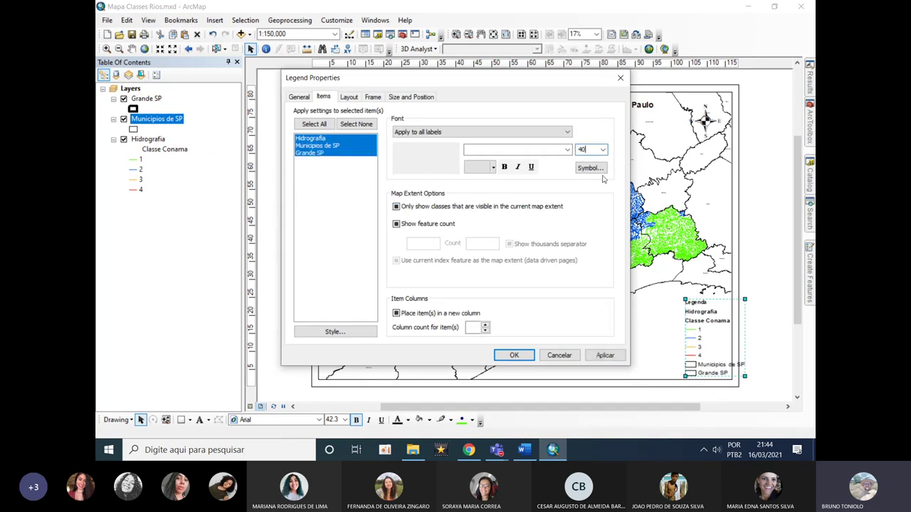
click(605, 355)
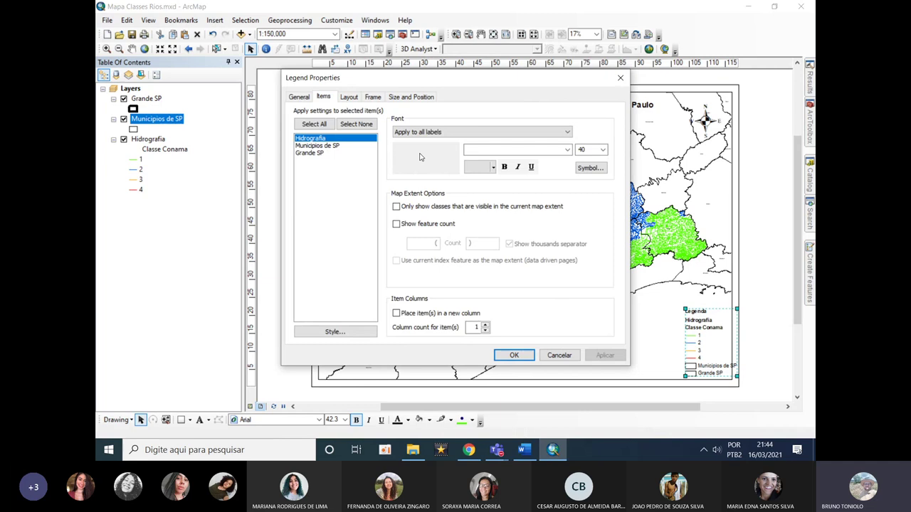
Set the legend title's font size to 40, apply it and confirm the legend properties.
click(311, 97)
click(600, 144)
click(579, 246)
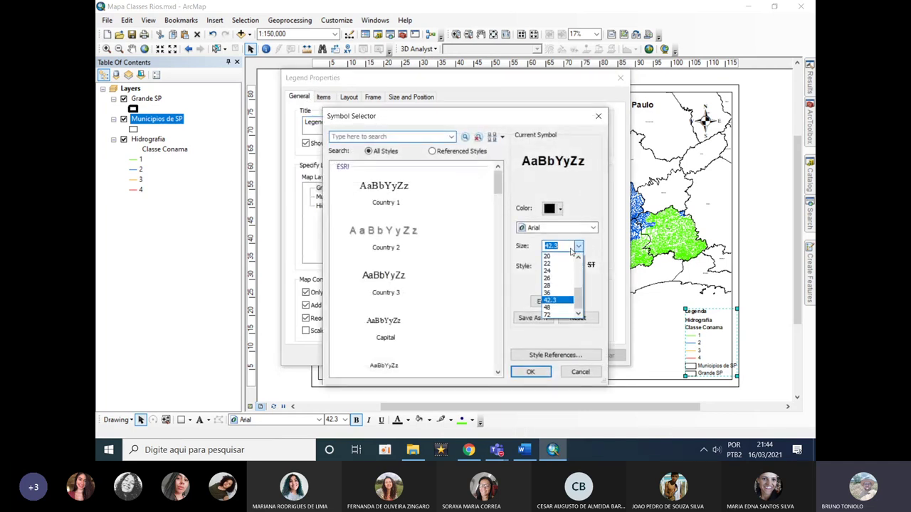
scroll(562, 269, up, 2)
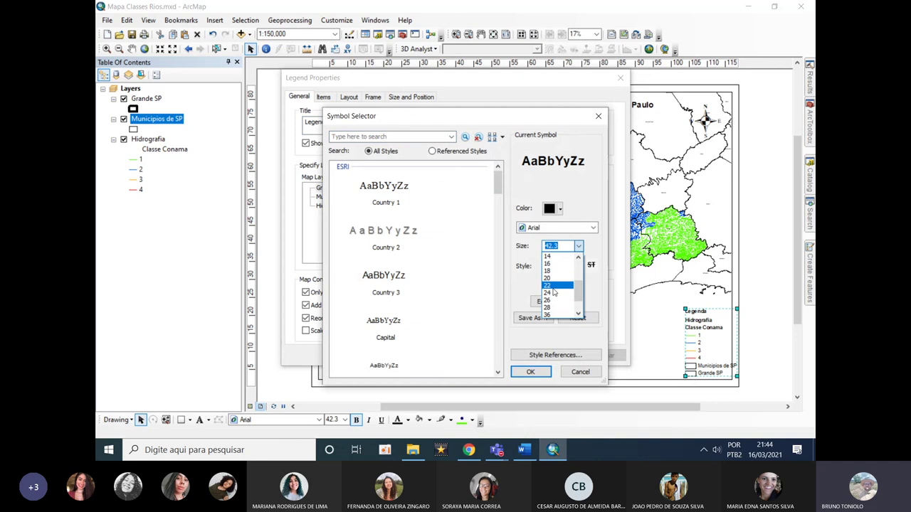
scroll(569, 270, down, 1)
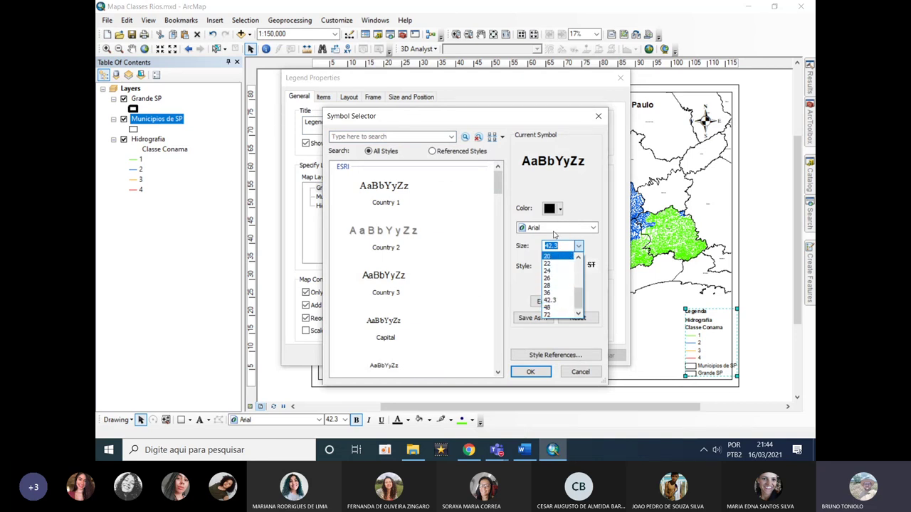
text(40)
key(Return)
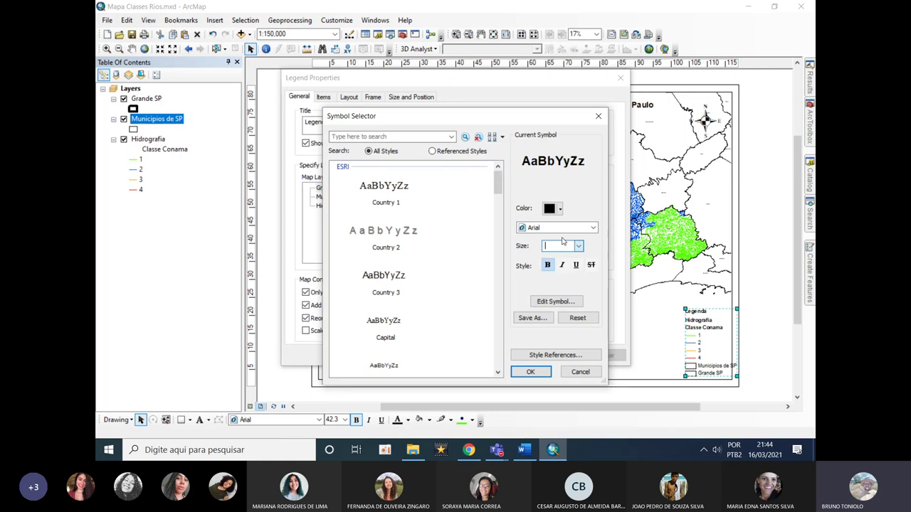
click(530, 371)
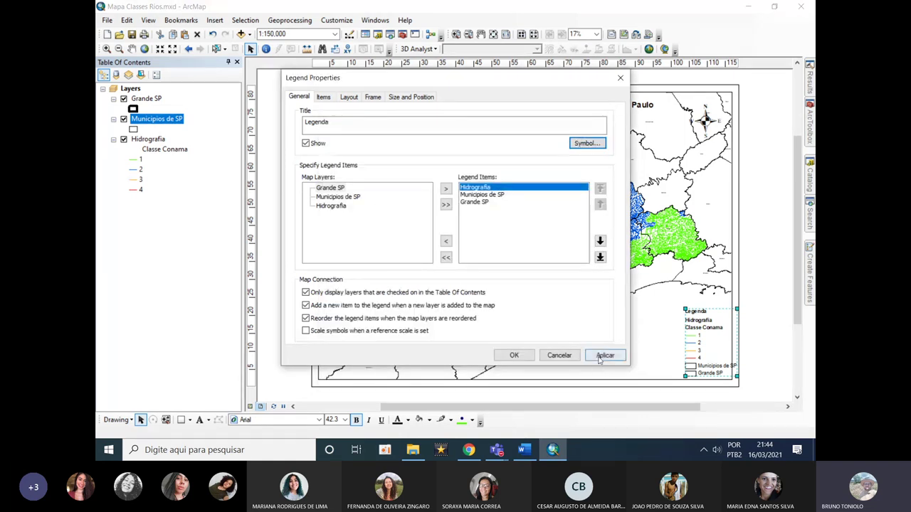
click(600, 359)
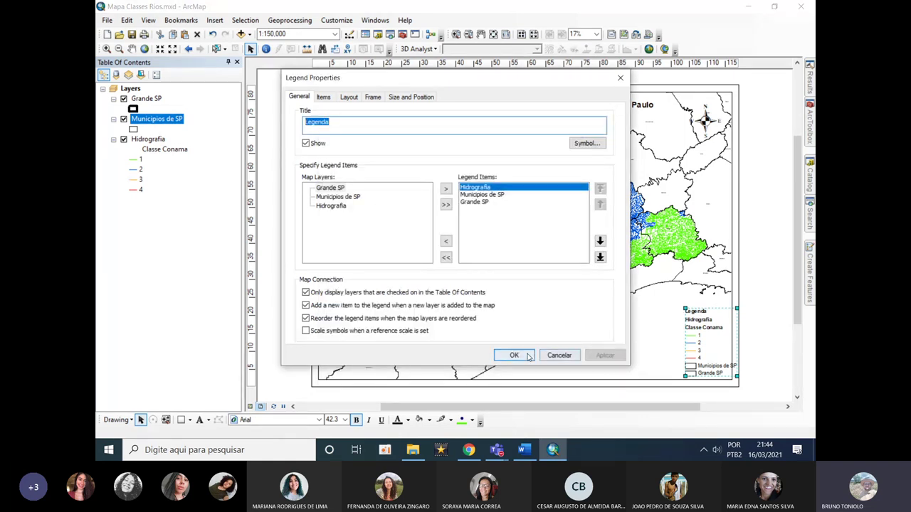
click(525, 356)
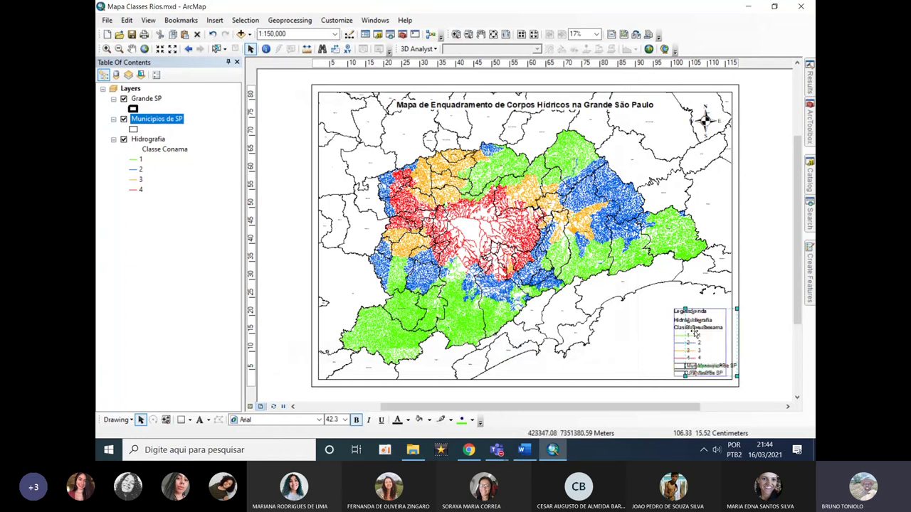
Shift the legend slightly inward so it fits inside the map frame's lower-right corner, and clear the selection.
click(754, 353)
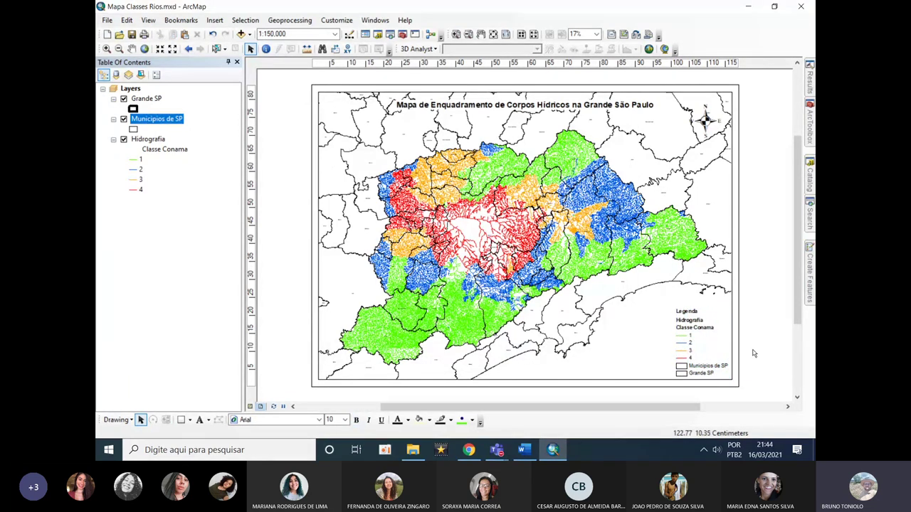
click(704, 121)
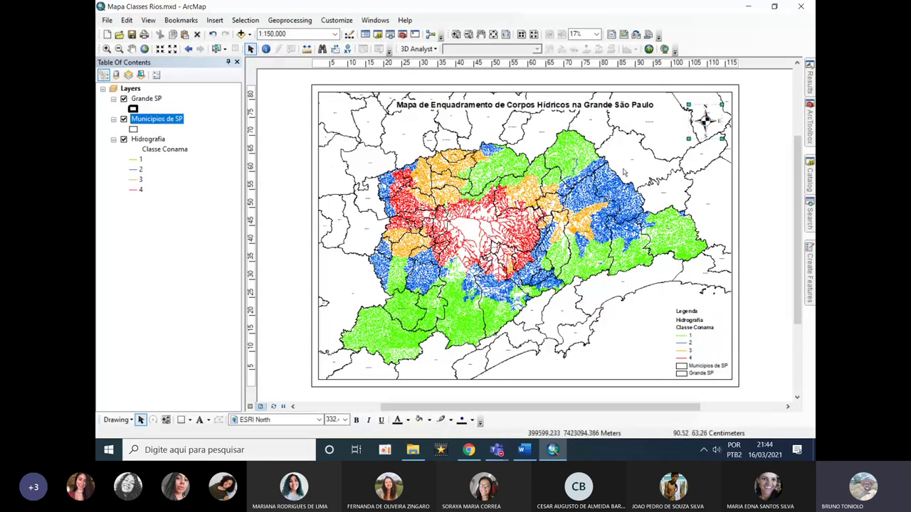
click(594, 371)
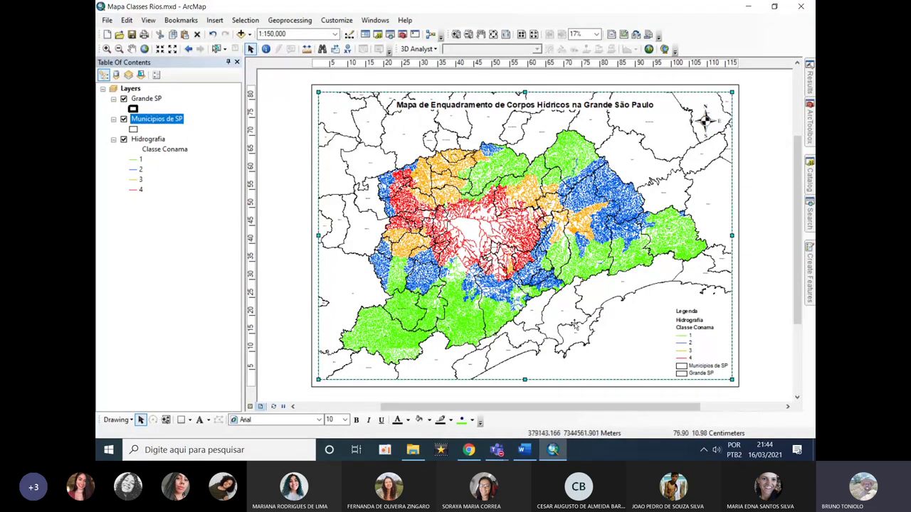
click(265, 237)
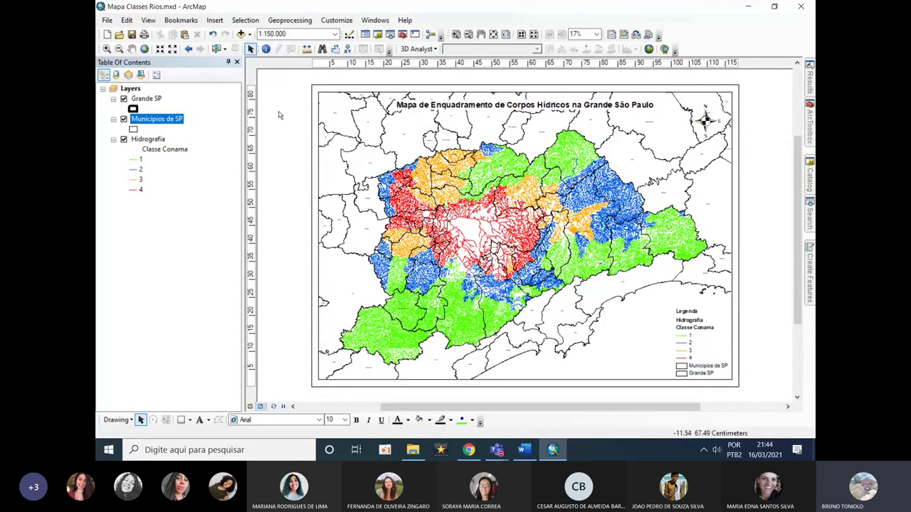
Insert an Alternating Scale Bar 1 and place it along the map's bottom edge beside the legend.
click(214, 20)
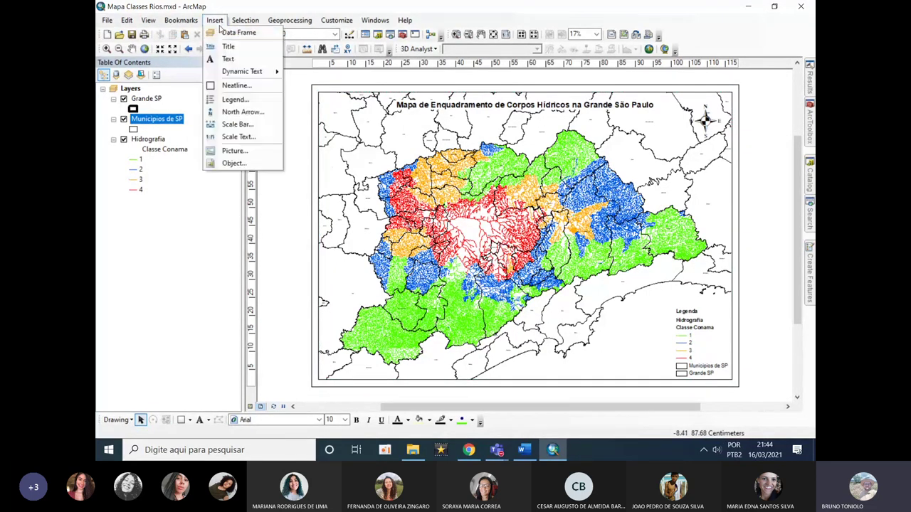
click(237, 126)
drag(200, 24, 281, 57)
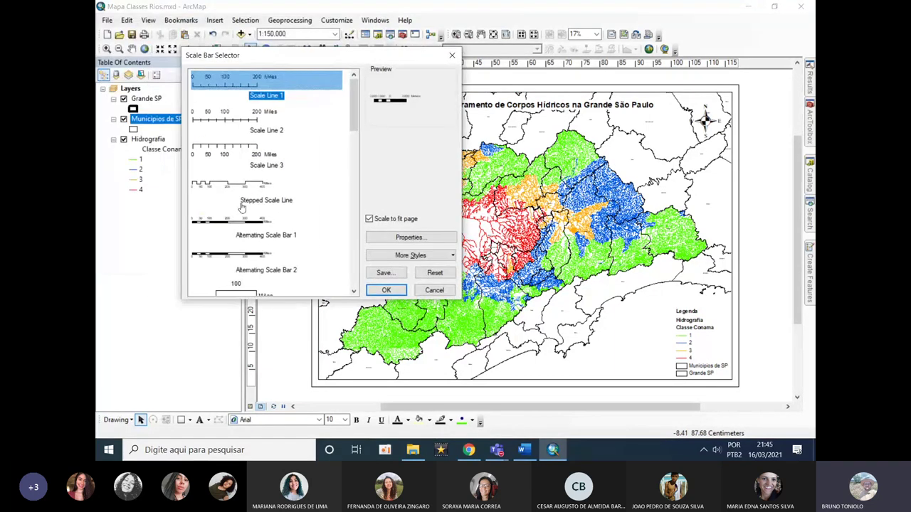
click(232, 226)
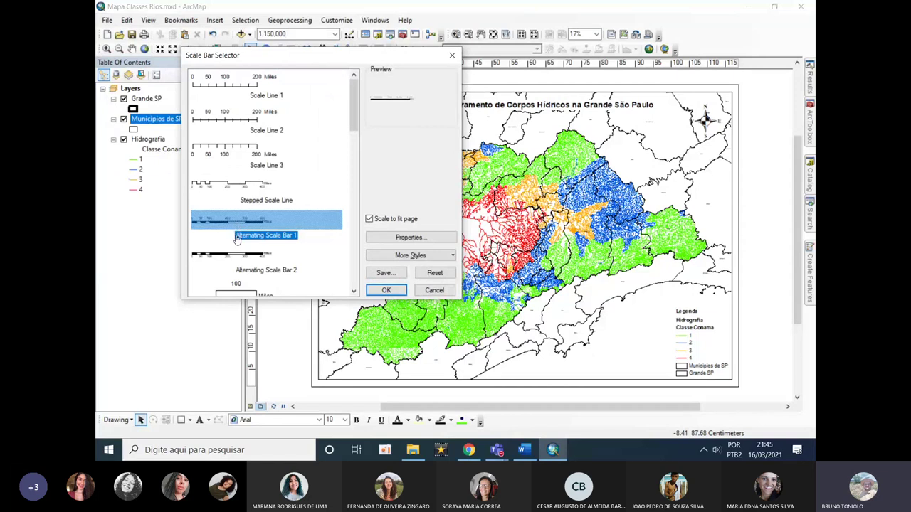
click(386, 290)
drag(545, 246, 595, 371)
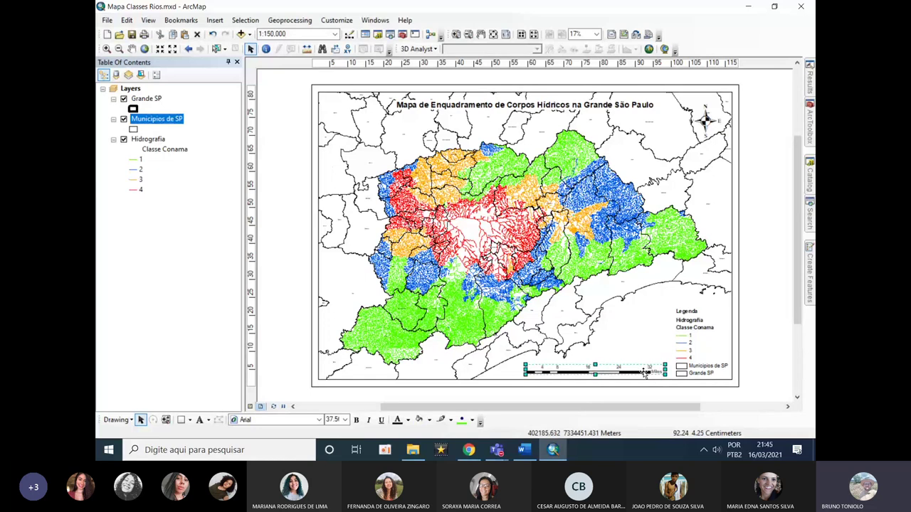
Set the scale bar's division units to Kilometers with label km, 2 divisions and 2 subdivisions, and confirm its properties.
right_click(644, 373)
click(648, 369)
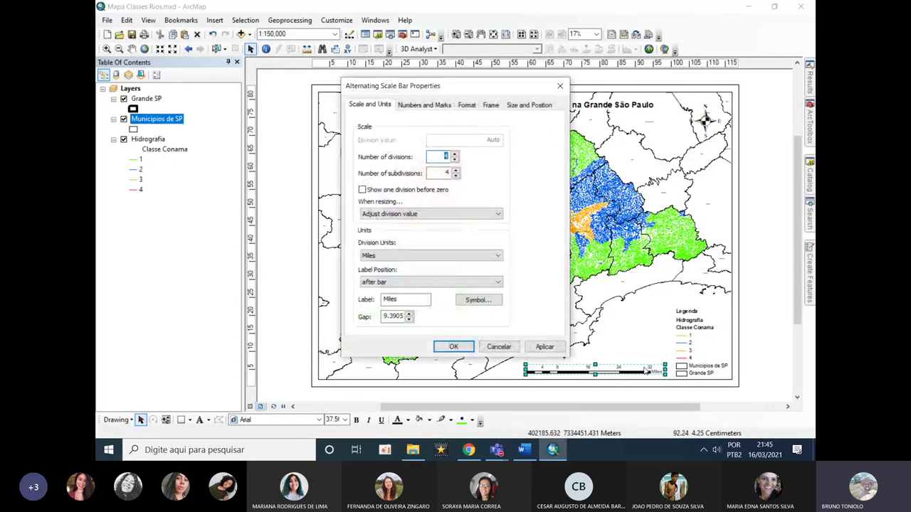
click(386, 254)
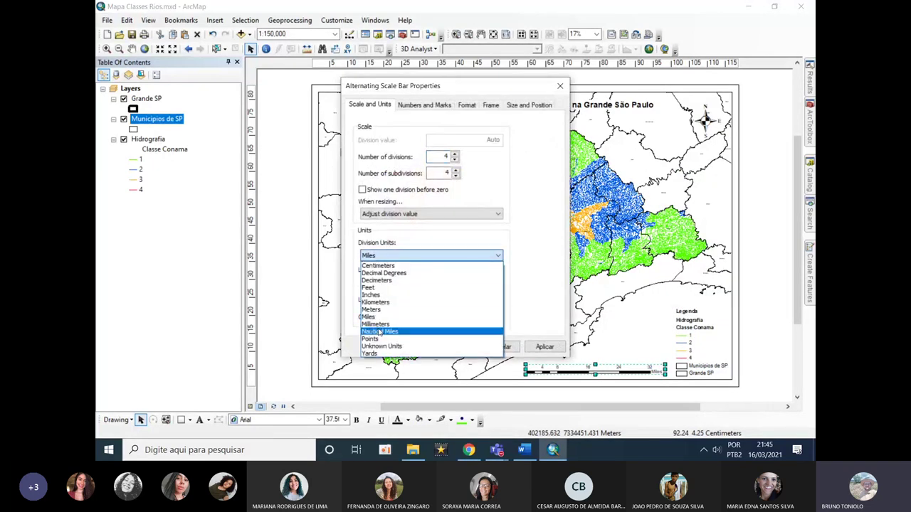
click(388, 305)
drag(423, 299, 331, 306)
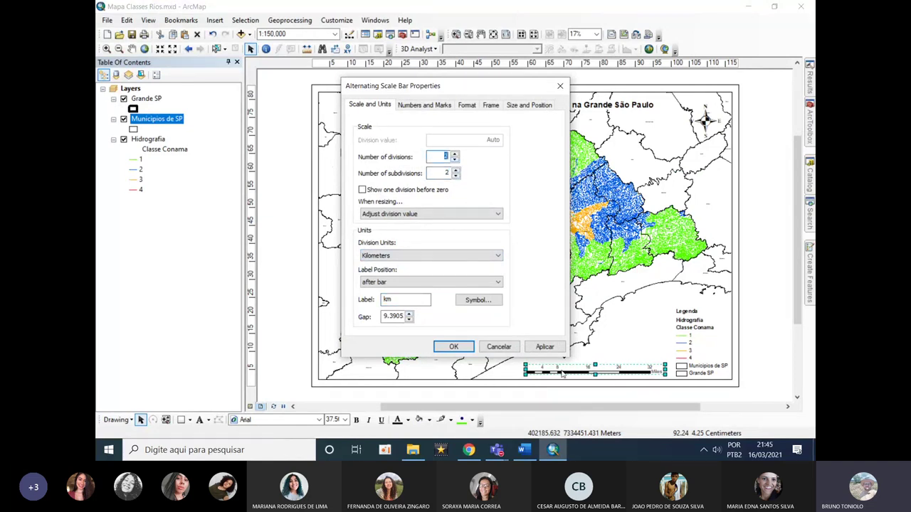
click(548, 346)
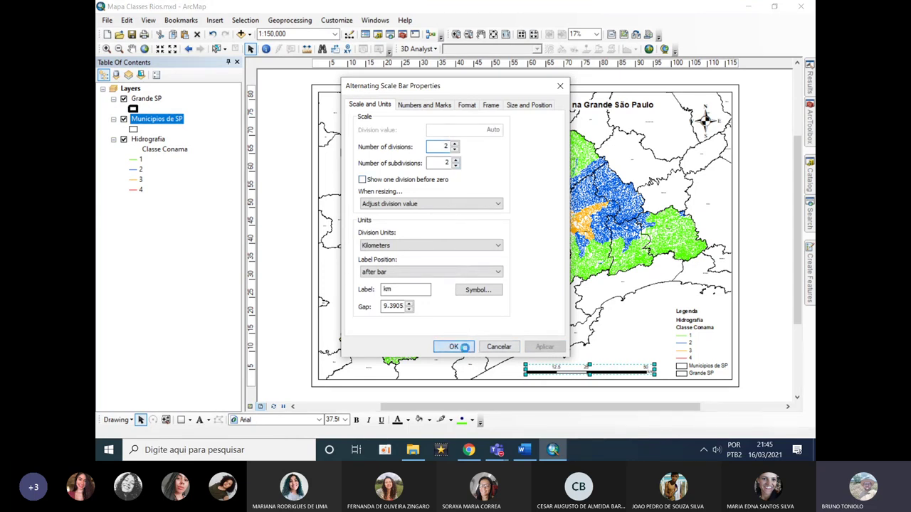
click(468, 348)
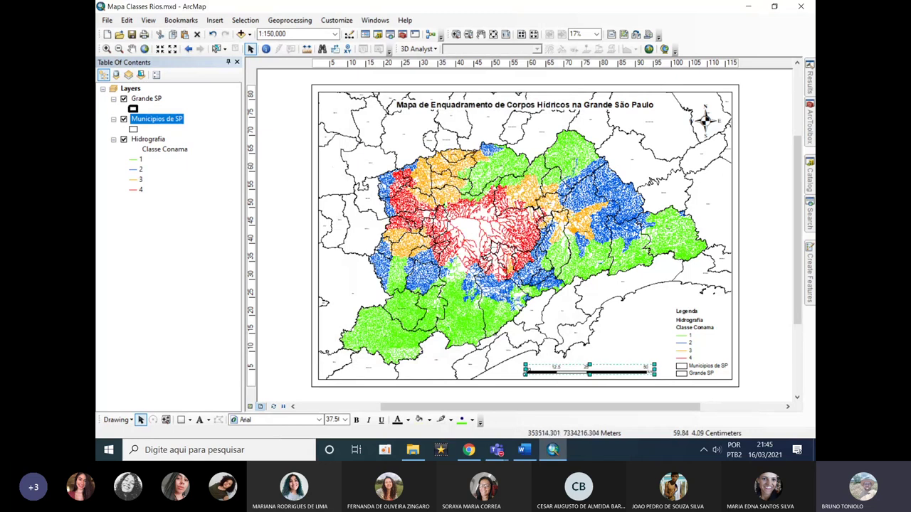
Shorten the scale bar to span 40 km, place it close beside the legend on the map's bottom edge, and clear the selection.
drag(559, 369, 553, 371)
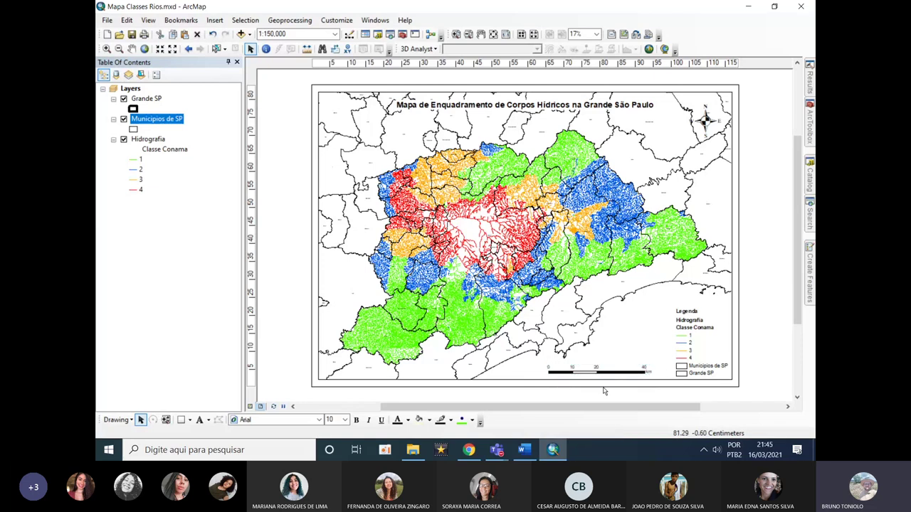
drag(599, 374, 616, 376)
click(620, 391)
click(616, 374)
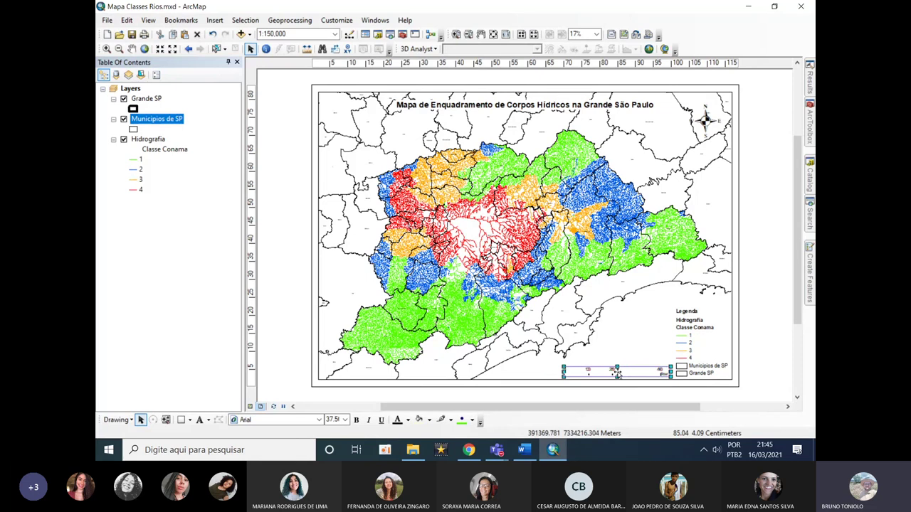
click(616, 397)
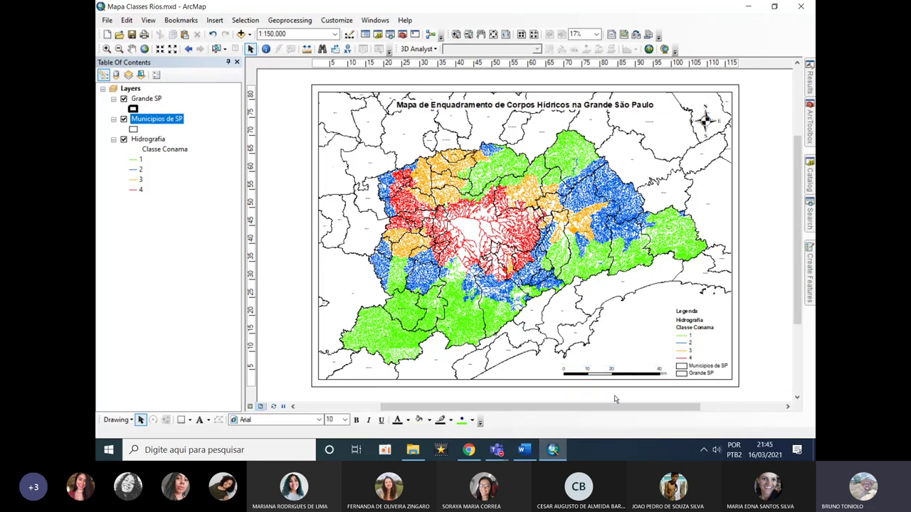
Shift the north arrow slightly within the map frame's upper-right corner.
click(704, 126)
click(704, 121)
drag(706, 121, 708, 123)
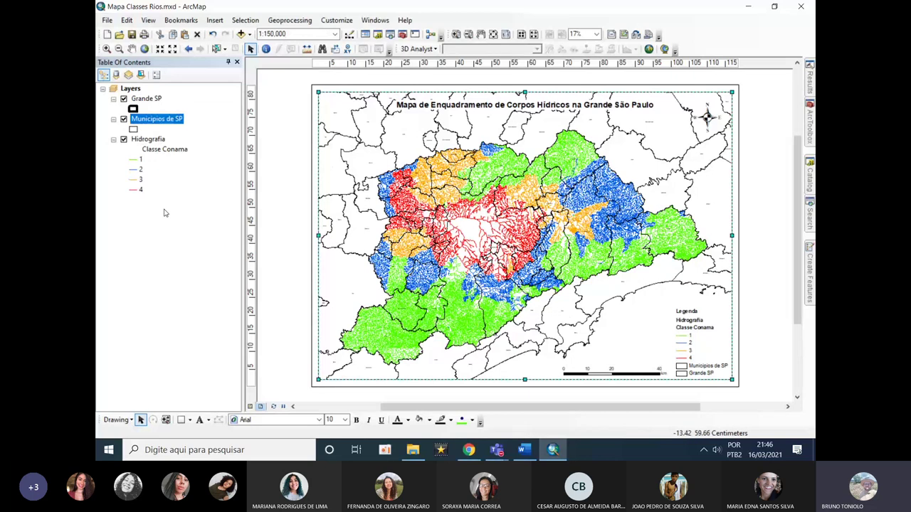
Open the label properties of the Municipios de SP layer and apply font sizes 10 and 16 in turn.
right_click(136, 124)
click(162, 352)
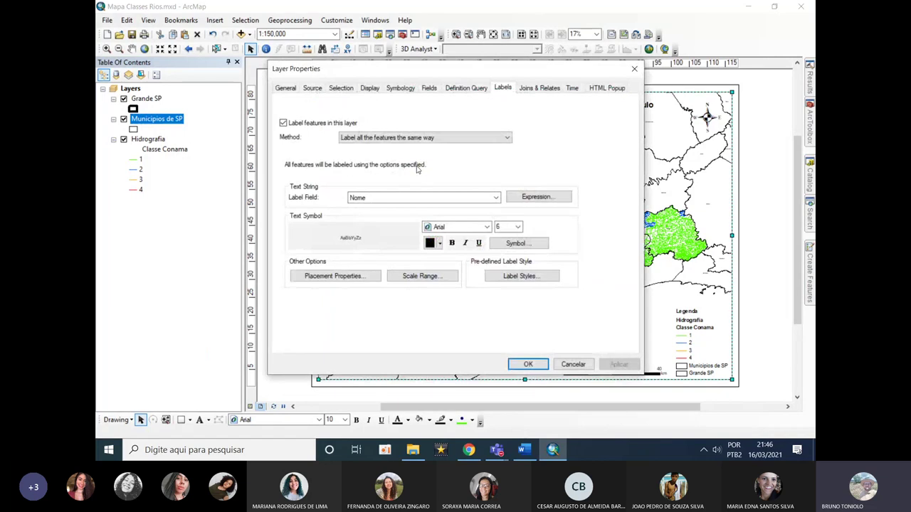
click(518, 226)
click(504, 268)
click(603, 364)
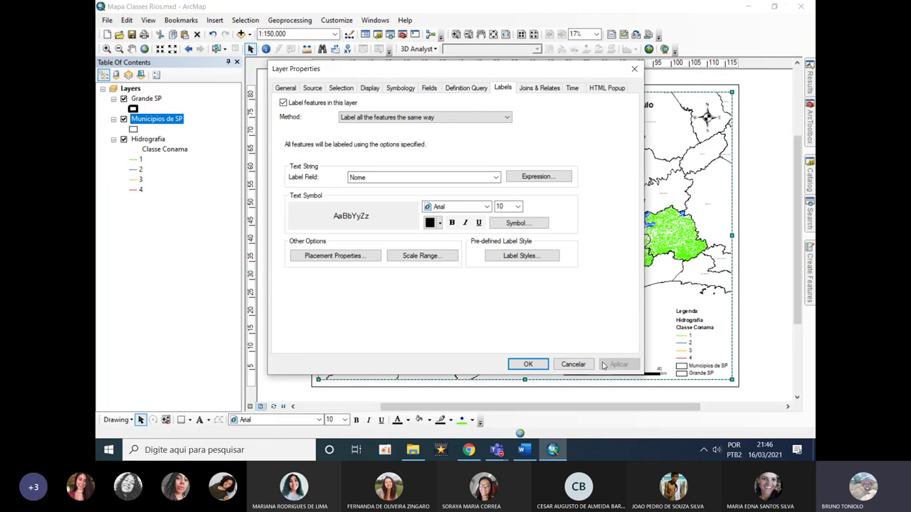
click(518, 207)
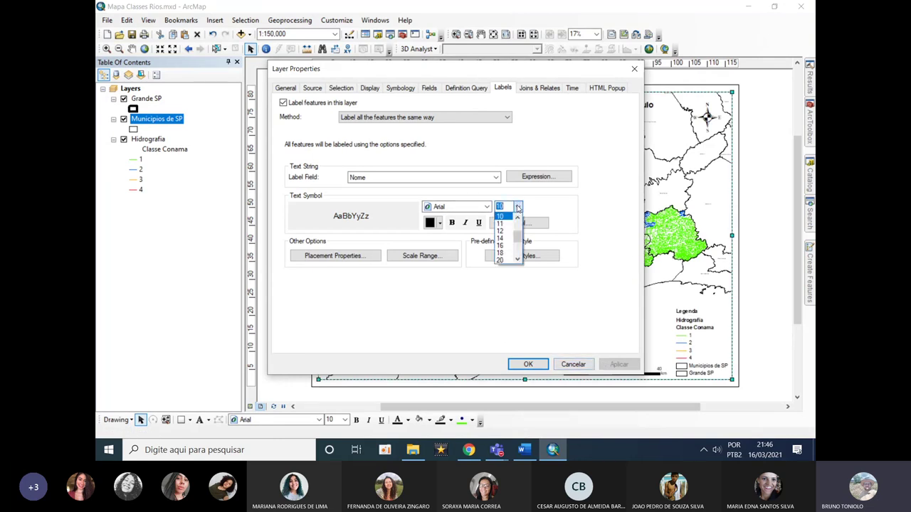
click(504, 250)
click(616, 364)
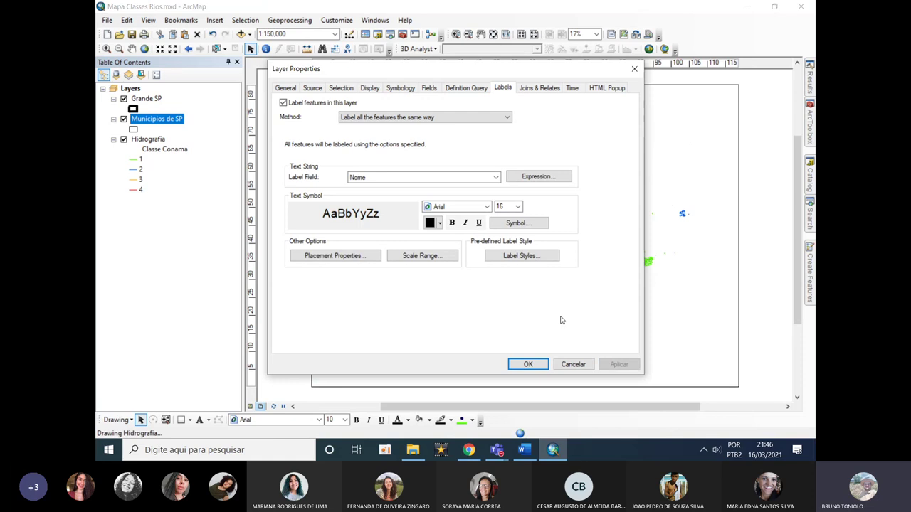
Set the Municipios de SP labels to bold Arial size 20, apply the change and confirm the layer properties.
mouse_move(484, 75)
mouse_down()
mouse_move(322, 258)
mouse_move(294, 334)
mouse_move(472, 79)
mouse_up()
click(506, 210)
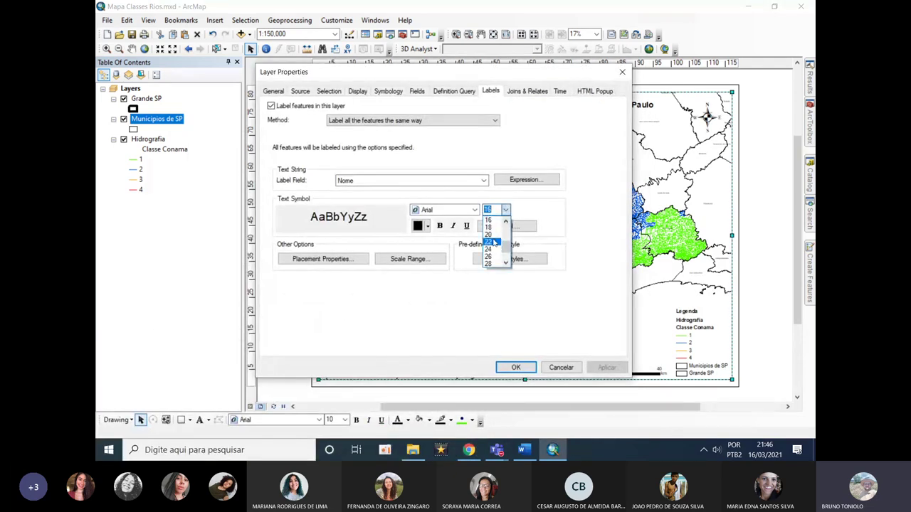
click(495, 234)
click(439, 226)
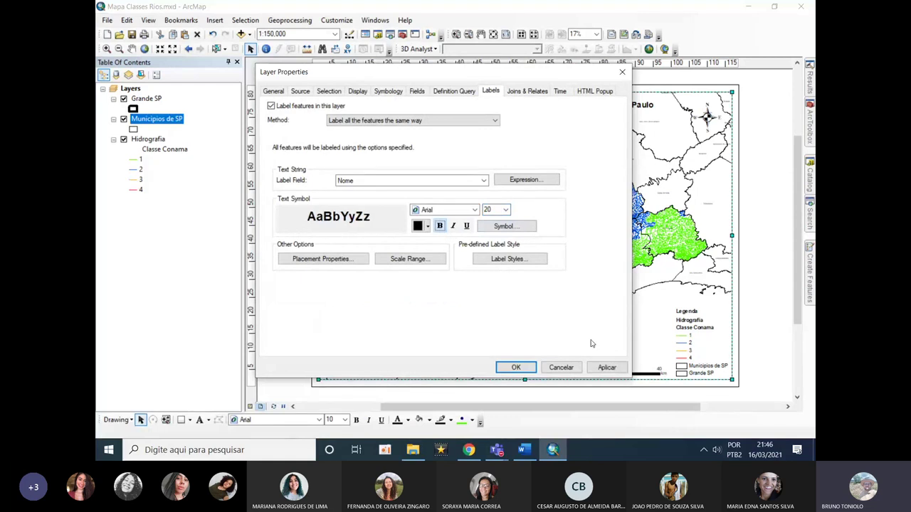
click(606, 367)
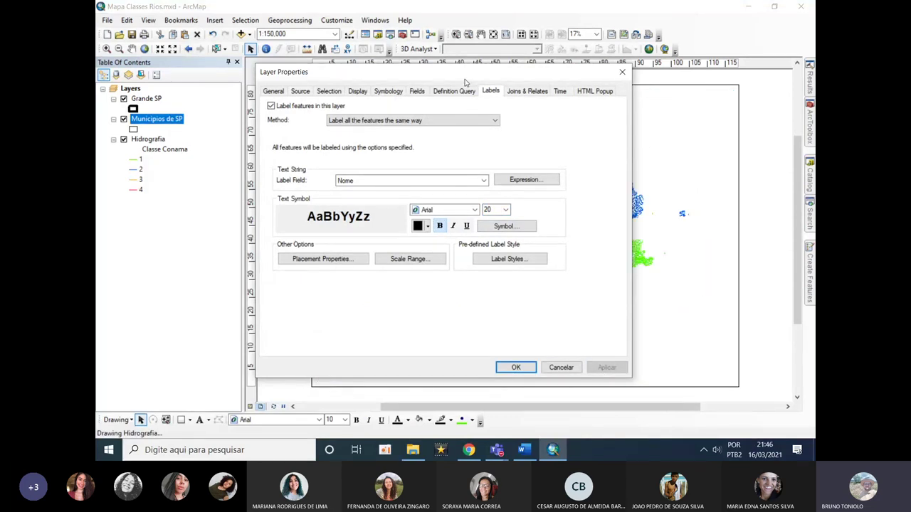
drag(466, 81, 338, 80)
click(385, 368)
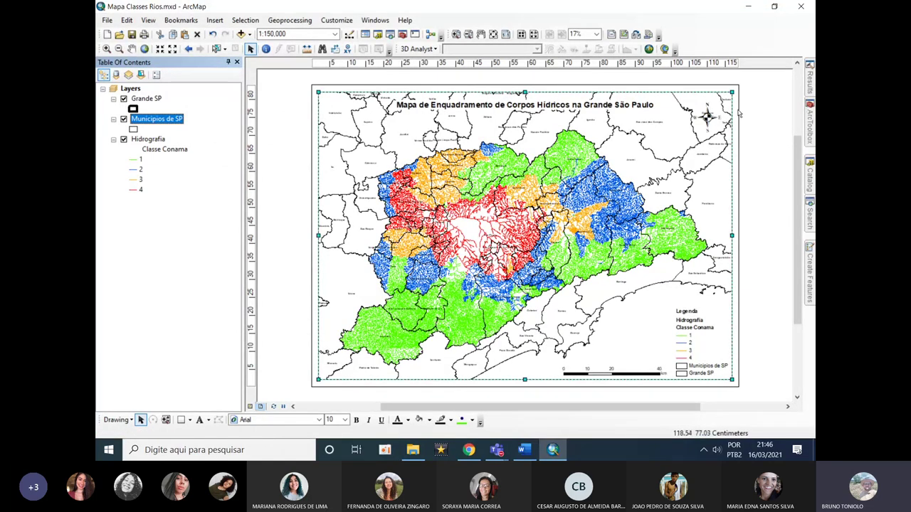
Start a new reference grid for the data frame as a Measured Grid named grade.
click(616, 371)
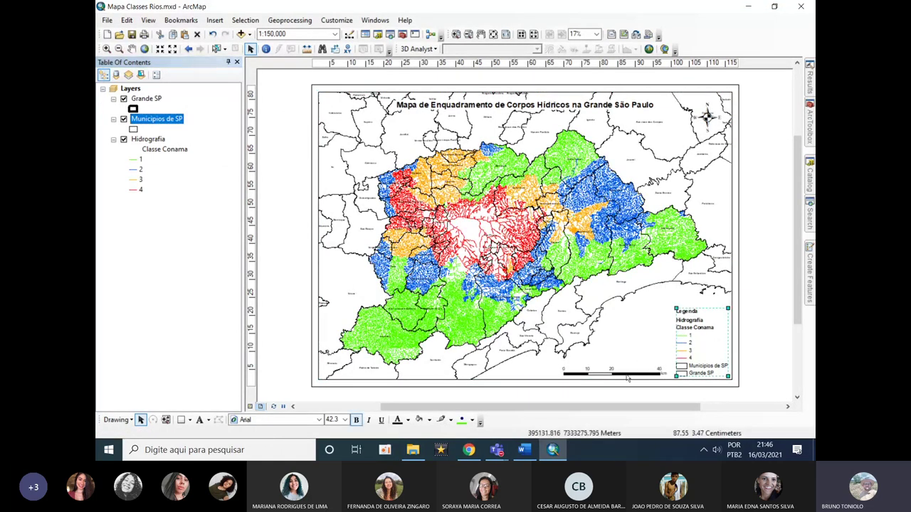
click(605, 379)
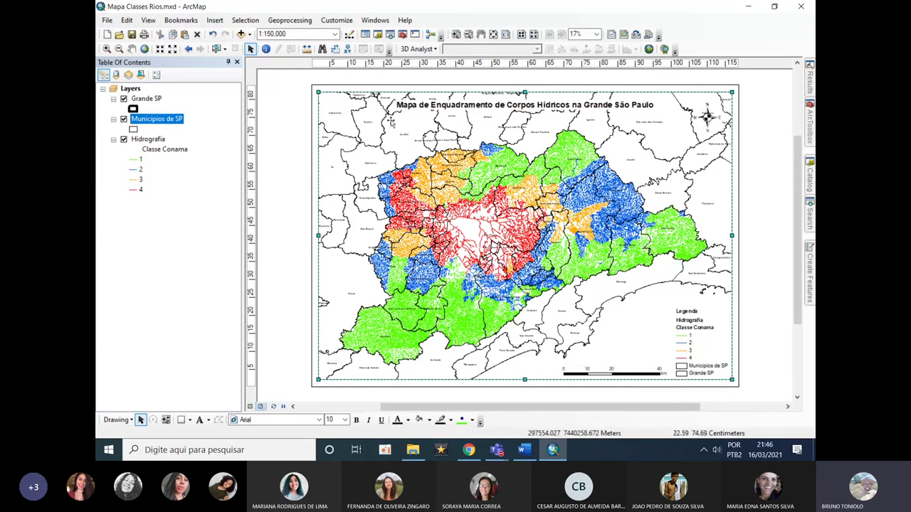
right_click(363, 104)
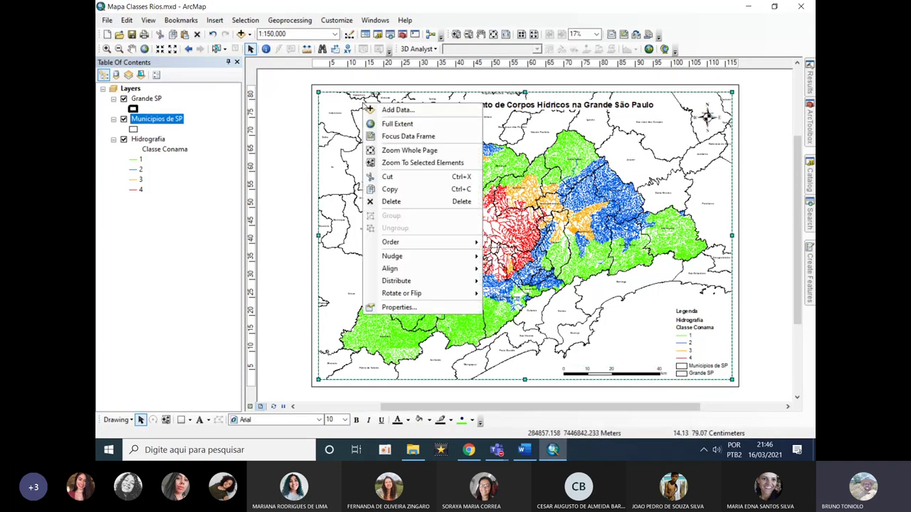
click(412, 307)
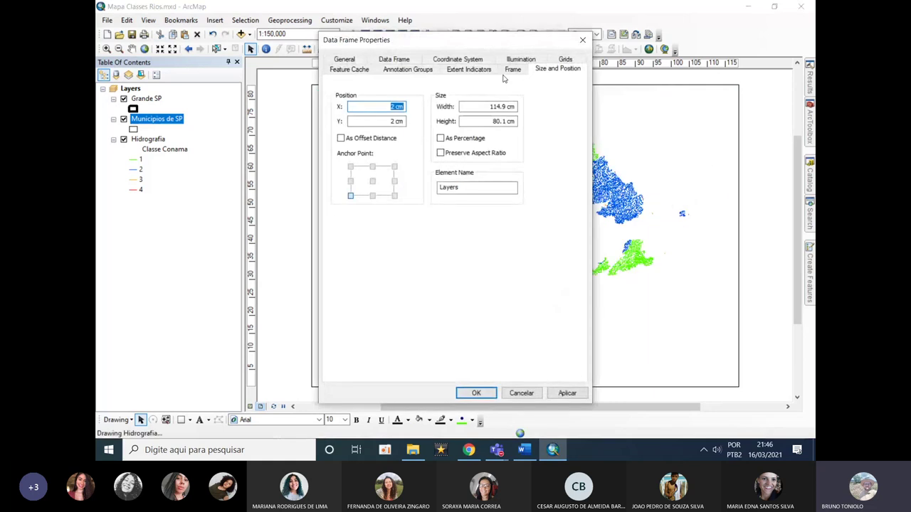
click(563, 60)
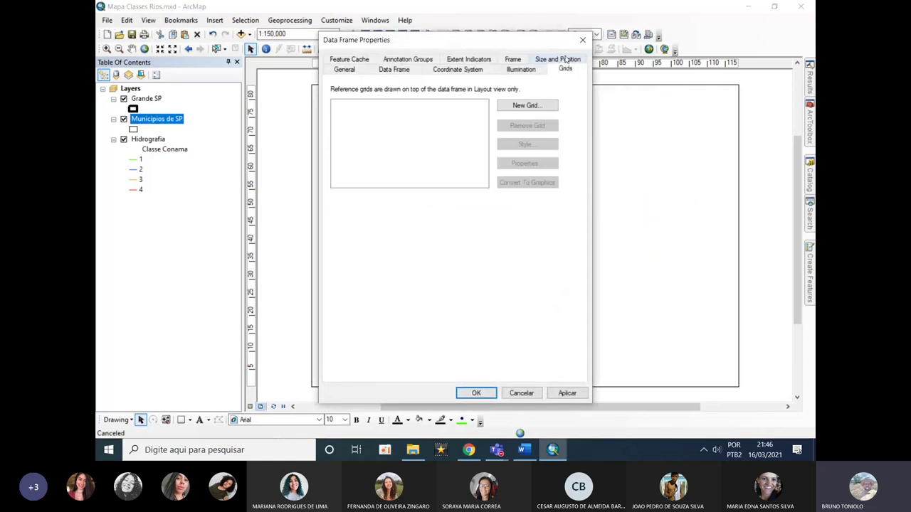
click(528, 106)
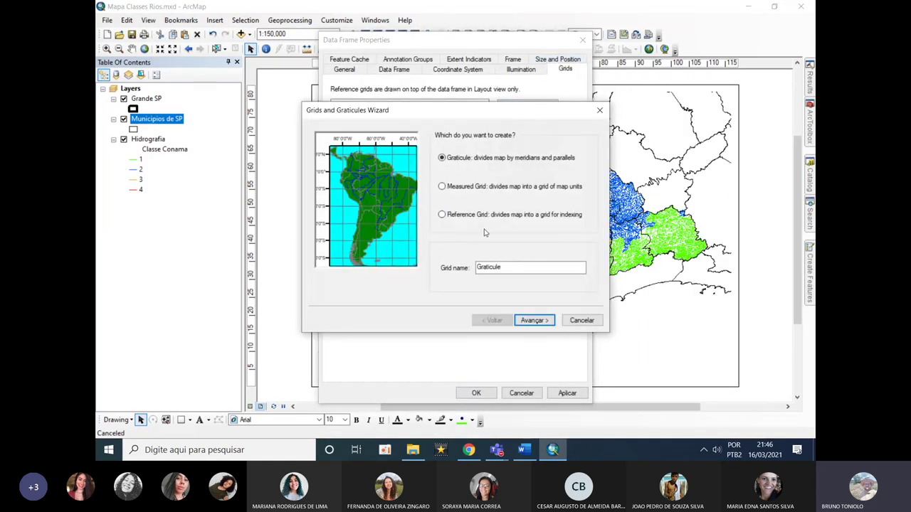
click(464, 217)
click(451, 188)
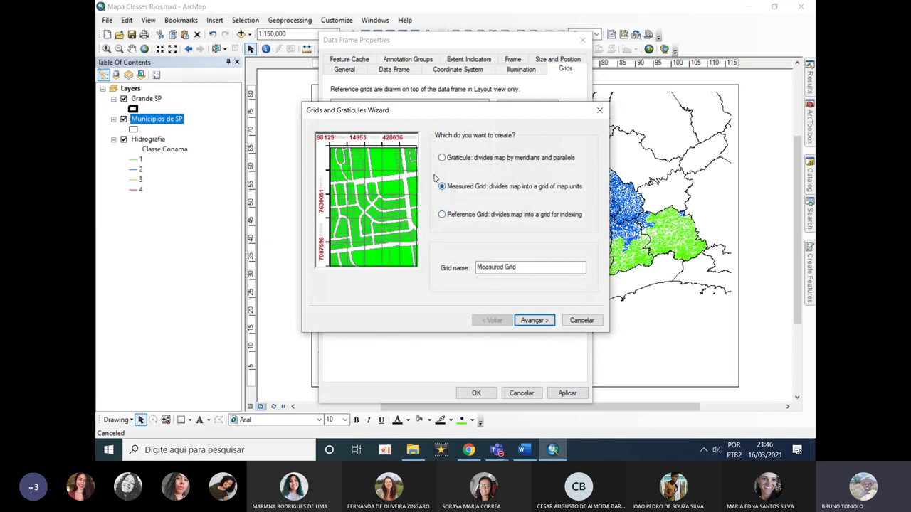
drag(541, 268, 479, 268)
text(grade)
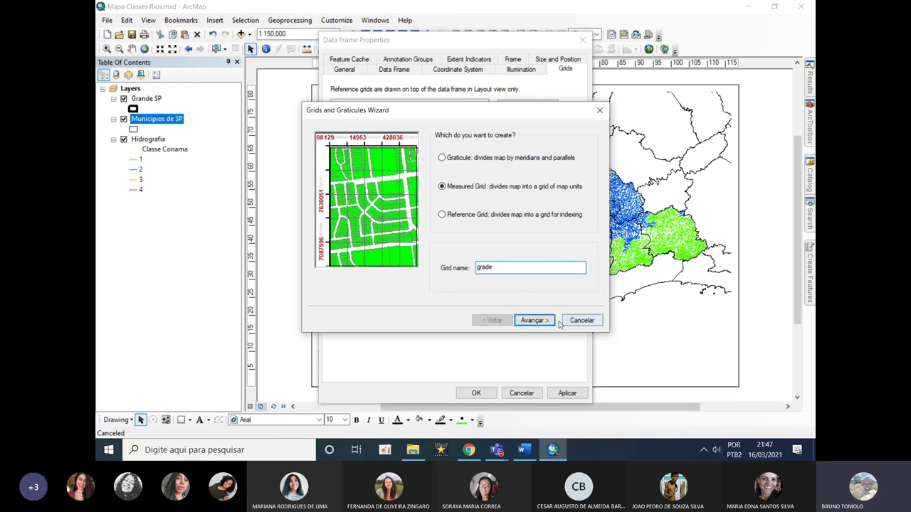
click(537, 321)
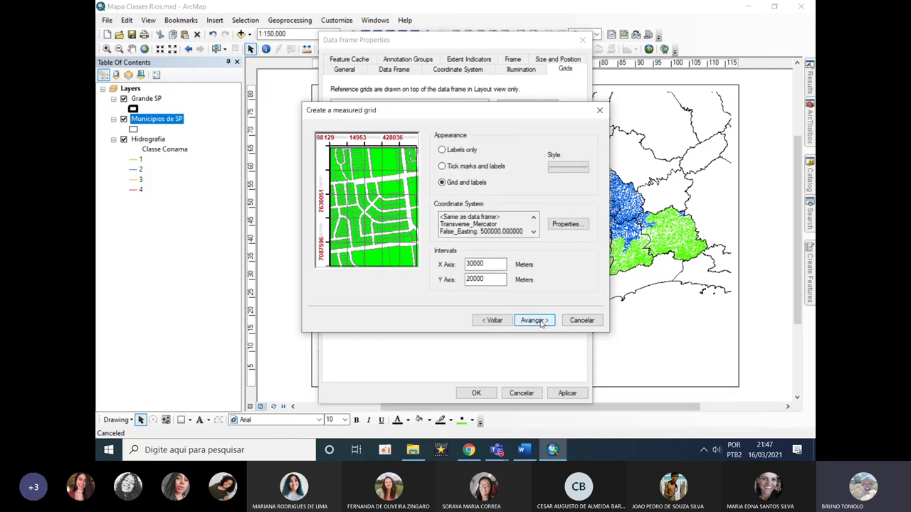
Set the measured grid's appearance to Labels only.
click(446, 151)
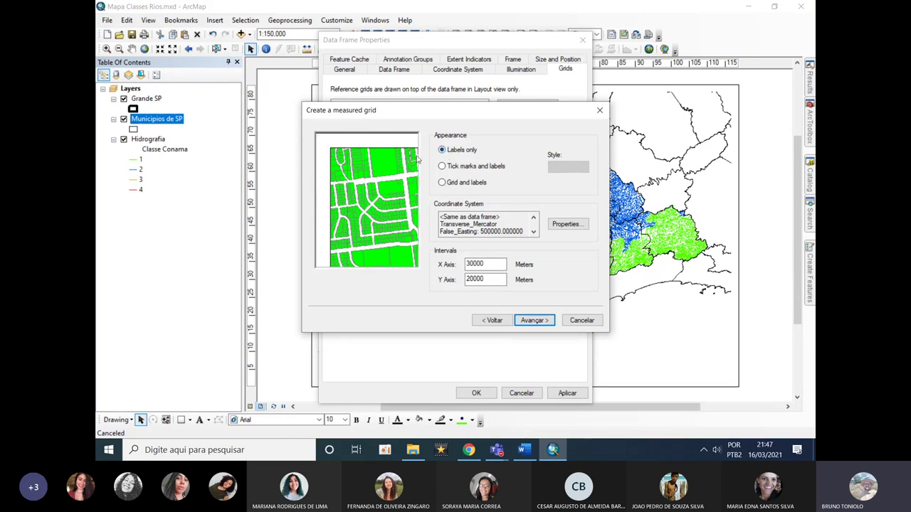
click(442, 152)
click(461, 183)
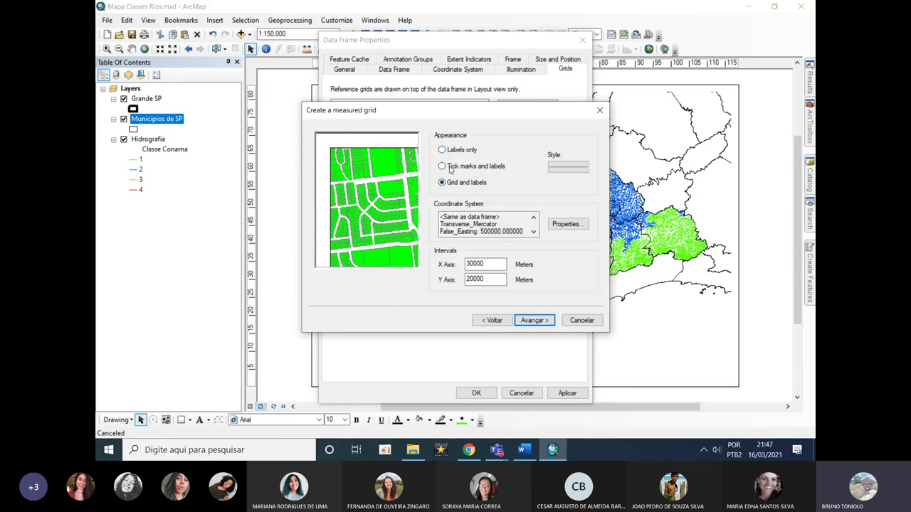
click(449, 183)
click(443, 153)
click(534, 321)
Change the measured grid's X-axis interval, finish the grid, apply it to the data frame and clear the selection.
double_click(490, 268)
text(15)
click(533, 321)
click(534, 320)
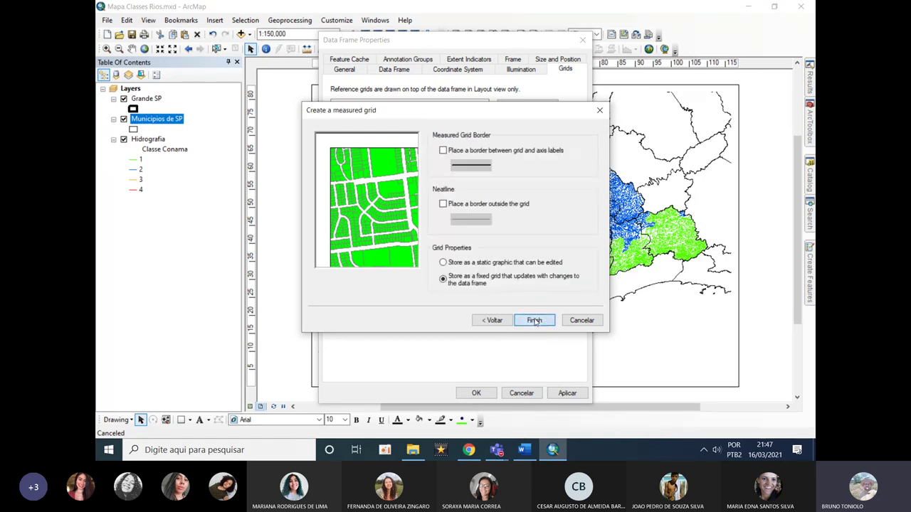
click(534, 321)
click(568, 393)
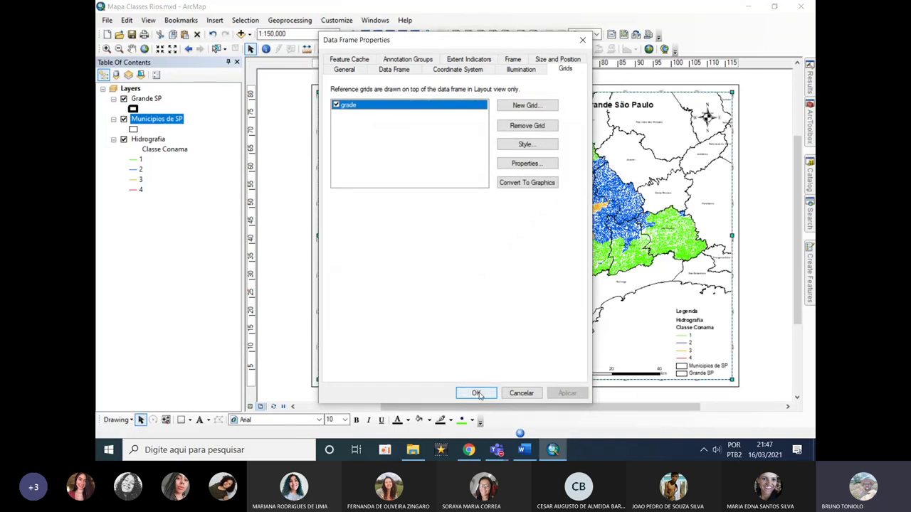
click(477, 394)
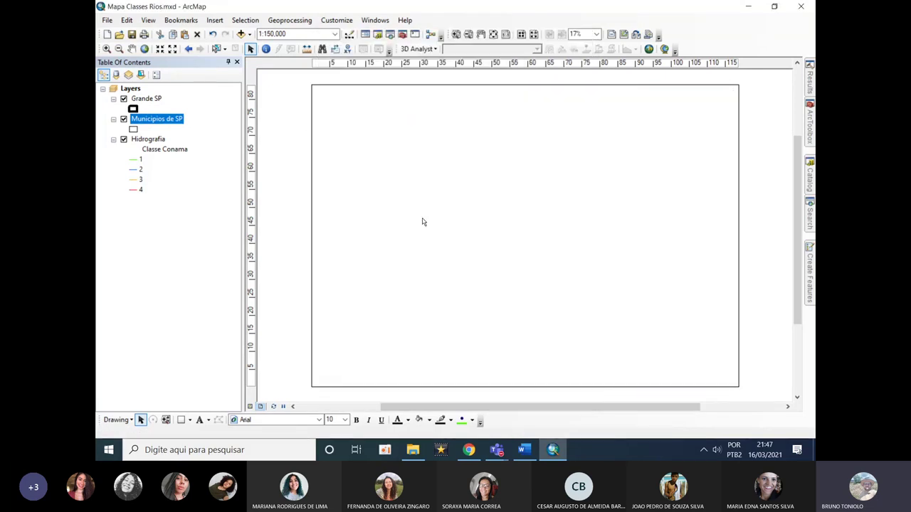
click(392, 80)
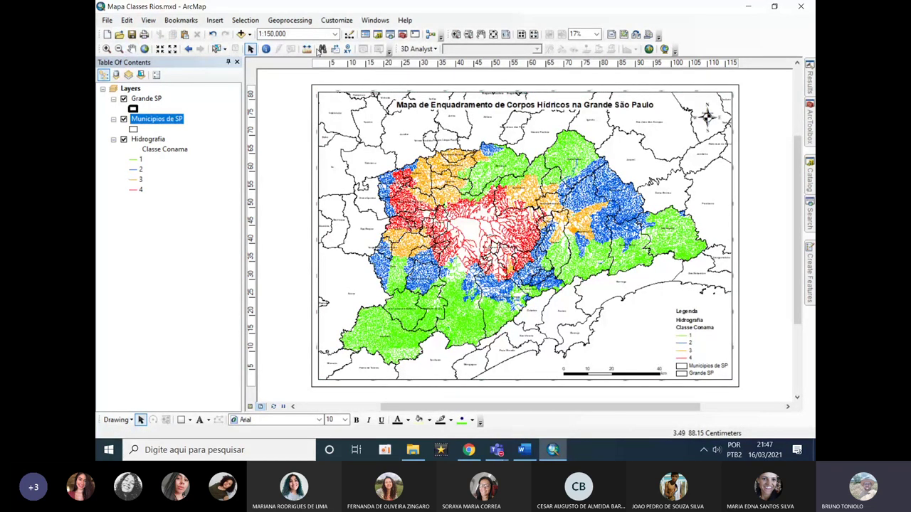
Examine the grid's coordinate labels up close along the map's upper edge, and return to the whole page.
click(456, 36)
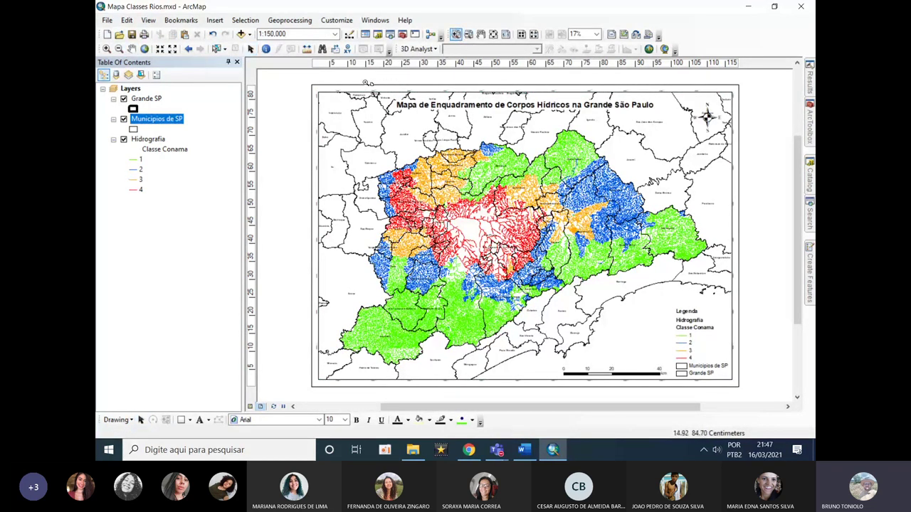
drag(368, 84, 447, 163)
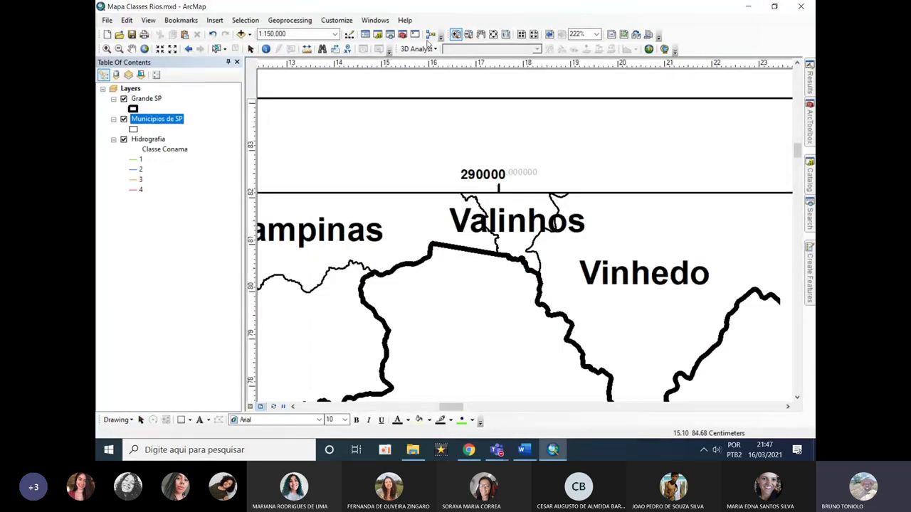
click(492, 35)
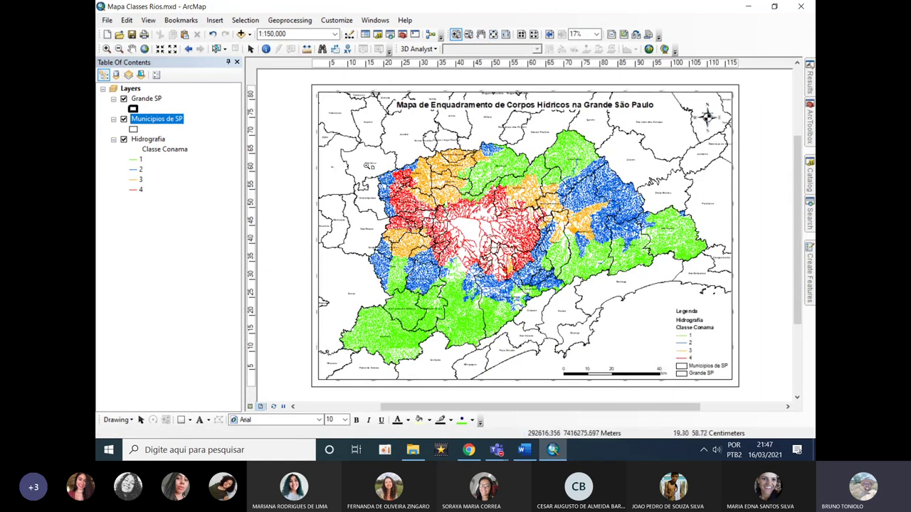
Open the label properties of the grade grid and set the label format to Formatted.
click(250, 49)
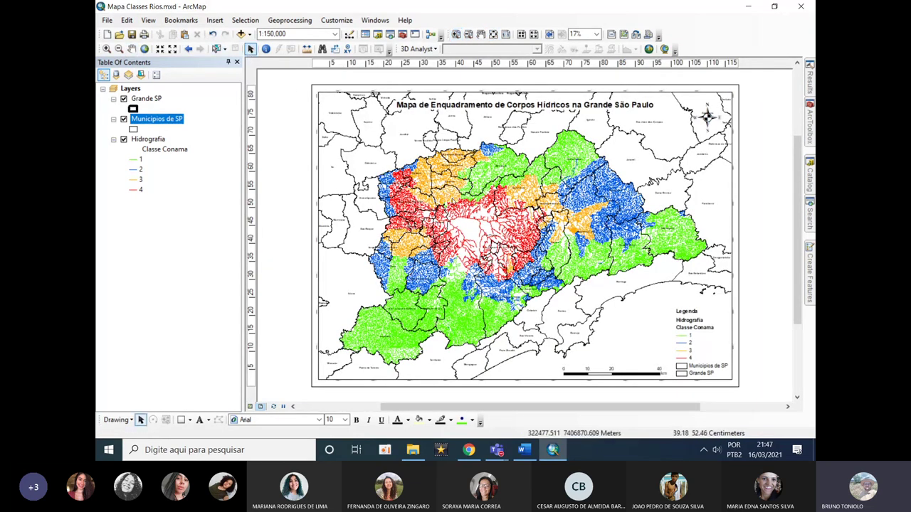
right_click(453, 200)
click(490, 403)
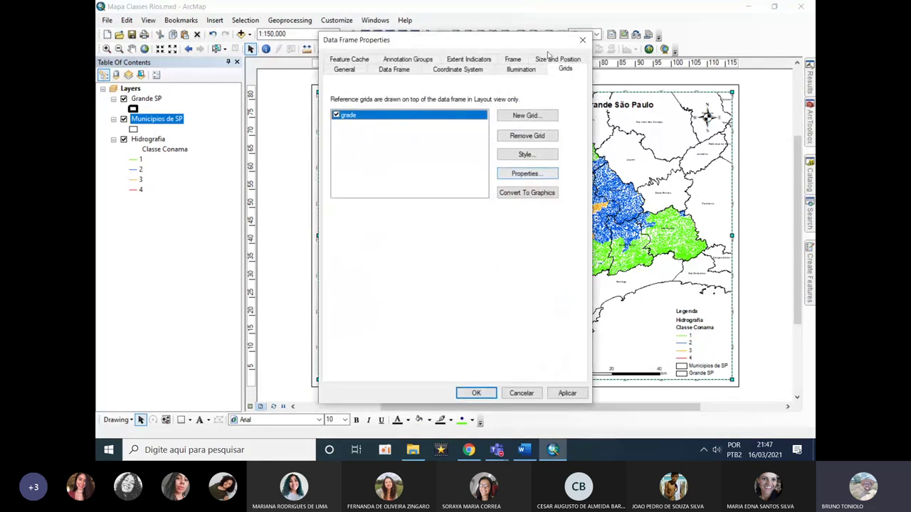
click(530, 175)
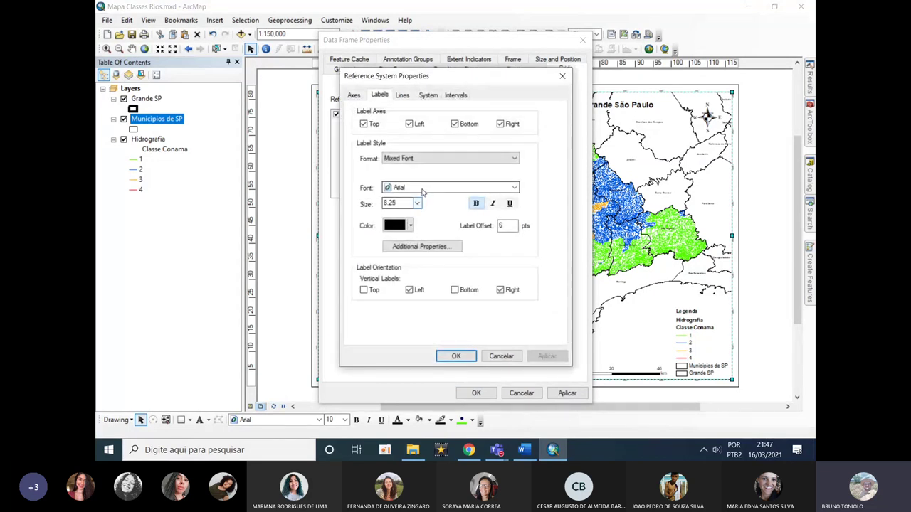
click(427, 158)
click(409, 173)
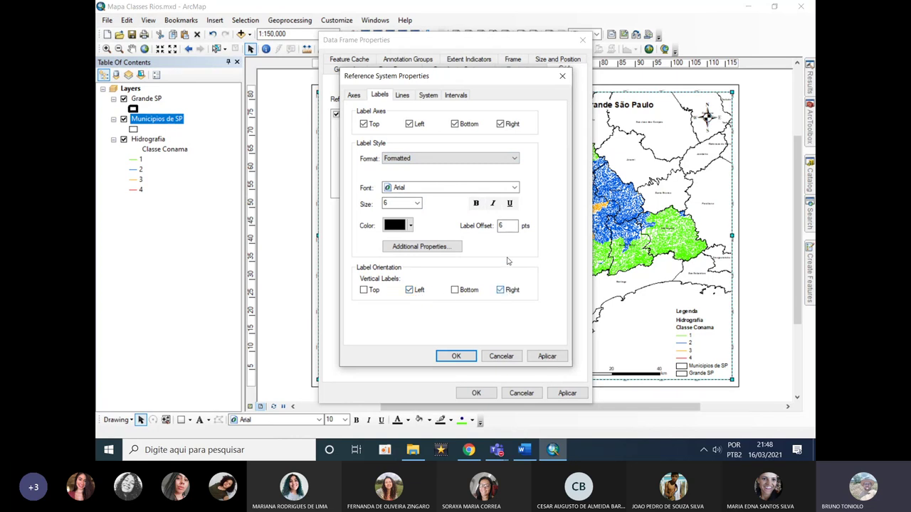
Set the grid labels' font size to 20 and their label offset to 10 pts.
click(418, 204)
scroll(412, 246, down, 2)
click(397, 245)
double_click(507, 225)
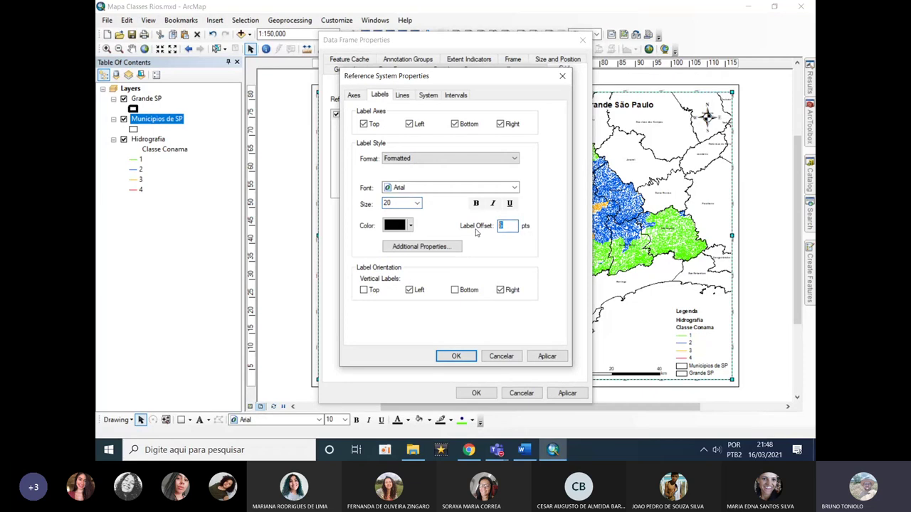
Set the grid labels to 0 decimal places and apply the grid changes to the data frame.
click(415, 248)
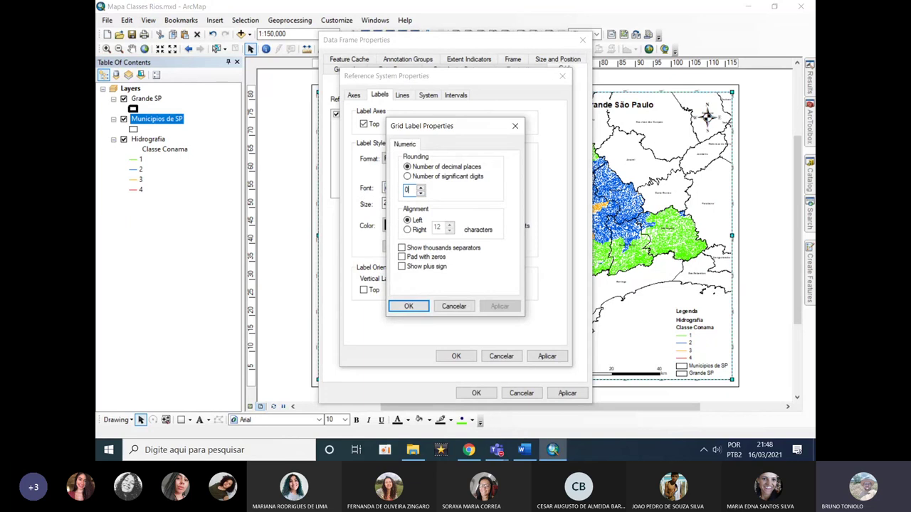
click(413, 308)
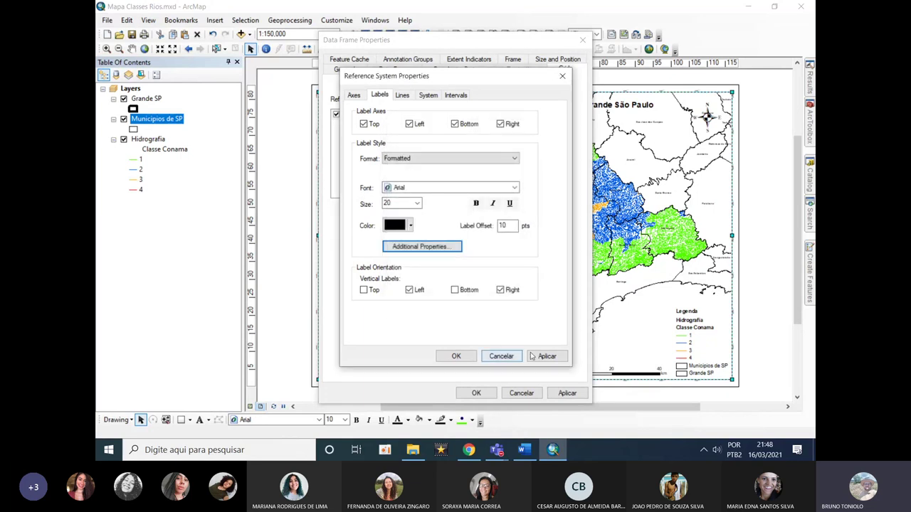
click(456, 356)
click(559, 397)
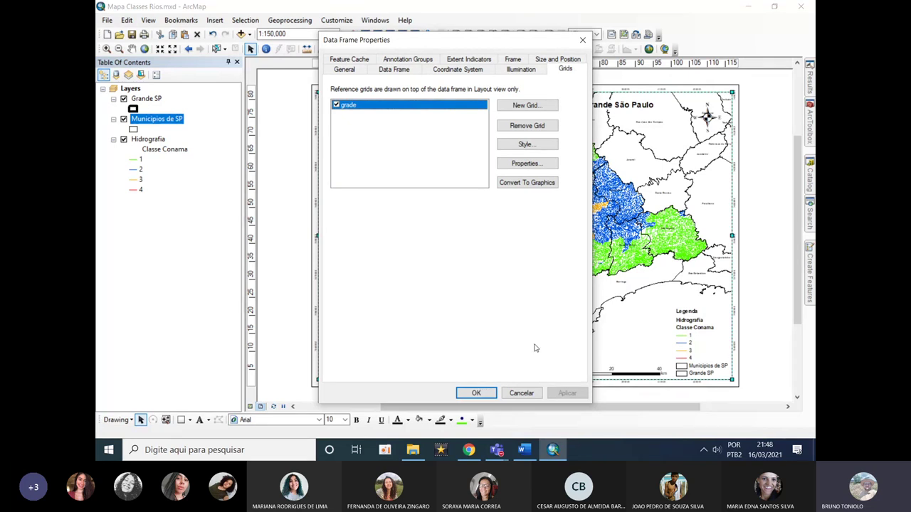
click(476, 394)
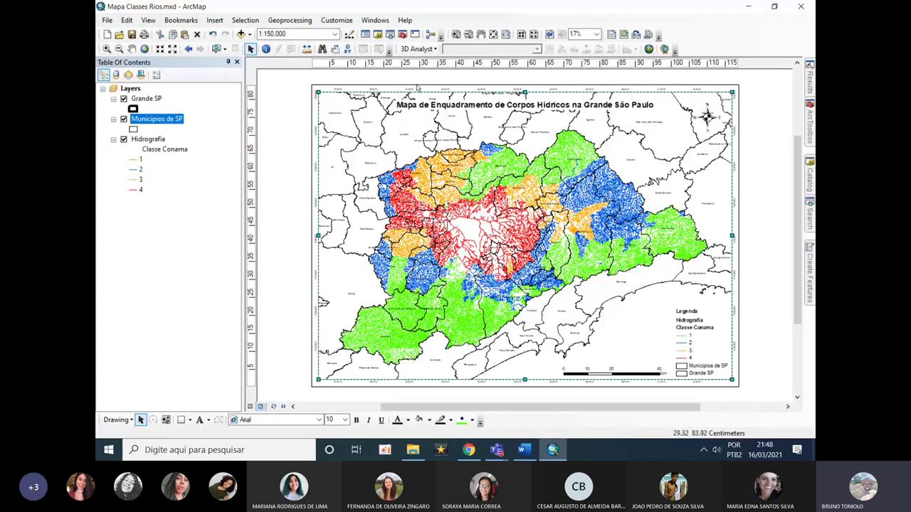
Examine the grid's coordinate labels up close at the map's upper-left corner, and return to the whole page.
click(455, 35)
drag(303, 84, 374, 156)
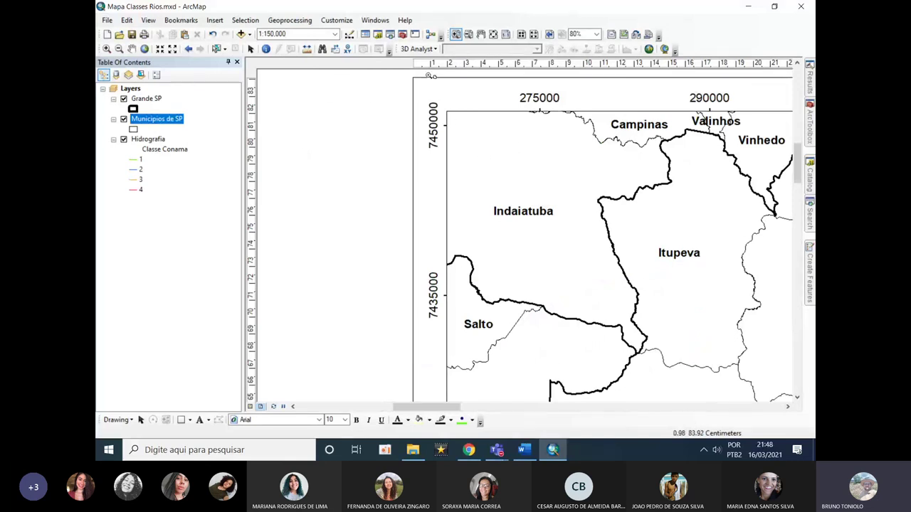
click(505, 36)
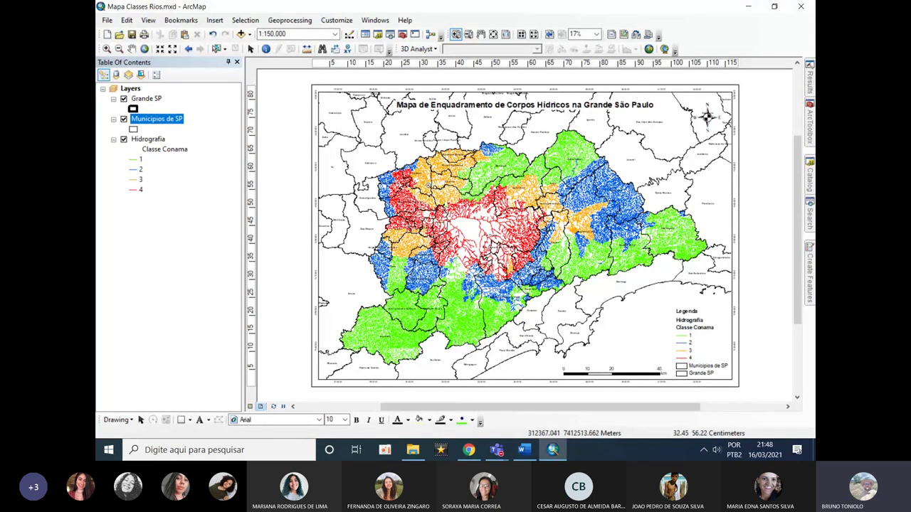
Restart ArcMap from the desktop and reopen the recent map document Mapa Classes Rios.
click(220, 25)
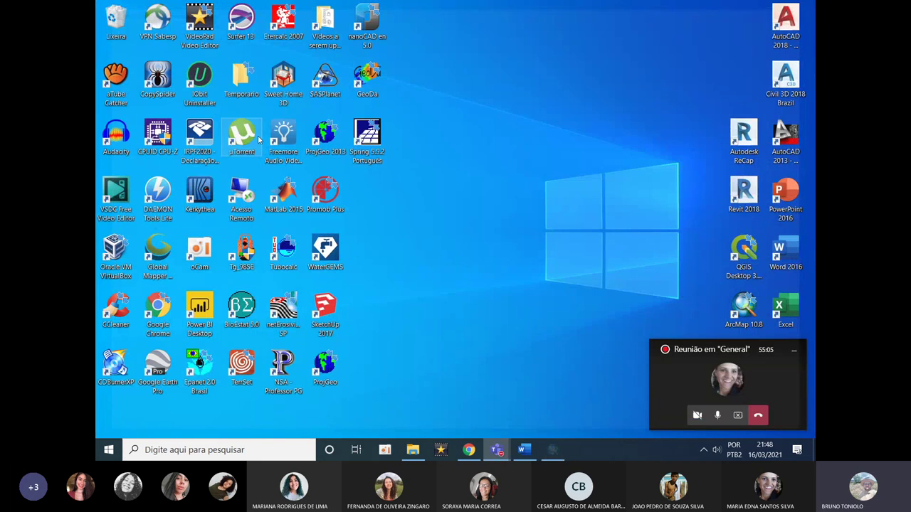
double_click(744, 309)
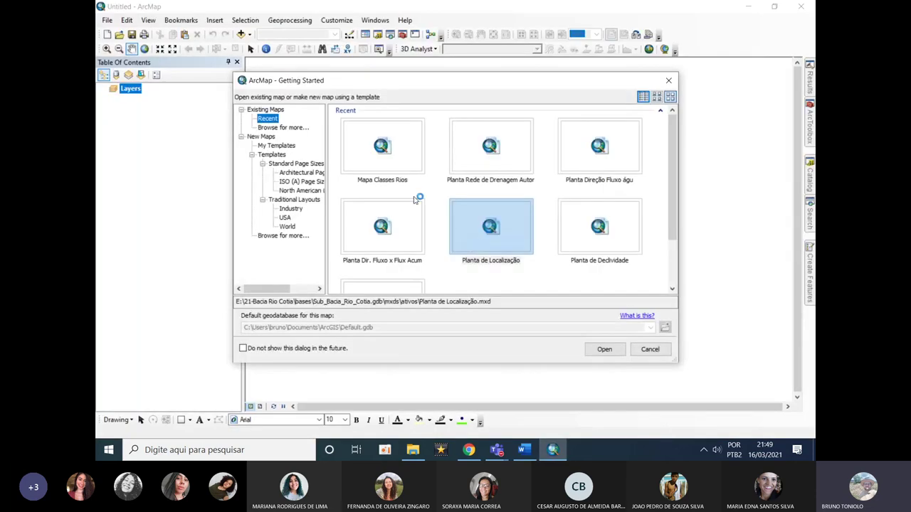
double_click(392, 174)
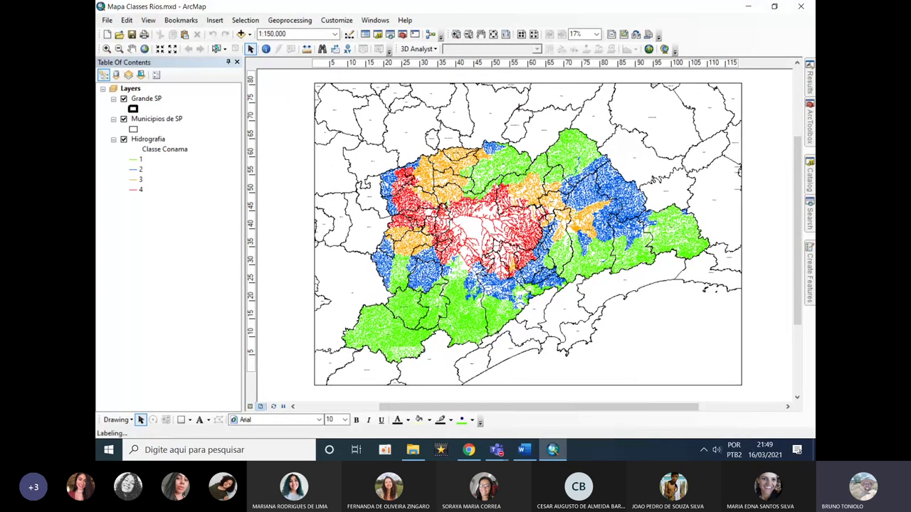
Switch to Chrome, close the two rearmost Mapbiomas Brasil pages, and return to ArcMap.
click(468, 450)
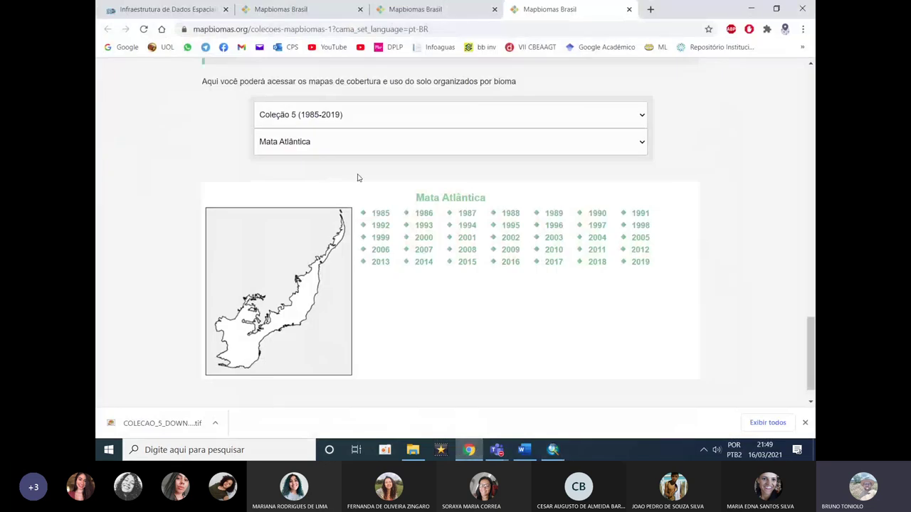
click(629, 10)
click(495, 9)
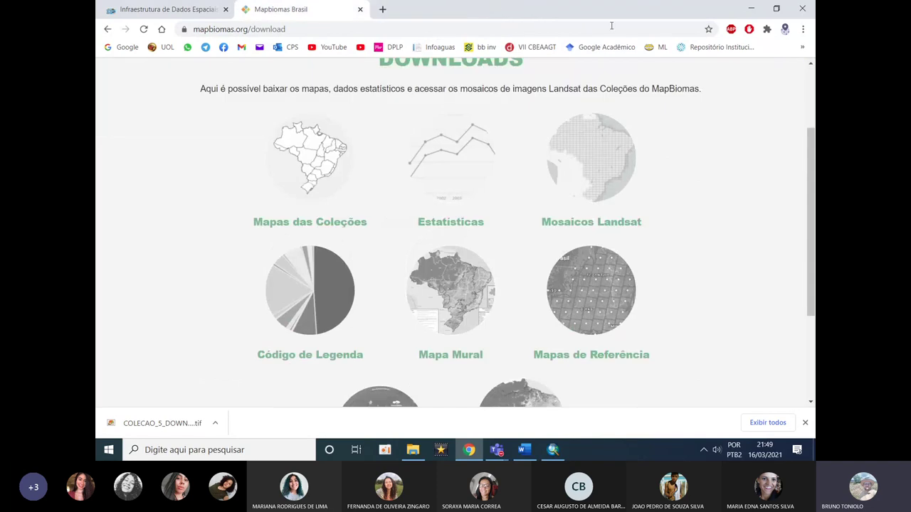
click(747, 8)
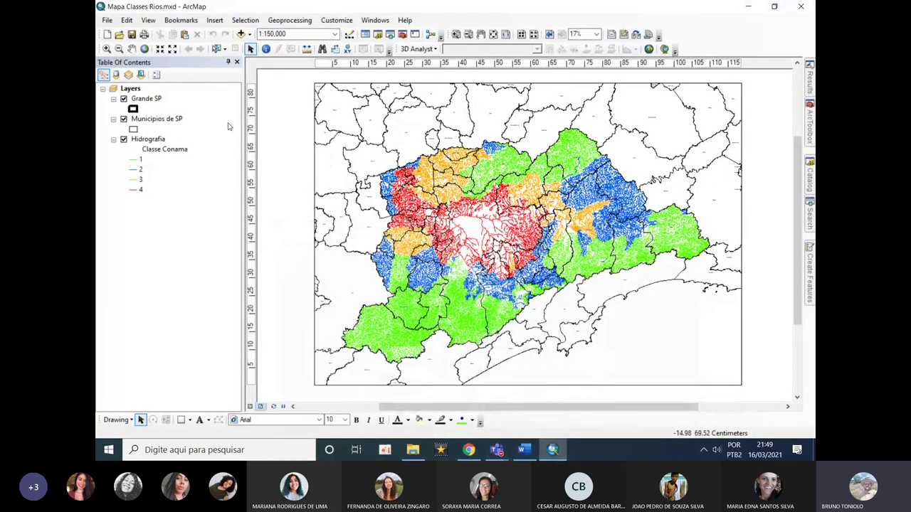
Set the data frame's height to 80.1 cm and reduce its width in the size and position properties.
right_click(331, 150)
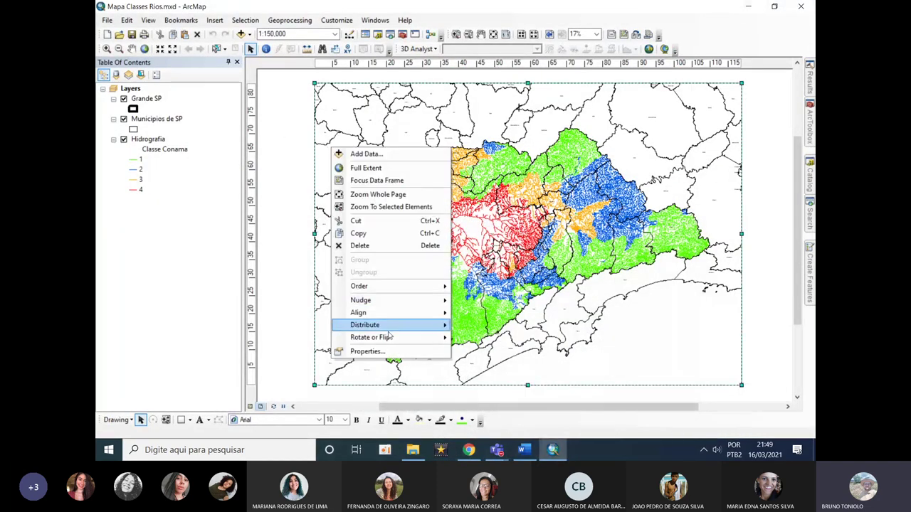
key(Escape)
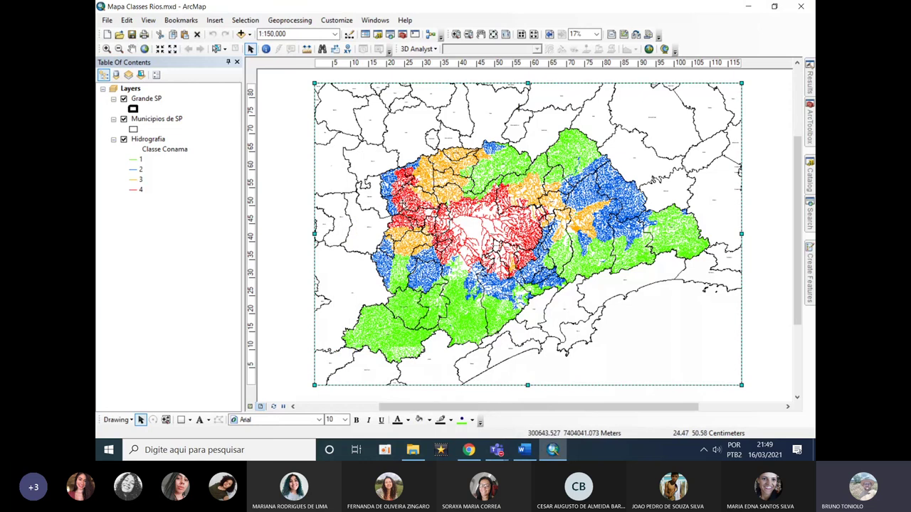
right_click(403, 205)
click(441, 408)
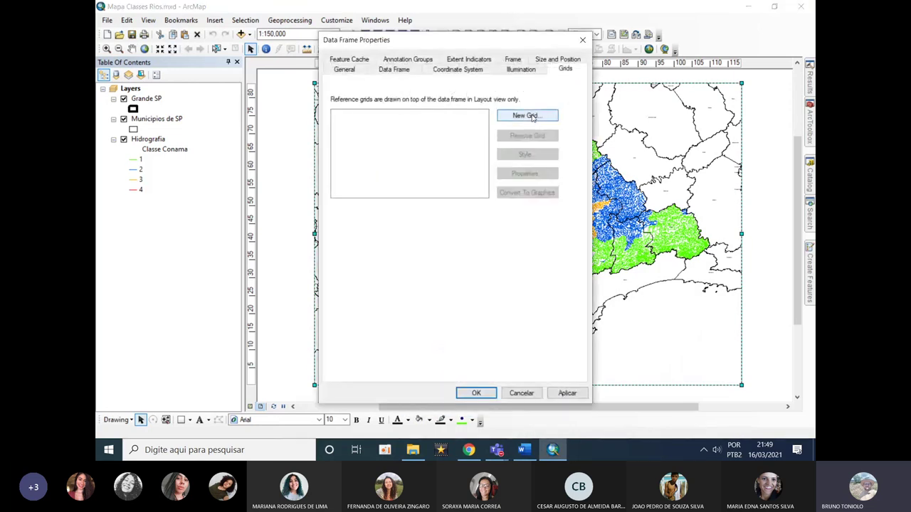
click(547, 62)
click(501, 111)
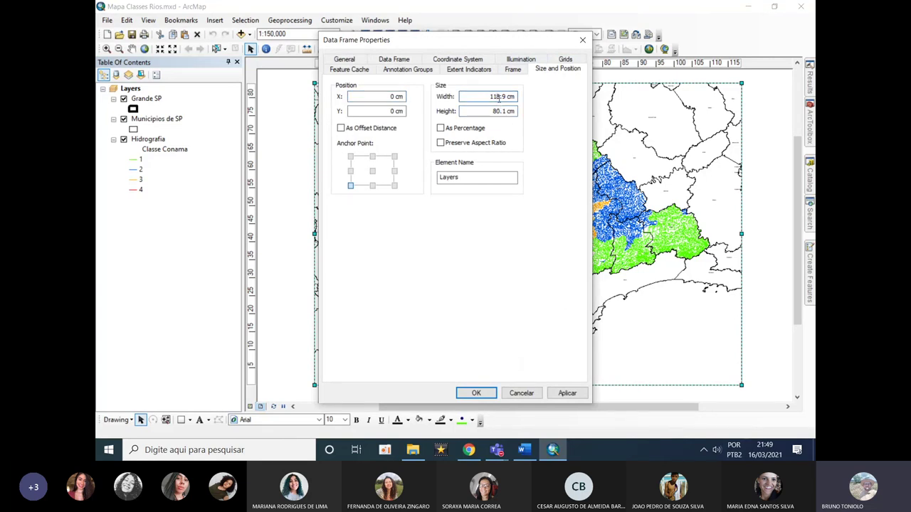
click(476, 392)
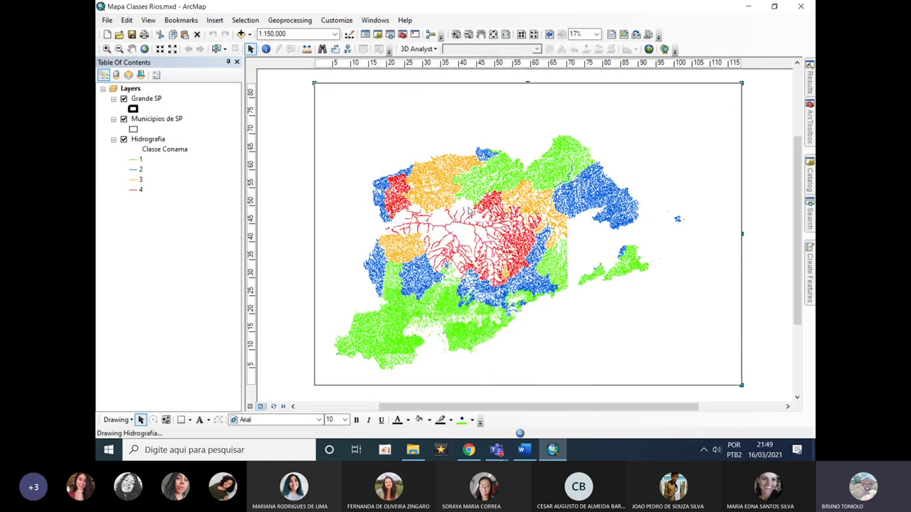
Center the data frame on the page both horizontally and vertically with Align Center and Align Vertical Center.
right_click(474, 200)
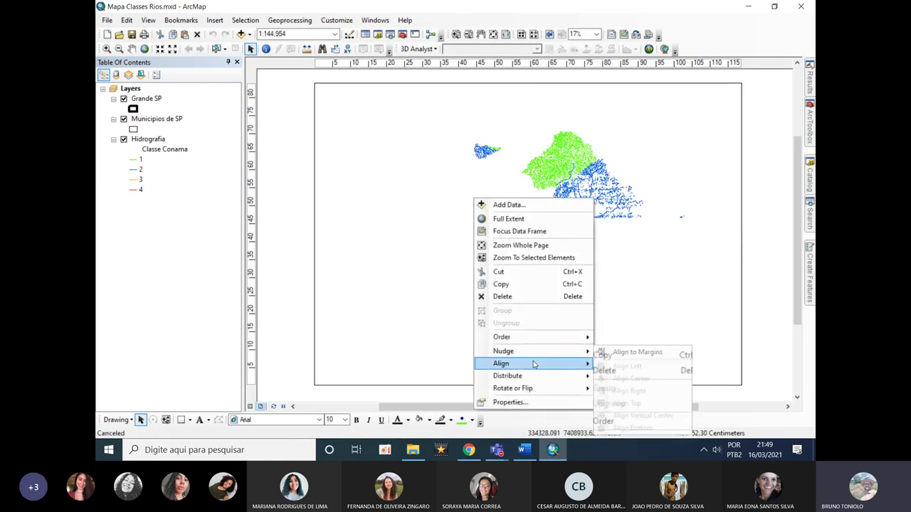
key(Escape)
right_click(546, 268)
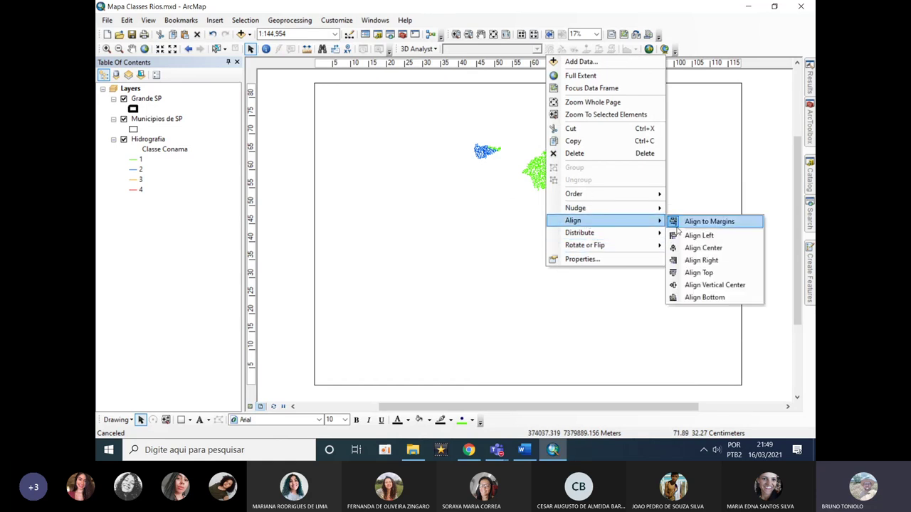
right_click(566, 221)
mouse_move(630, 387)
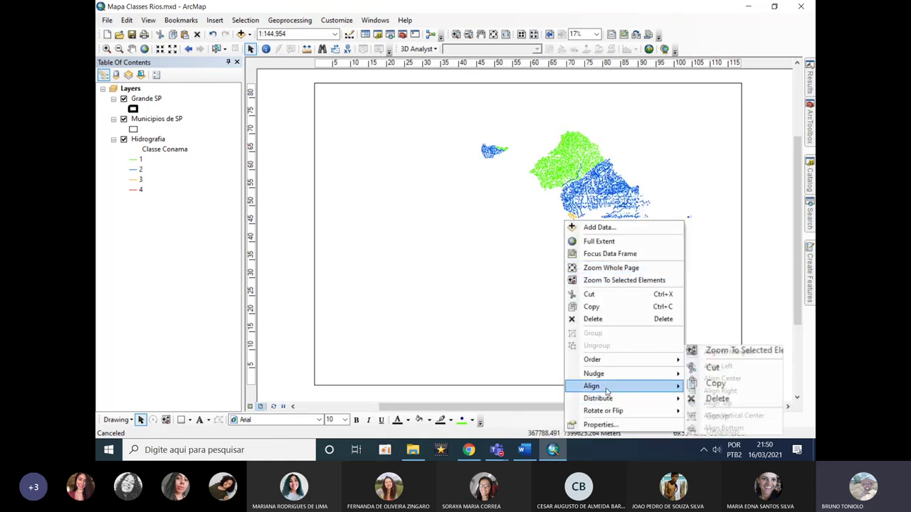
click(733, 415)
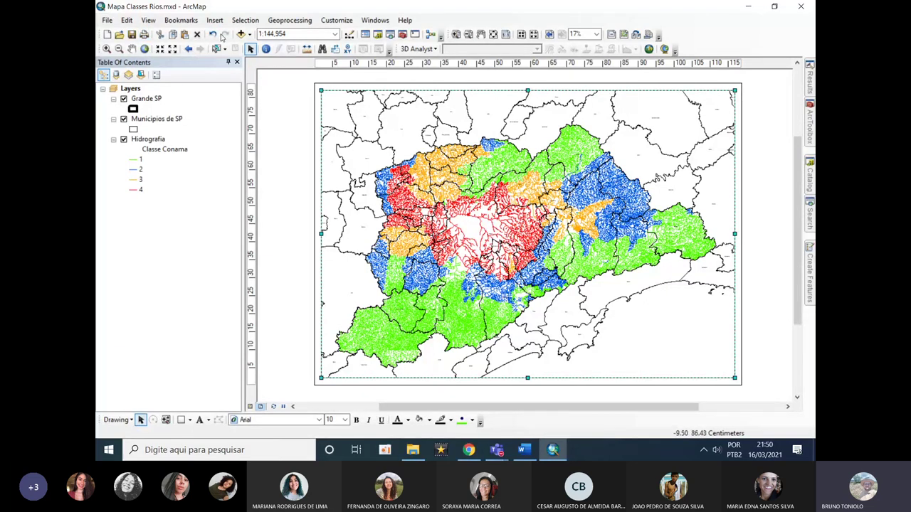
Set the map scale to 1:150,000 and shift the map slightly to the right within the data frame.
click(273, 34)
text(15)
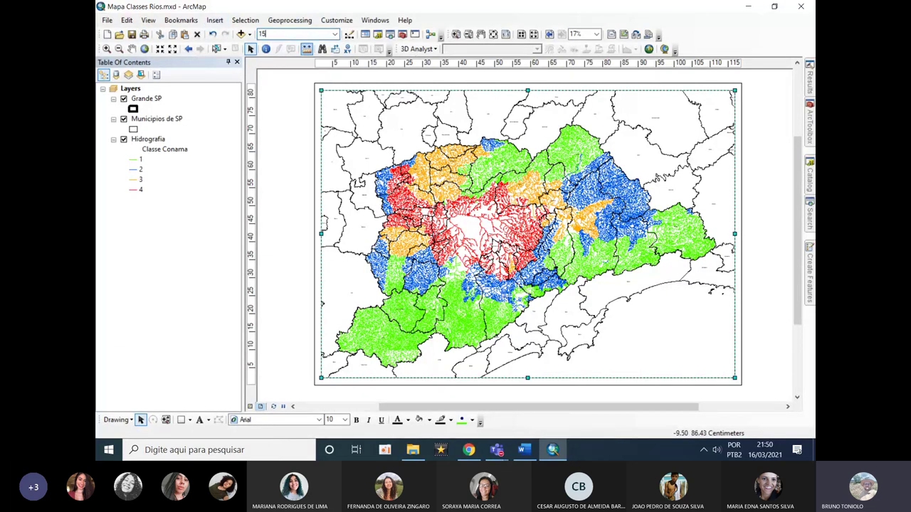
text(0.000)
key(Return)
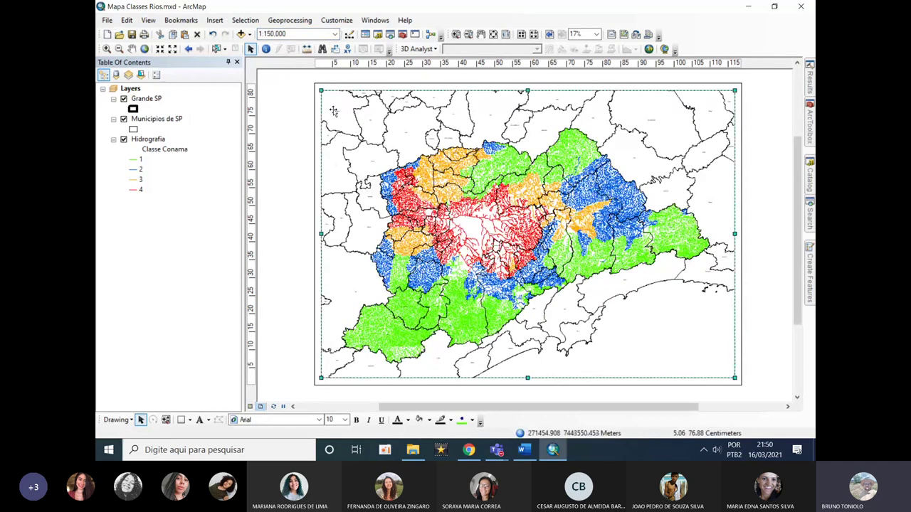
click(132, 52)
drag(440, 249, 506, 249)
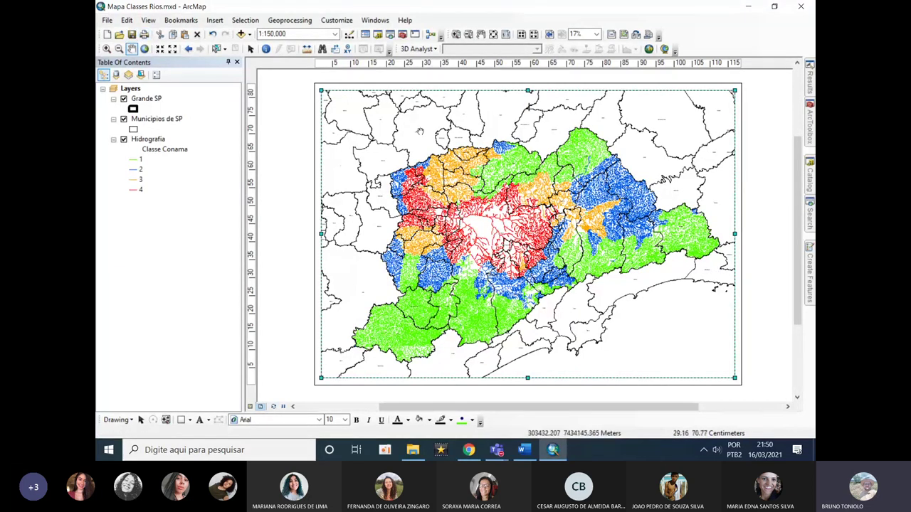
Insert the map title "Mapa de Enquadramento de Corpos Hídricos na Grande São Paulo" from the copied text.
click(214, 20)
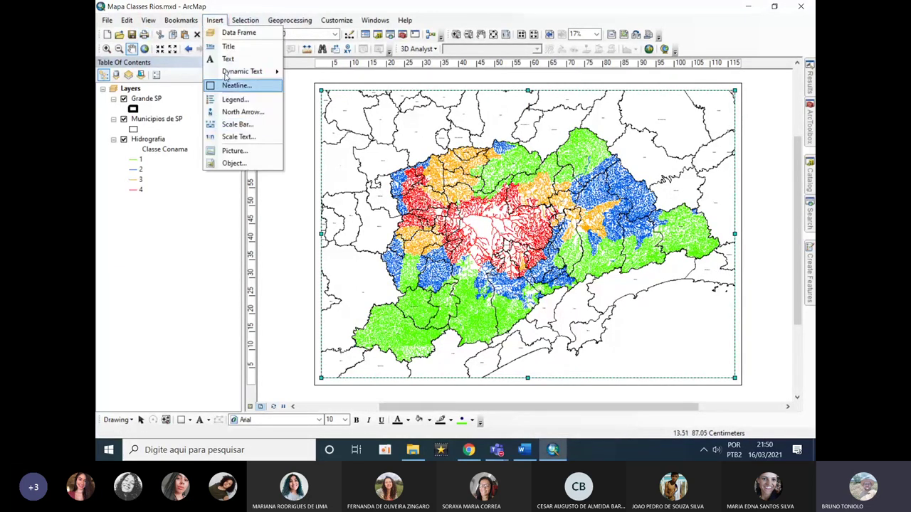
click(227, 46)
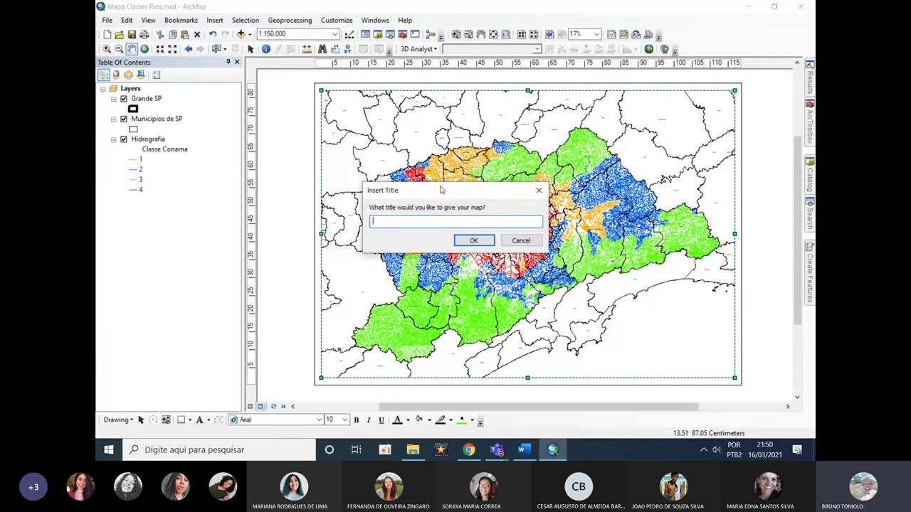
key(ctrl+v)
click(473, 241)
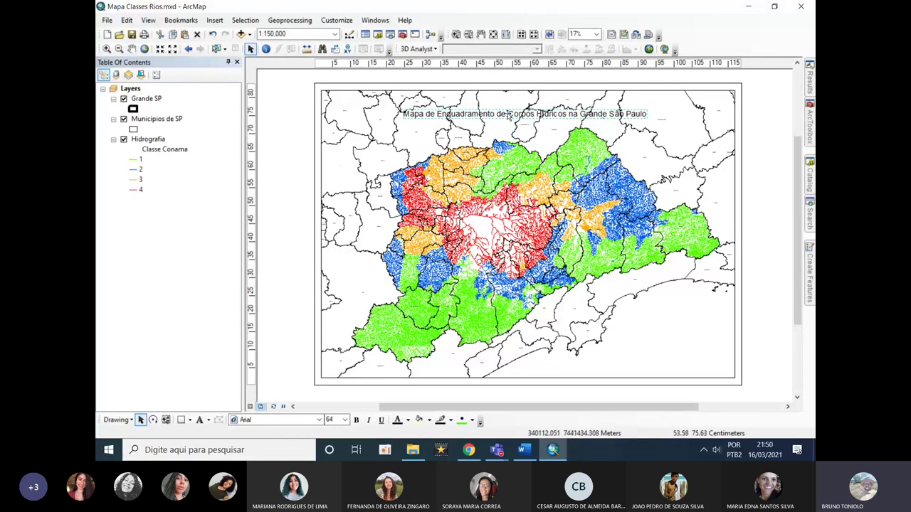
Make the map title bold and give its text symbol a Balloon Callout text background.
double_click(508, 116)
click(508, 293)
click(548, 264)
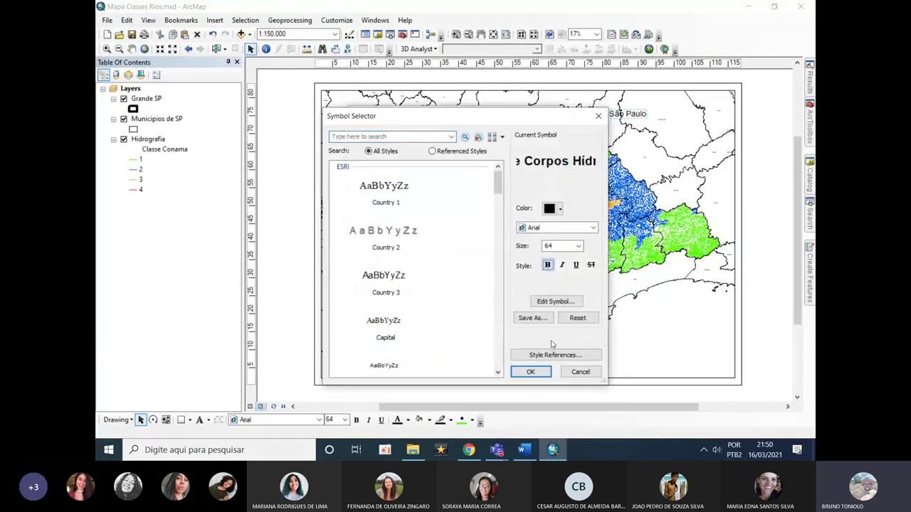
click(556, 302)
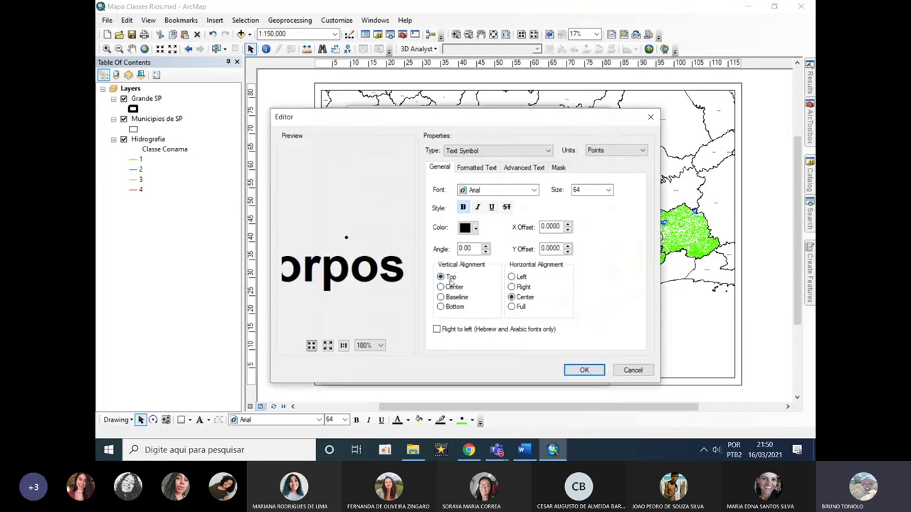
click(475, 170)
click(510, 173)
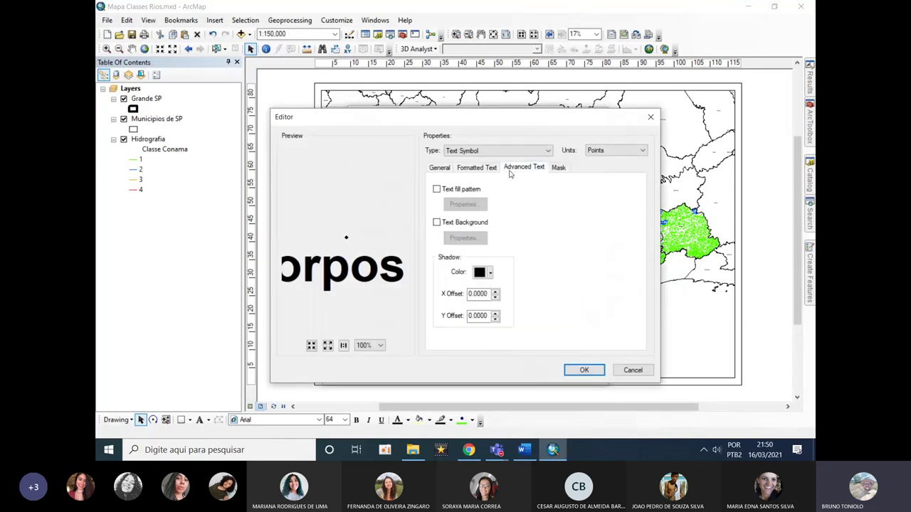
click(446, 223)
click(465, 238)
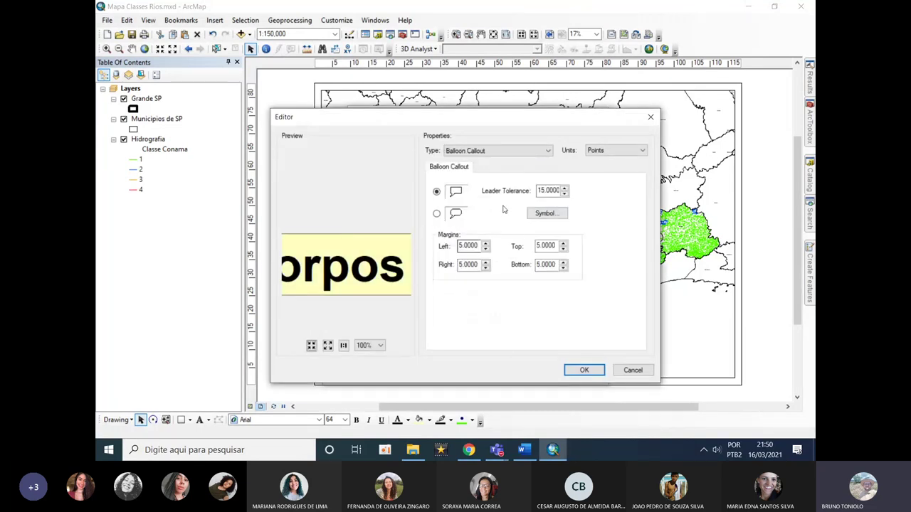
Give the title's callout background a white fill and no visible outline, and apply the symbol changes to the title.
click(547, 213)
click(578, 211)
click(626, 227)
click(582, 212)
click(576, 244)
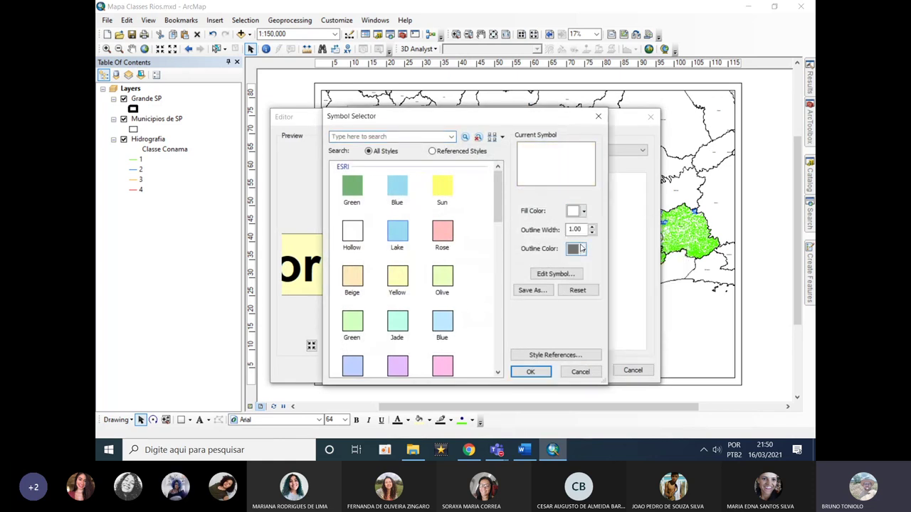
click(580, 249)
click(580, 269)
click(530, 372)
click(584, 369)
click(584, 370)
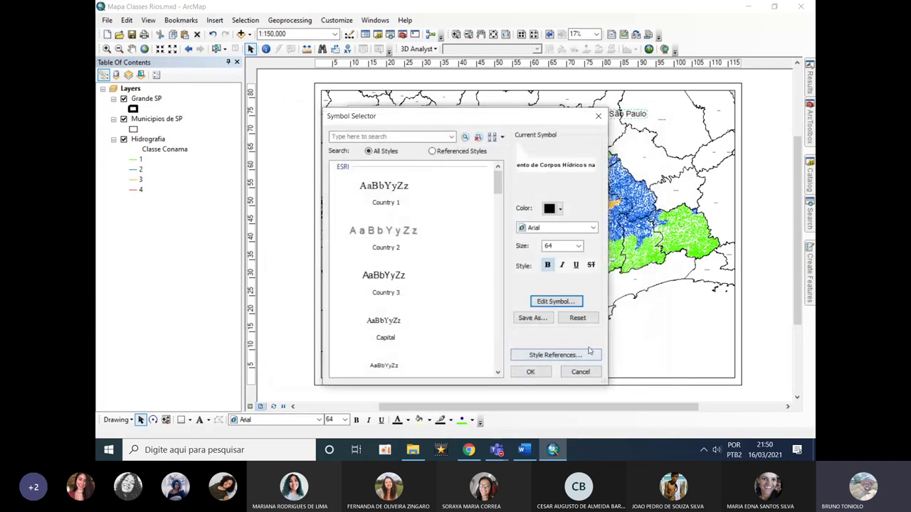
click(530, 371)
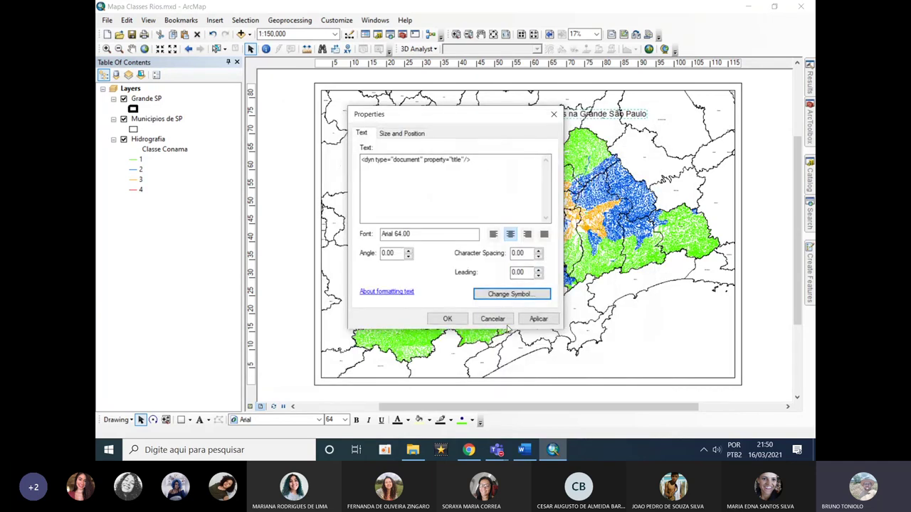
click(539, 319)
click(447, 319)
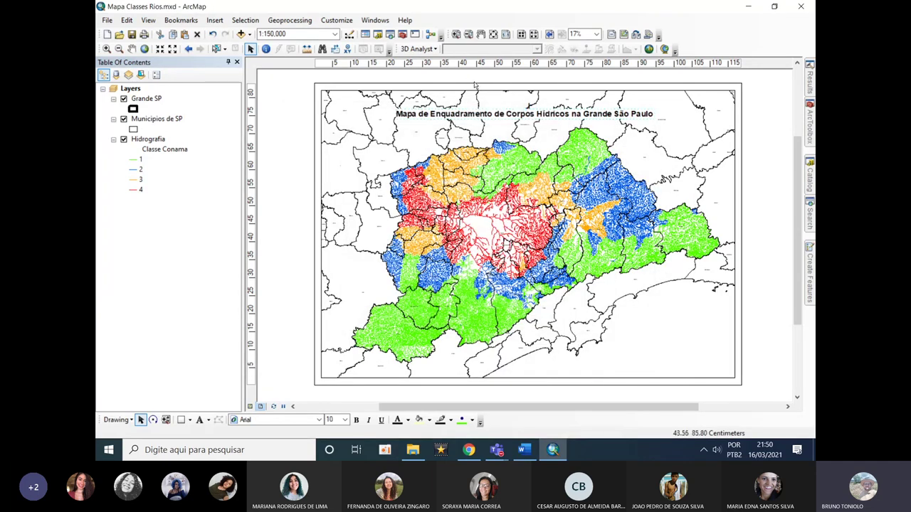
Center the title horizontally with Align Center and move it up close to the data frame's upper edge.
right_click(503, 115)
mouse_move(555, 265)
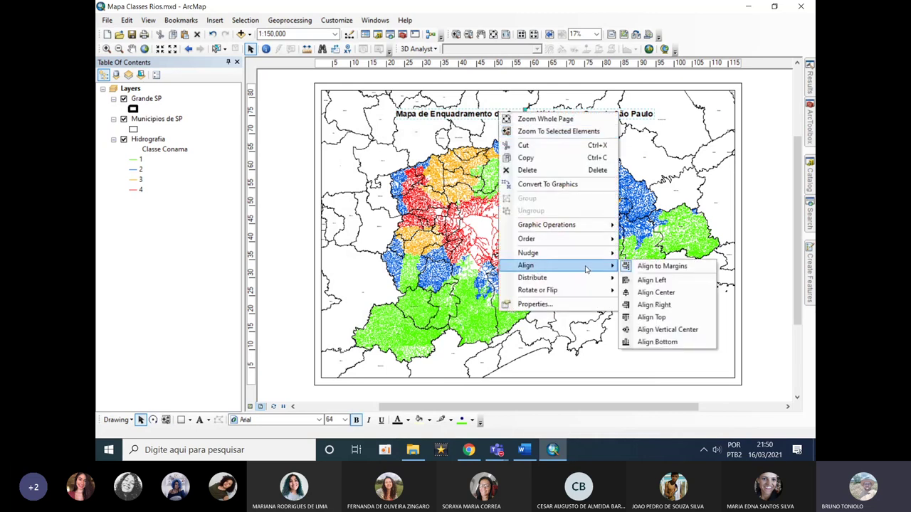
click(662, 292)
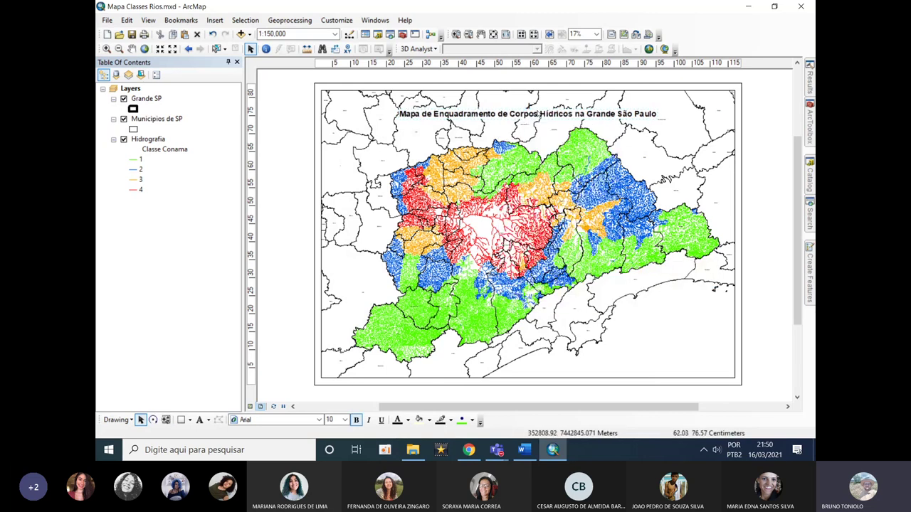
drag(538, 116, 538, 105)
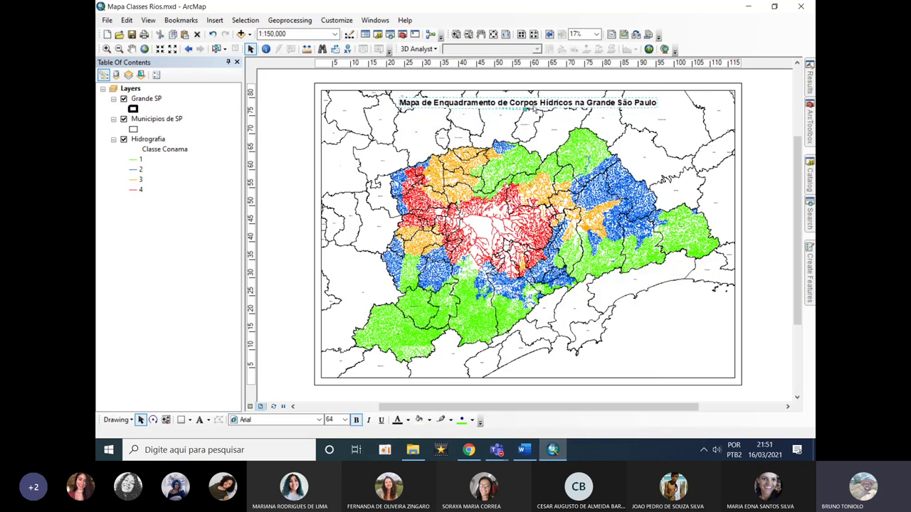
click(511, 87)
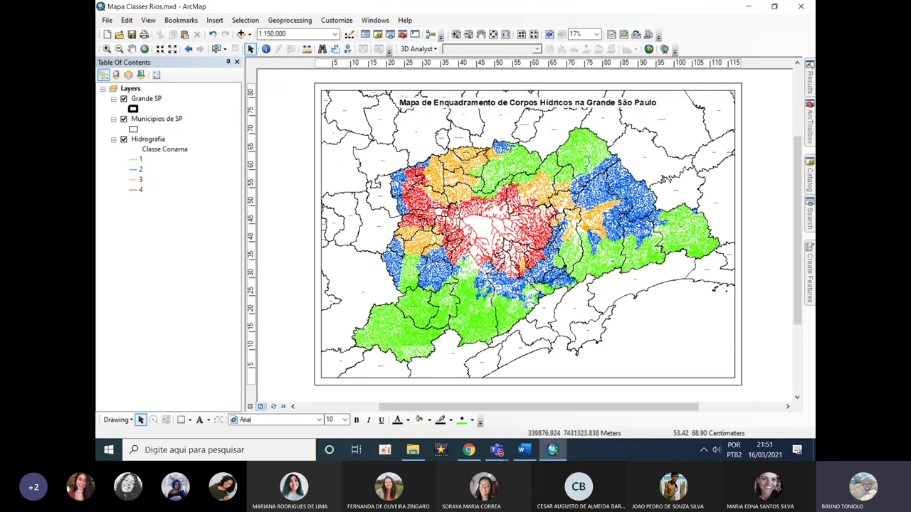
Set the Municipios de SP layer's labels to bold Arial size 24.
click(156, 120)
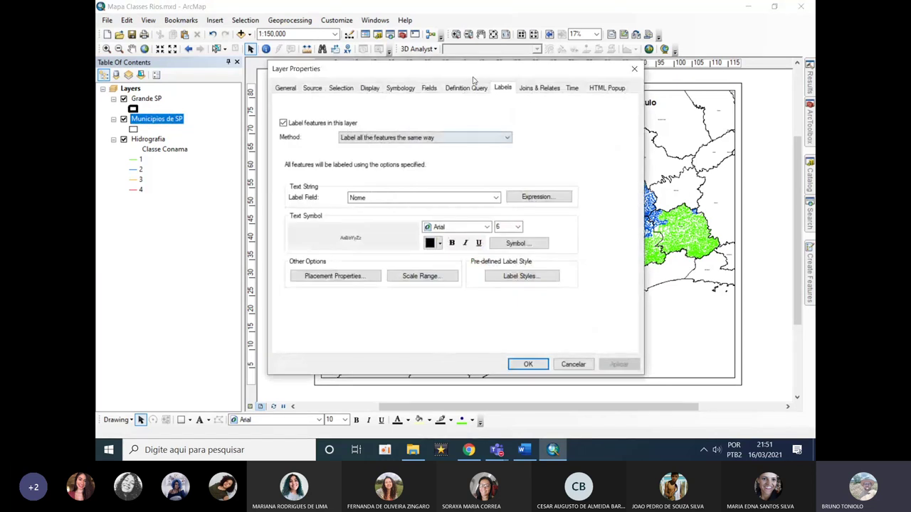
key(Escape)
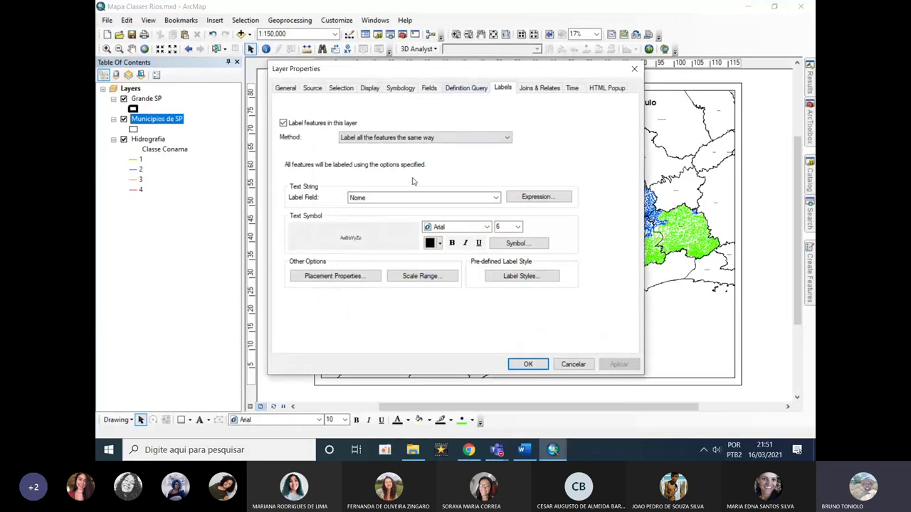
click(518, 227)
scroll(506, 272, down, 3)
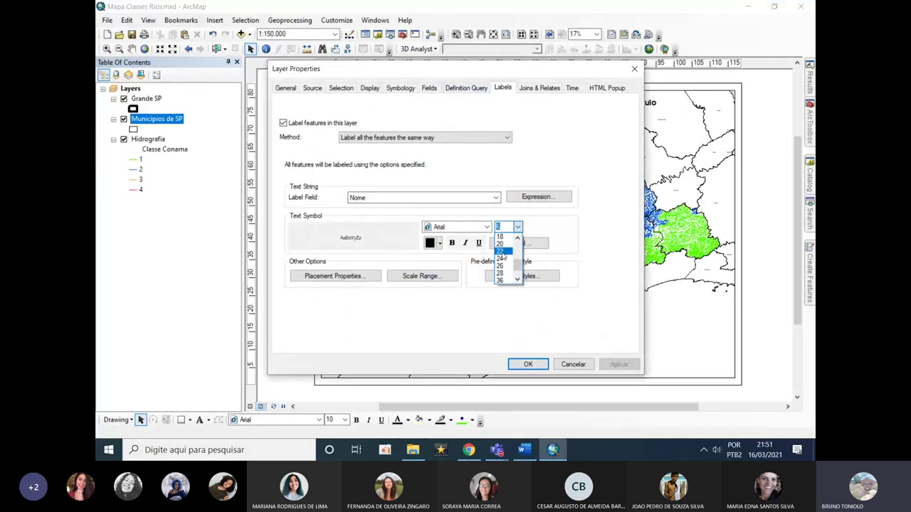
click(502, 259)
click(451, 244)
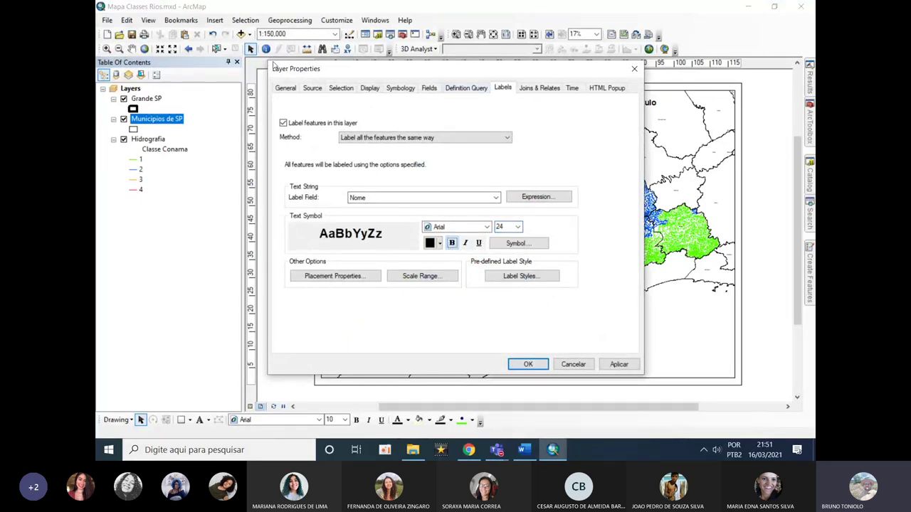
click(618, 364)
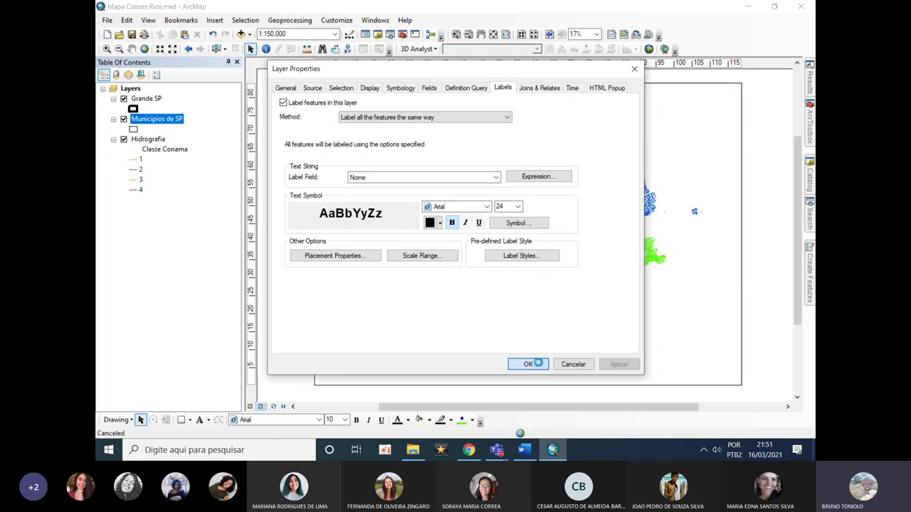
click(573, 364)
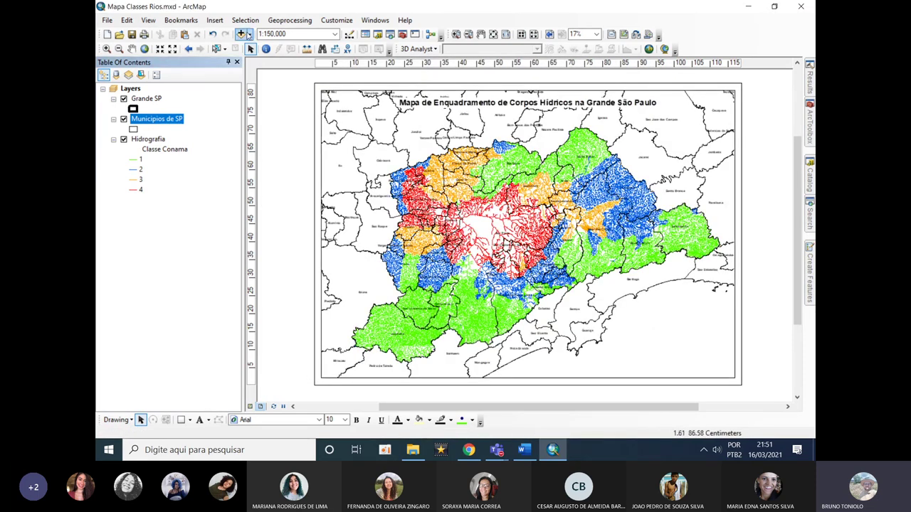
Insert a compass-style north arrow in the map's upper-right corner and enlarge it to a size of about 313.
click(225, 25)
click(214, 19)
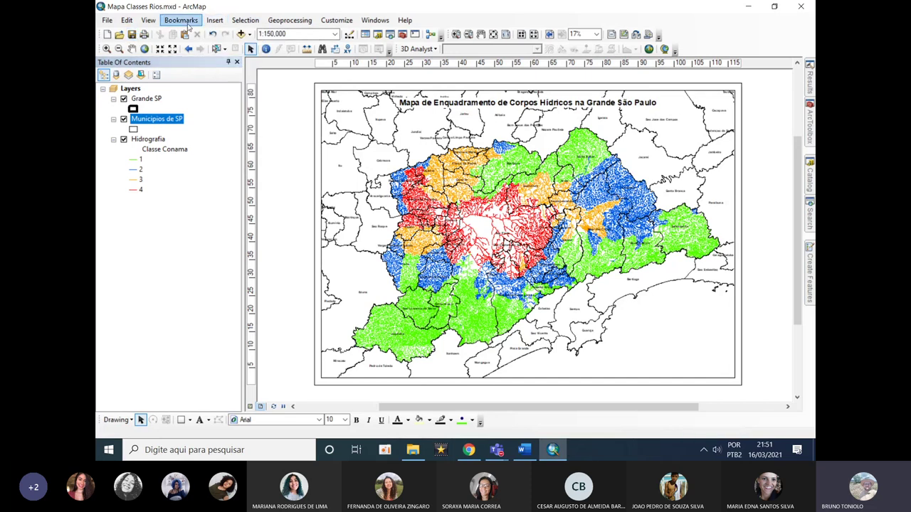
click(210, 23)
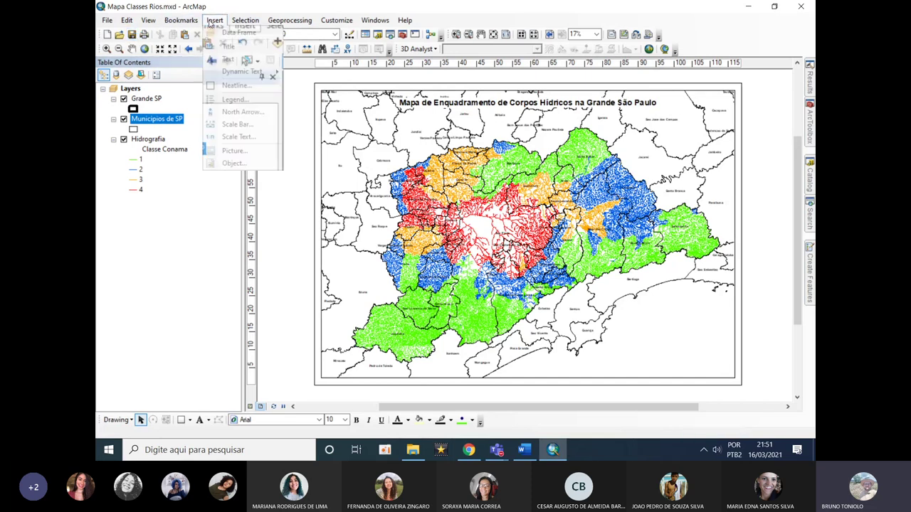
click(245, 111)
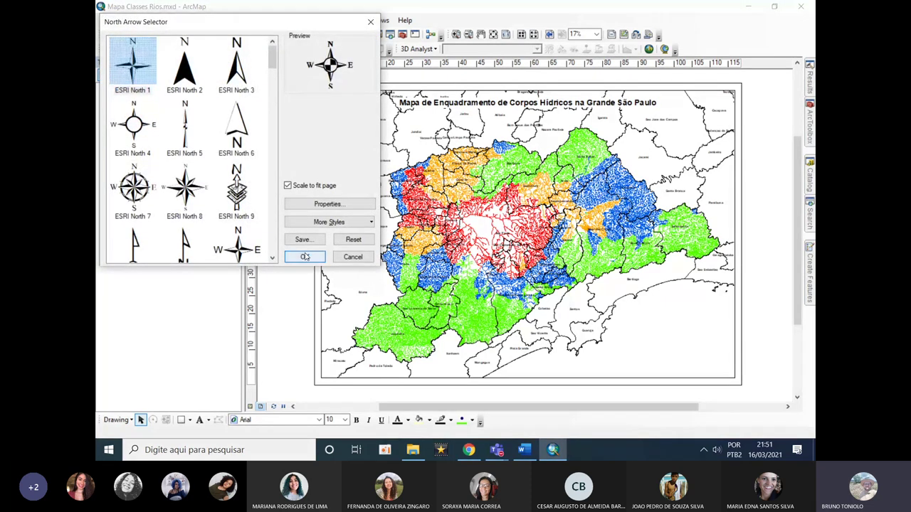
click(302, 256)
drag(470, 263, 709, 121)
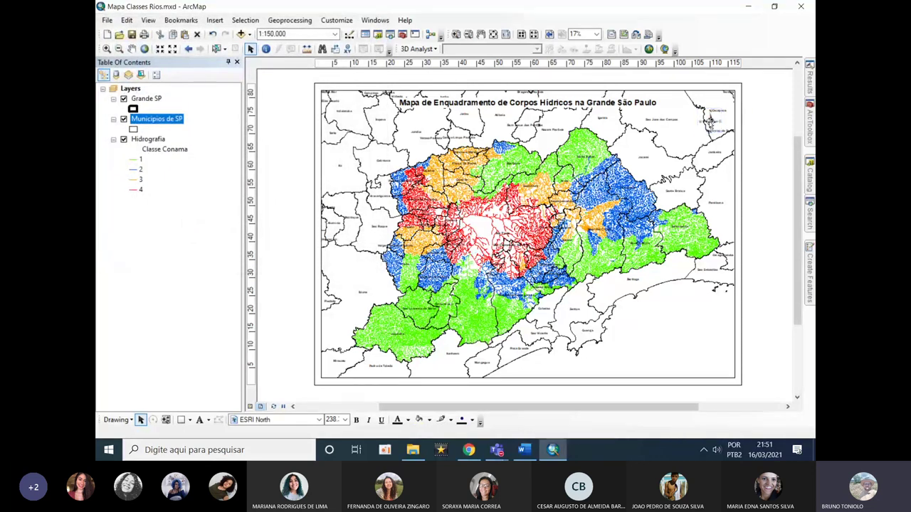
click(706, 124)
mouse_move(706, 124)
mouse_down()
mouse_move(701, 108)
mouse_move(716, 114)
mouse_up()
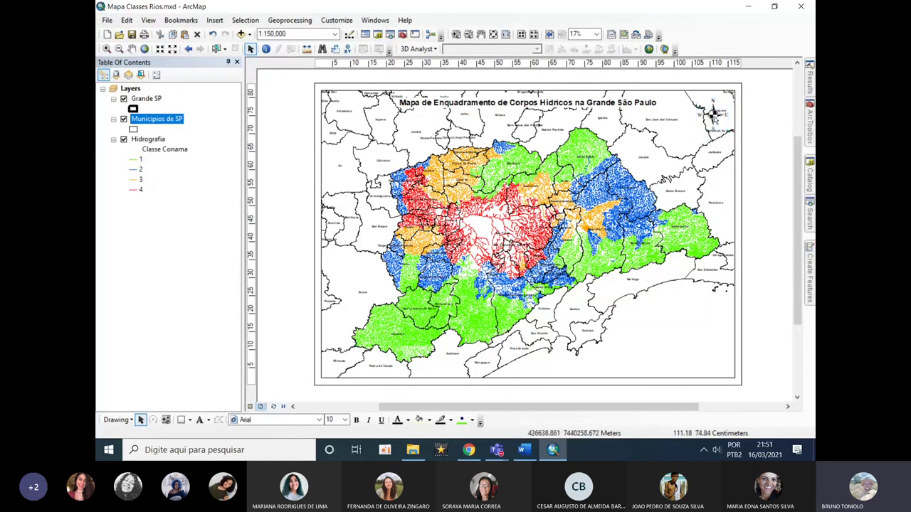
mouse_move(715, 113)
mouse_down()
mouse_move(685, 121)
mouse_move(690, 128)
mouse_move(713, 114)
mouse_up()
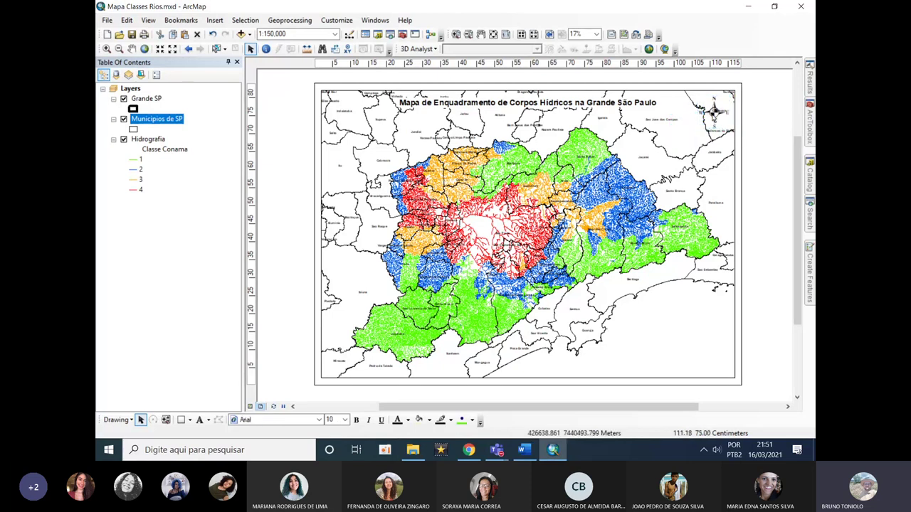
Give the north arrow a white frame background and deselect it.
right_click(712, 114)
click(733, 306)
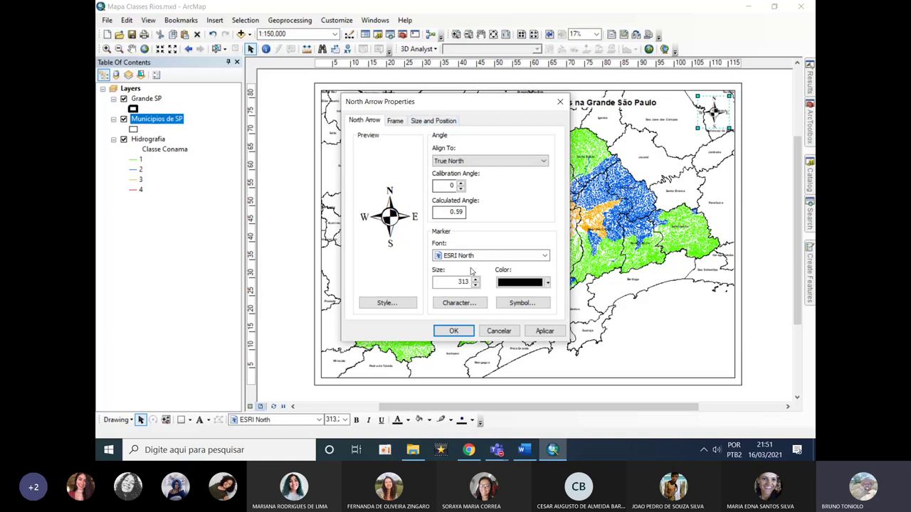
click(432, 121)
click(395, 121)
click(453, 209)
click(454, 341)
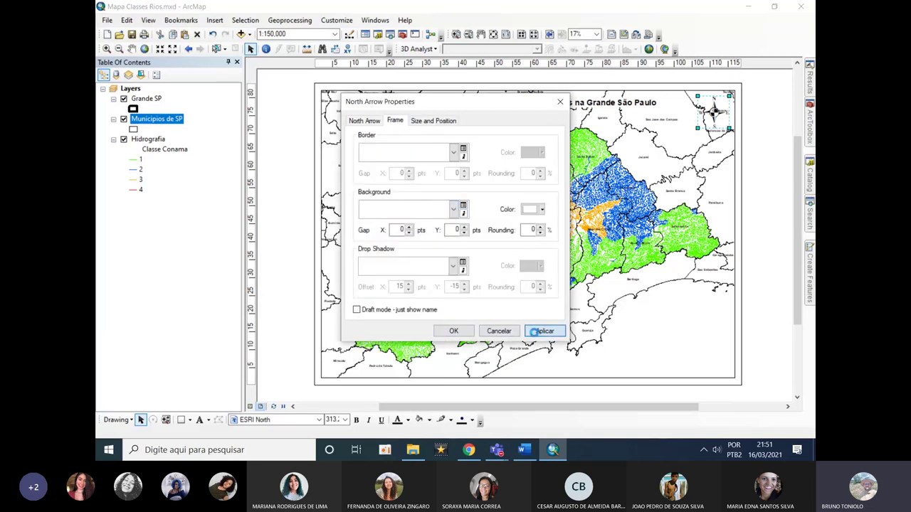
click(453, 332)
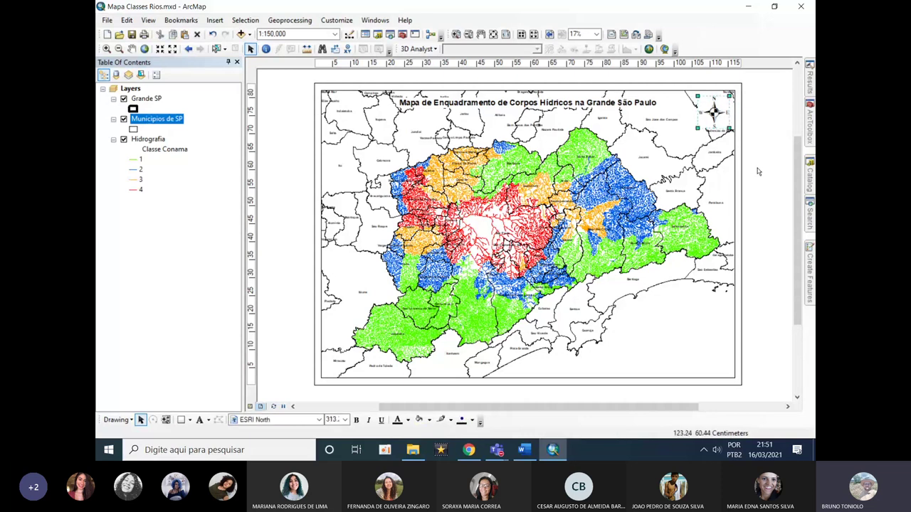
click(543, 297)
click(284, 146)
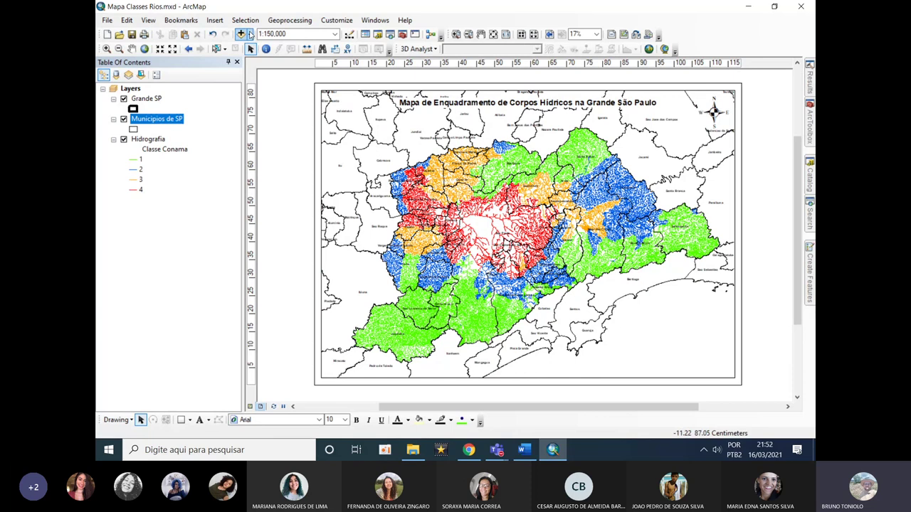
Start a legend with the items ordered Hidrografia, Municipios de SP, Grande SP.
click(216, 20)
click(235, 100)
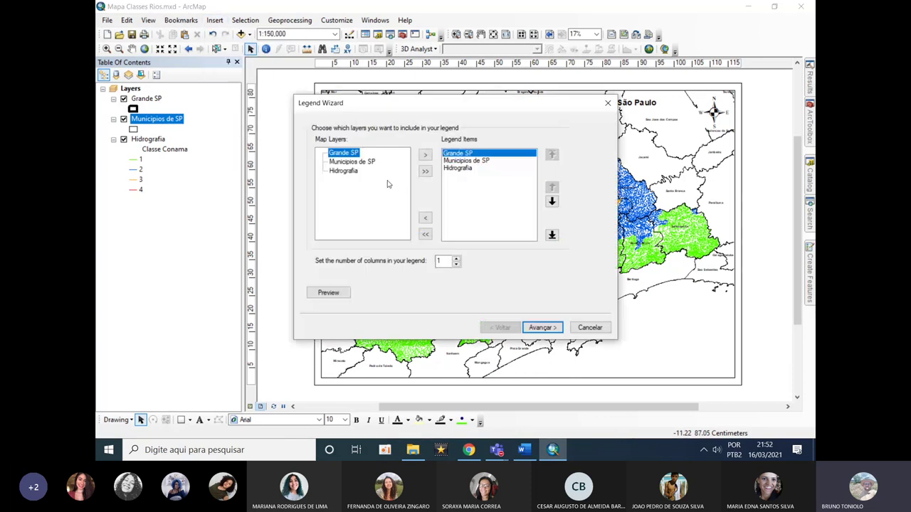
click(552, 202)
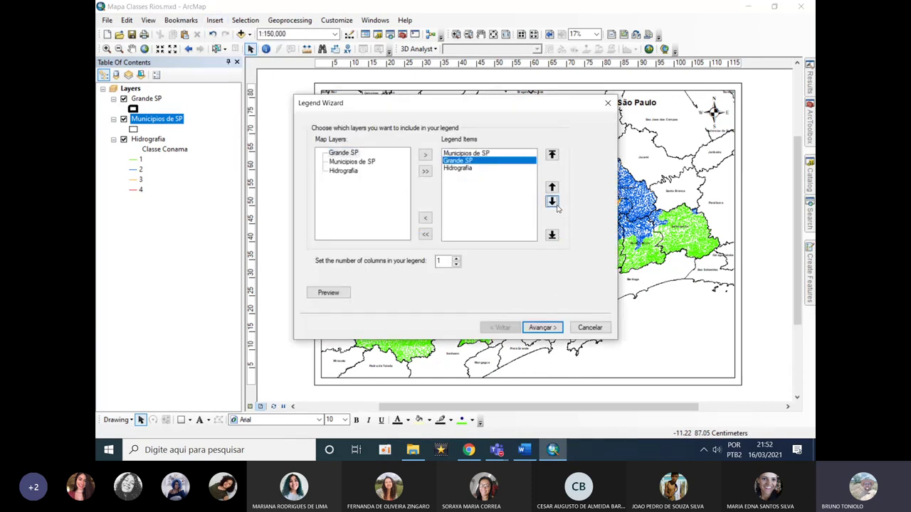
click(552, 203)
click(535, 215)
click(552, 202)
click(490, 202)
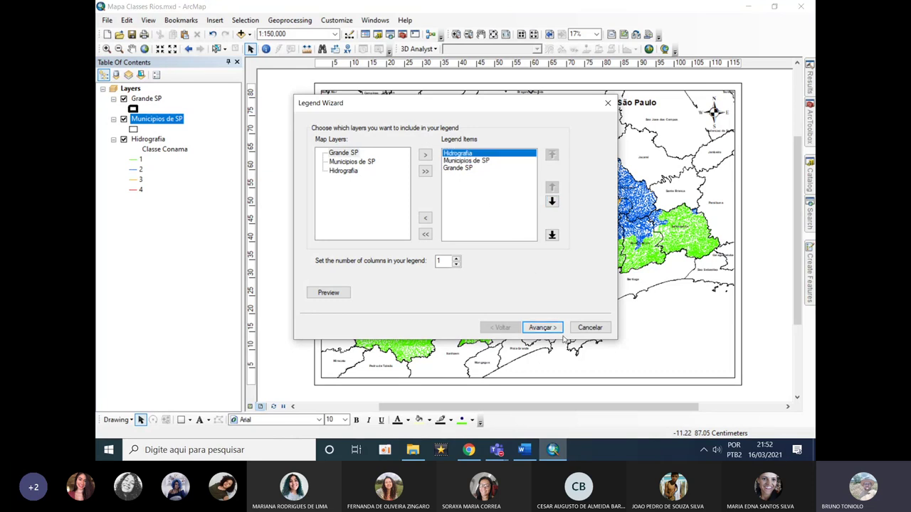
Finish the legend with the default frame and spacing settings and place it in the map's lower-right corner.
click(542, 327)
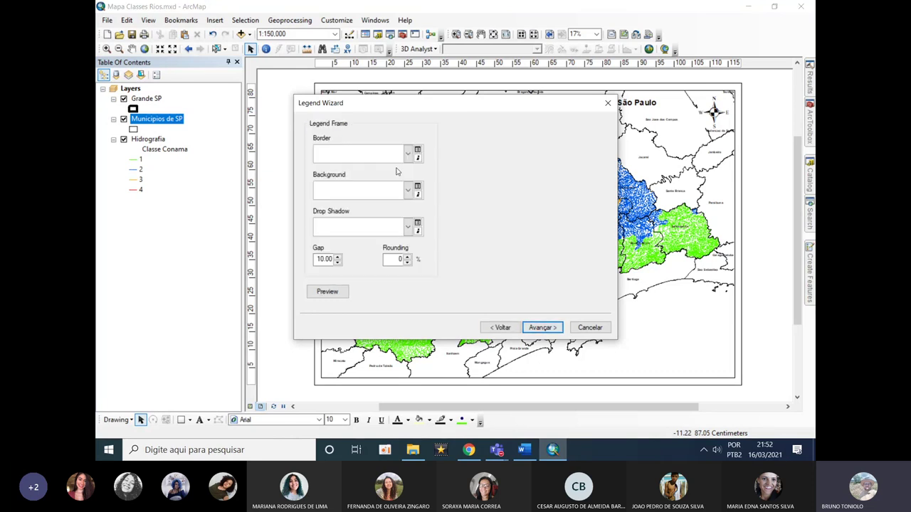
click(542, 328)
click(543, 327)
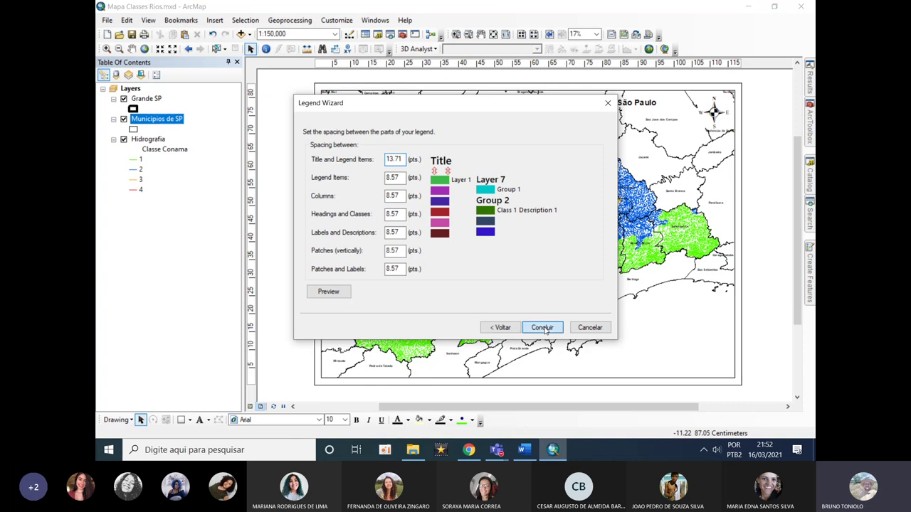
click(542, 327)
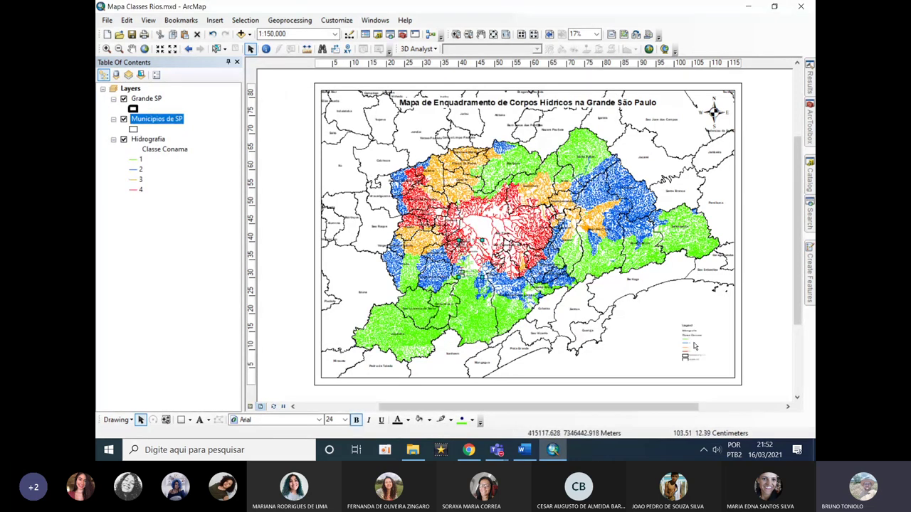
click(700, 341)
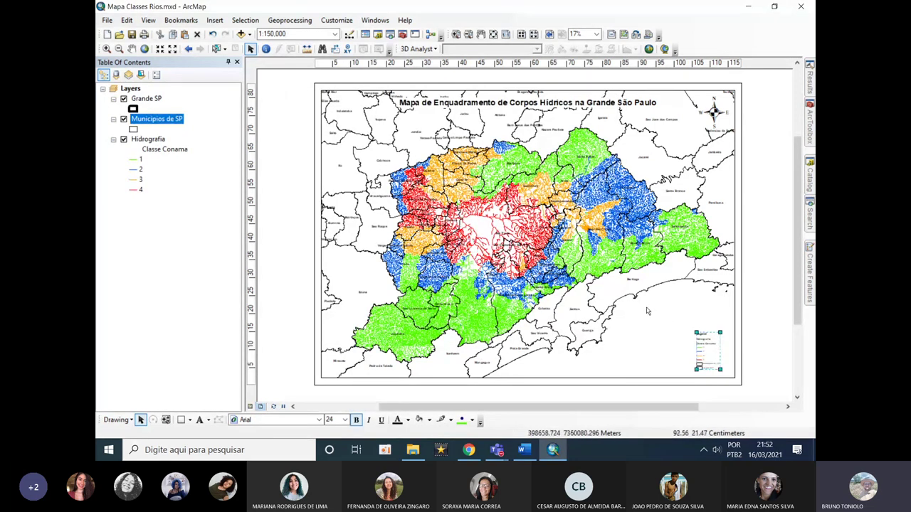
Set the font size of all labels of the legend items Hidrografia, Municipios de SP and Grande SP to 40.
right_click(707, 342)
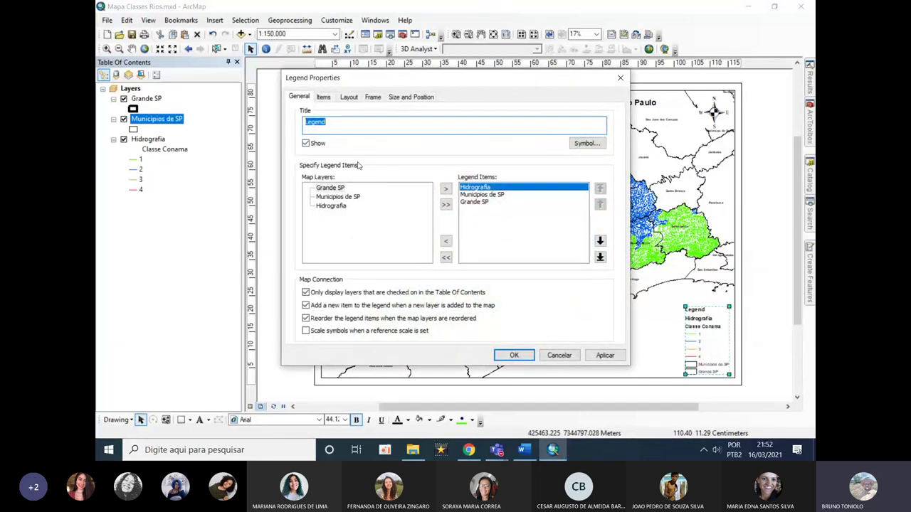
click(324, 98)
shift+click(314, 153)
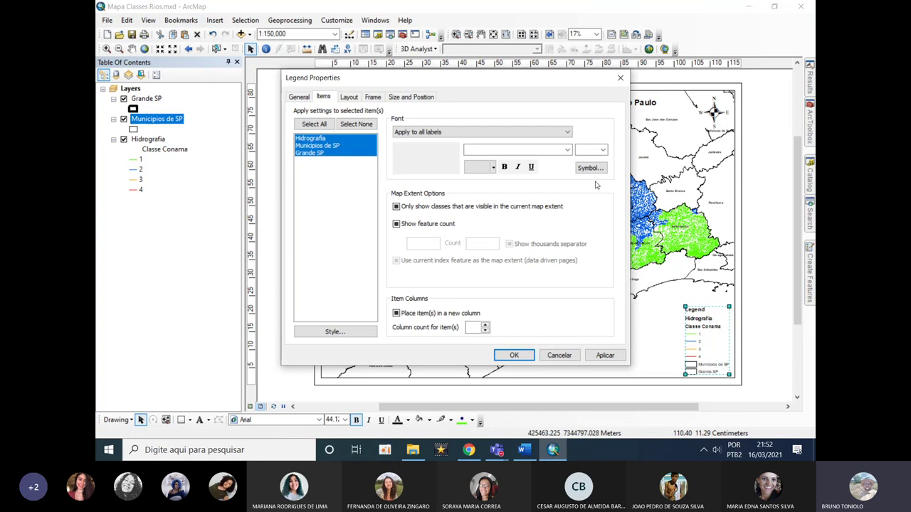
click(602, 150)
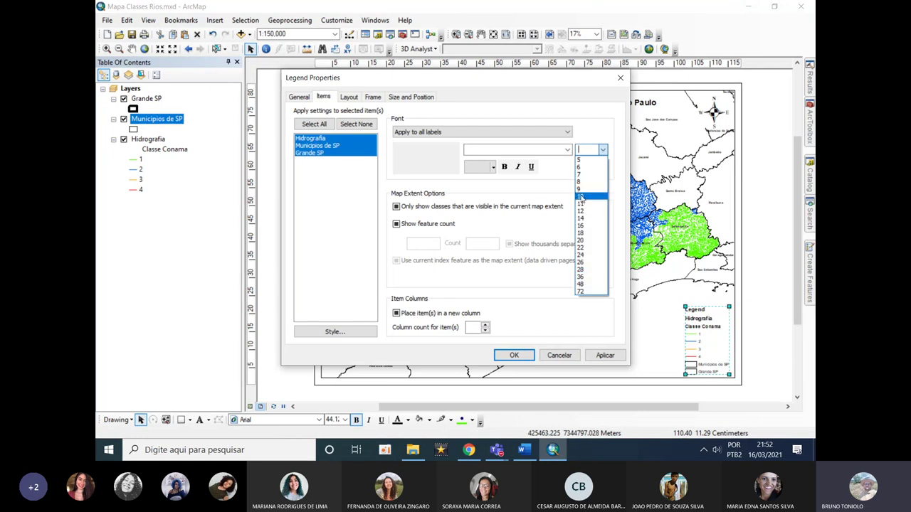
text(40)
click(605, 356)
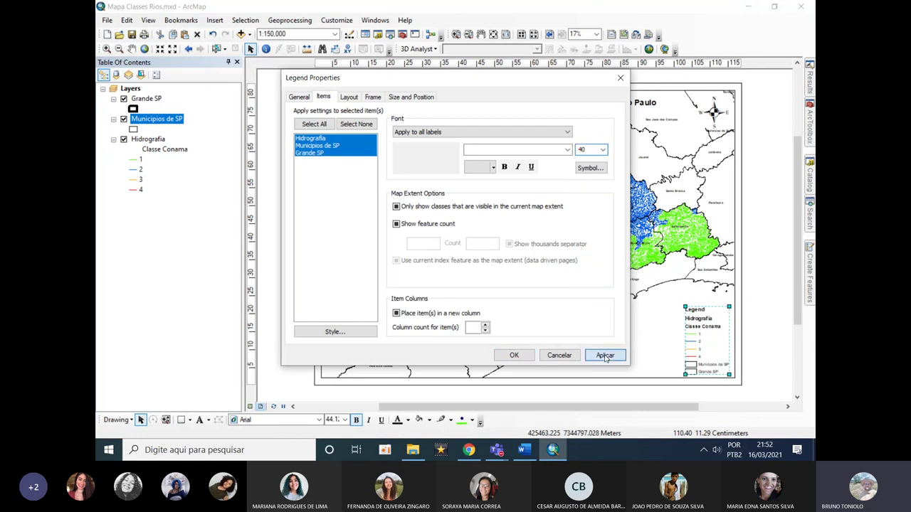
Change the legend title to "Legenda" with font size 40, accept the legend properties and deselect the legend.
click(299, 98)
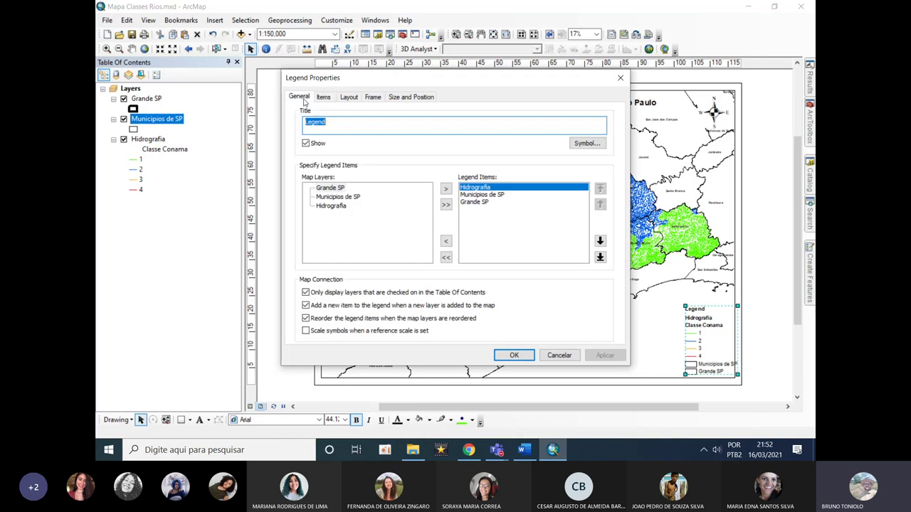
click(460, 125)
text(a)
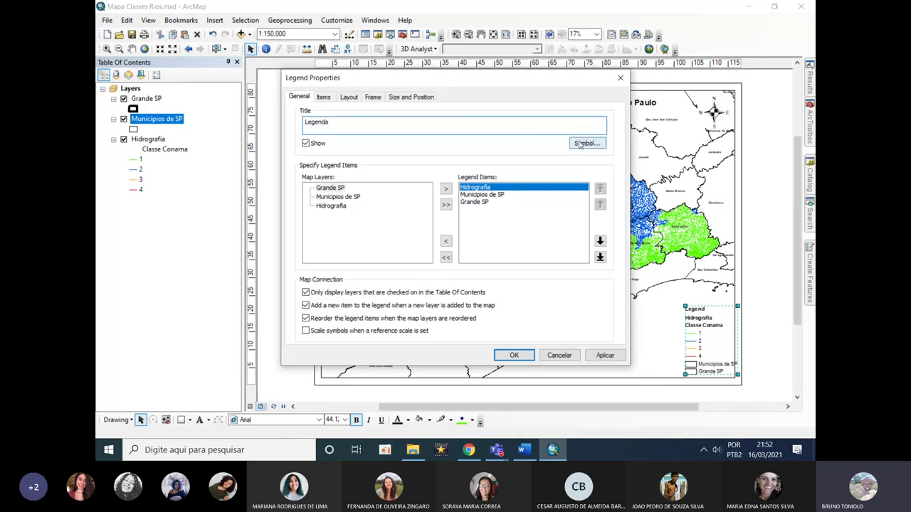
click(587, 143)
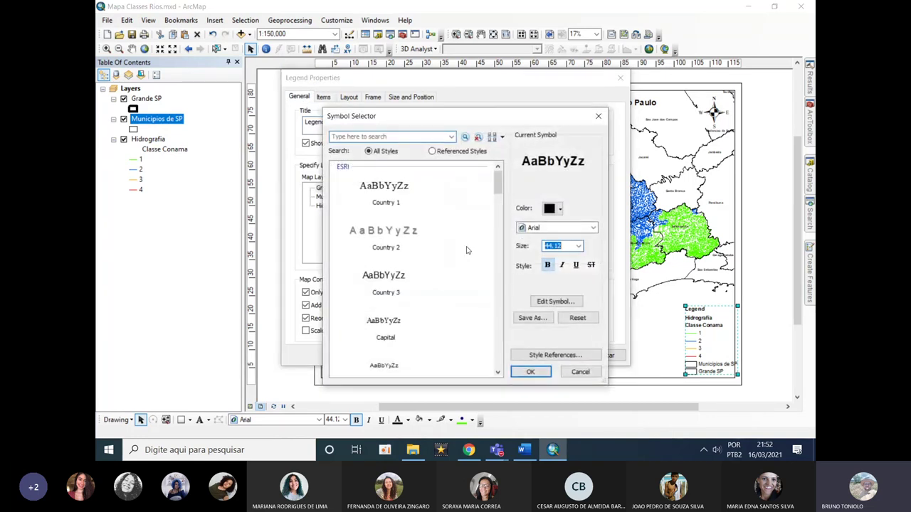
text(40)
click(529, 373)
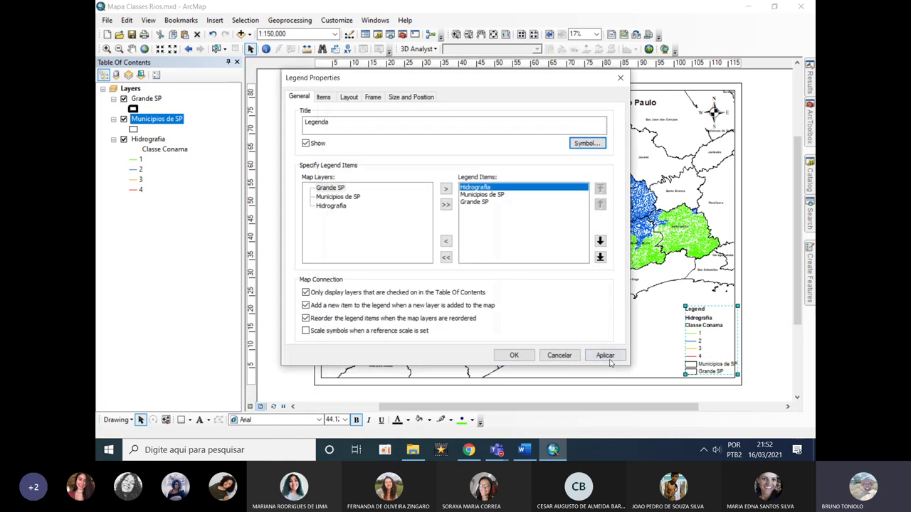
click(514, 355)
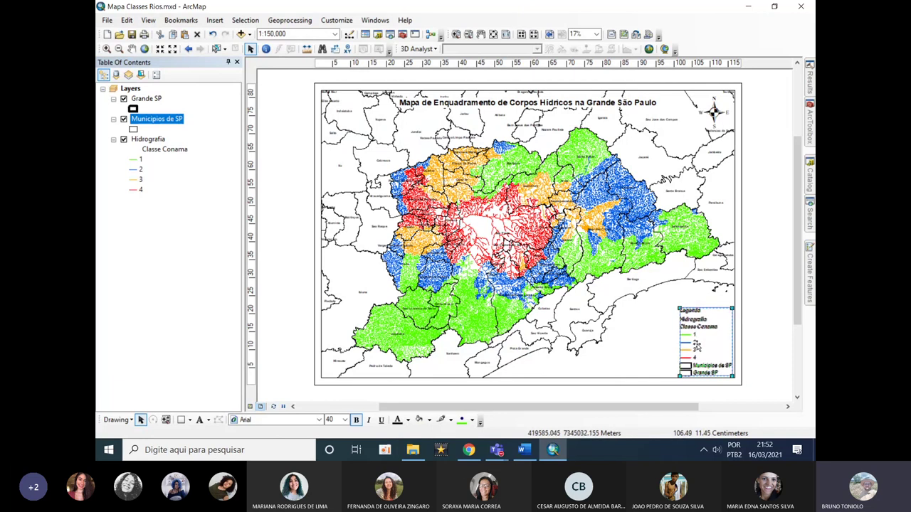
click(363, 392)
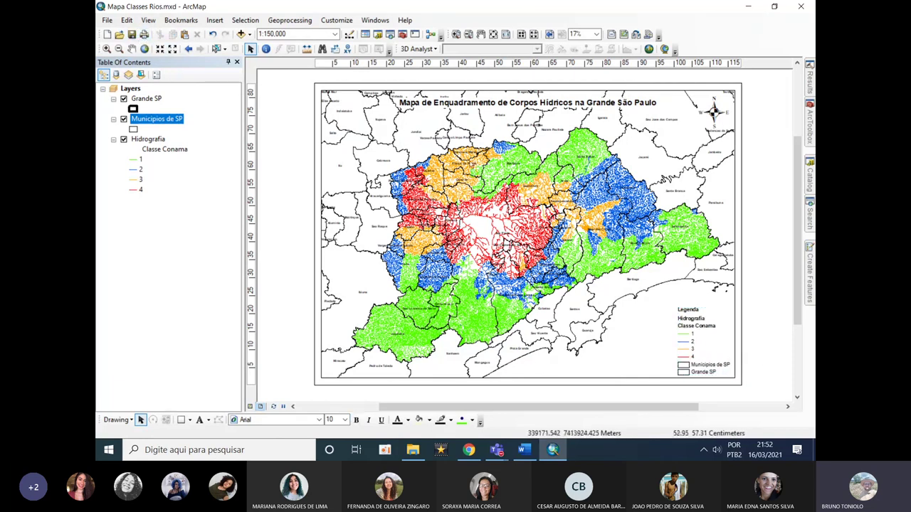
Insert an Alternating Scale Bar 1 and place it along the map's lower edge beside the legend.
click(214, 20)
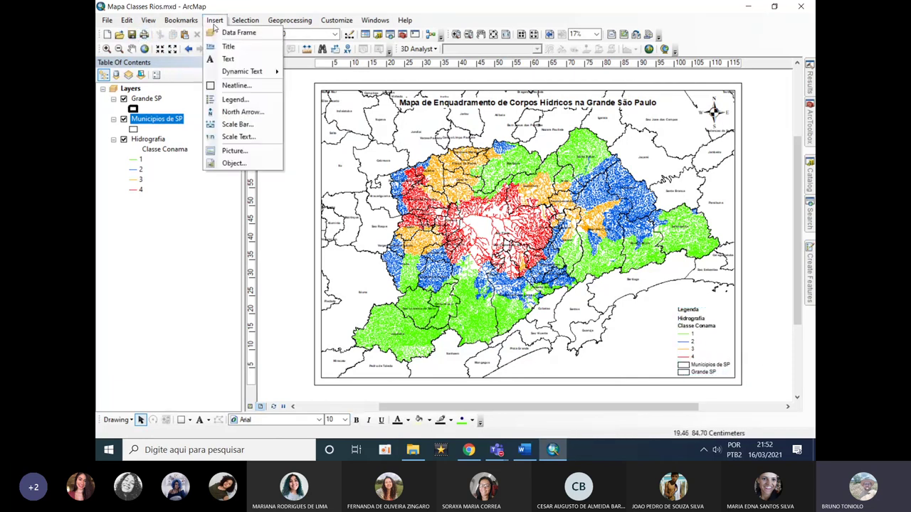
click(244, 126)
click(156, 192)
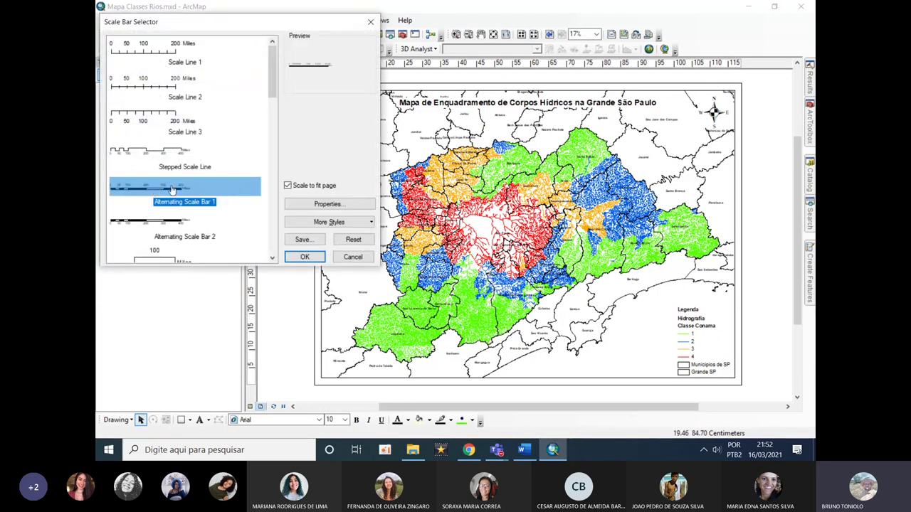
click(305, 256)
drag(550, 241, 622, 375)
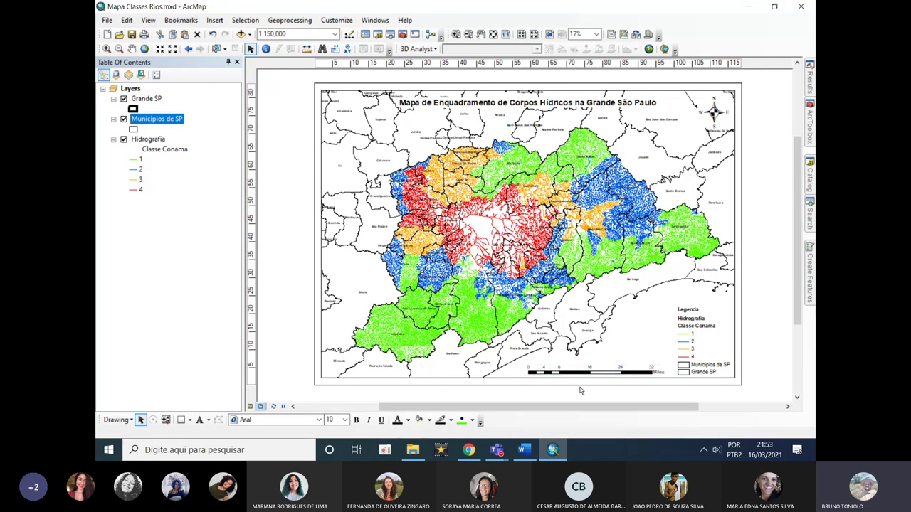
drag(596, 365, 597, 377)
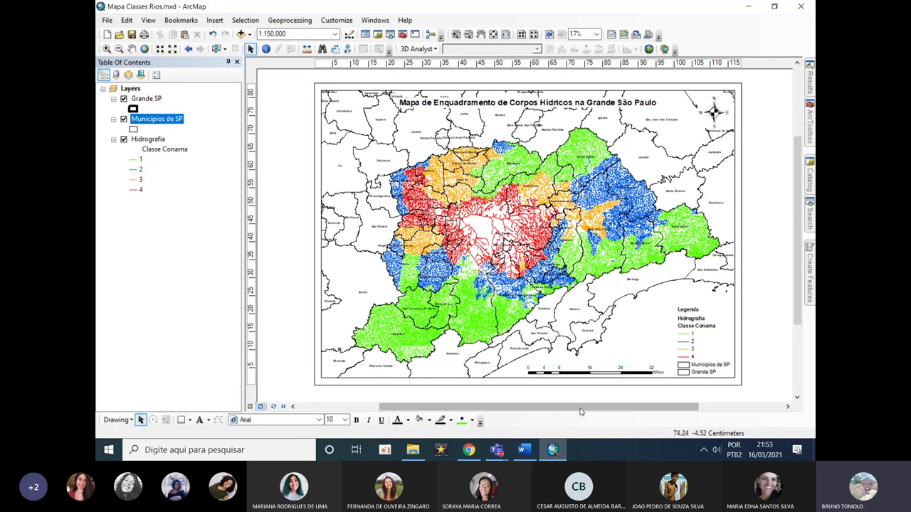
Set the scale bar to Kilometers labelled "km" with 2 divisions and 2 subdivisions, and shorten it to 40 km next to the legend.
click(586, 377)
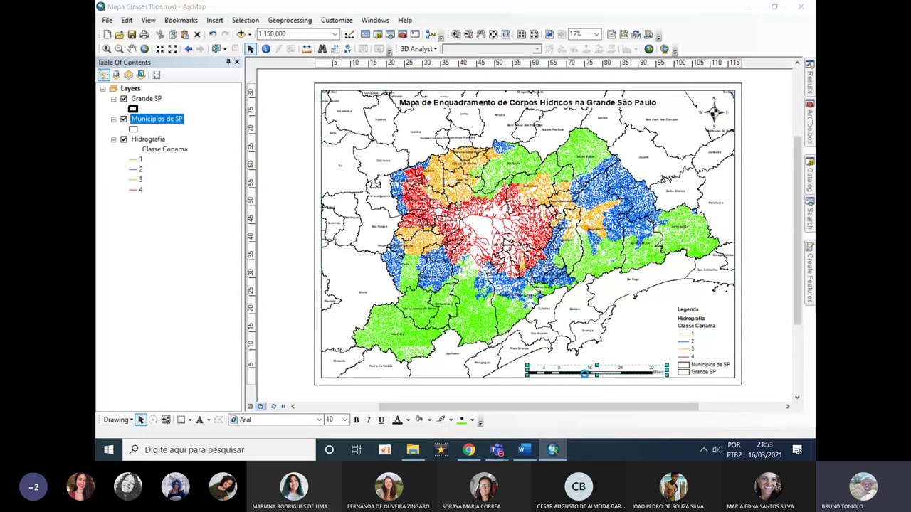
double_click(585, 375)
click(413, 259)
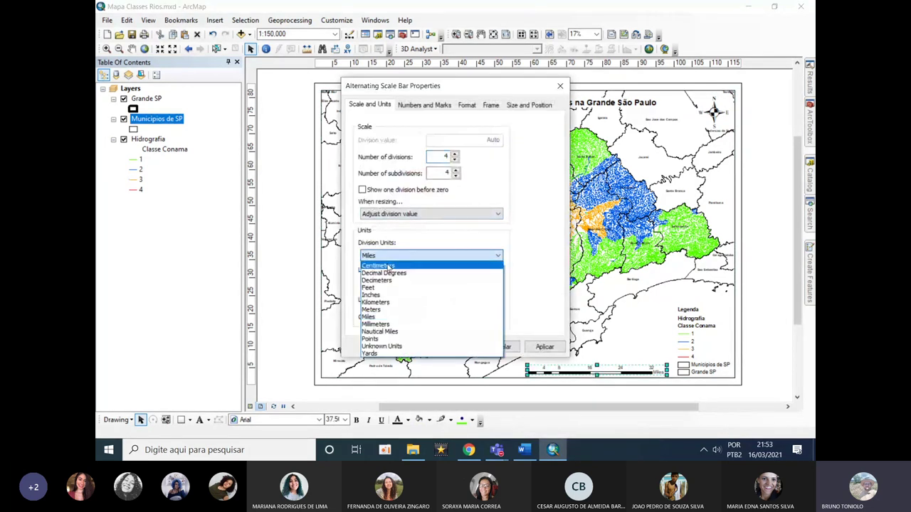
click(375, 303)
text(km)
click(456, 178)
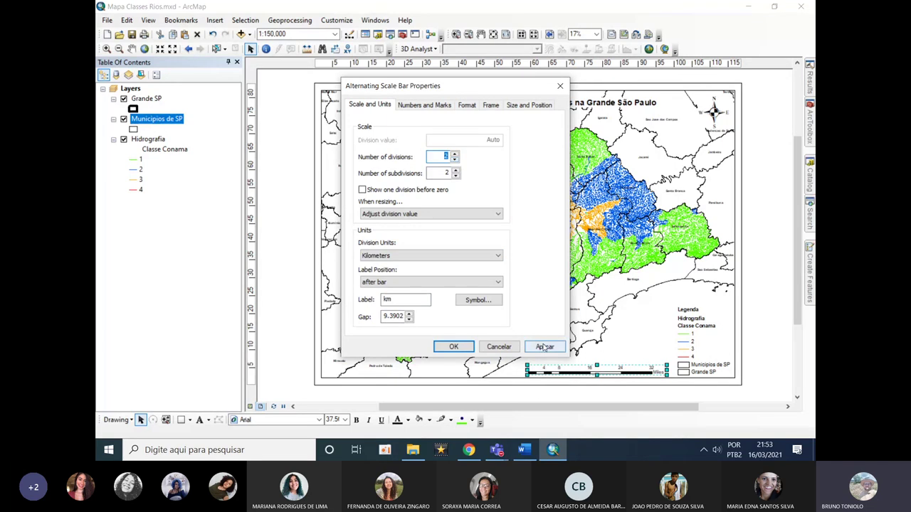
click(545, 347)
click(453, 346)
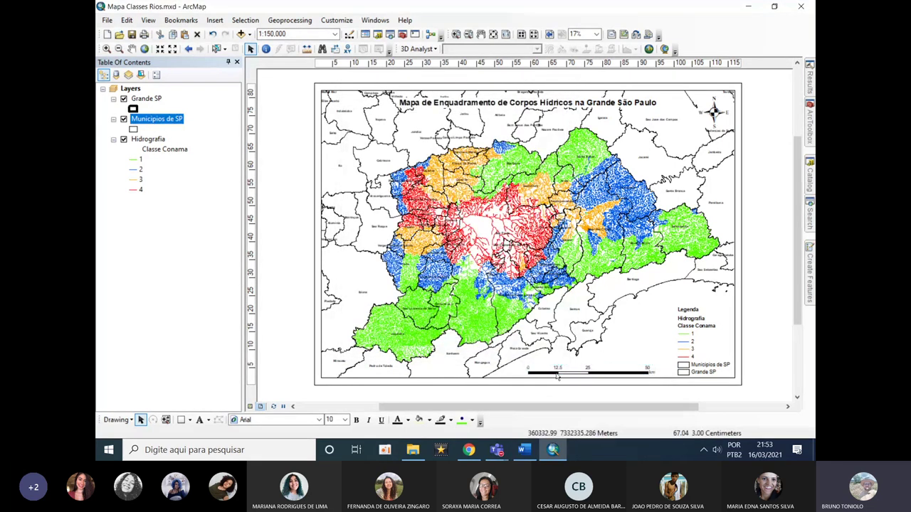
drag(655, 370, 635, 376)
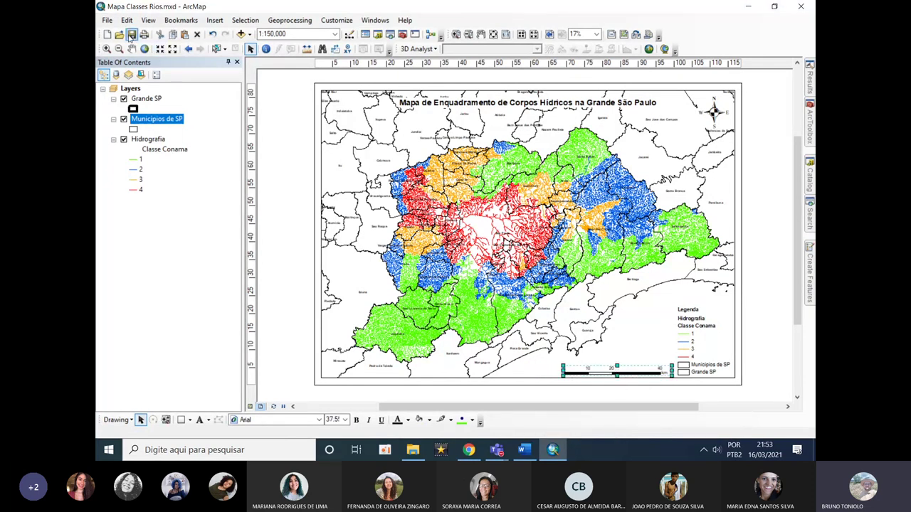
click(636, 389)
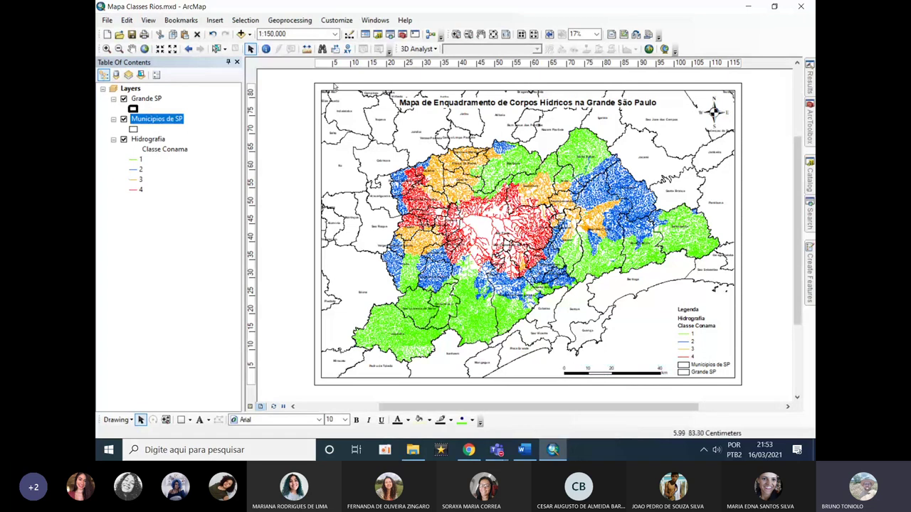
Insert a text element on the map layout and set its font size to 40.
click(214, 20)
key(Escape)
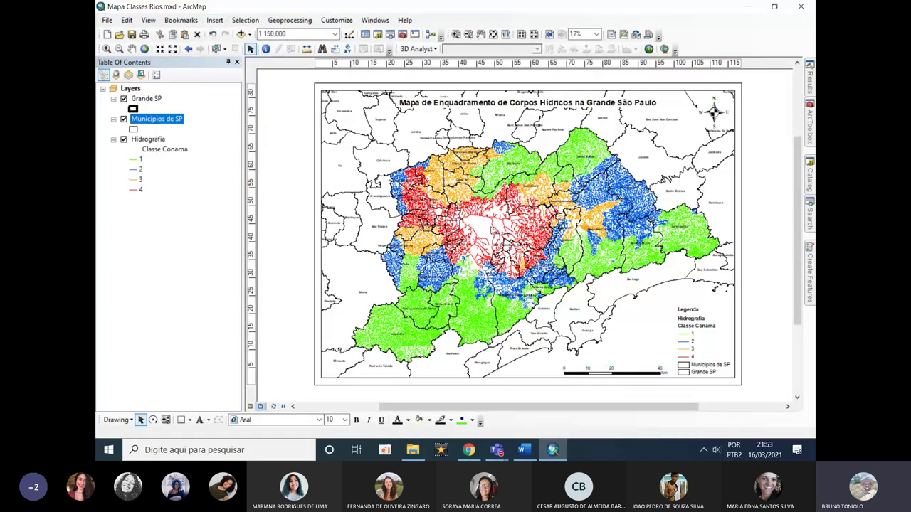
click(486, 232)
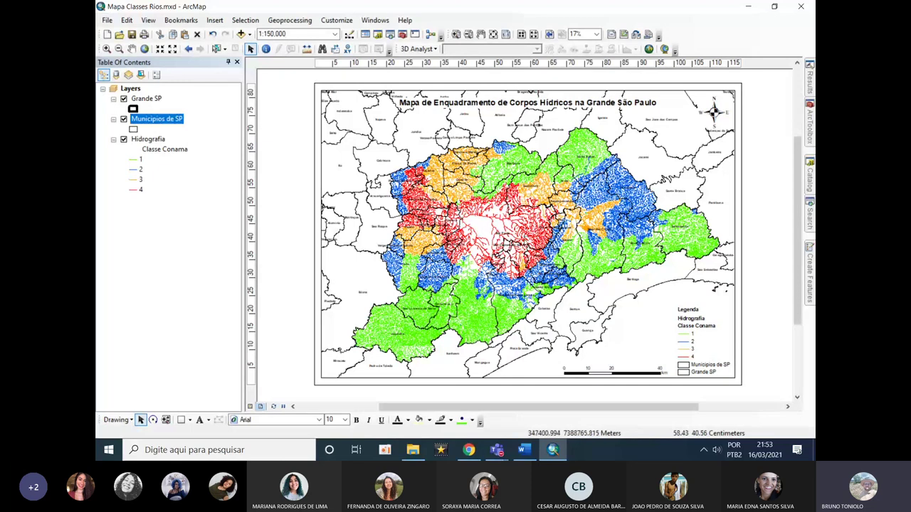
drag(281, 172, 697, 296)
double_click(529, 240)
click(383, 192)
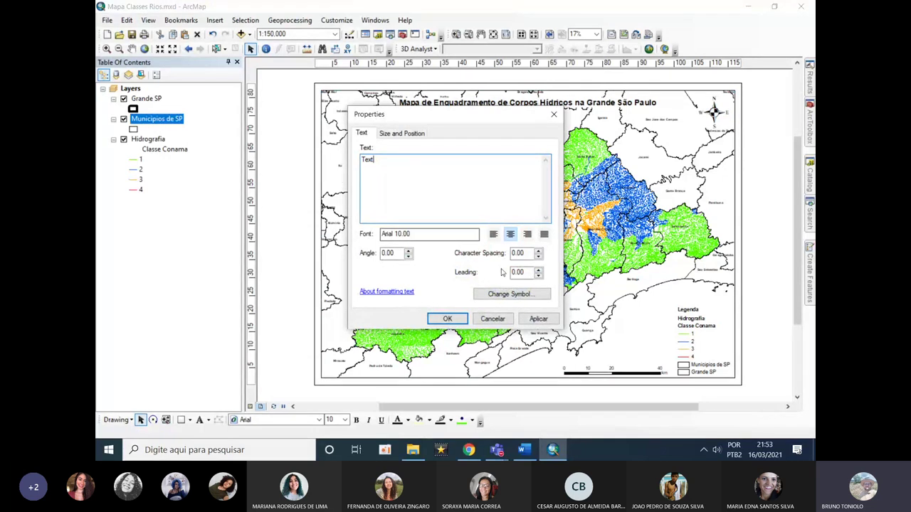
click(511, 294)
click(578, 246)
scroll(552, 291, down, 2)
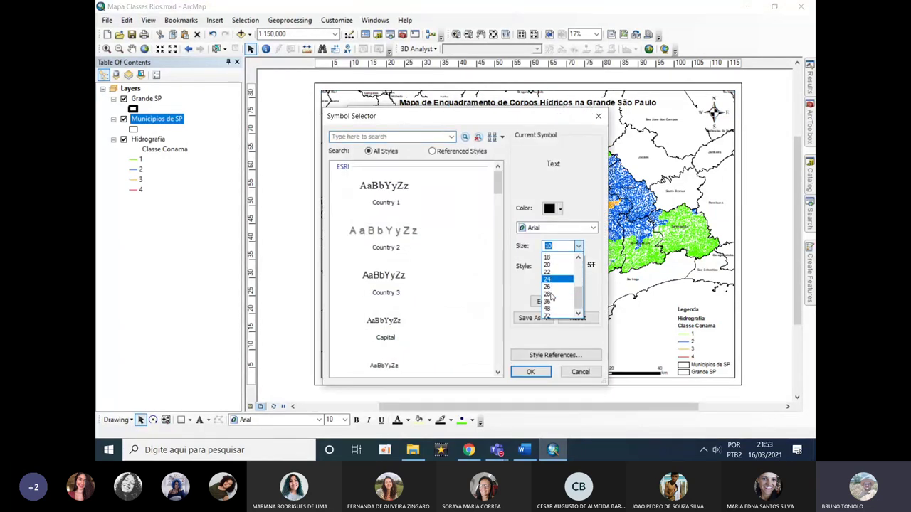
click(564, 244)
text(40)
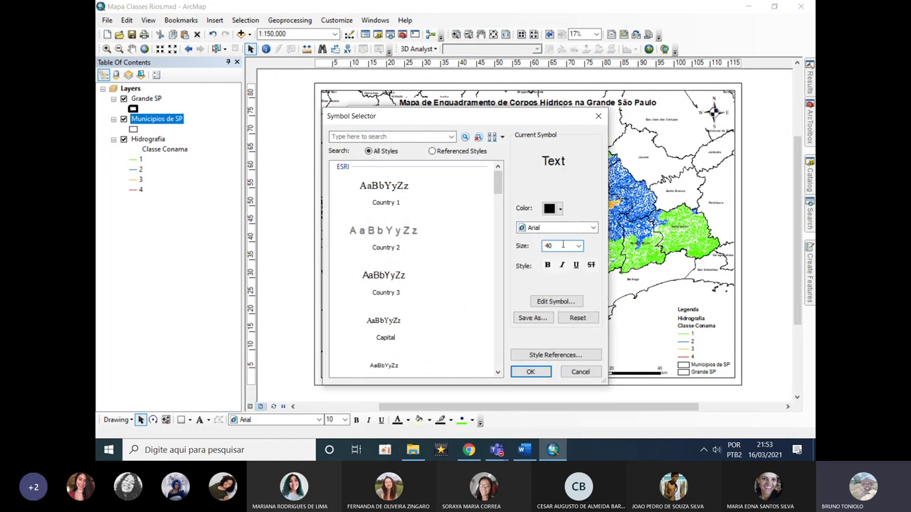
click(530, 371)
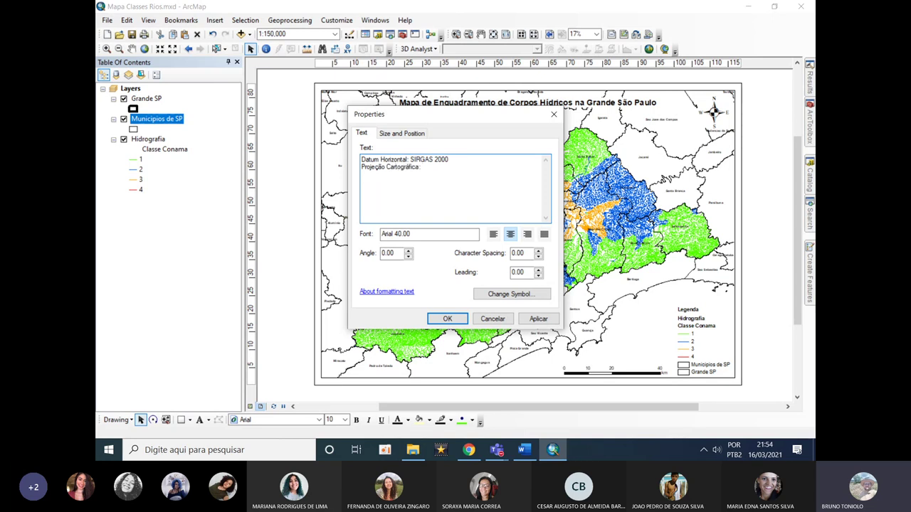
Place above the scale bar the lines "Datum Horizontal: SIRGAS 2000", "Projeção Cartográfica: UTM 23S", "Data: 16/03/2021", "Fonte: DataGeo", "Elab.: Turma Meio Ambiente 2ªA - ETESP".
text(UTM 23S)
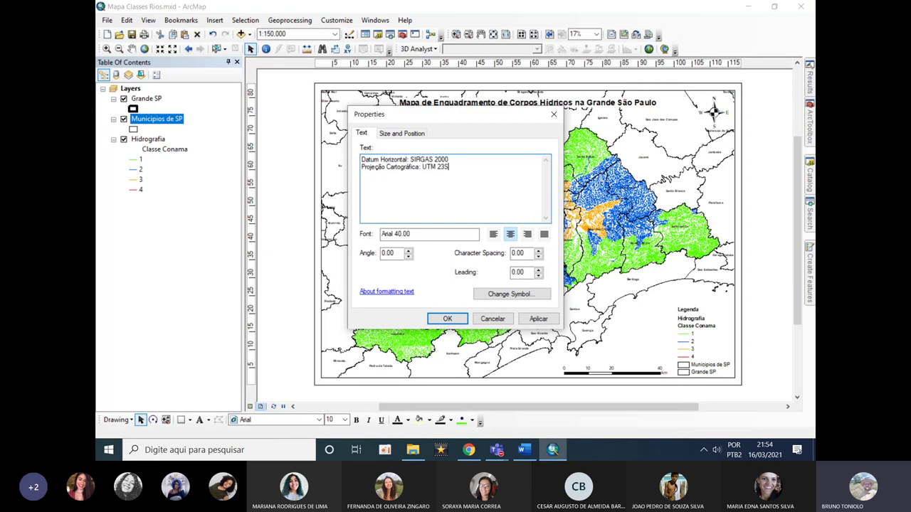
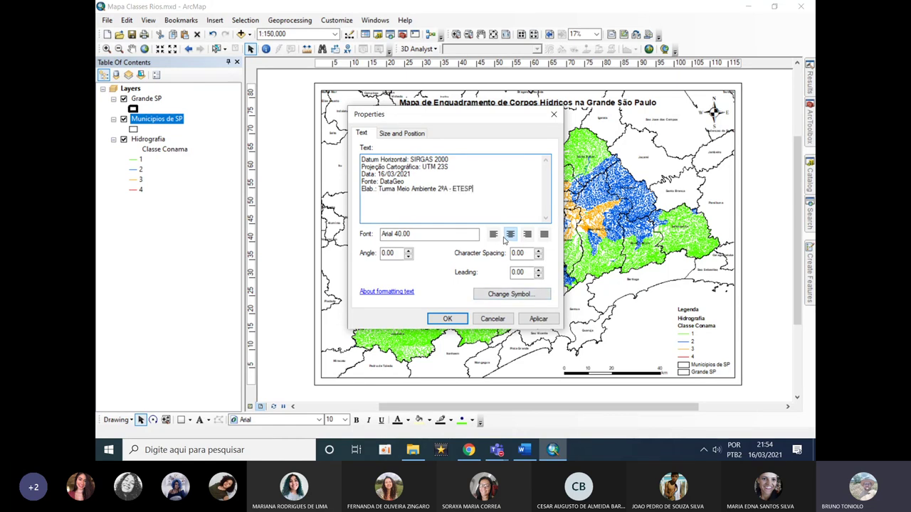
click(535, 318)
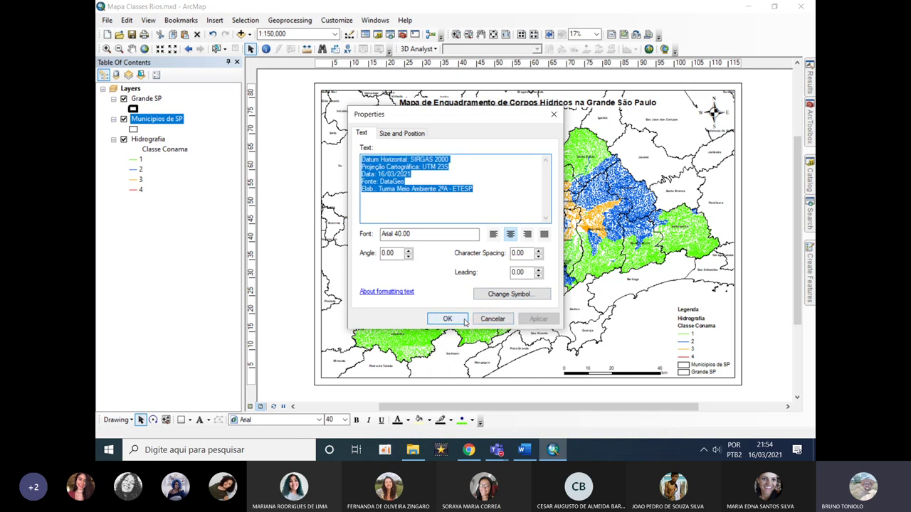
click(459, 321)
drag(519, 250, 602, 354)
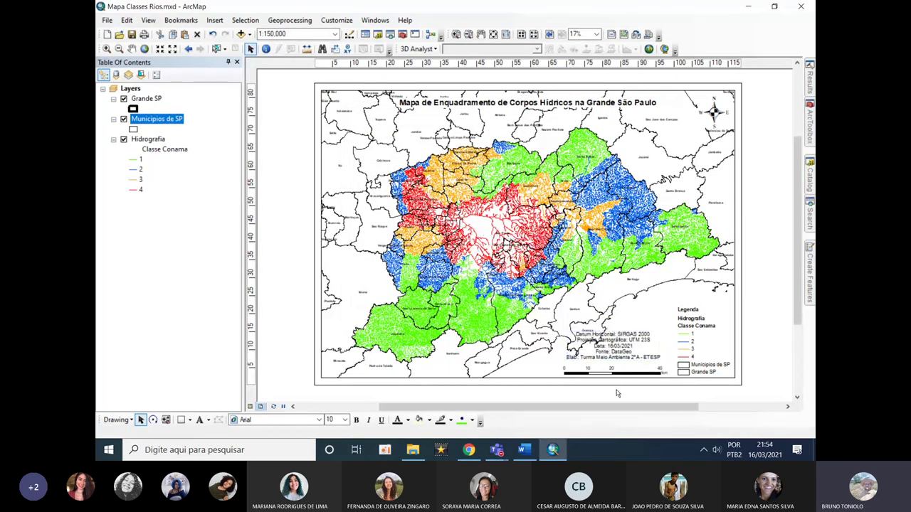
Reduce the map information text to font size 32, move it down close above the scale bar and deselect it.
double_click(615, 358)
click(532, 293)
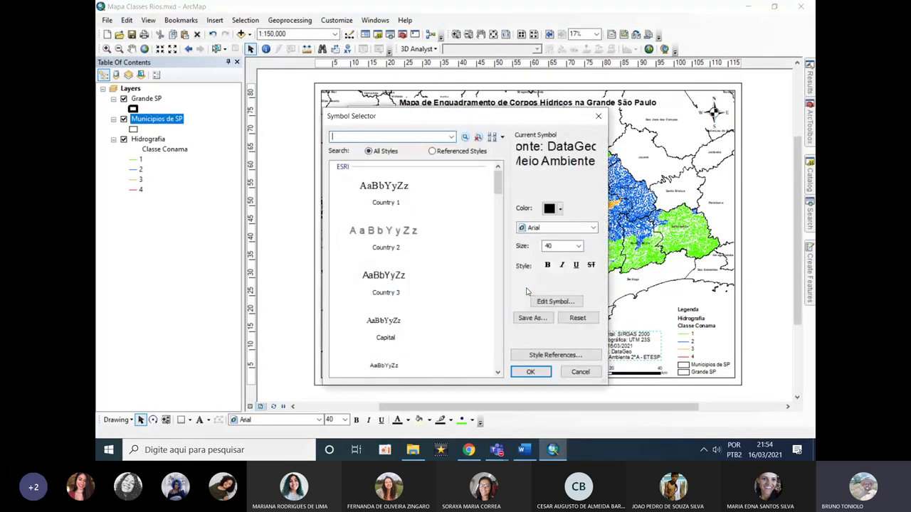
click(578, 246)
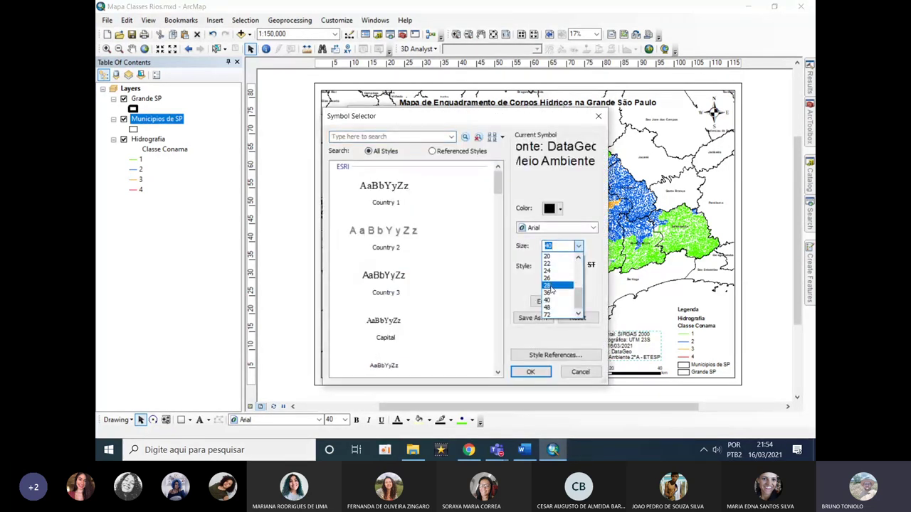
click(548, 246)
text(32)
click(526, 371)
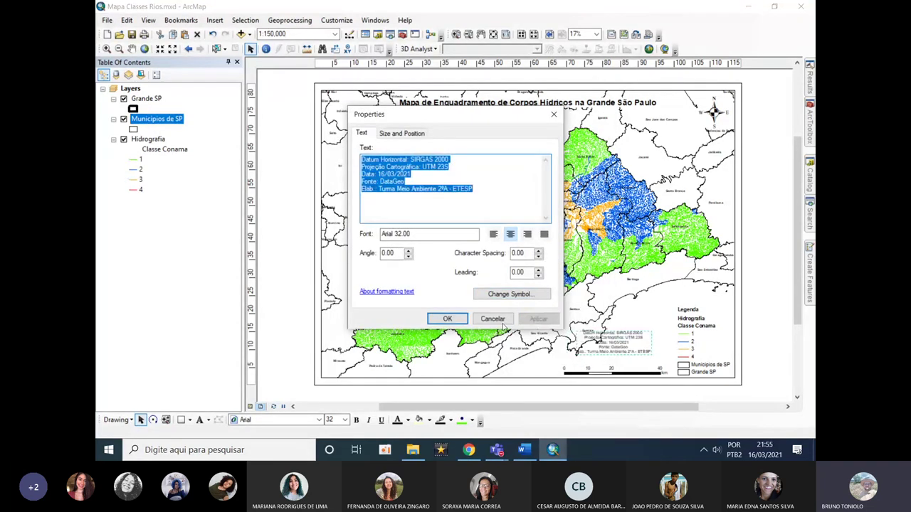
click(448, 319)
drag(620, 349, 618, 361)
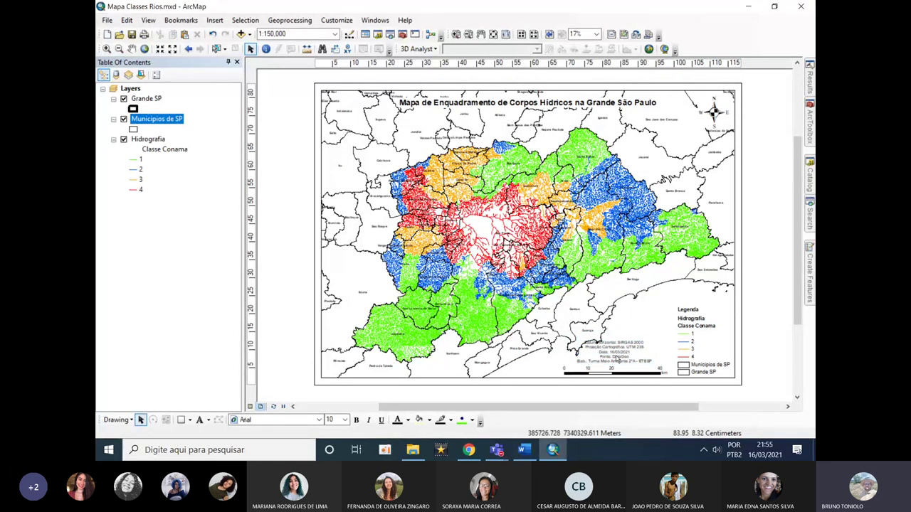
click(625, 391)
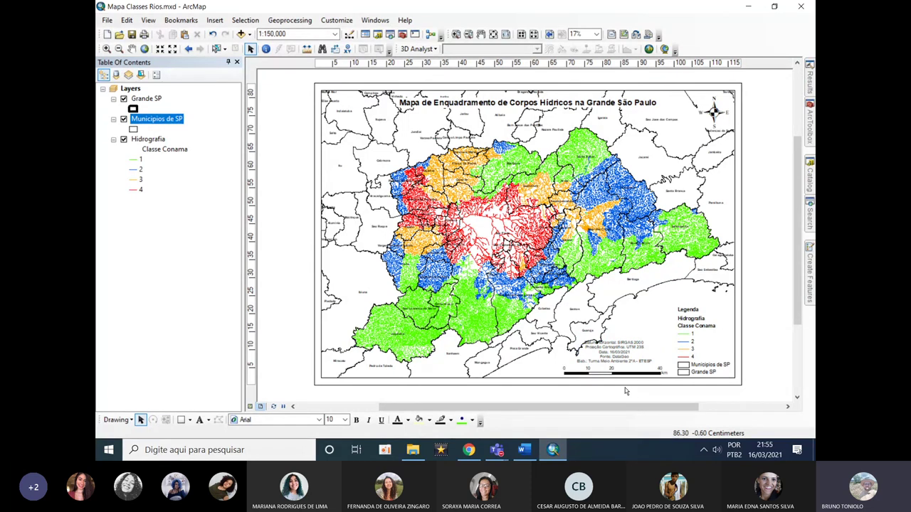
Start a new measured grid named "grade" for the map layout's data frame.
click(471, 267)
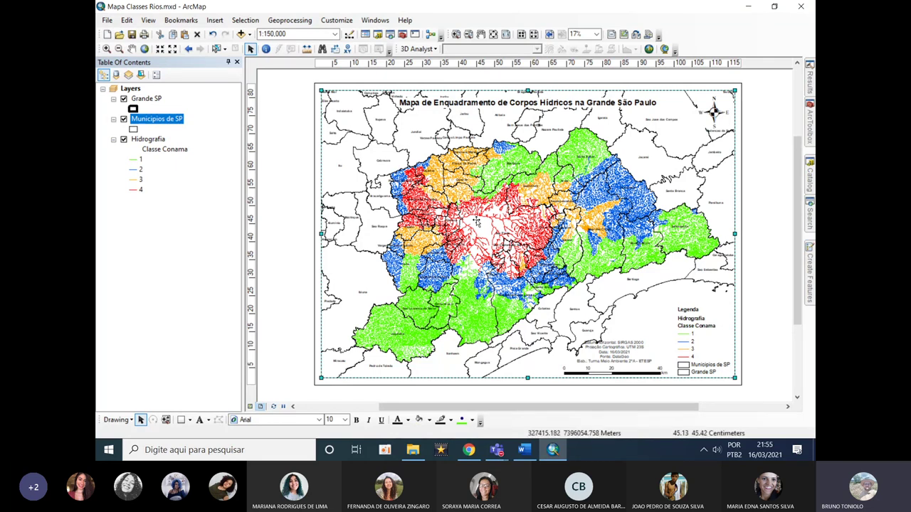
right_click(419, 176)
click(186, 58)
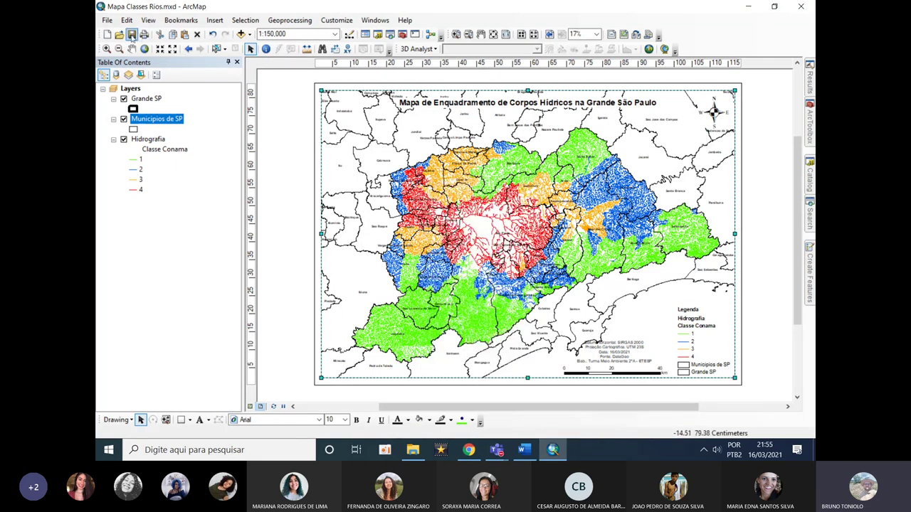
right_click(449, 155)
click(503, 358)
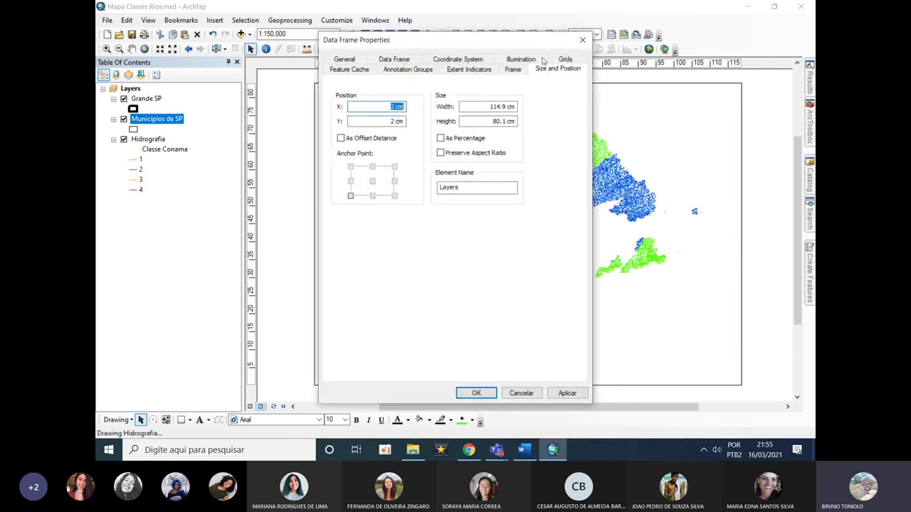
click(560, 60)
click(527, 106)
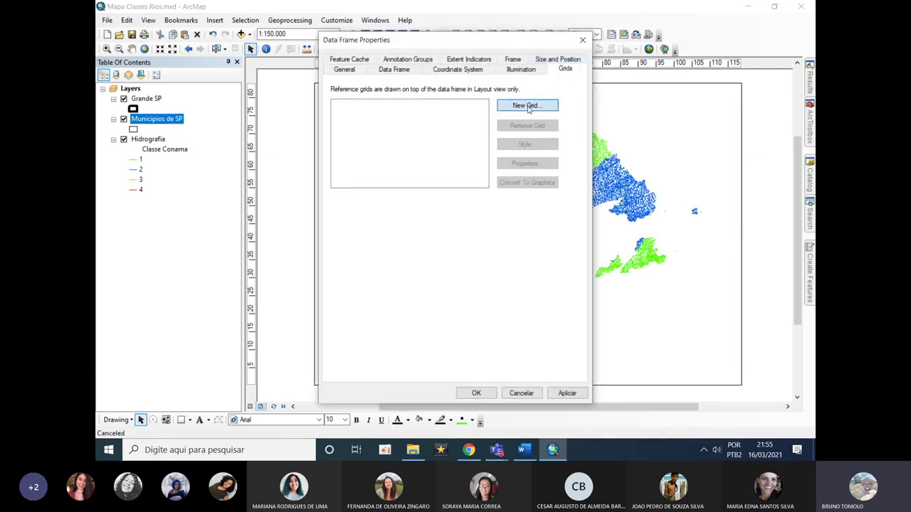
click(458, 187)
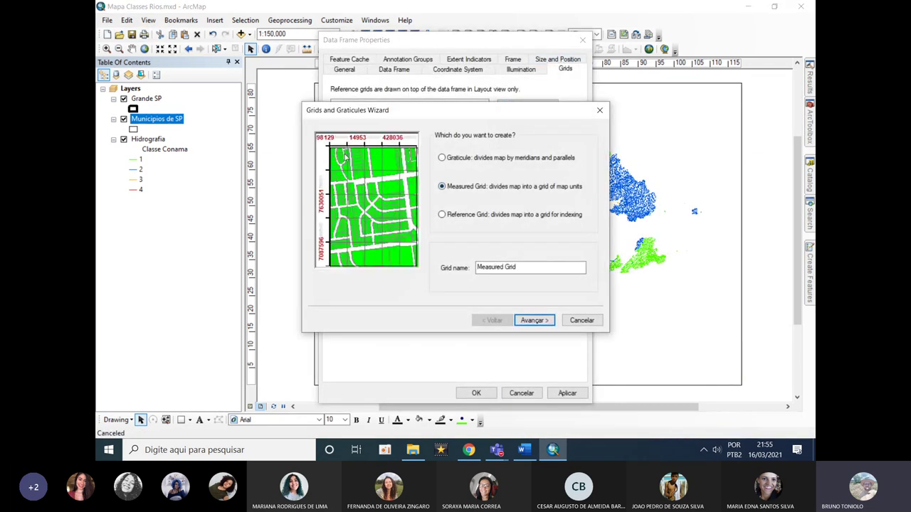
drag(518, 267, 299, 252)
text(grade)
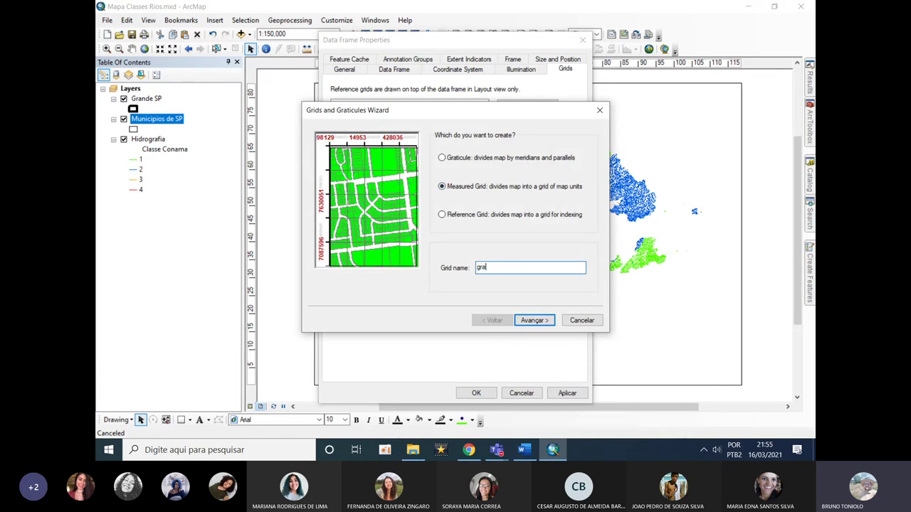
click(534, 321)
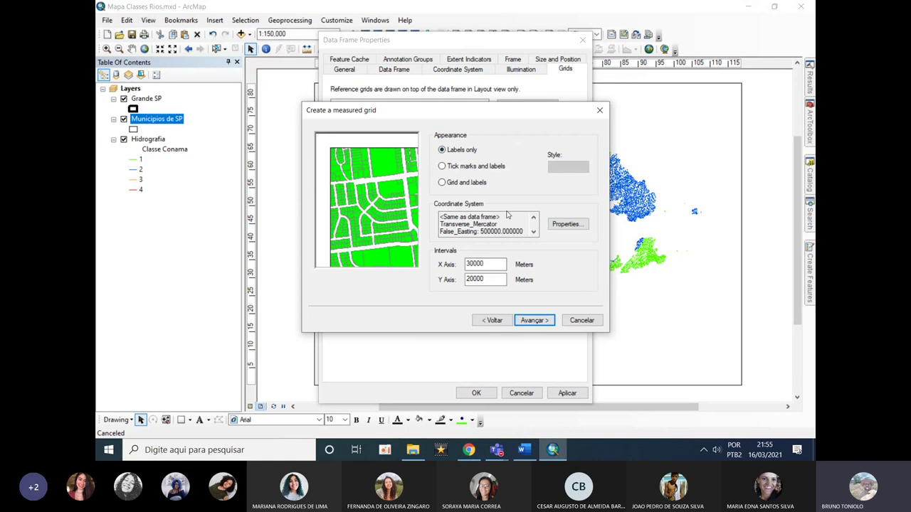
Set the grid's X and Y axis intervals to 15000 meters, finish the grid and apply it to the data frame.
drag(504, 264, 323, 265)
text(1500)
key(Tab)
text(150)
click(535, 322)
click(534, 320)
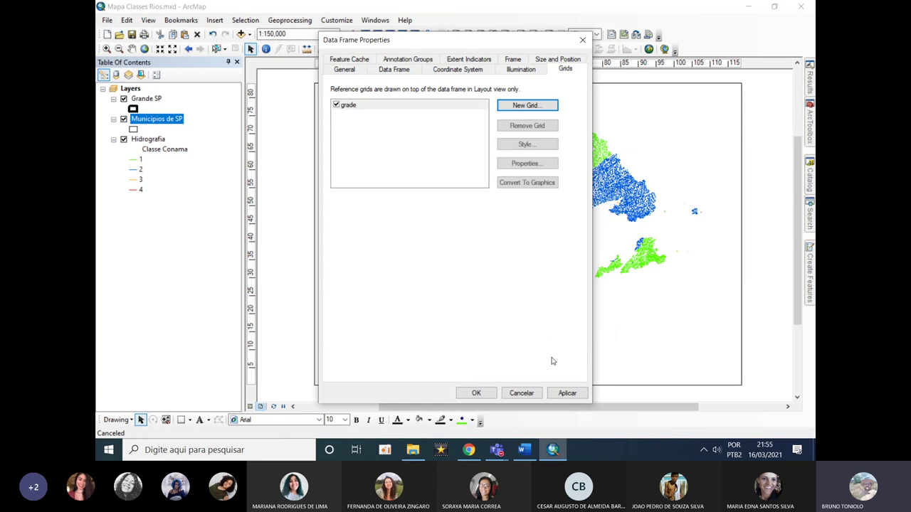
click(567, 393)
click(476, 393)
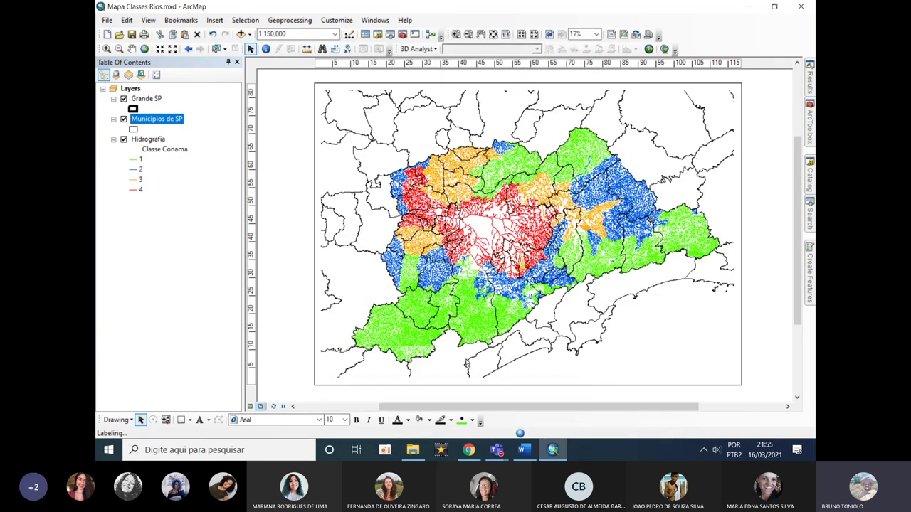
click(316, 84)
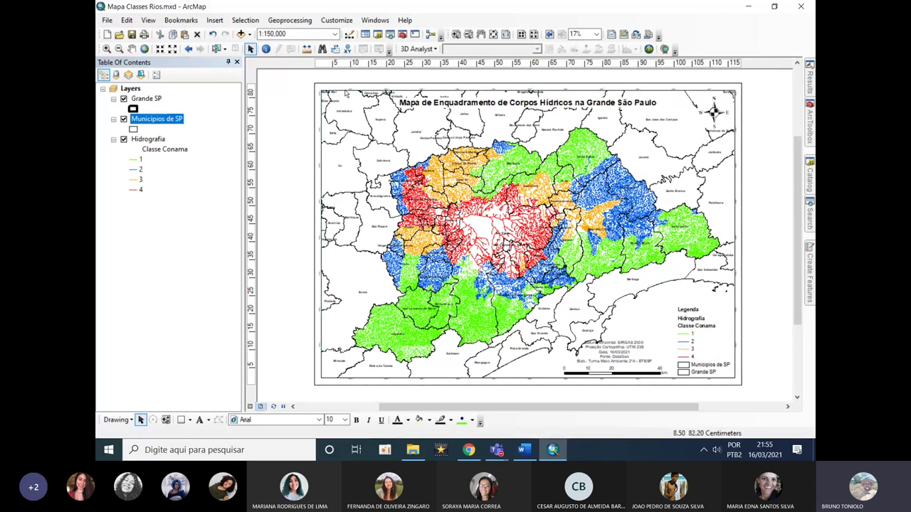
Open the properties of the "grade" grid after inspecting its coordinate labels at the map frame's upper-left corner.
click(456, 34)
drag(308, 75, 364, 109)
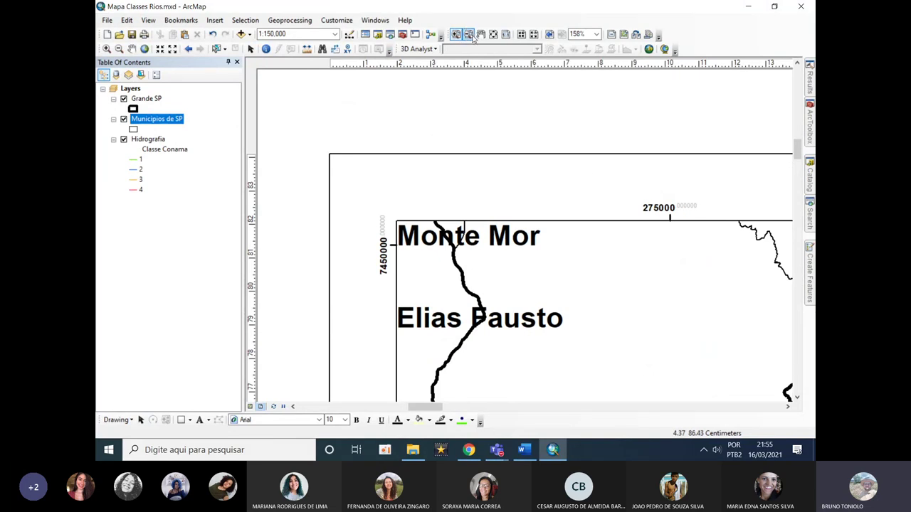
click(250, 49)
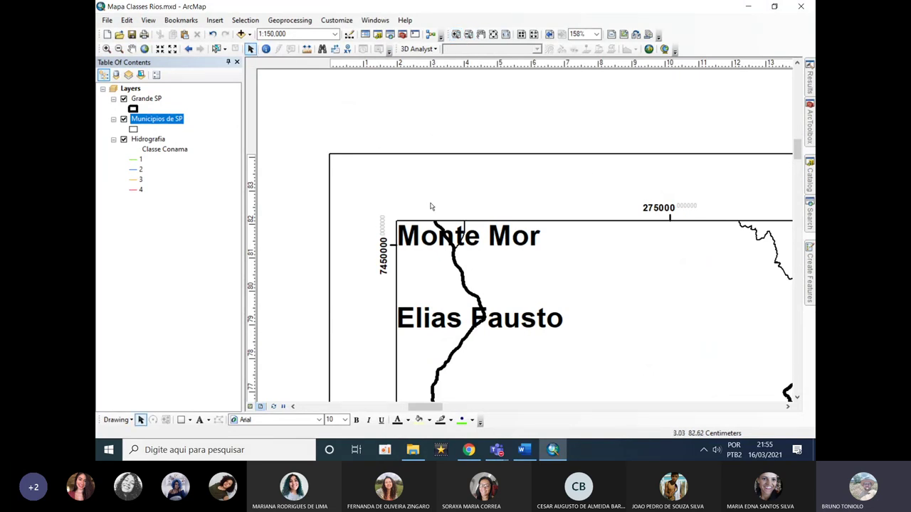
right_click(440, 239)
click(459, 235)
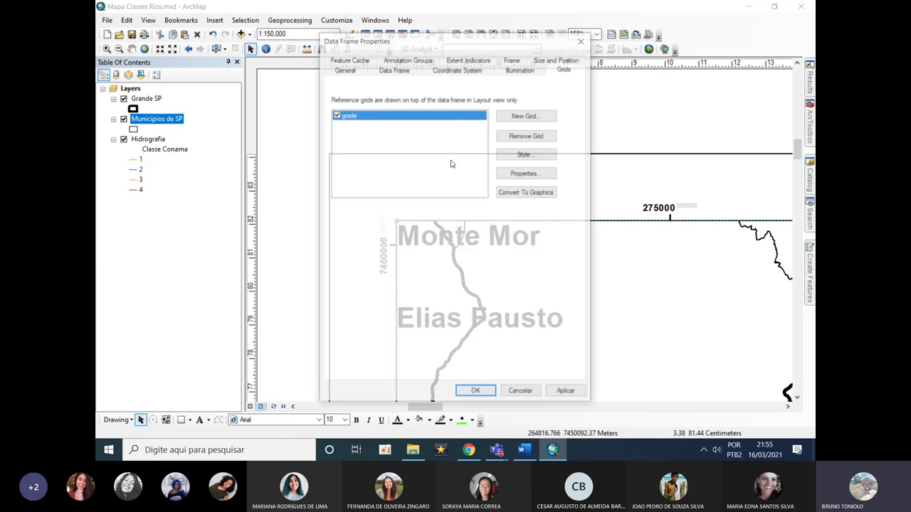
click(523, 173)
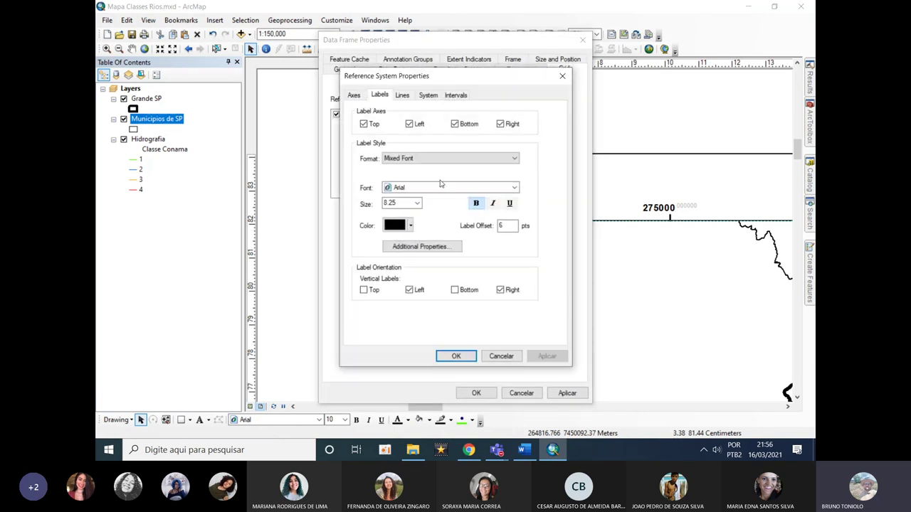
Set the mixed-font grid labels to size 24 with a label offset of 12 pts.
click(417, 203)
click(417, 203)
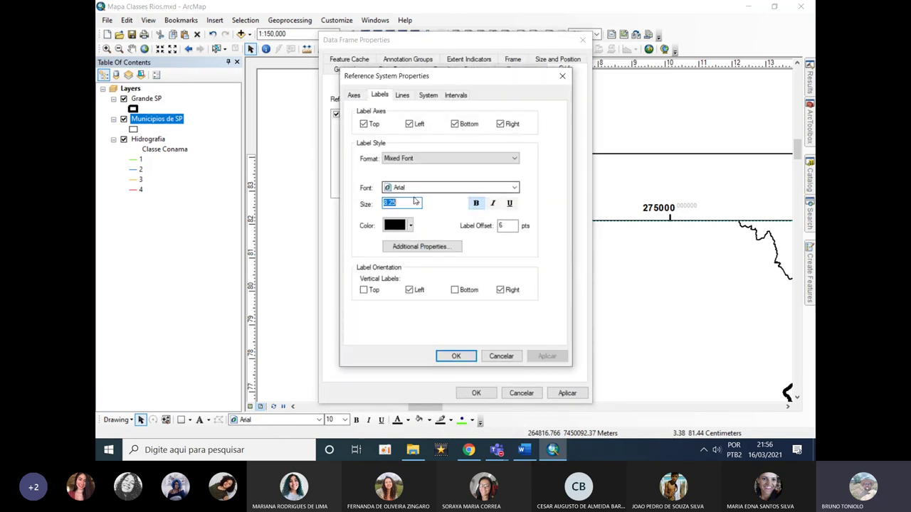
click(417, 203)
scroll(396, 250, down, 2)
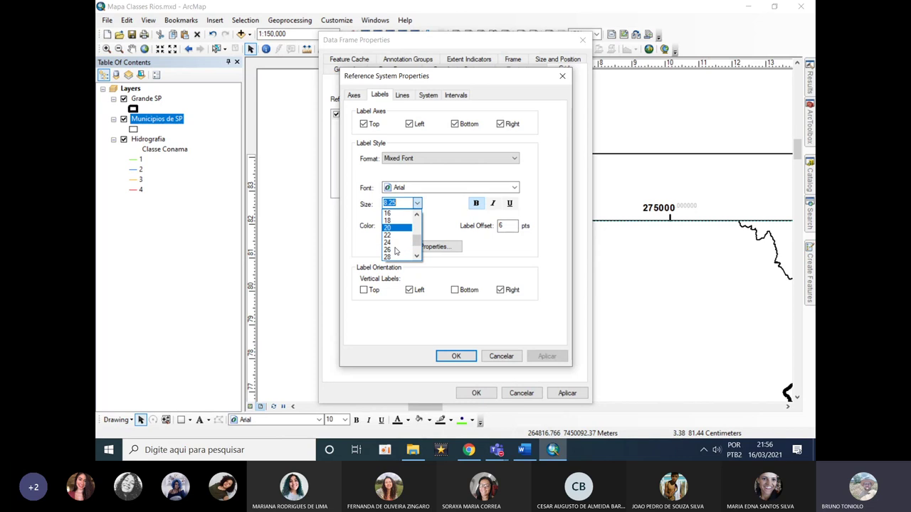
click(396, 249)
text(12)
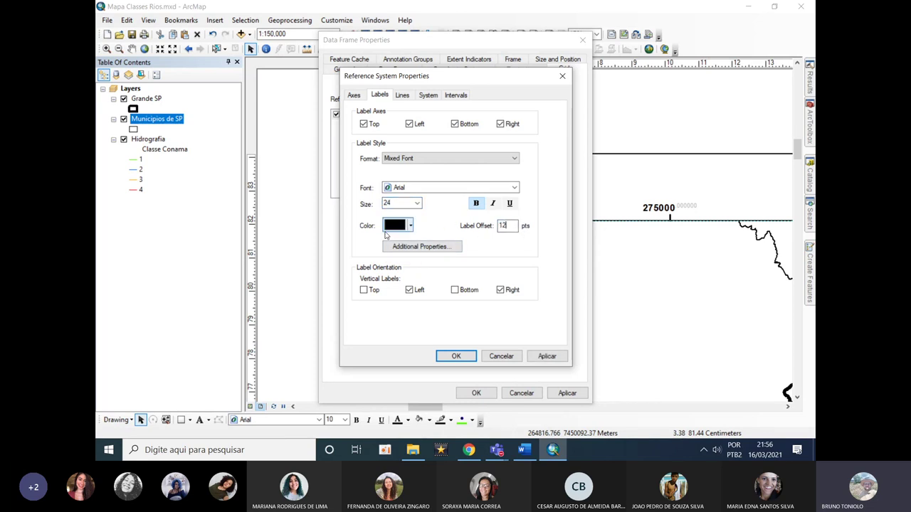
Switch the grid labels to the Formatted format with font size 24 and a 12 pts offset, and apply the changes.
click(423, 158)
click(410, 170)
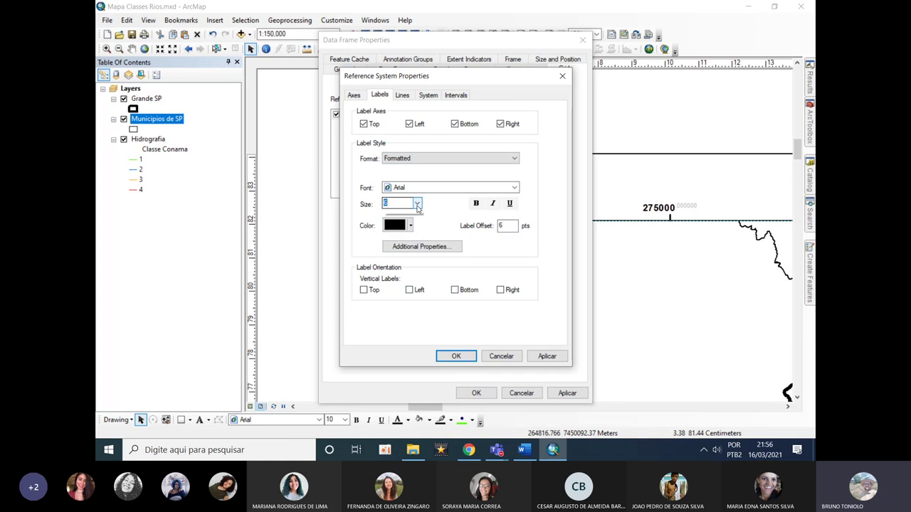
click(418, 204)
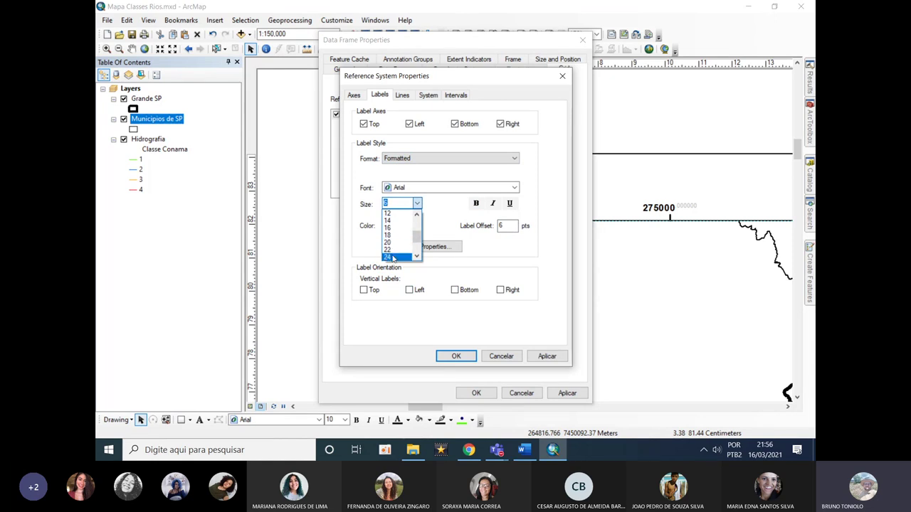
click(388, 257)
double_click(507, 227)
text(1)
click(413, 248)
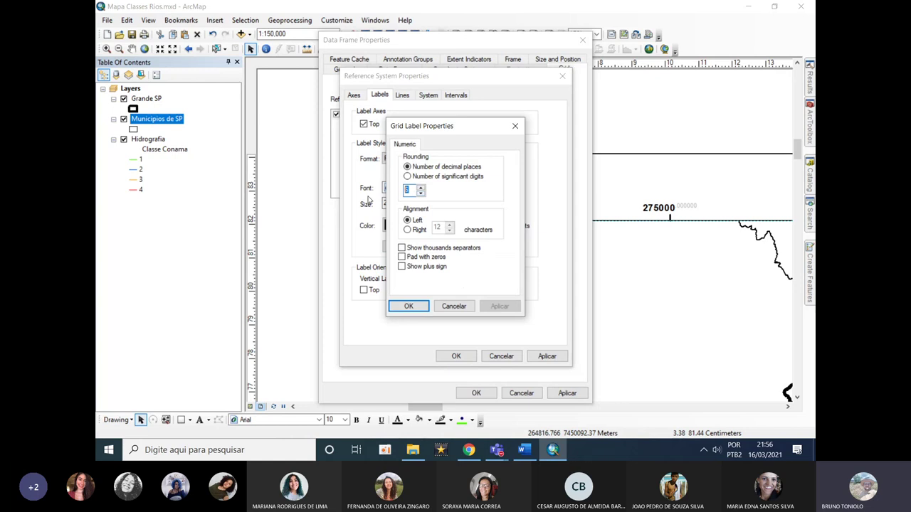
click(410, 306)
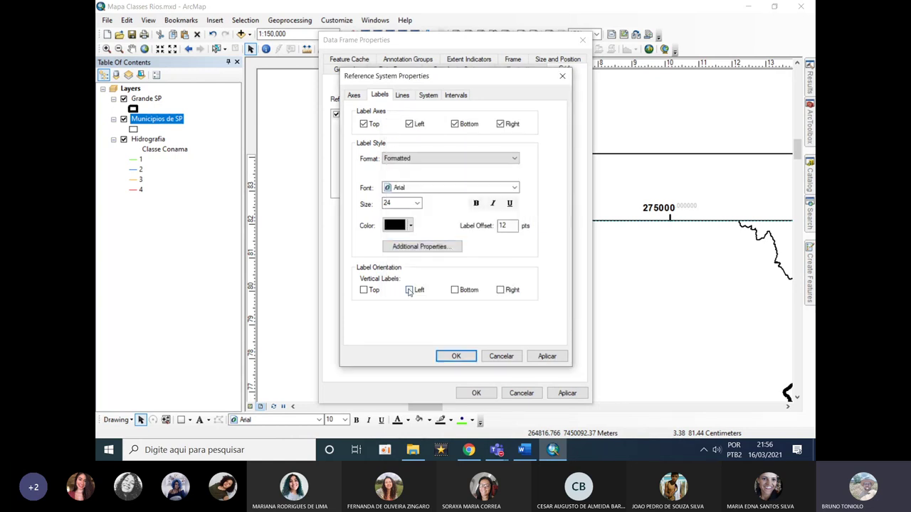
click(456, 355)
click(567, 393)
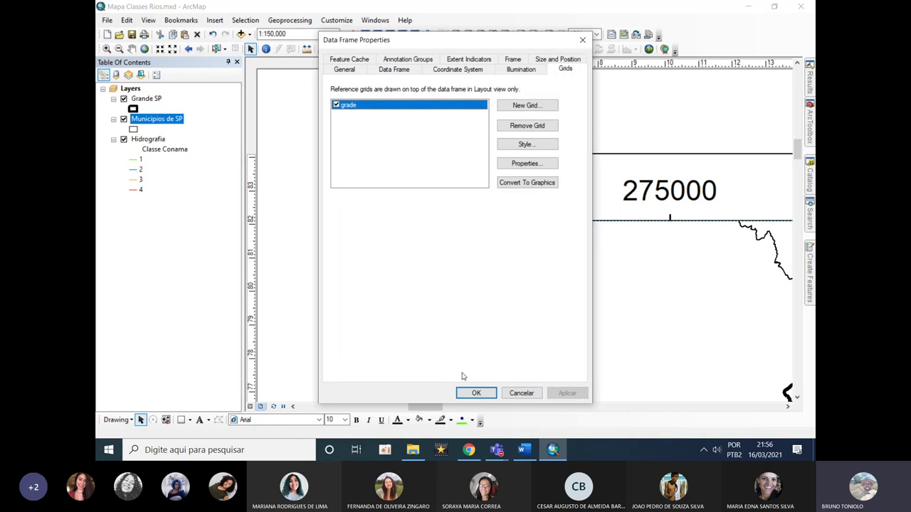
click(476, 392)
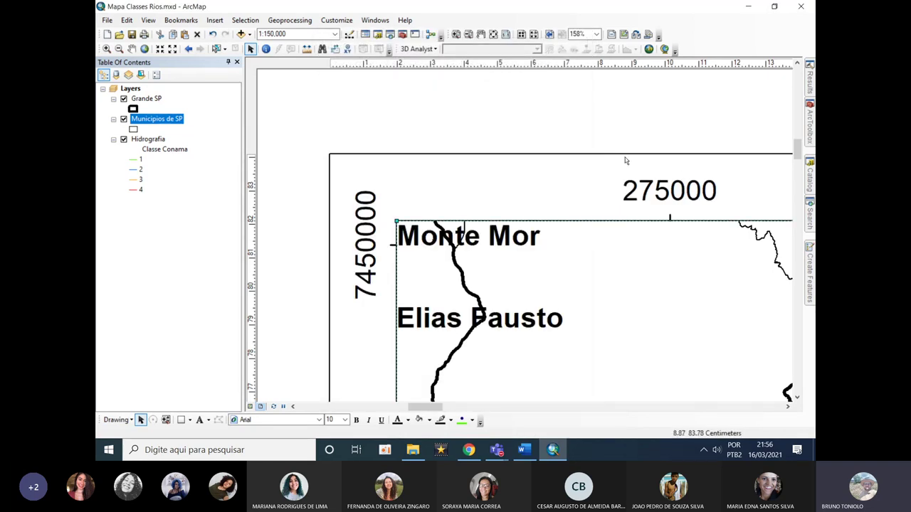
Check the reformatted grid labels on the whole page and up close near the frame's upper-left corner.
click(493, 34)
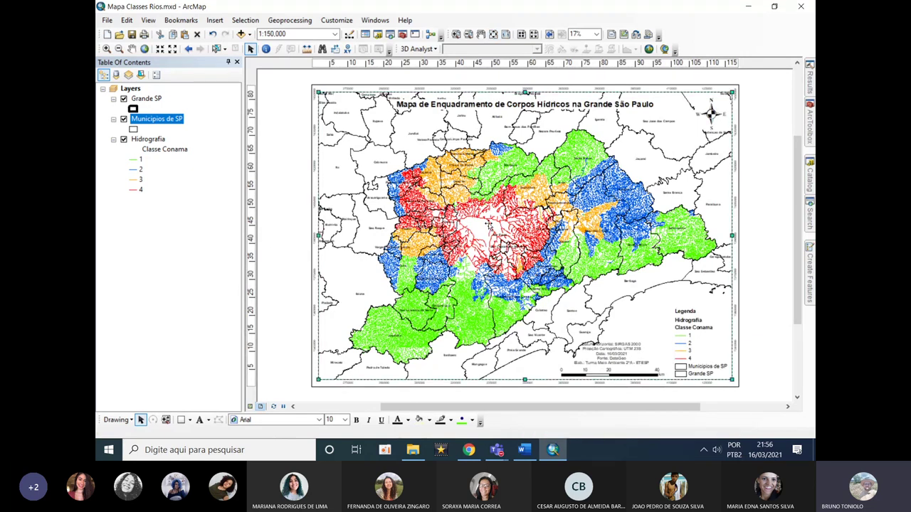
click(293, 96)
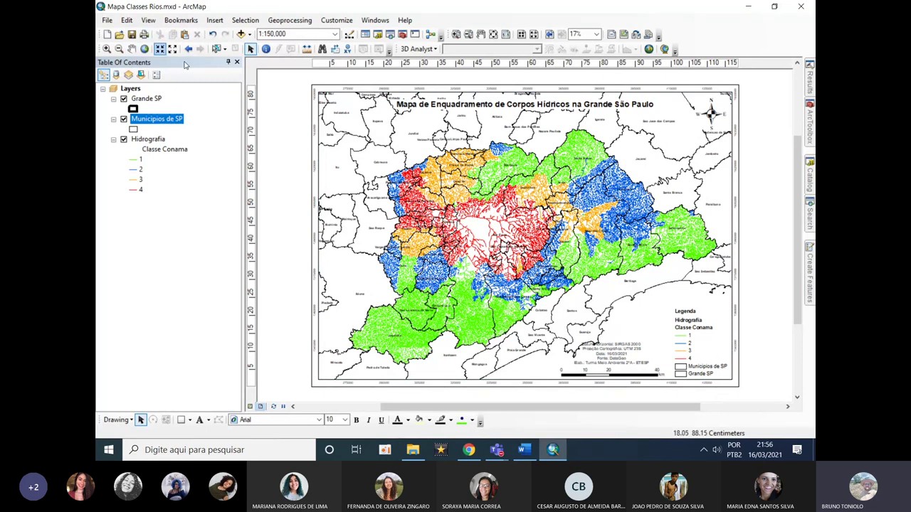
click(455, 34)
drag(322, 79, 370, 108)
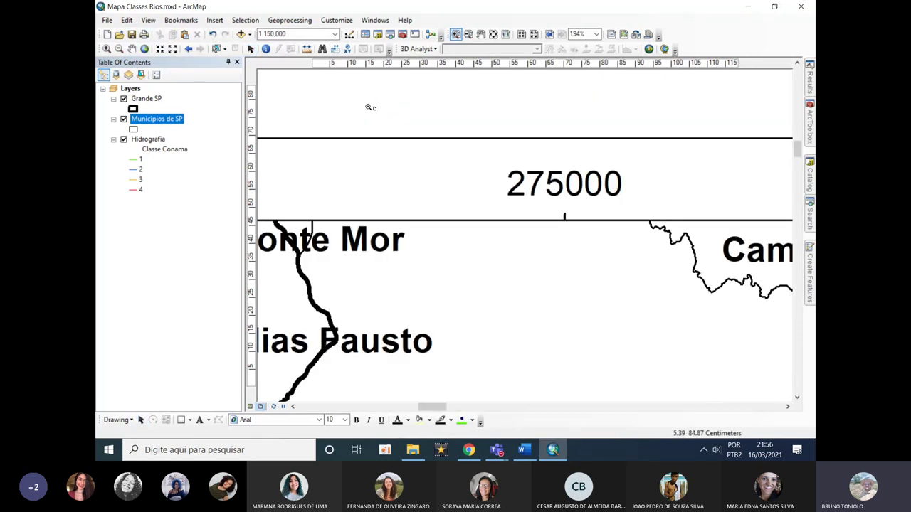
click(492, 34)
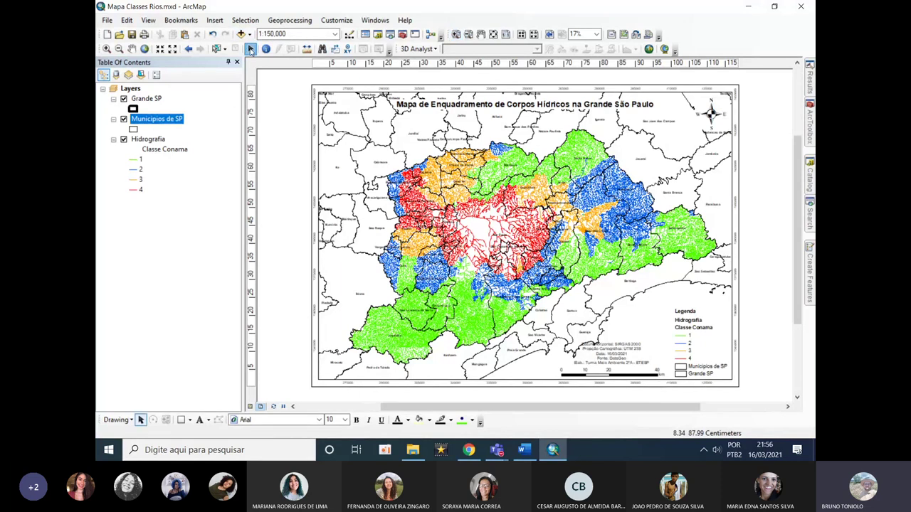
click(381, 198)
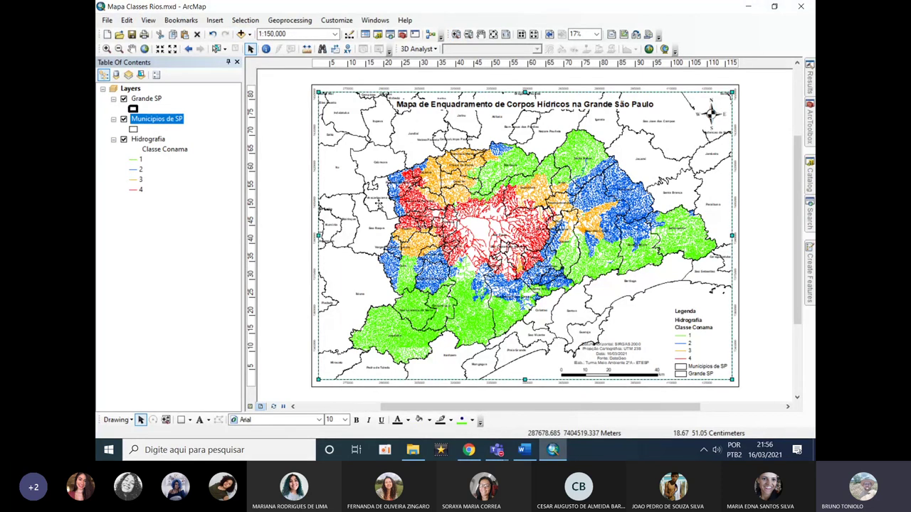
click(262, 115)
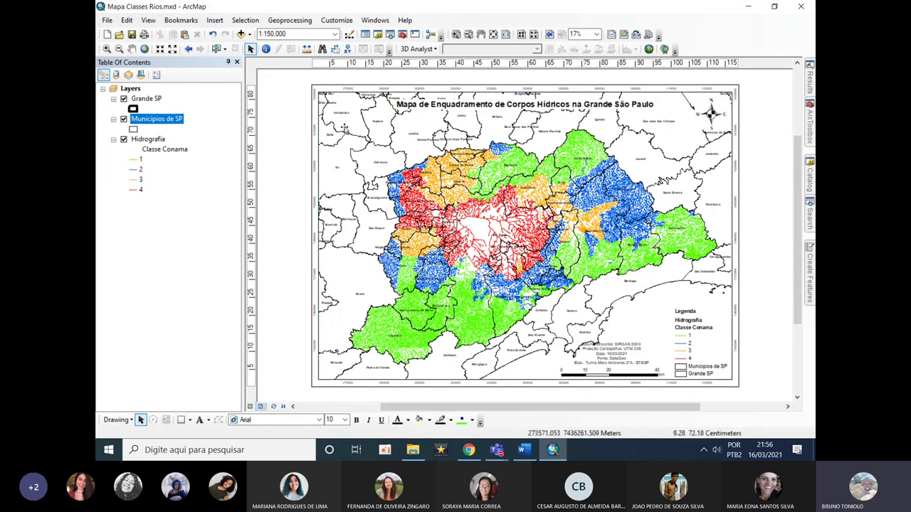
click(322, 174)
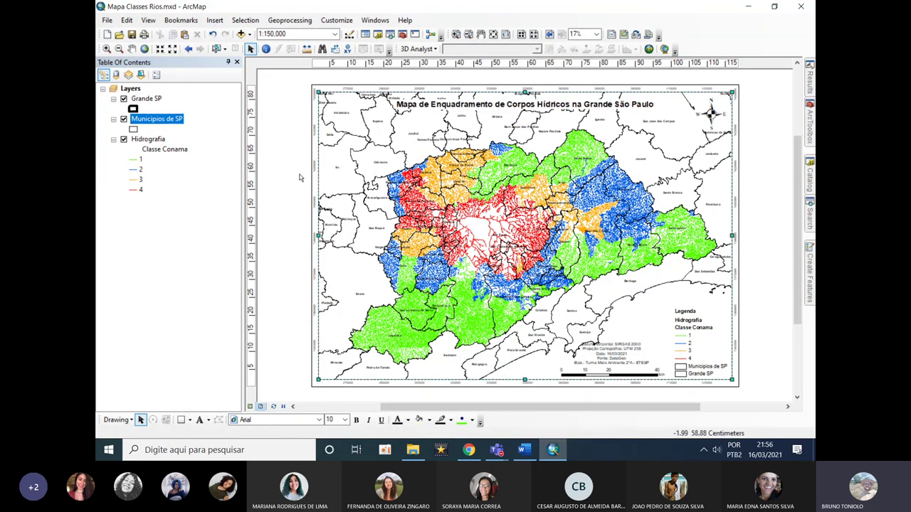
click(338, 214)
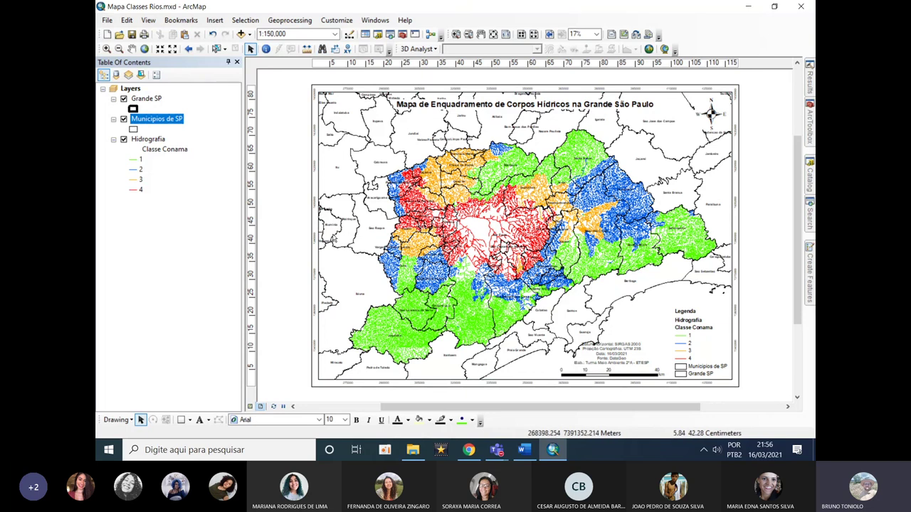
click(371, 229)
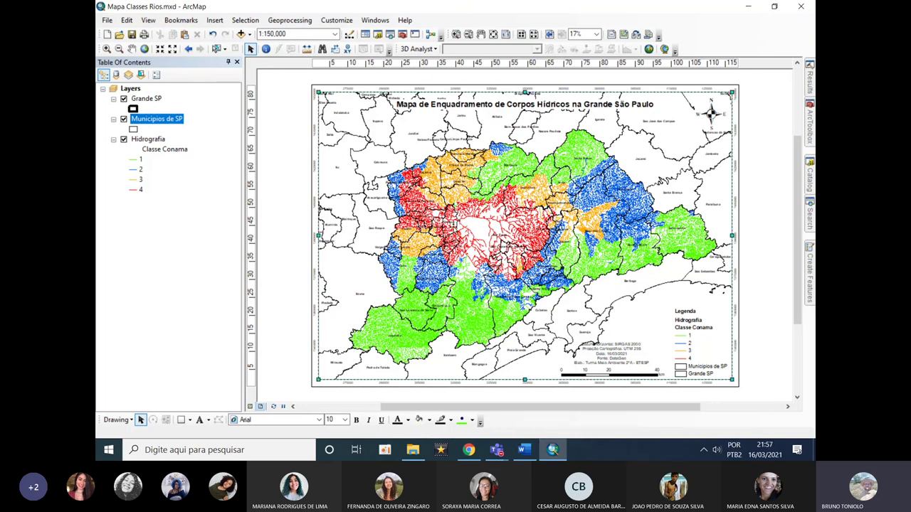
click(290, 193)
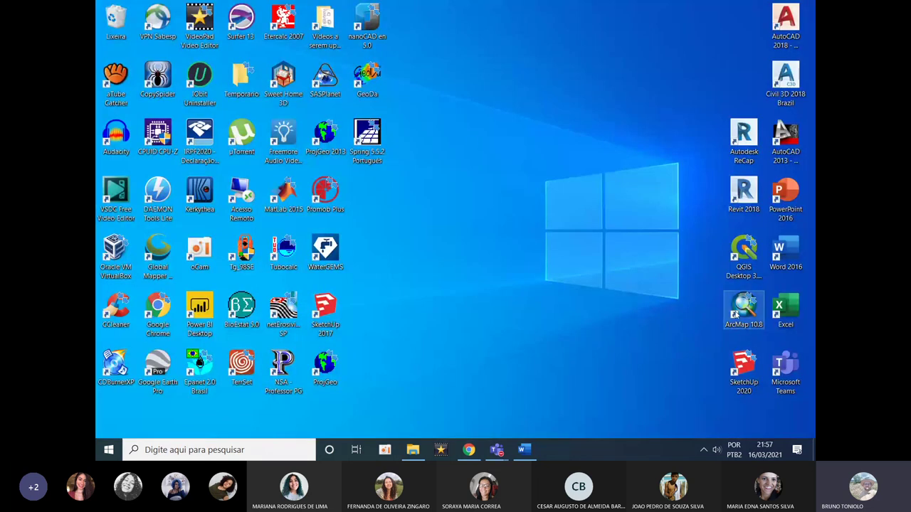
Launch ArcMap again and reopen the recent map document "Mapa Classes Rios".
double_click(740, 310)
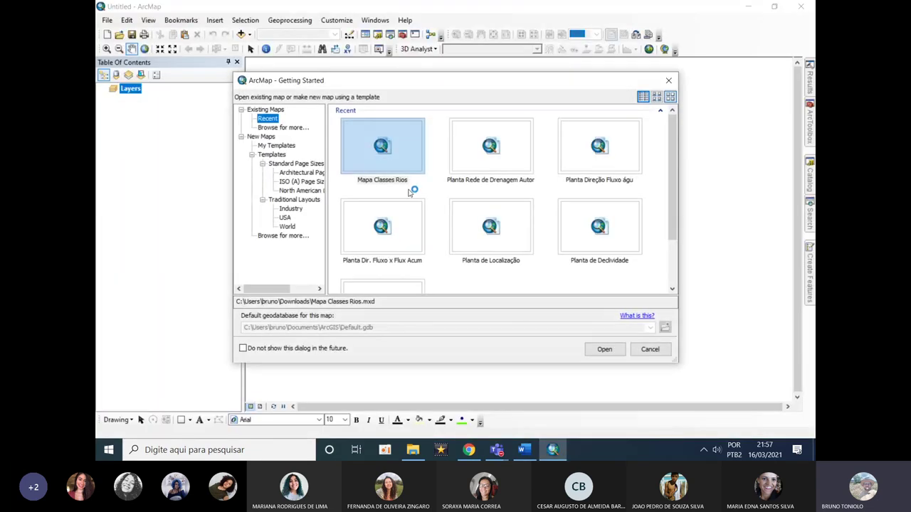
double_click(403, 167)
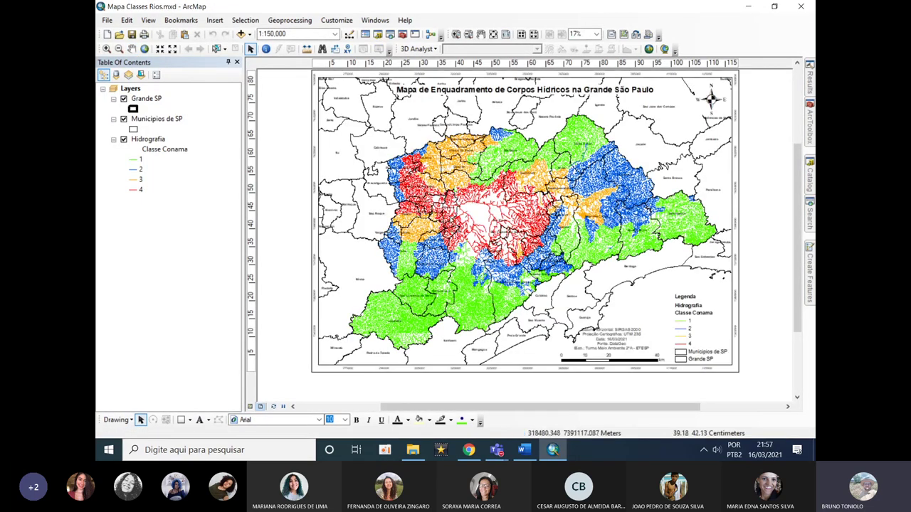
Set the outline width of the Municipios de SP layer's boundaries to 2.
click(493, 37)
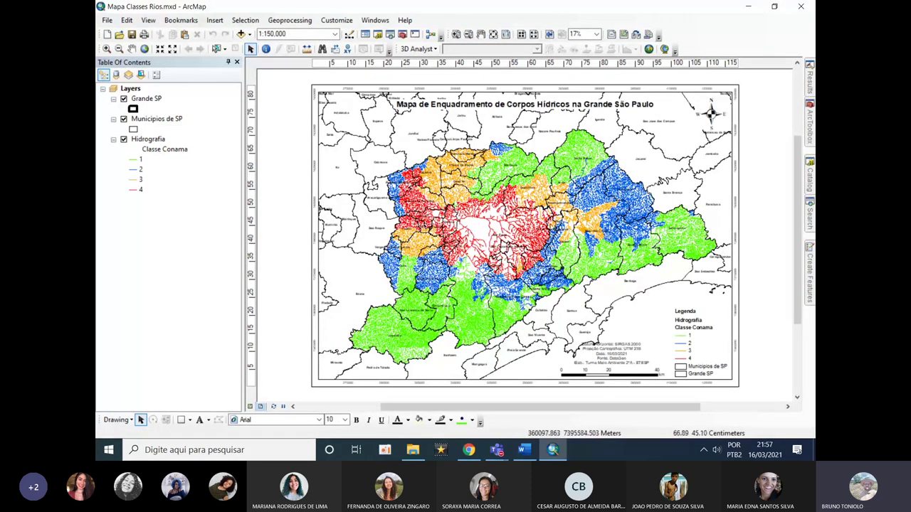
click(545, 224)
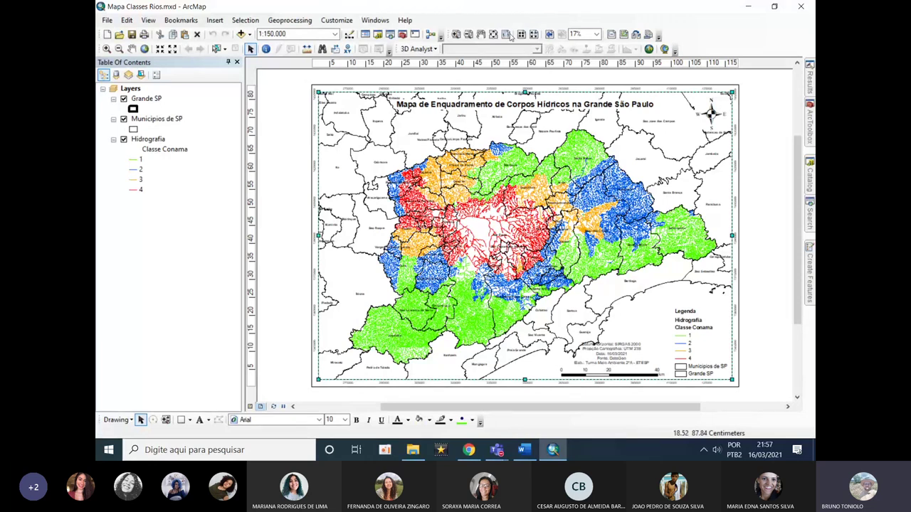
click(507, 39)
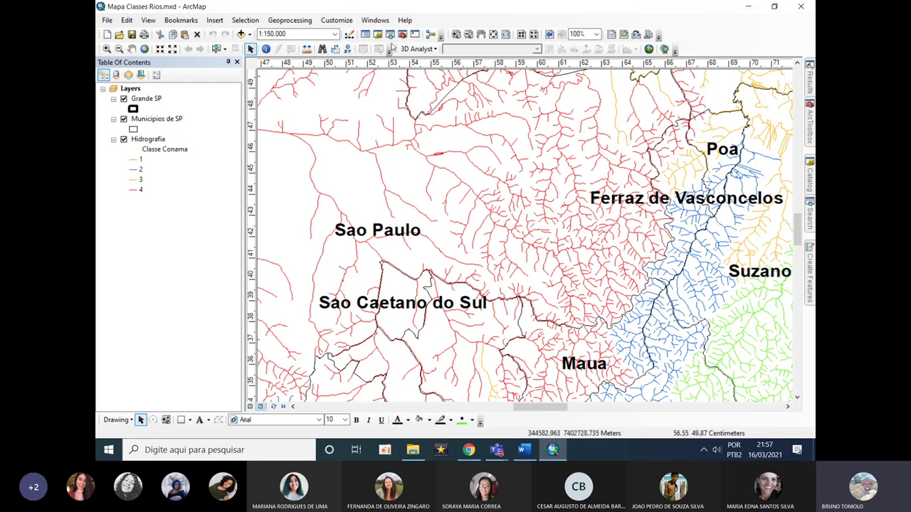
click(480, 34)
drag(441, 106, 442, 256)
drag(441, 133, 509, 299)
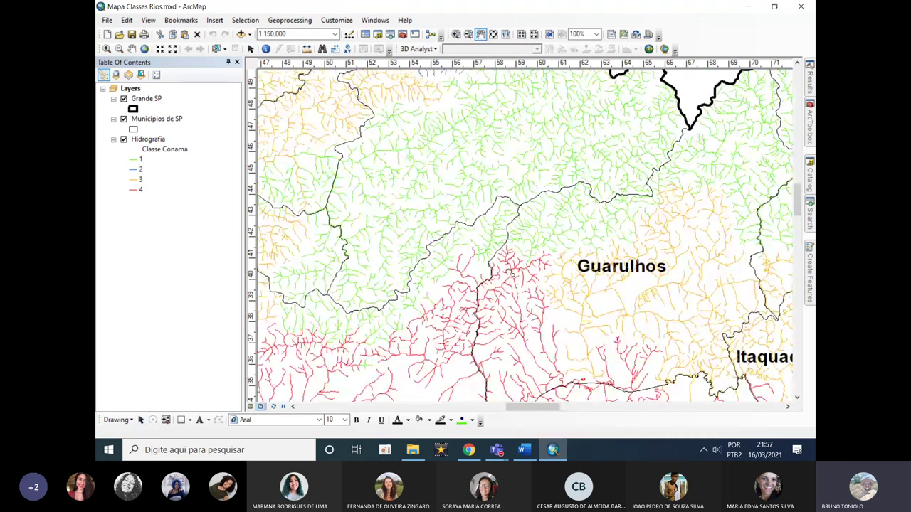
drag(519, 168, 547, 305)
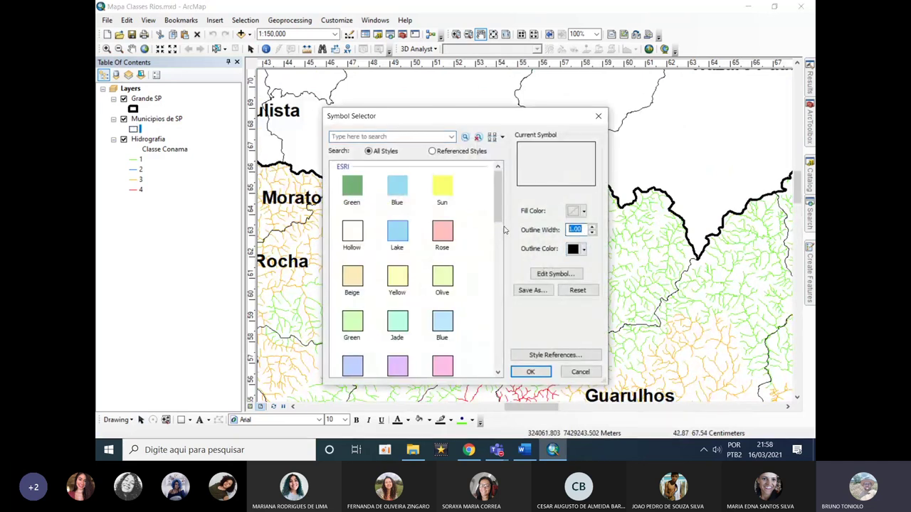
text(2)
click(524, 372)
Inspect the thicker municipal boundaries at 100% around Guarulhos and neighbouring municipalities, and return to the whole page.
drag(632, 402, 585, 256)
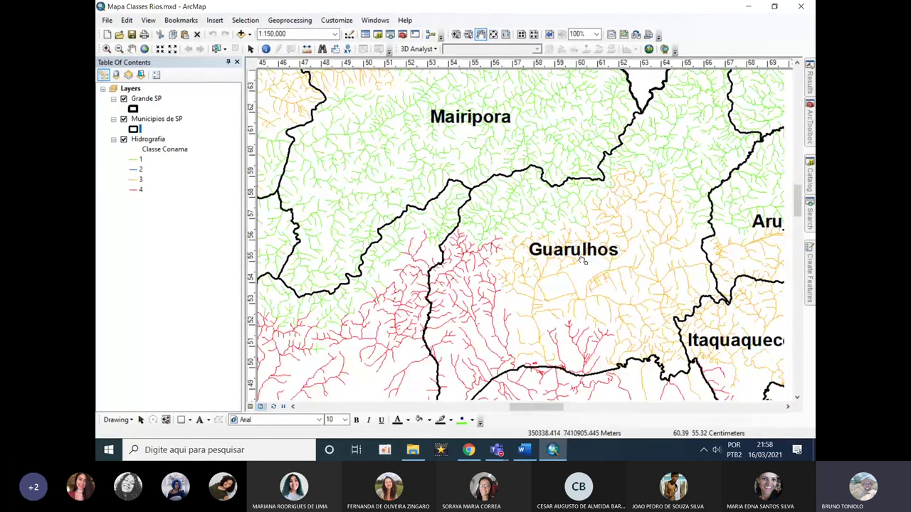
drag(583, 262, 399, 171)
drag(626, 235, 434, 155)
drag(585, 254, 399, 109)
drag(583, 228, 481, 37)
click(493, 34)
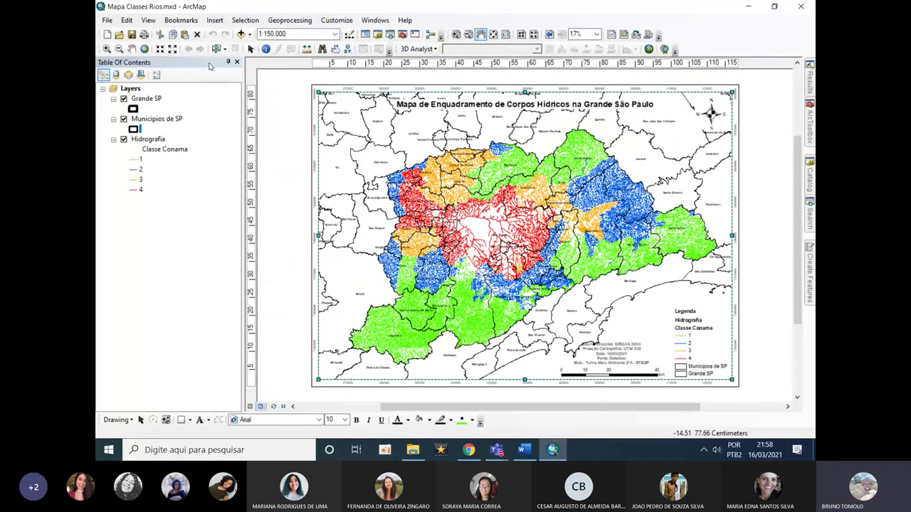
Set the font size of the datum, projection and source information text to 36.
click(251, 48)
click(626, 356)
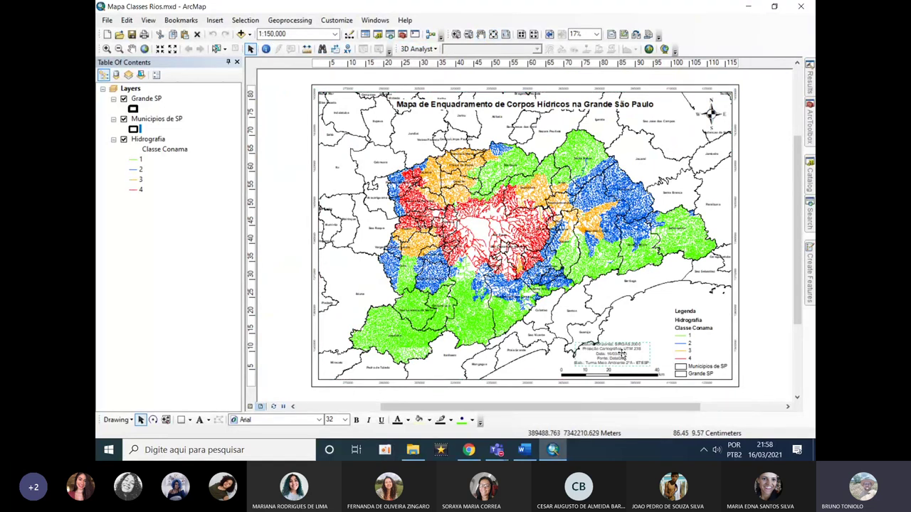
double_click(627, 357)
click(518, 294)
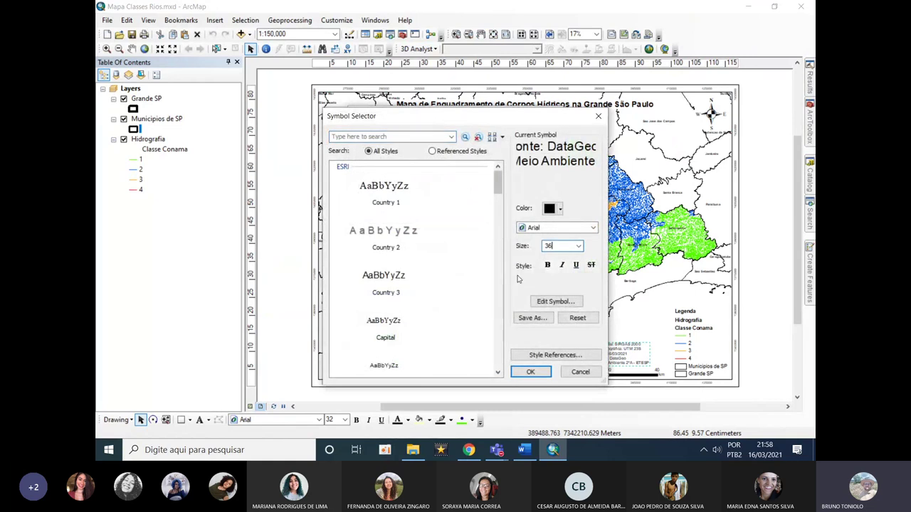
click(530, 372)
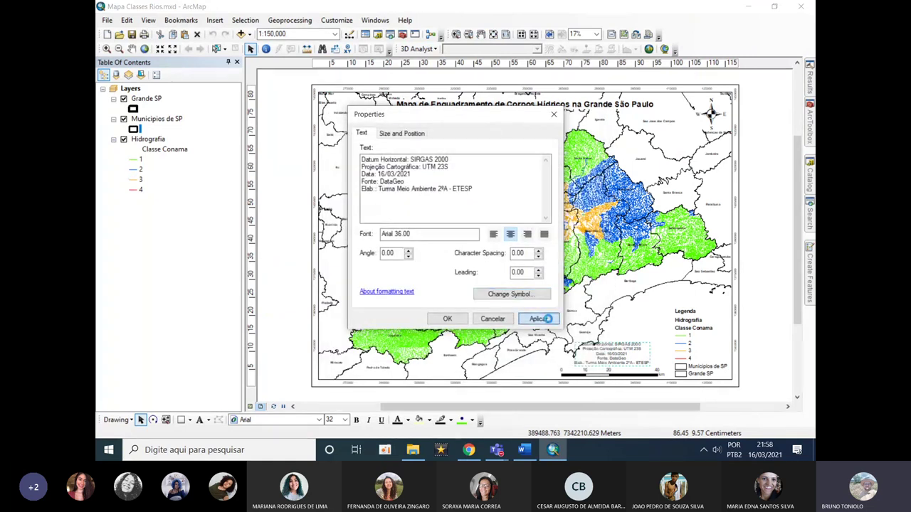
click(549, 322)
click(447, 319)
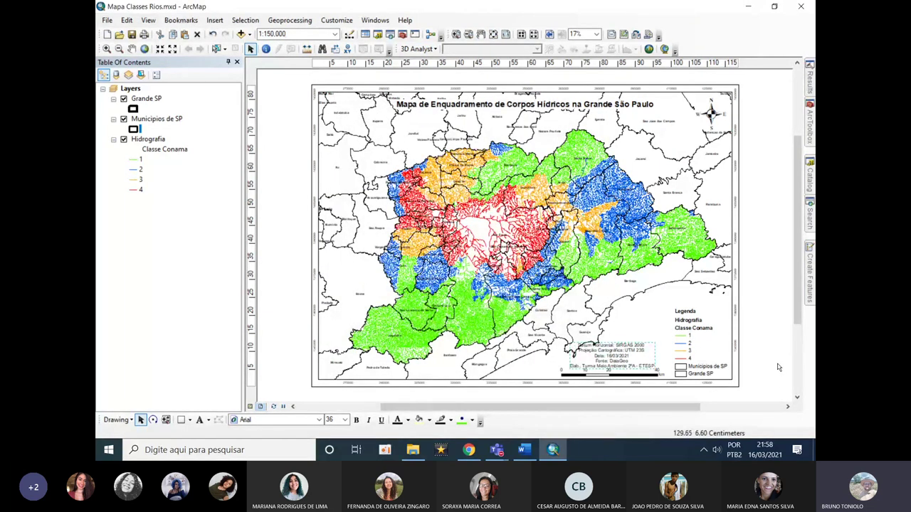
Move the information text closer to the legend and place a shortened scale bar beside it along the map's lower edge.
click(618, 377)
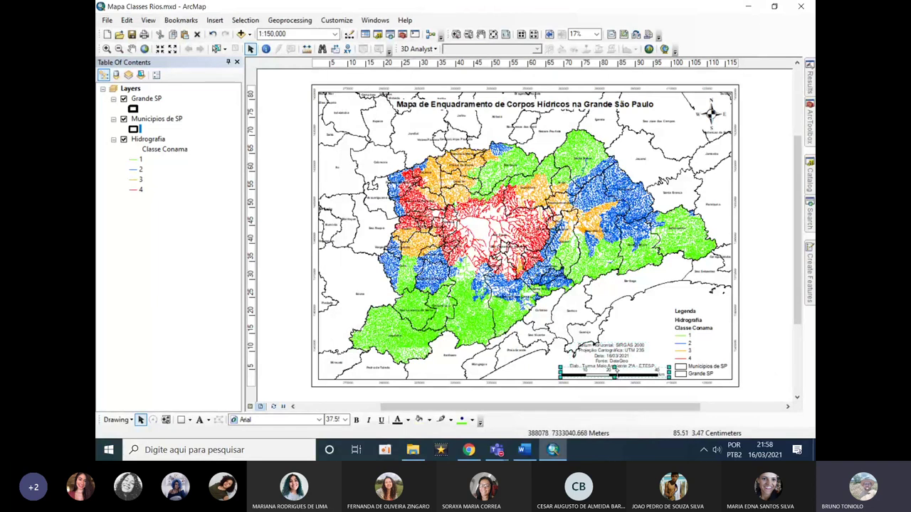
drag(604, 373, 489, 292)
drag(610, 362, 631, 363)
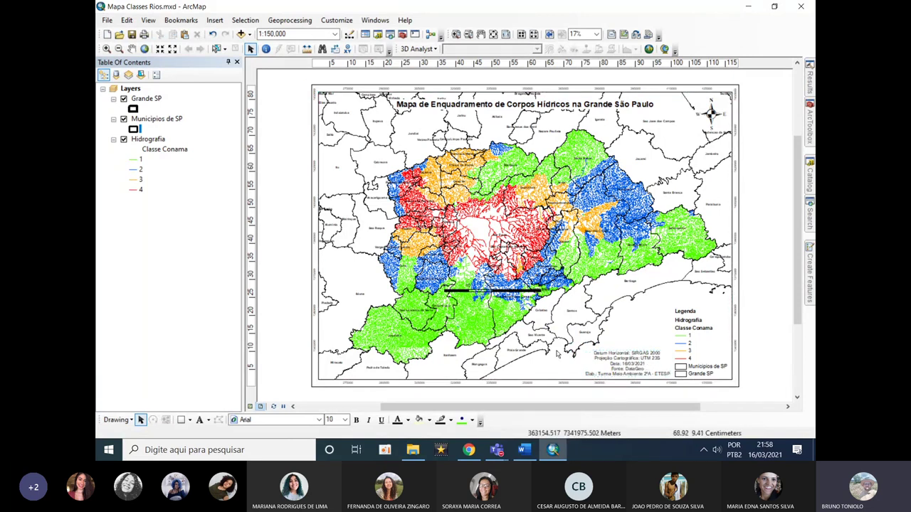
drag(519, 298, 549, 368)
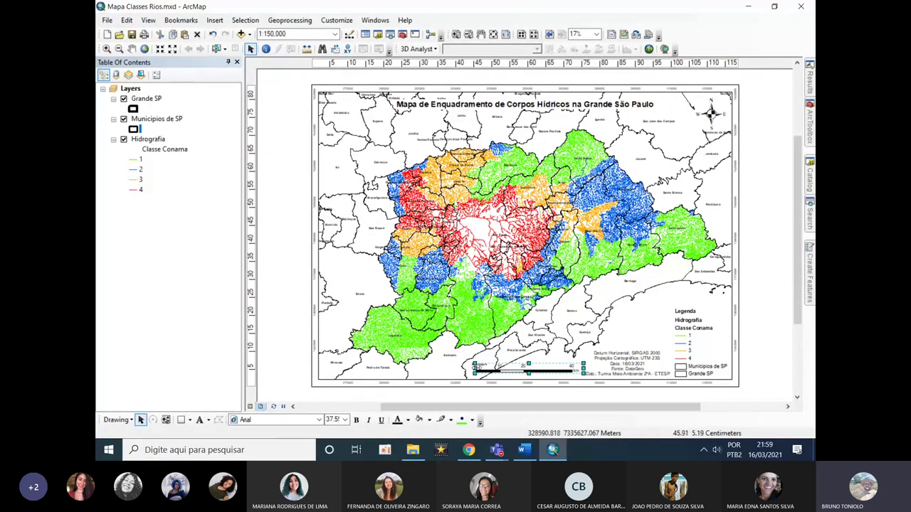
drag(475, 368, 497, 368)
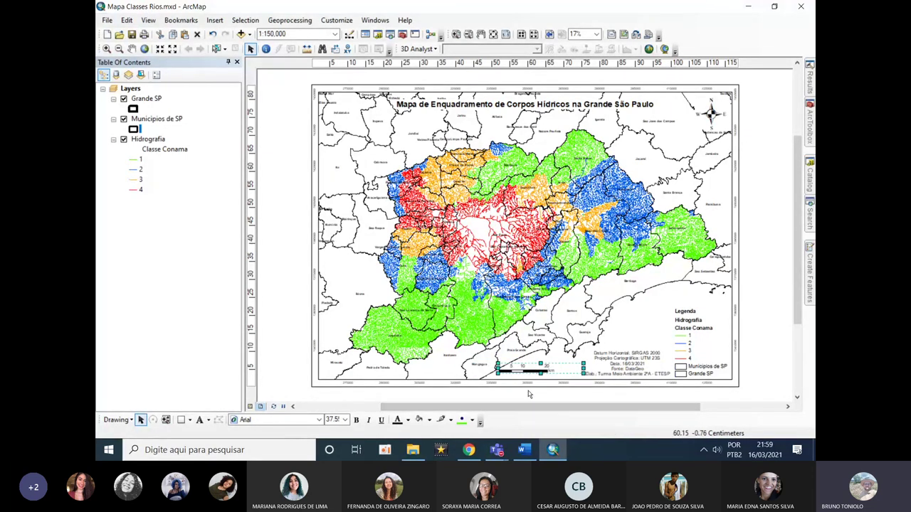
drag(584, 369, 587, 369)
Try a gap of 12 pt between the scale bar and its km label.
right_click(539, 370)
click(562, 371)
click(406, 299)
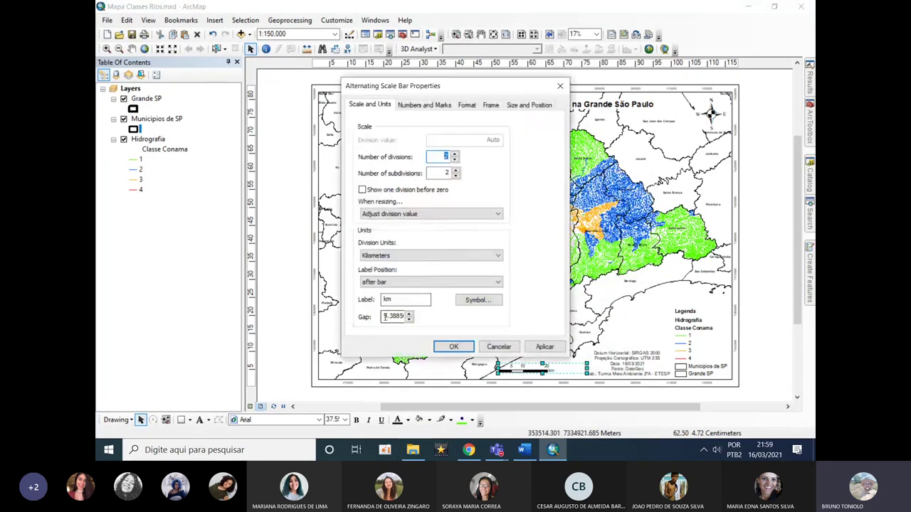
key(Tab)
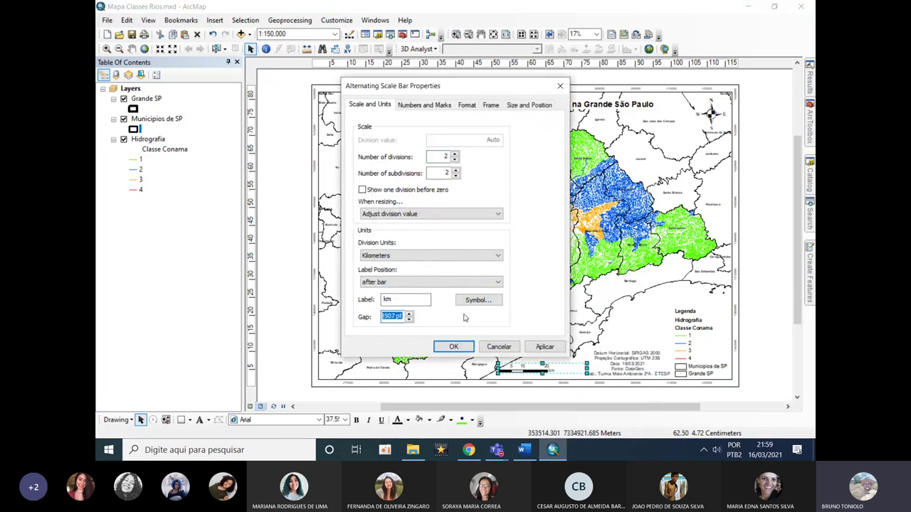
text(12)
key(Return)
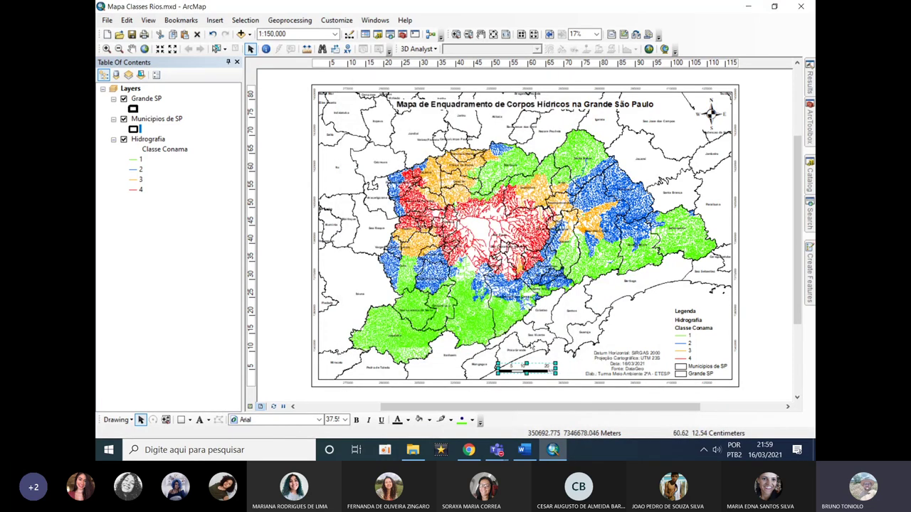
Try wider km label gaps of 15 pt and 20 pt on the scale bar.
right_click(543, 364)
click(573, 363)
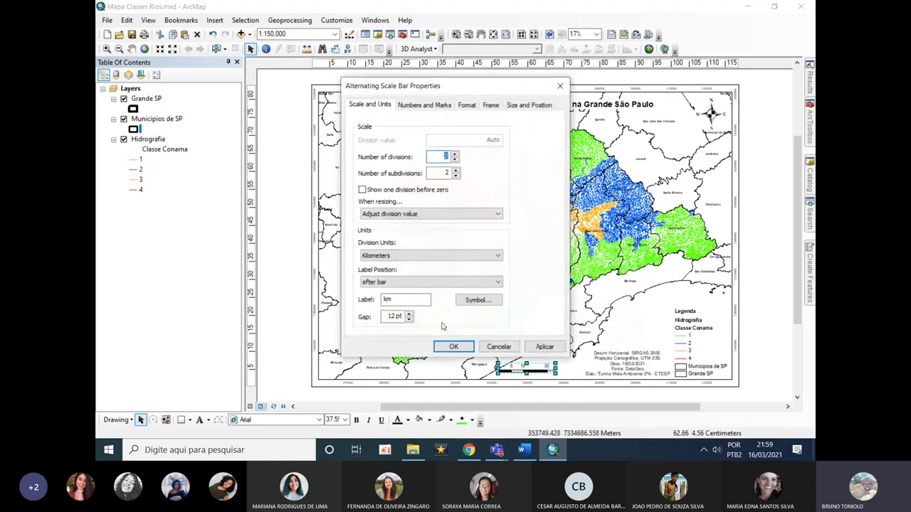
double_click(395, 316)
text(15)
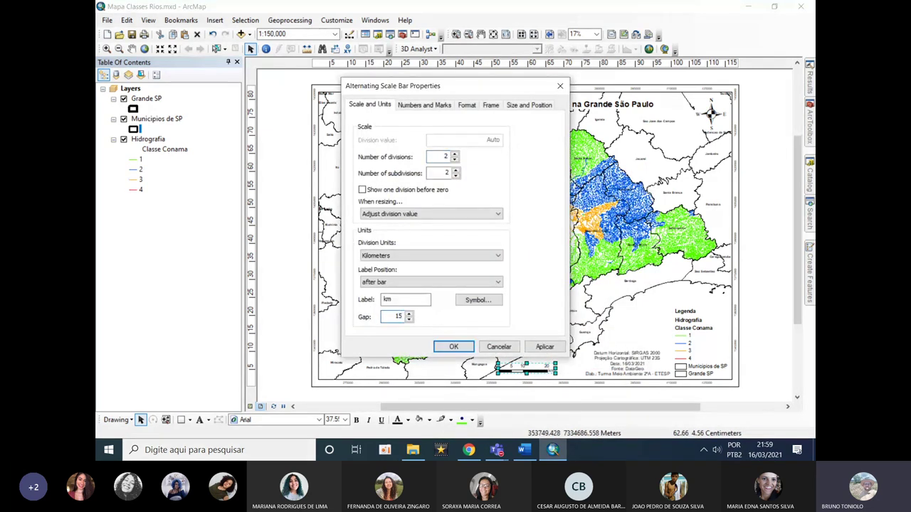
key(Return)
right_click(520, 367)
click(524, 364)
double_click(395, 316)
key(Return)
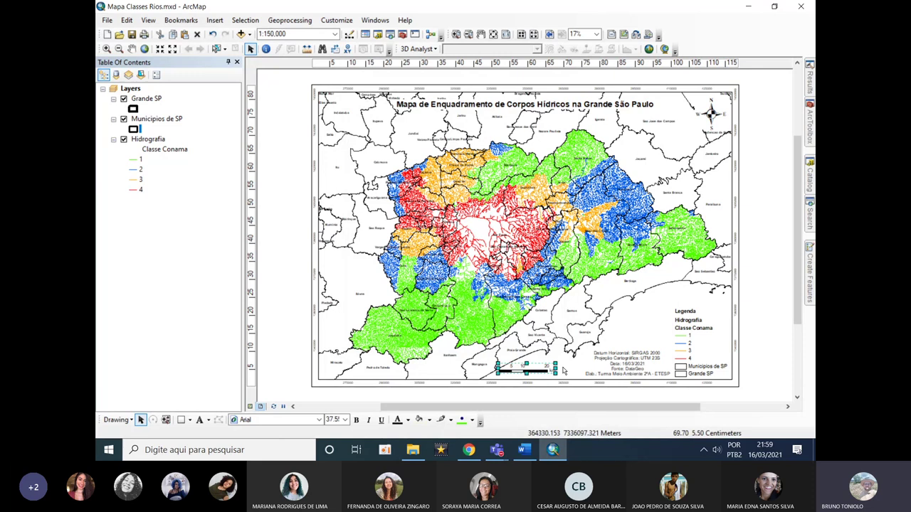
Set the gap between the scale bar and its km label to 35 pt.
right_click(564, 370)
click(570, 362)
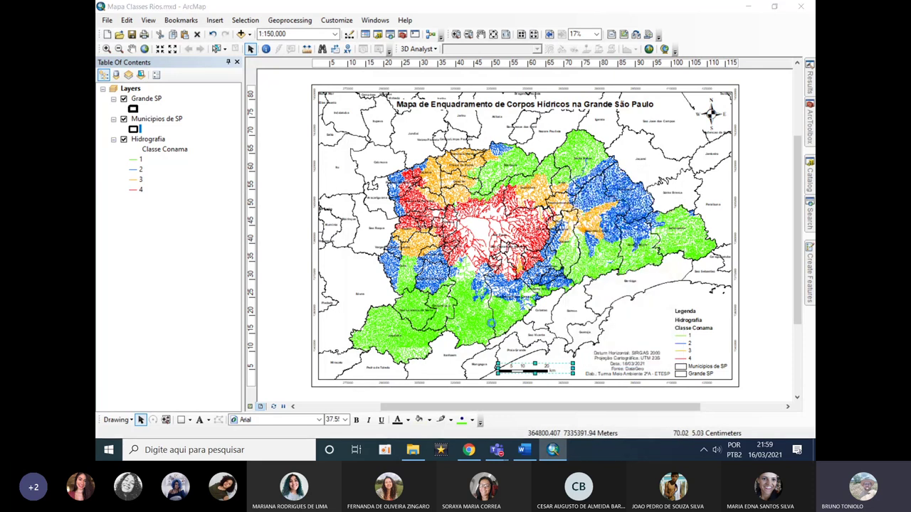
drag(382, 316, 466, 323)
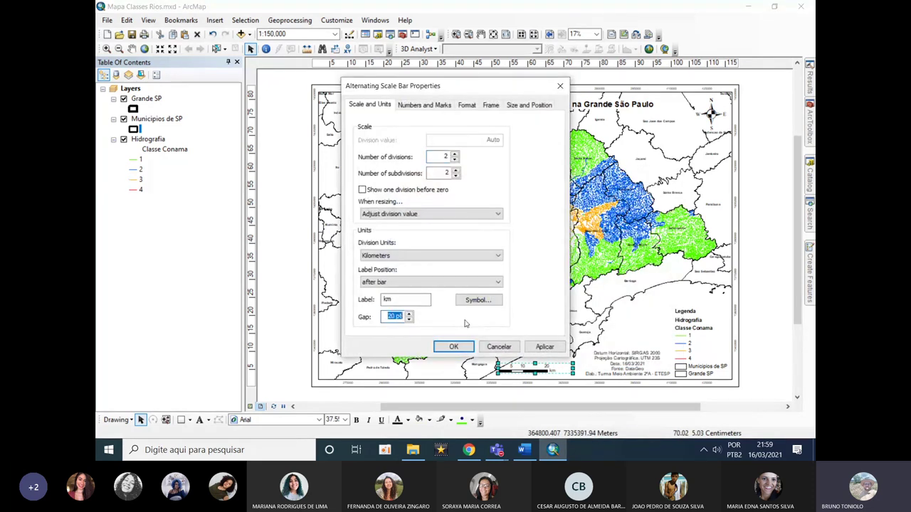
key(Return)
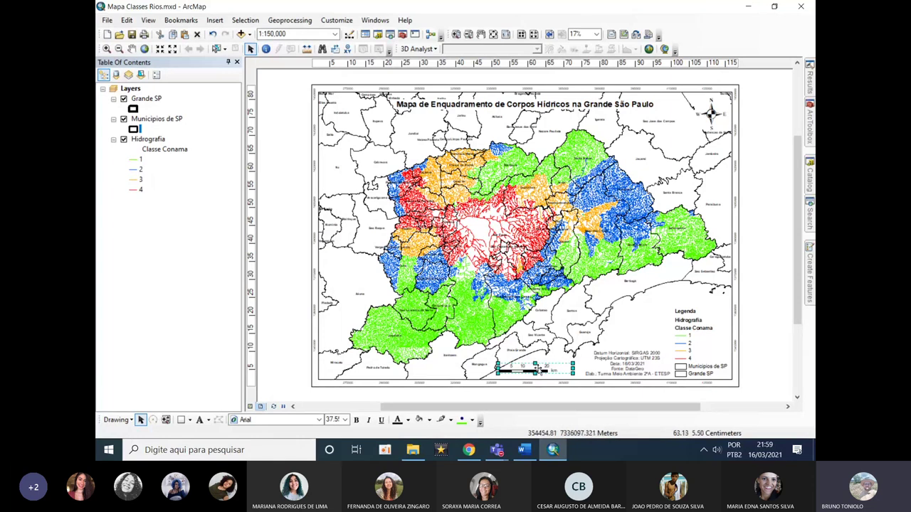
Set the scale bar to adjust width when resizing, apply a division value of 12 km and change it to 15 km.
right_click(541, 368)
click(547, 361)
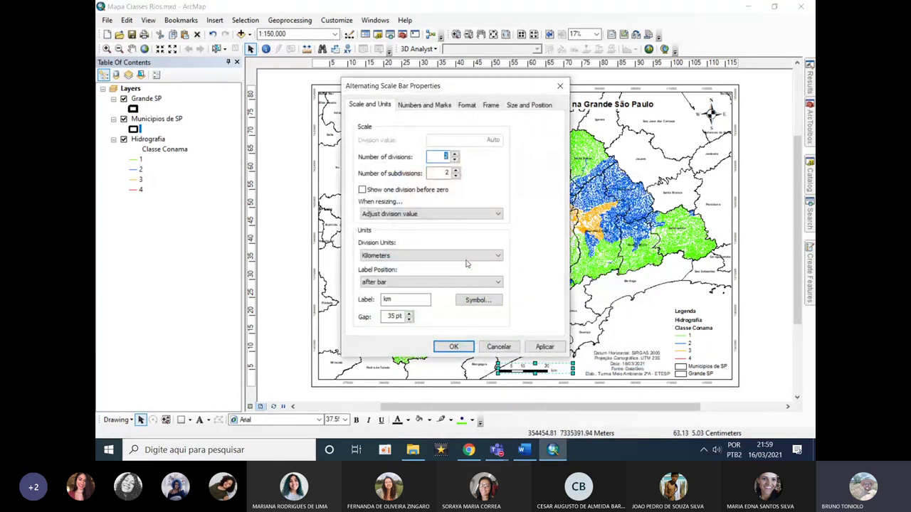
click(442, 217)
click(417, 224)
double_click(487, 139)
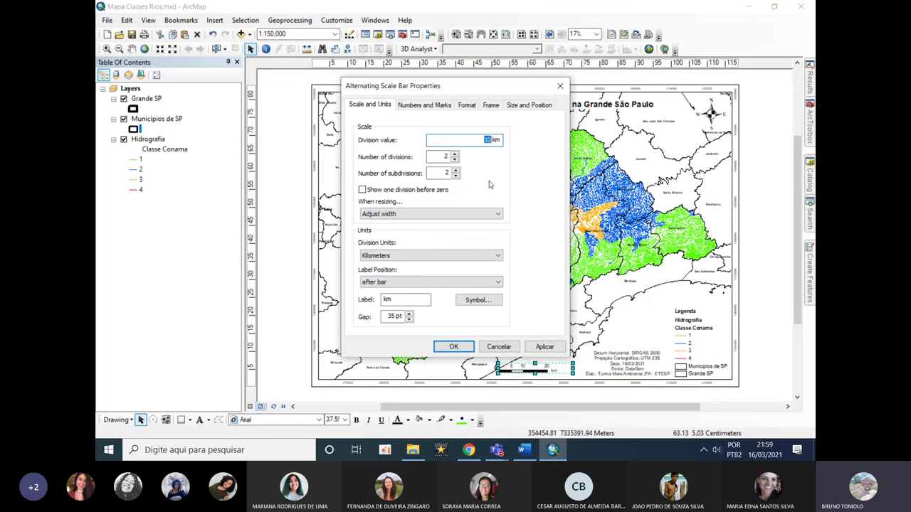
text(12)
click(539, 347)
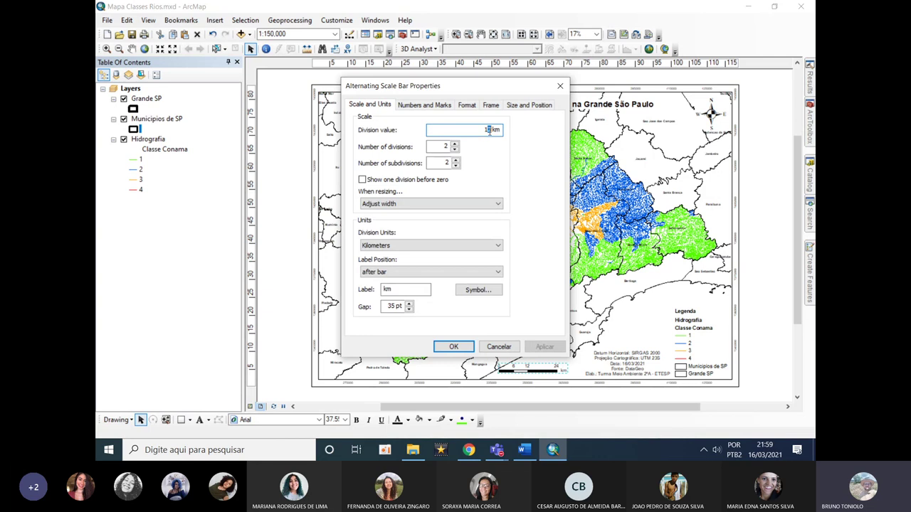
click(453, 346)
click(524, 379)
click(537, 384)
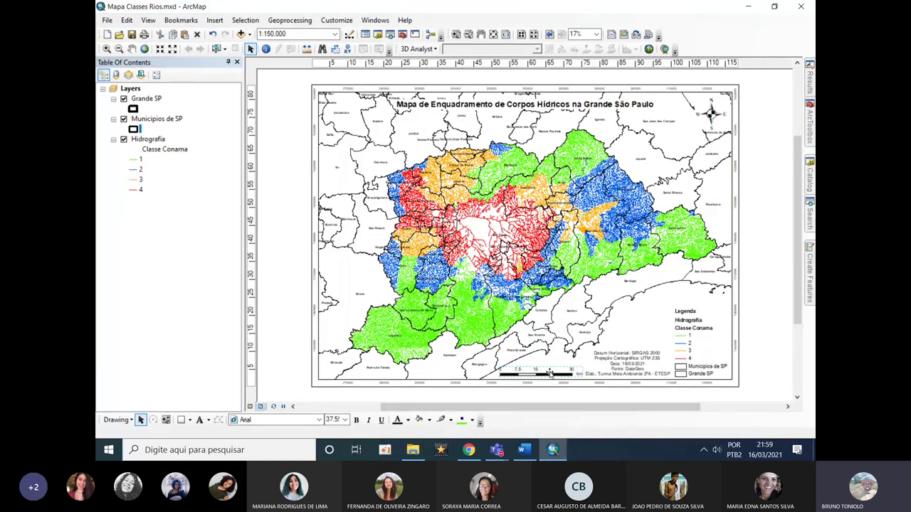
Set the scale bar's division value to 13 km and move the bar closer to the information text.
right_click(548, 379)
click(562, 364)
click(488, 142)
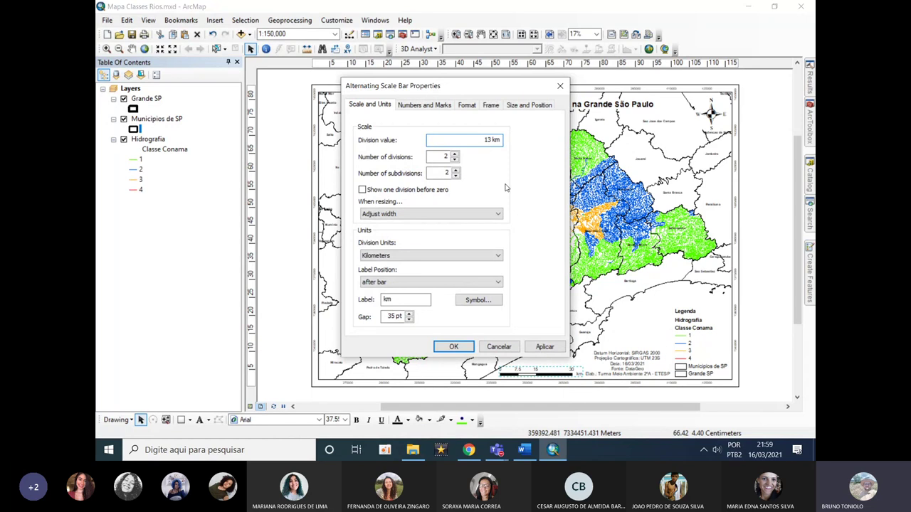
text(3)
click(542, 348)
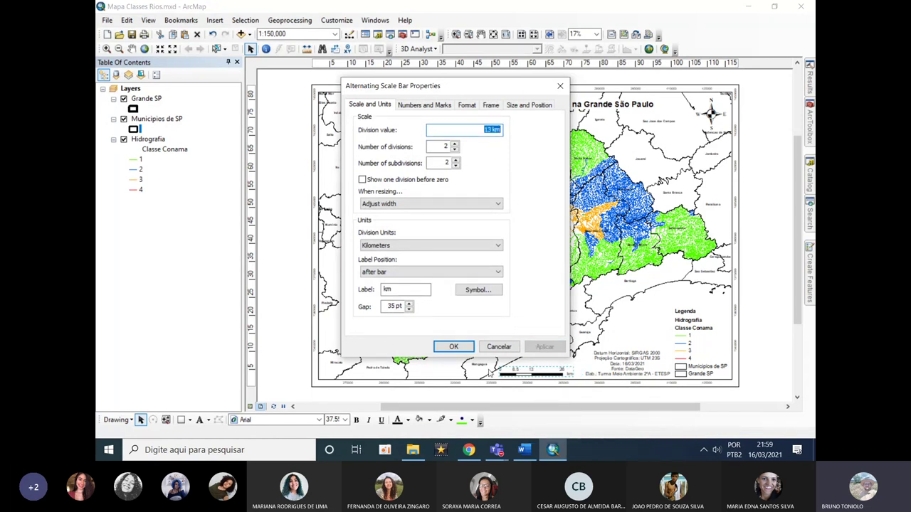
click(453, 346)
click(535, 379)
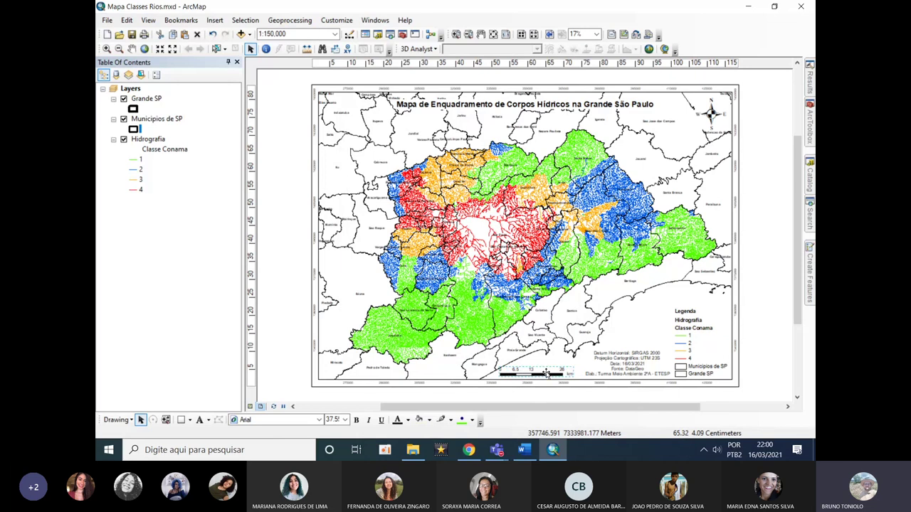
click(545, 388)
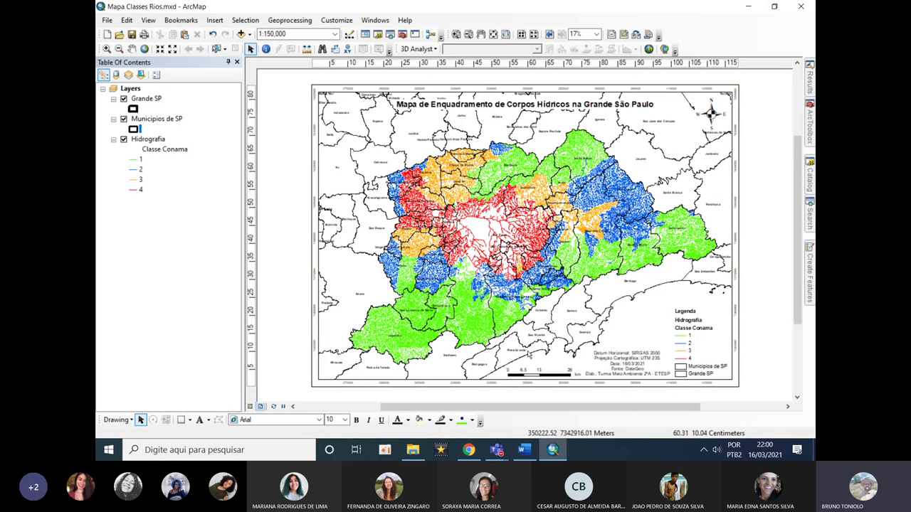
Export the map layout to the Downloads folder as the PDF Mapa Classes Rios.pdf at 100 dpi resolution.
click(447, 131)
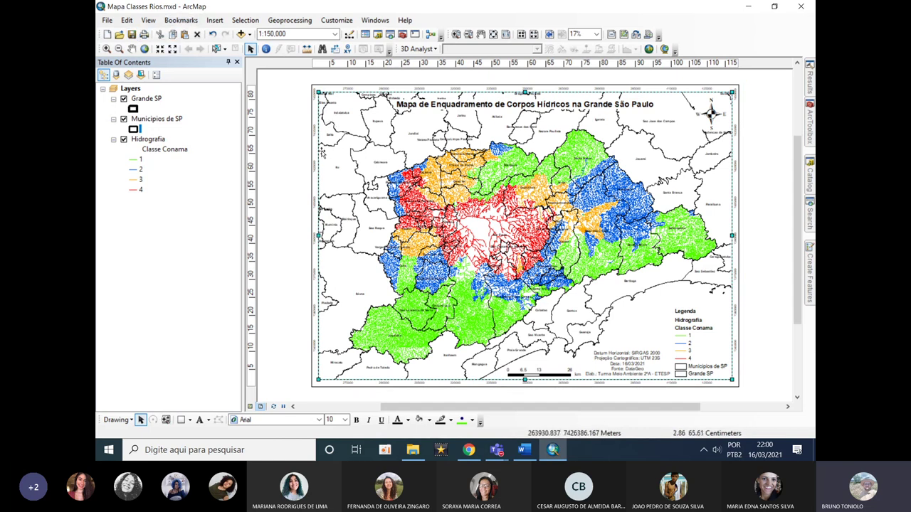
click(107, 20)
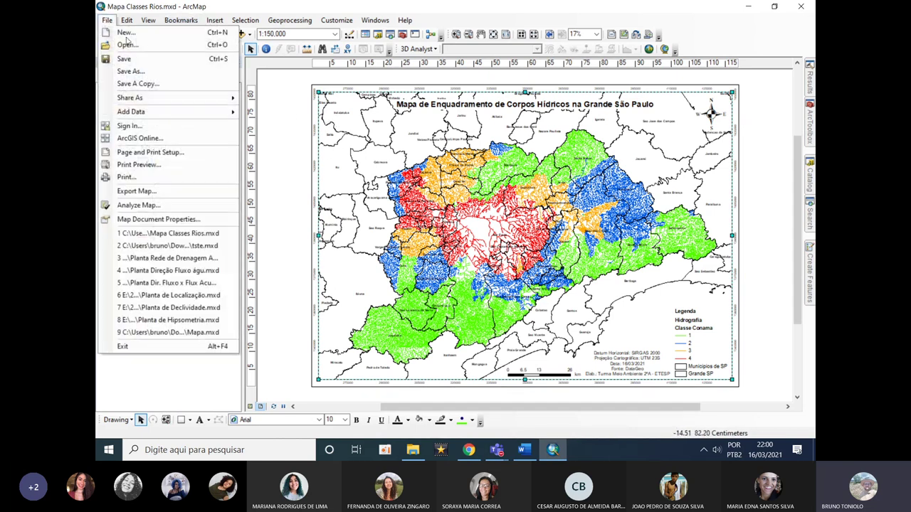
click(161, 193)
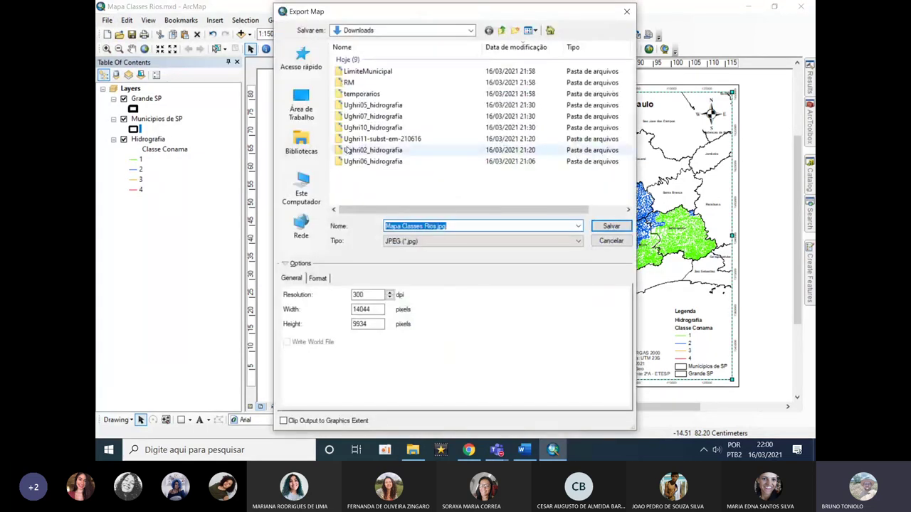
click(432, 242)
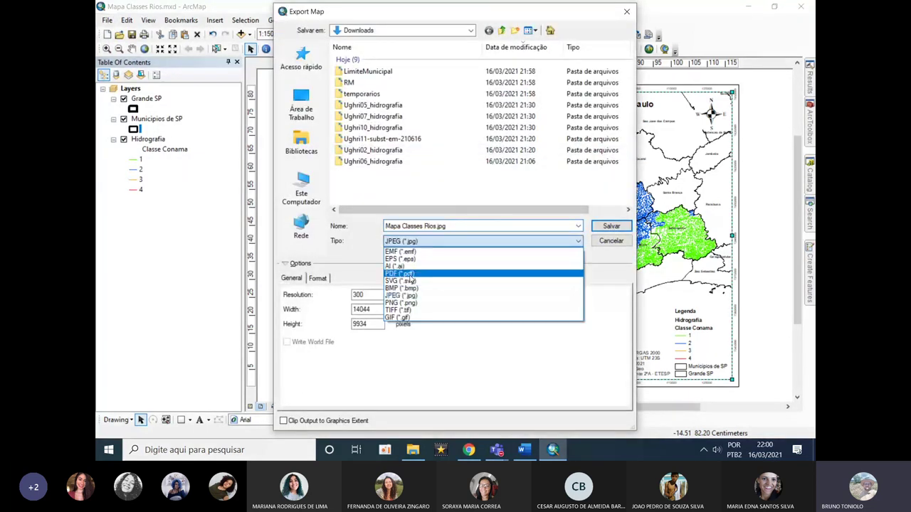
click(404, 274)
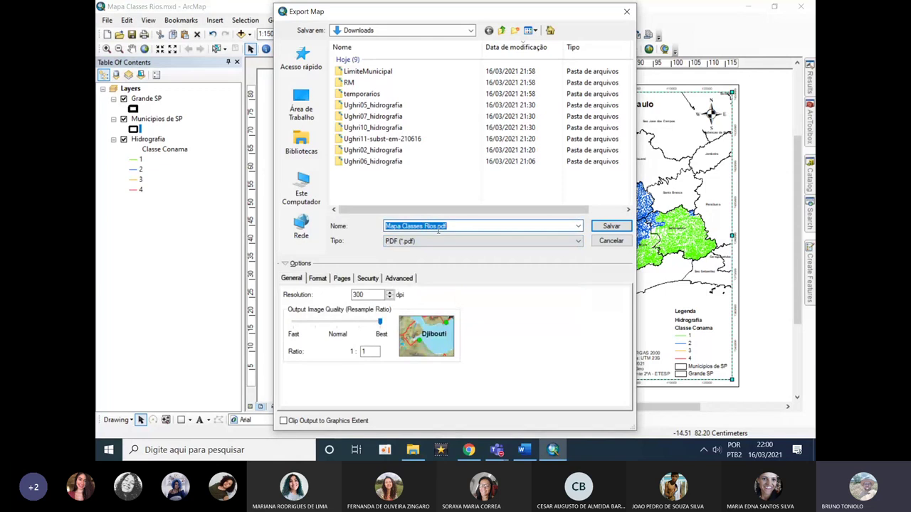
double_click(361, 294)
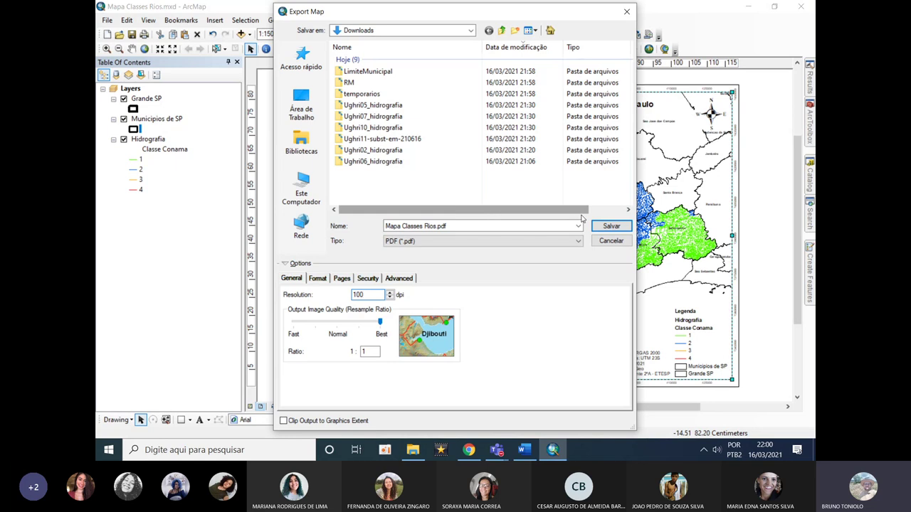
click(612, 226)
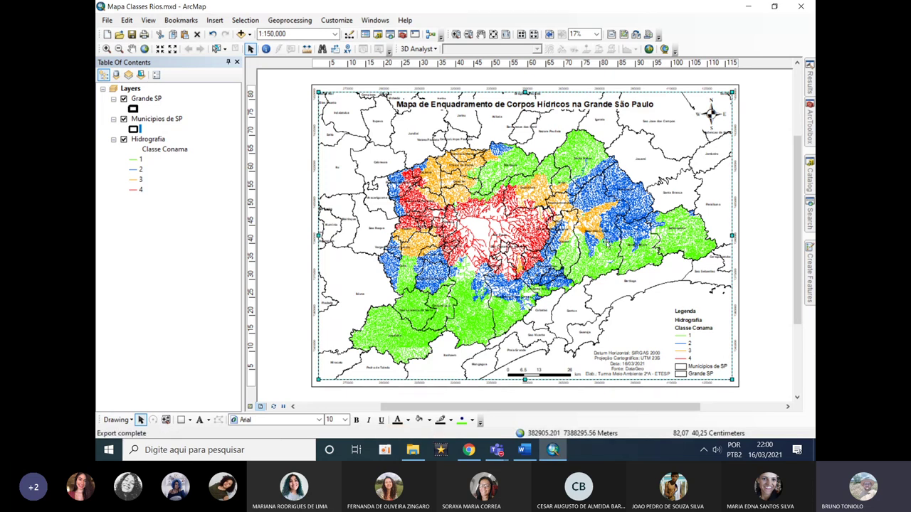
Switch to File Explorer and open the exported Mapa Classes Rios.pdf from the Downloads folder.
click(412, 450)
click(163, 69)
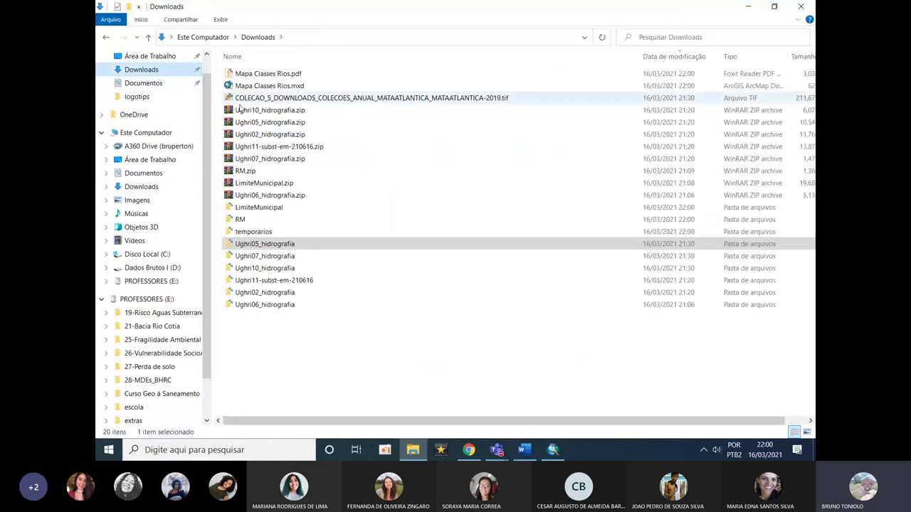
click(268, 76)
double_click(275, 78)
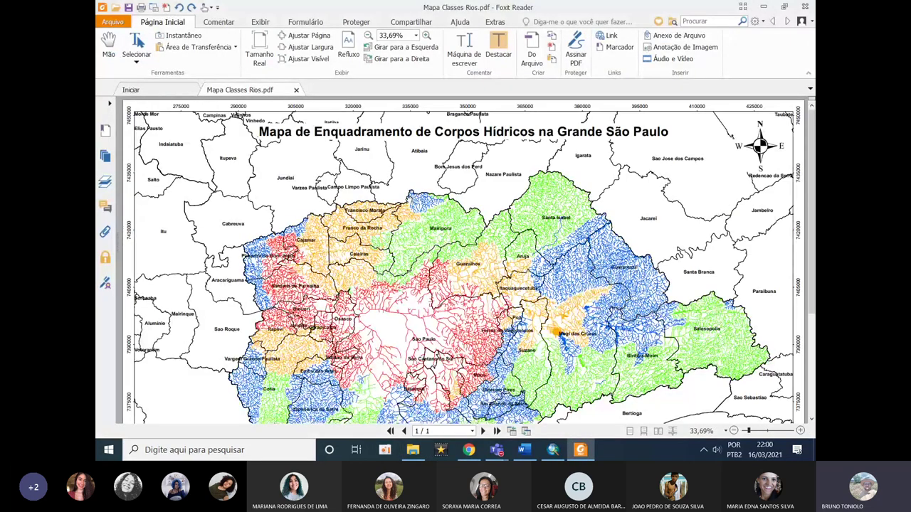
Examine the exported map's title, river classes, municipality labels, legend, scale bar and information text, and close the PDF.
scroll(410, 200, down, 3)
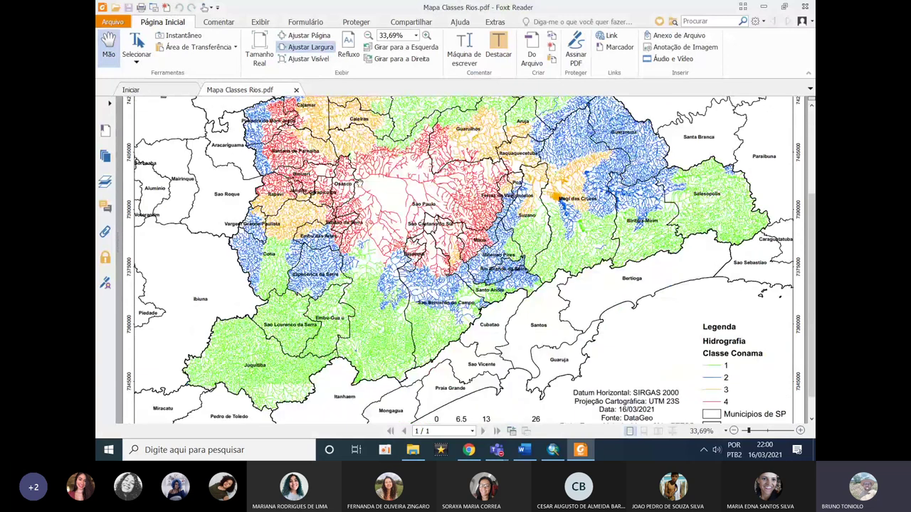
scroll(464, 260, down, 1)
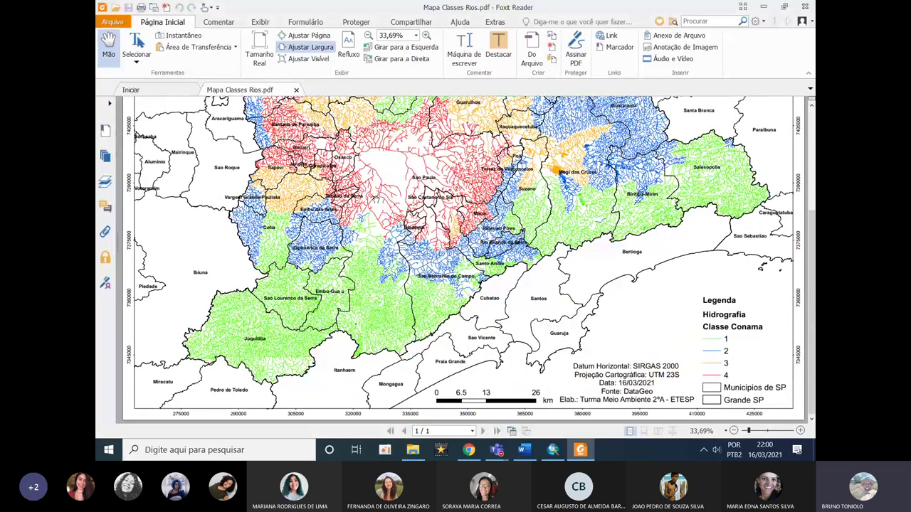
scroll(521, 273, up, 5)
scroll(522, 273, down, 3)
scroll(521, 273, up, 2)
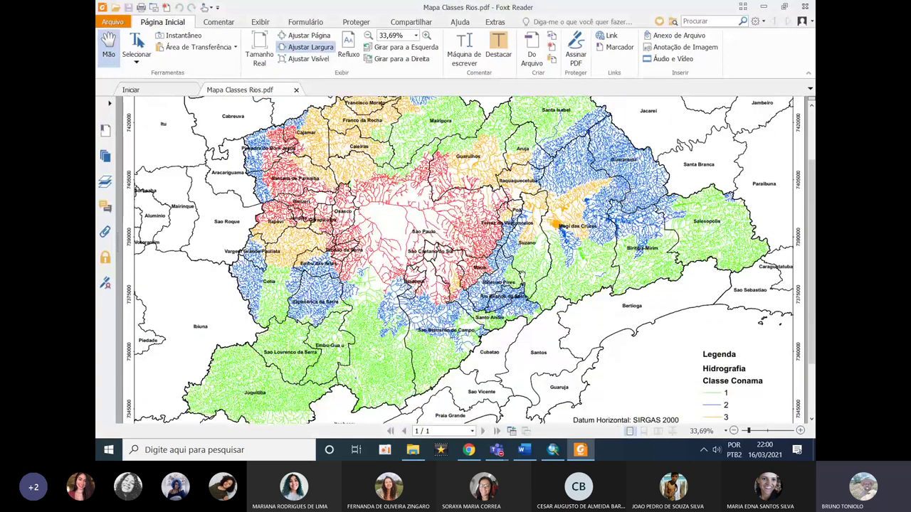
scroll(522, 273, up, 2)
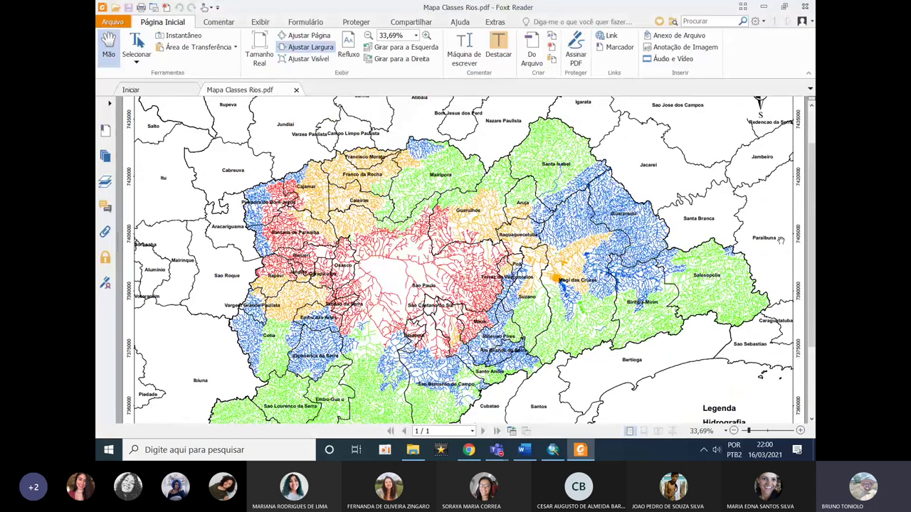
scroll(285, 213, down, 3)
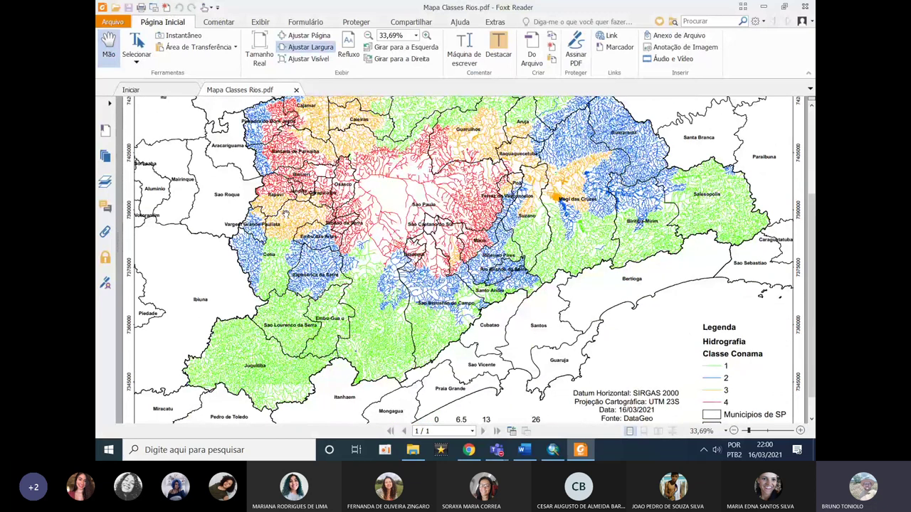
scroll(442, 161, up, 2)
scroll(441, 161, down, 3)
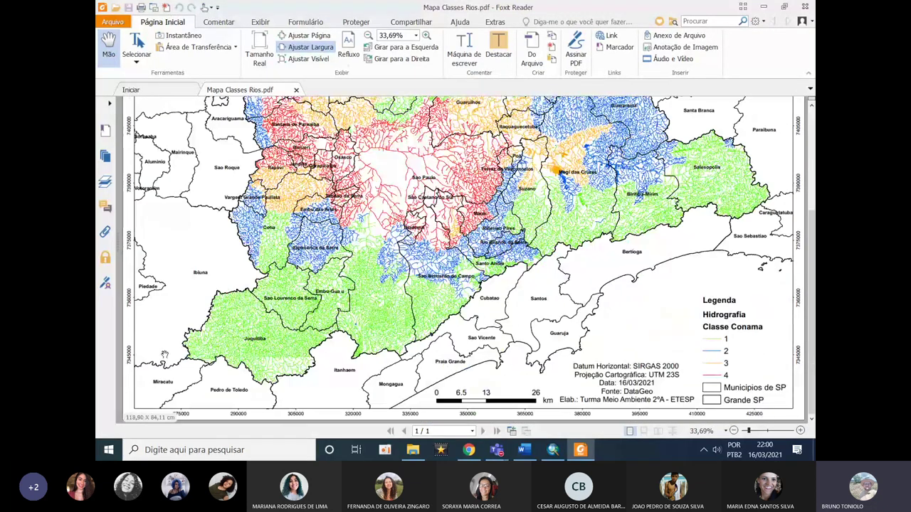
scroll(403, 274, up, 4)
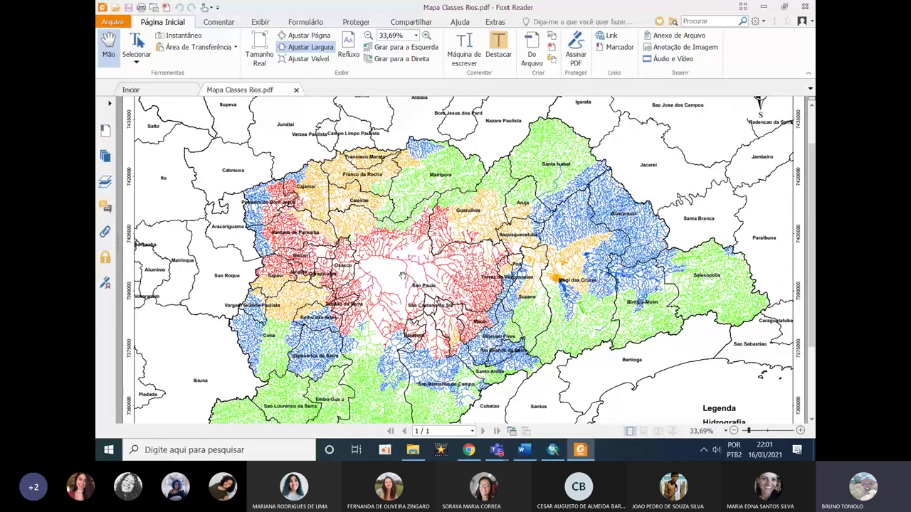
scroll(403, 275, up, 2)
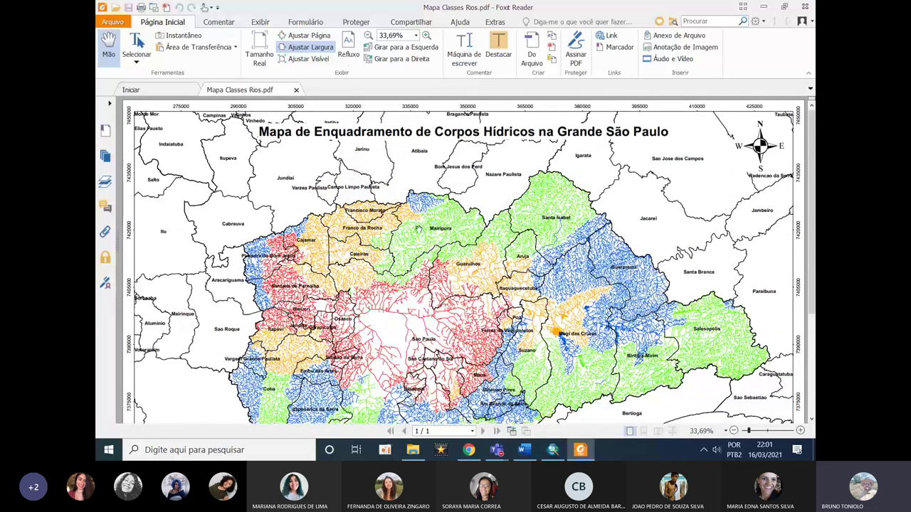
scroll(419, 228, down, 5)
scroll(462, 261, up, 4)
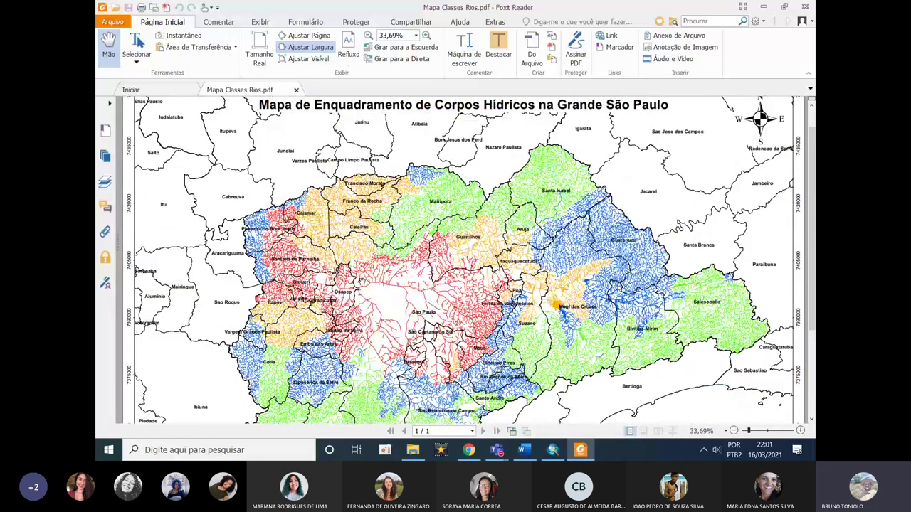
click(805, 6)
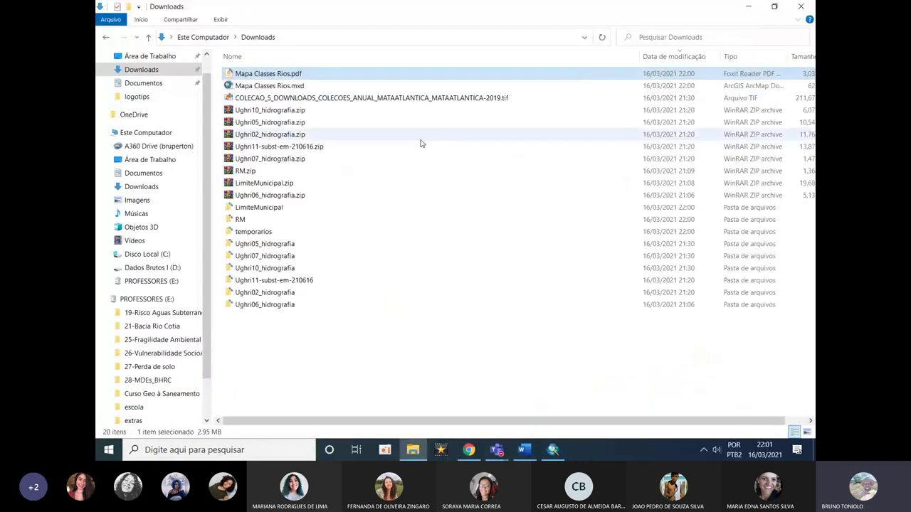
Rename the exported PDF as Mapa Classes Rios - versao 1.pdf and close the browser help page.
double_click(277, 74)
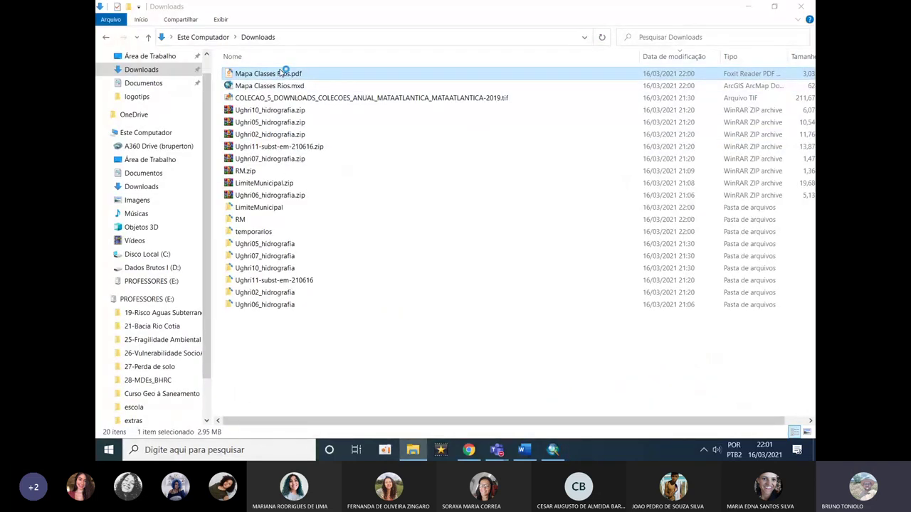
click(302, 74)
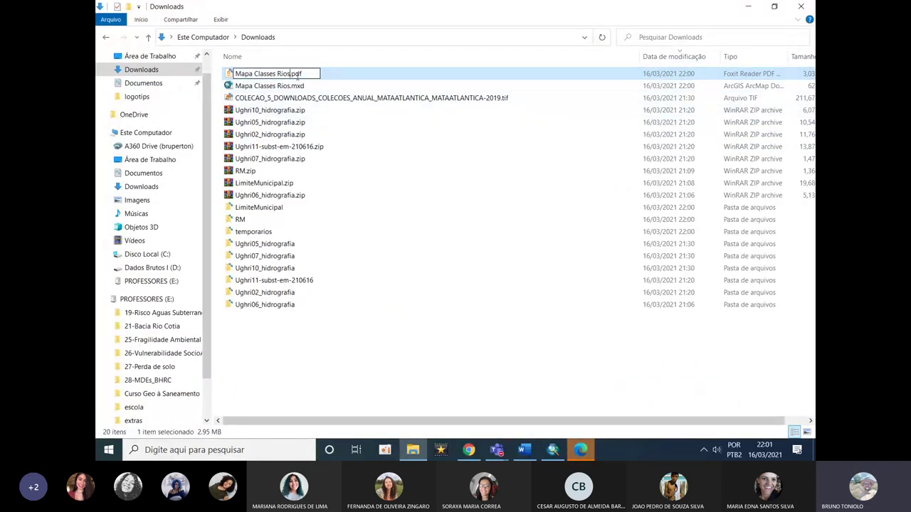
key(Right)
text(- versao 1)
key(Return)
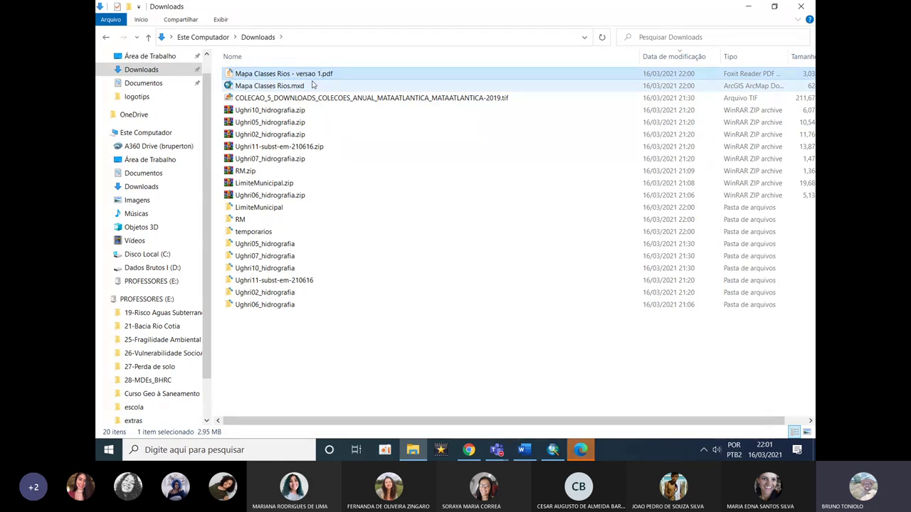
click(809, 19)
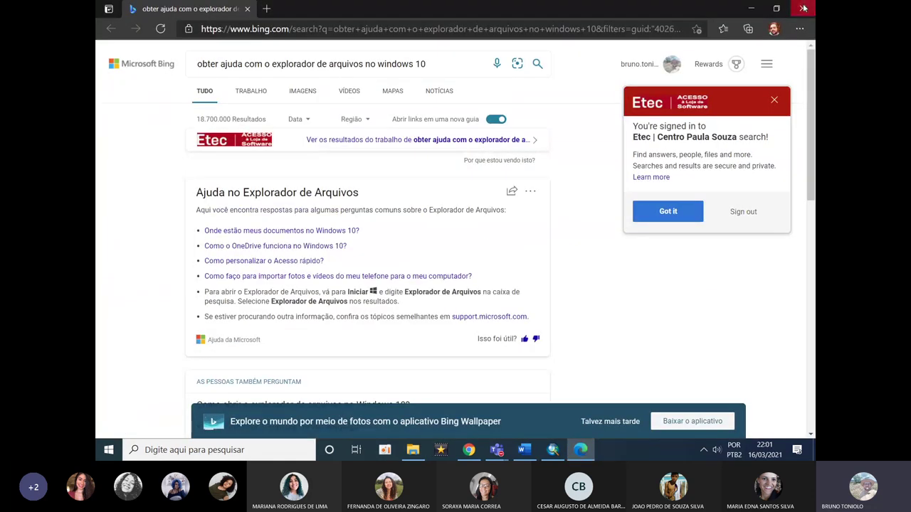
click(804, 9)
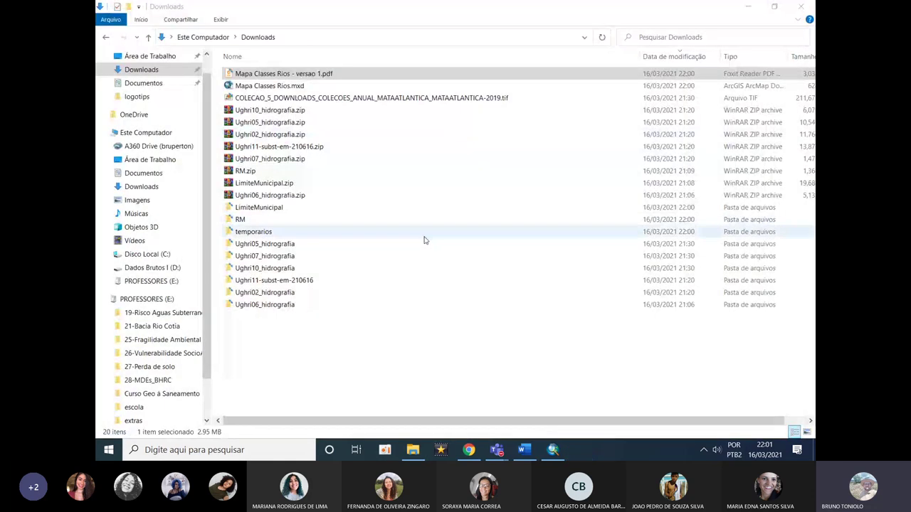
Switch back to ArcMap and collapse the symbol lists of the Hidrografia, Municipios de SP and Grande SP layers.
click(551, 451)
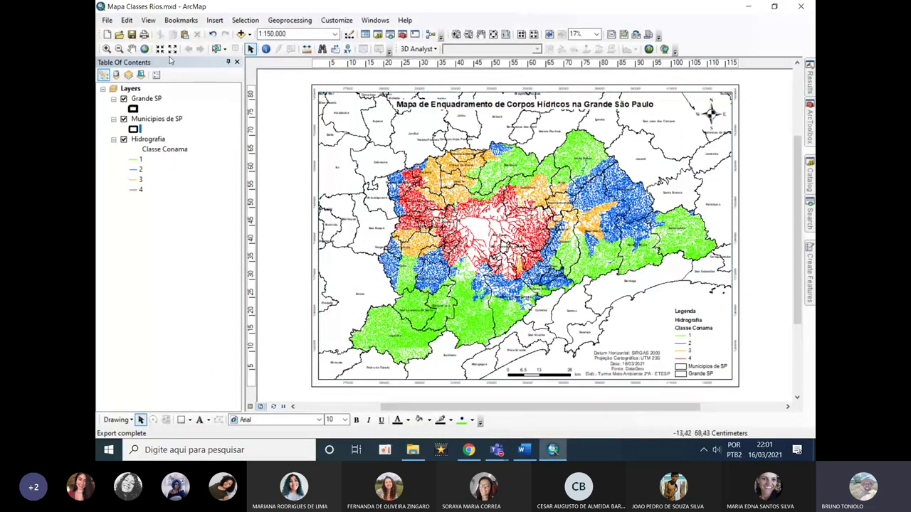
click(373, 184)
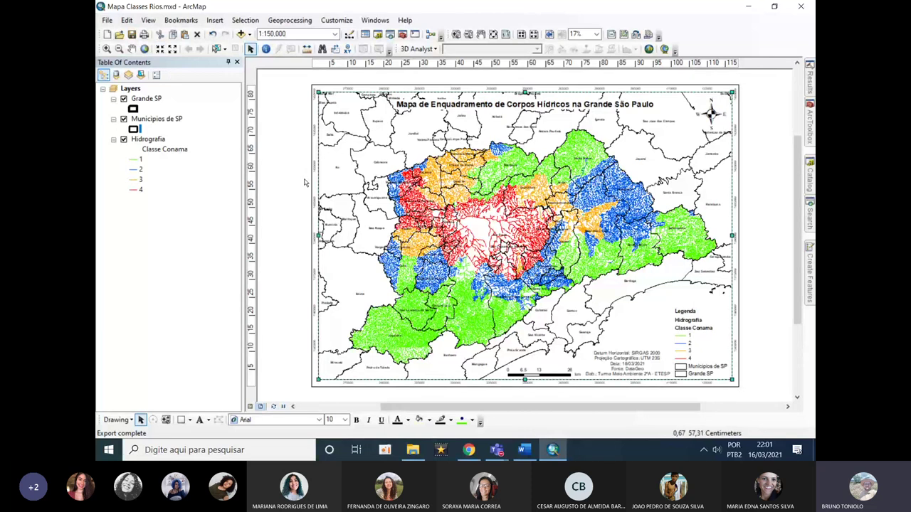
click(261, 166)
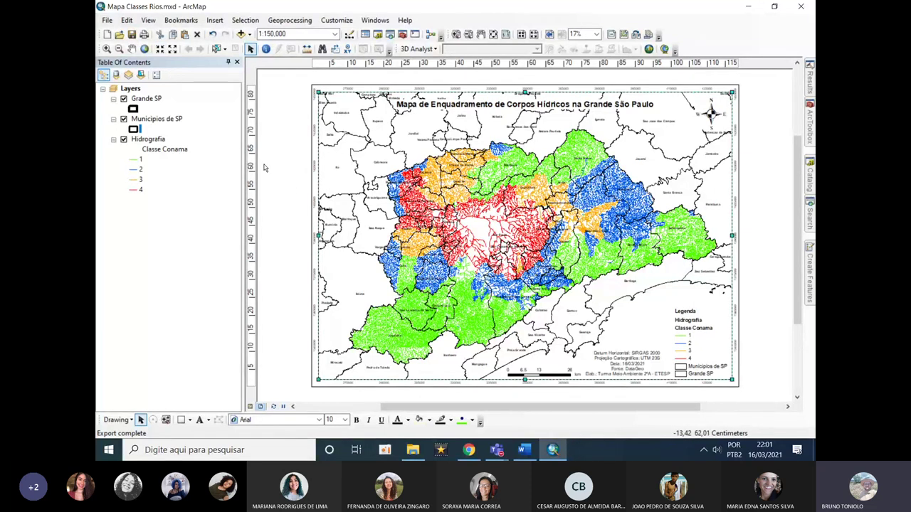
click(113, 139)
click(113, 119)
click(114, 99)
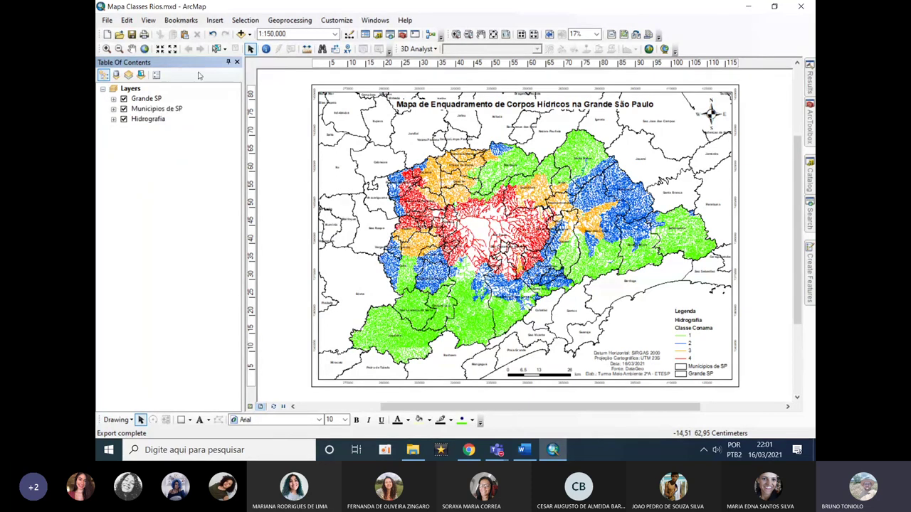
Add an Imagery basemap to the map document.
click(249, 34)
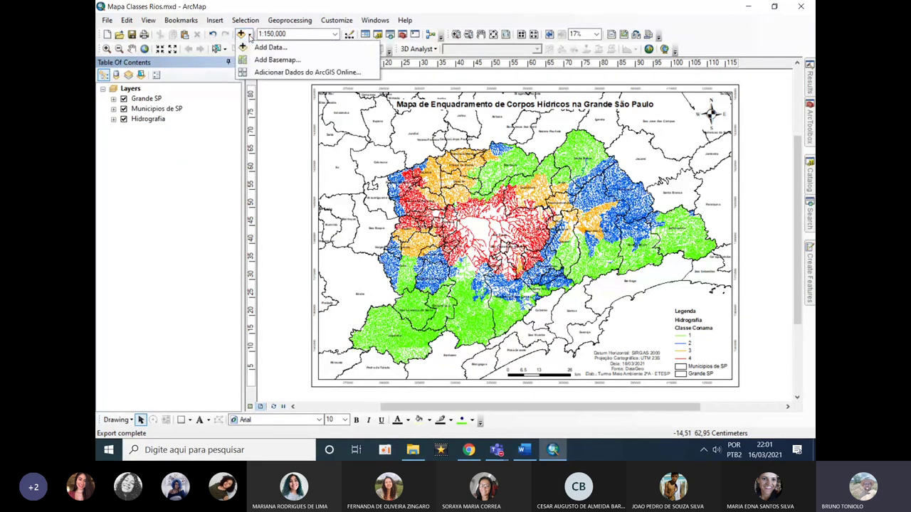
click(278, 61)
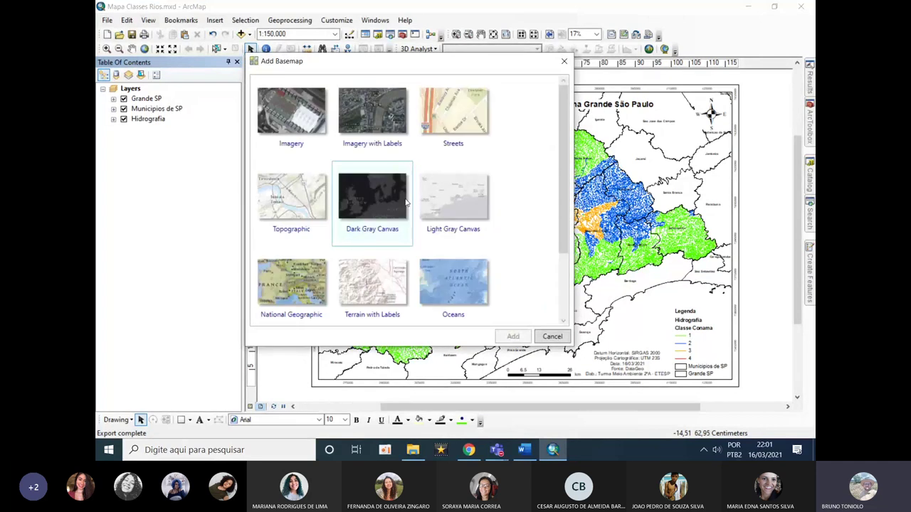
click(357, 134)
click(299, 119)
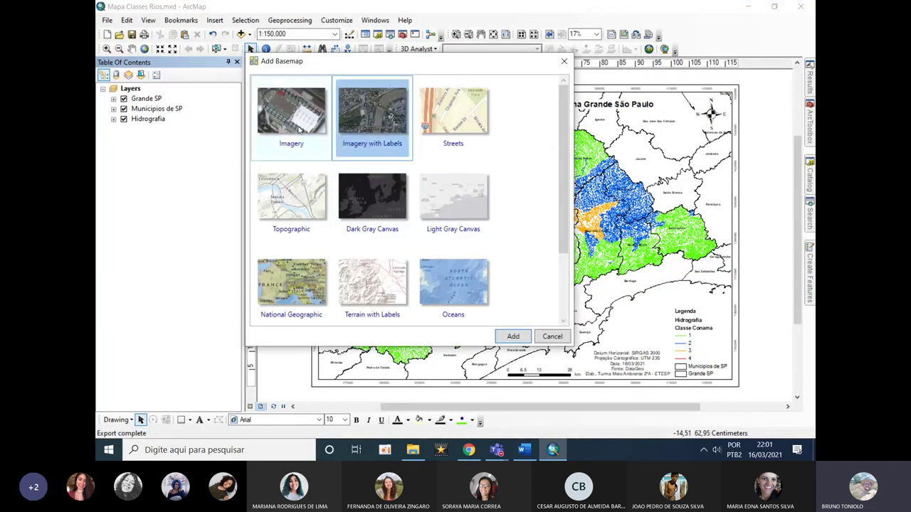
click(511, 338)
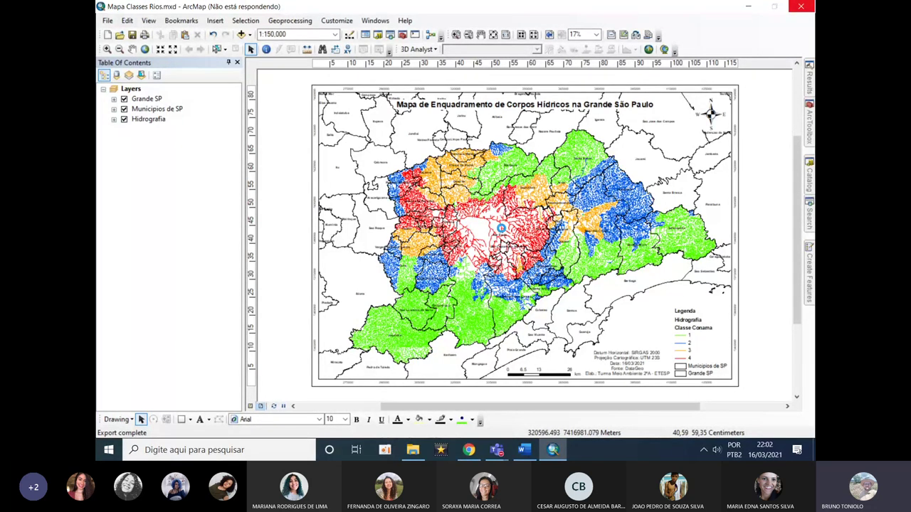
Switch to Microsoft Teams and upload Mapa Classes Rios - versao 1.pdf from Downloads to the Geral channel's files.
click(501, 450)
click(408, 397)
click(419, 62)
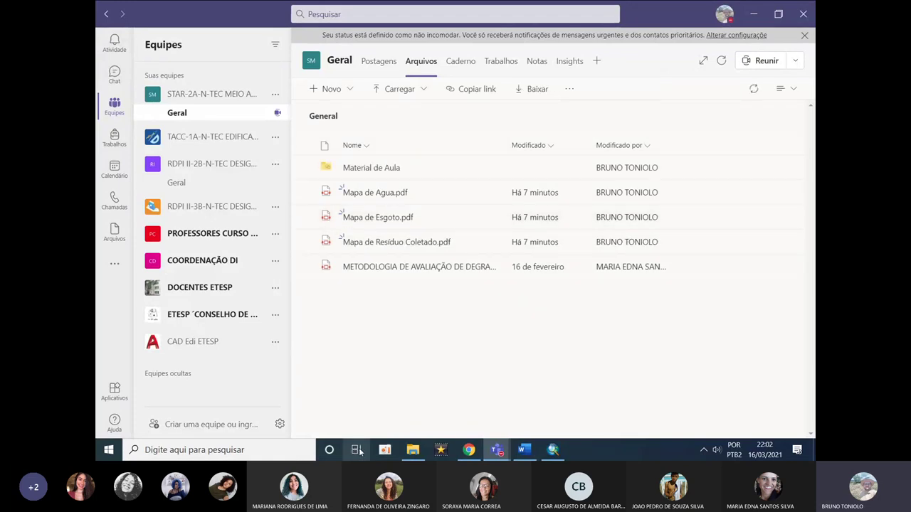
click(412, 450)
drag(356, 14, 313, 255)
drag(287, 317, 428, 216)
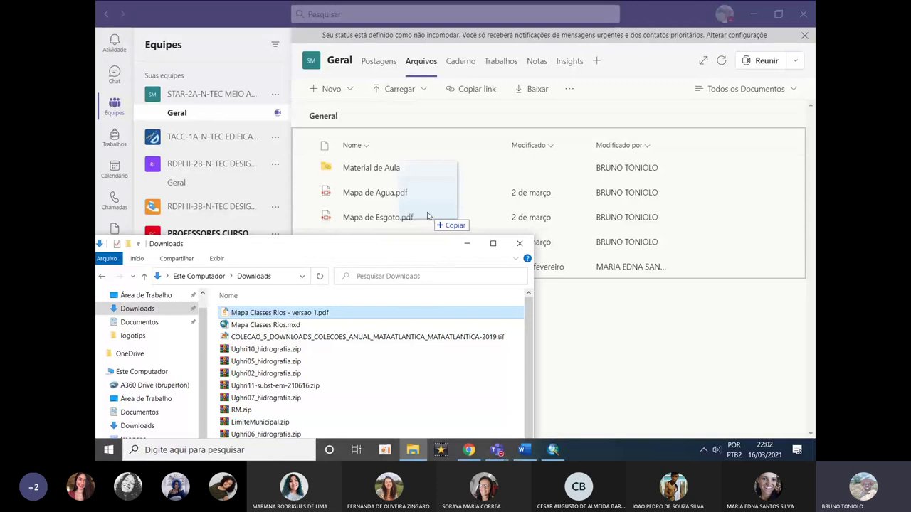
click(467, 244)
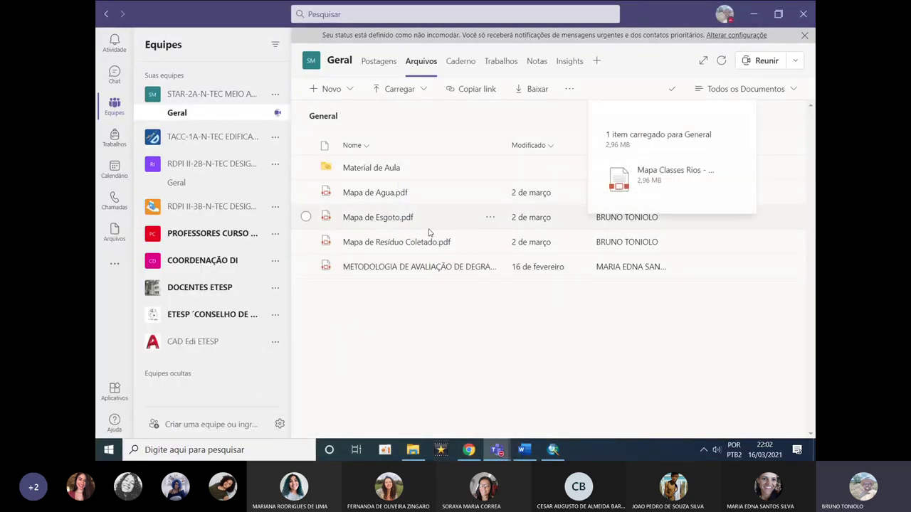
Switch to ArcMap to check the Mapa Classes Rios document, then minimize it and the Teams channel window.
click(553, 451)
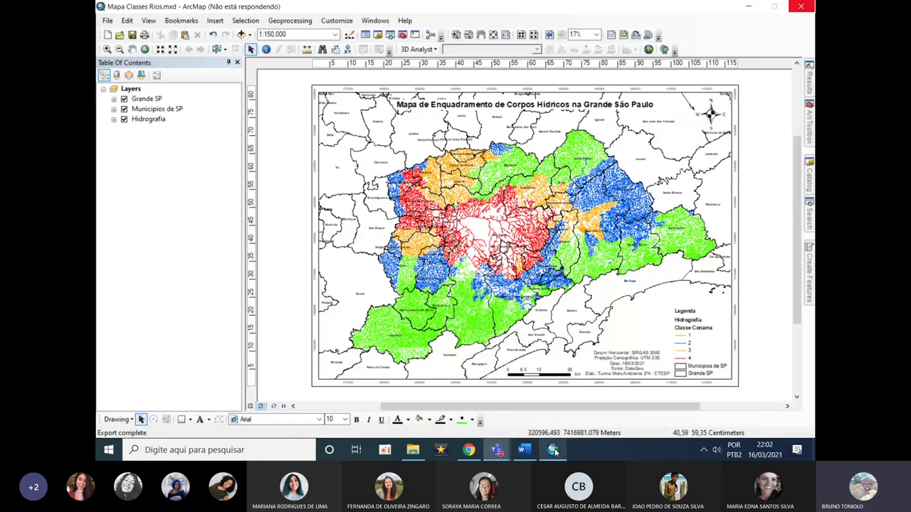
click(747, 8)
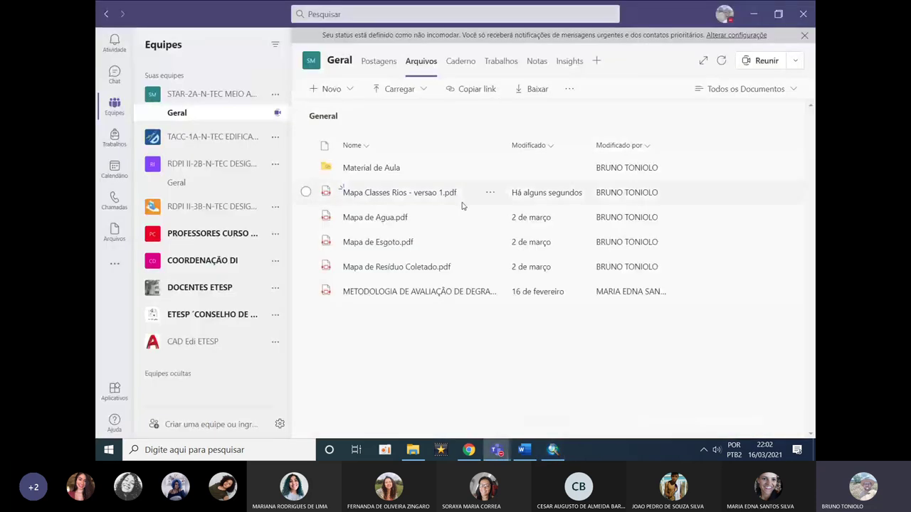
click(753, 14)
Show the chat in the Teams meeting window and dismiss the recording notice.
click(496, 363)
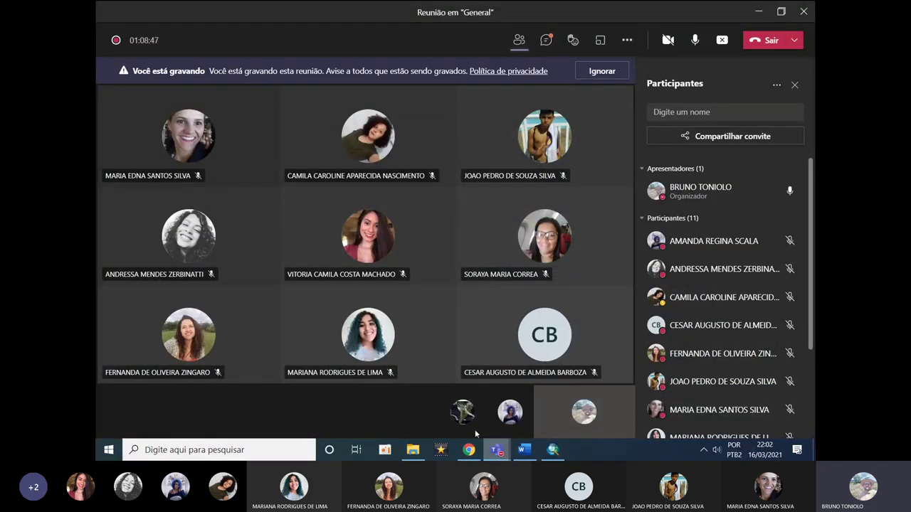
click(546, 40)
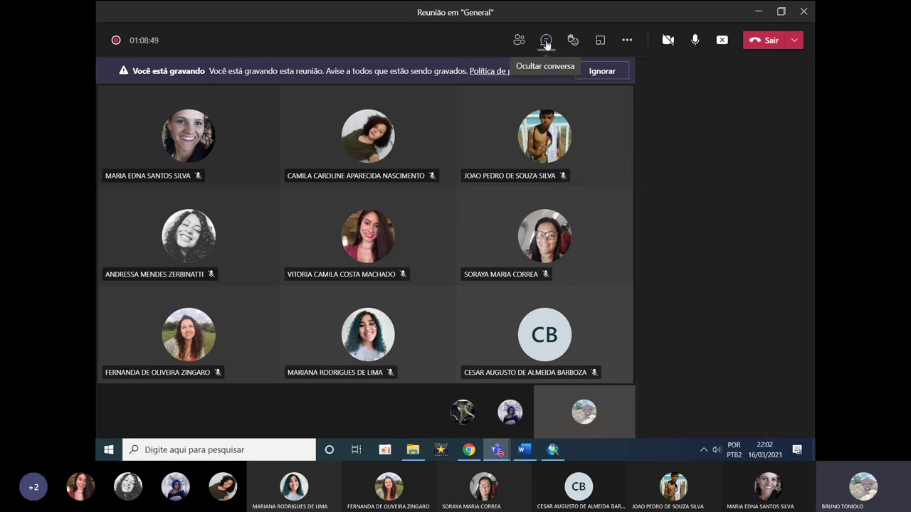
mouse_move(700, 235)
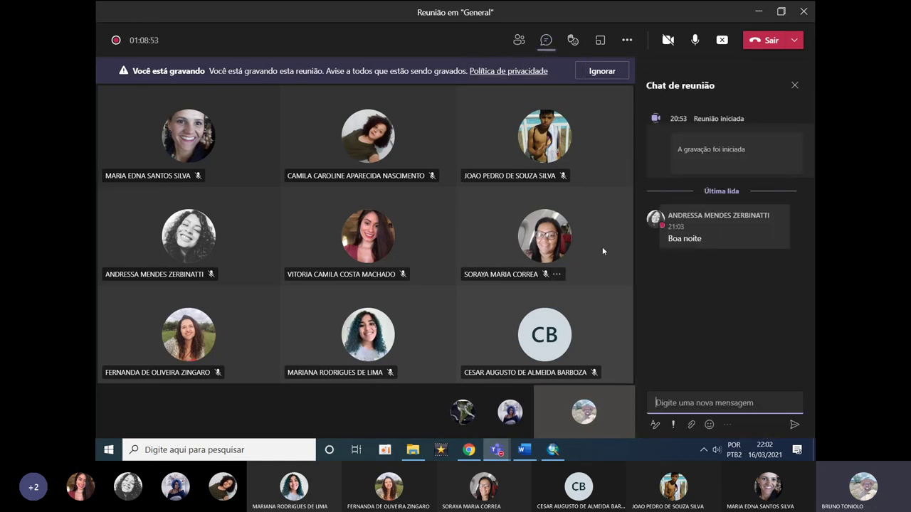
click(602, 71)
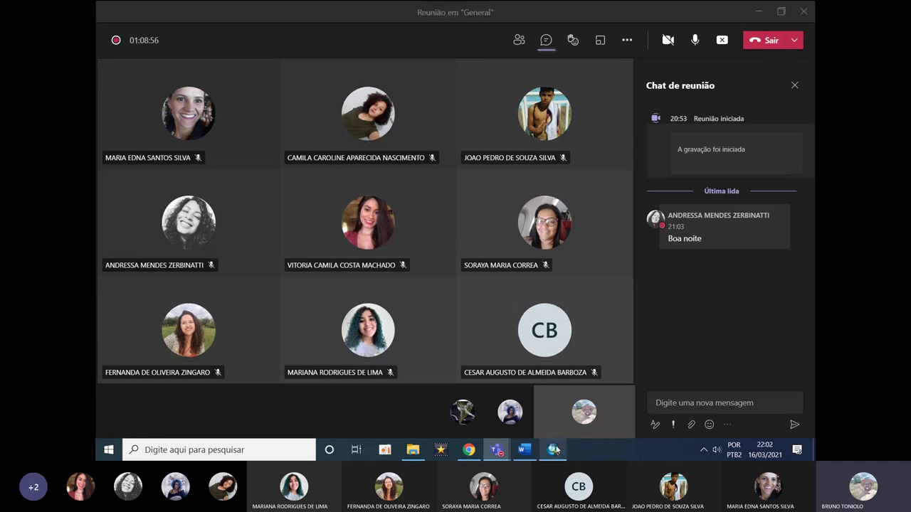
Check the ArcMap and meeting windows, then show the desktop and launch another instance of ArcMap 10.8.
click(553, 449)
key(alt+Tab)
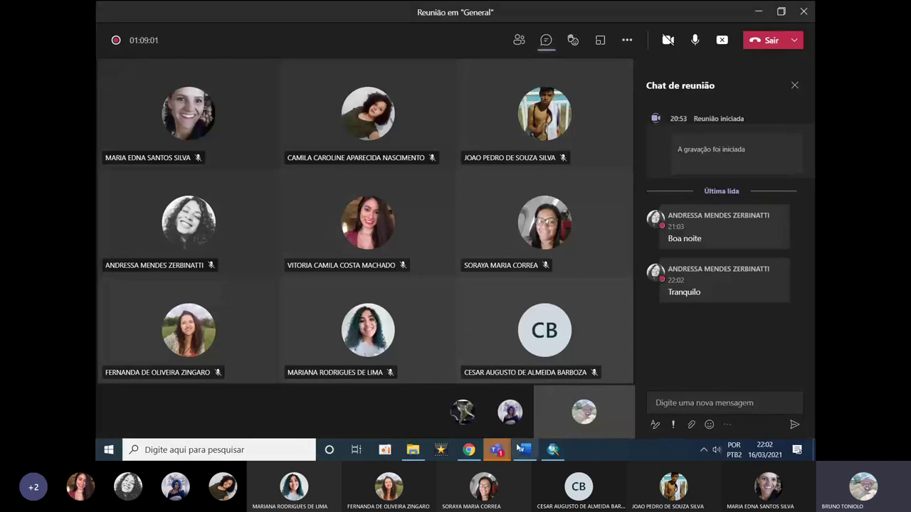
key(alt+Tab)
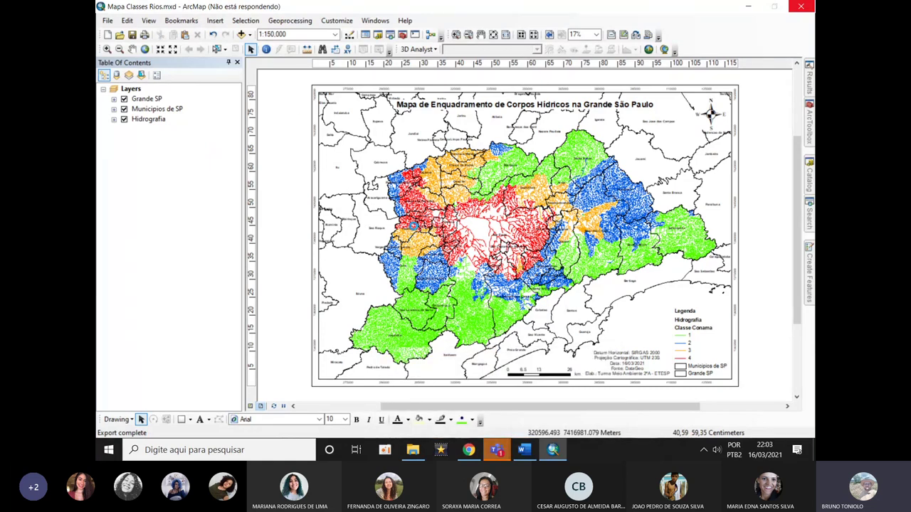
click(814, 450)
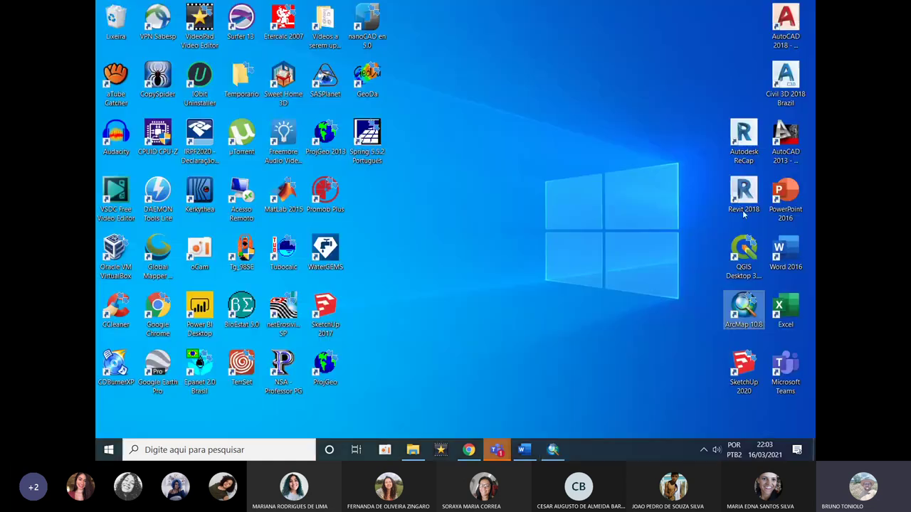
double_click(759, 324)
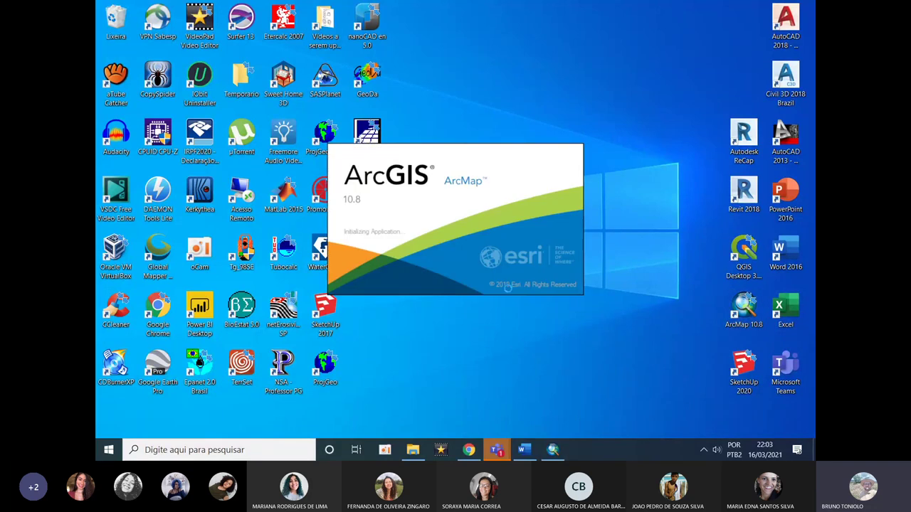
Minimize the Teams meeting window and open the recent map Mapa Classes Rios in the new ArcMap instance.
mouse_move(502, 447)
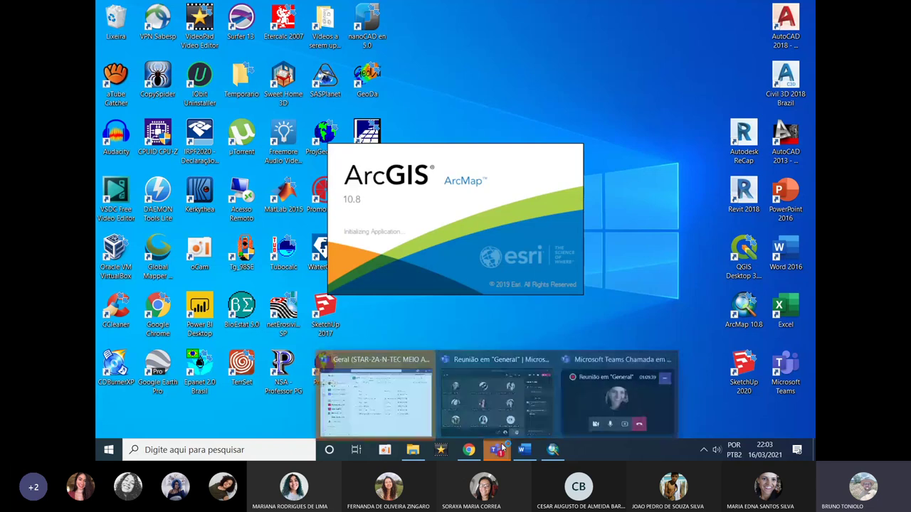
click(615, 395)
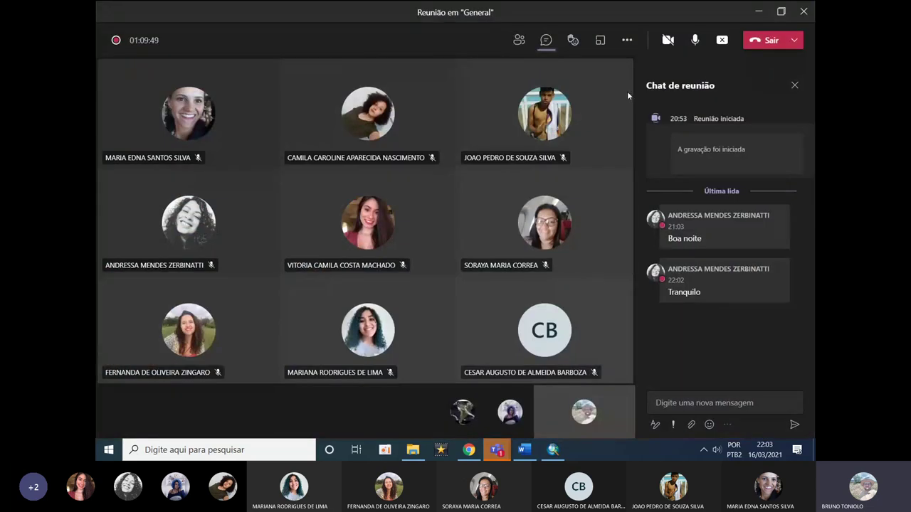
click(758, 12)
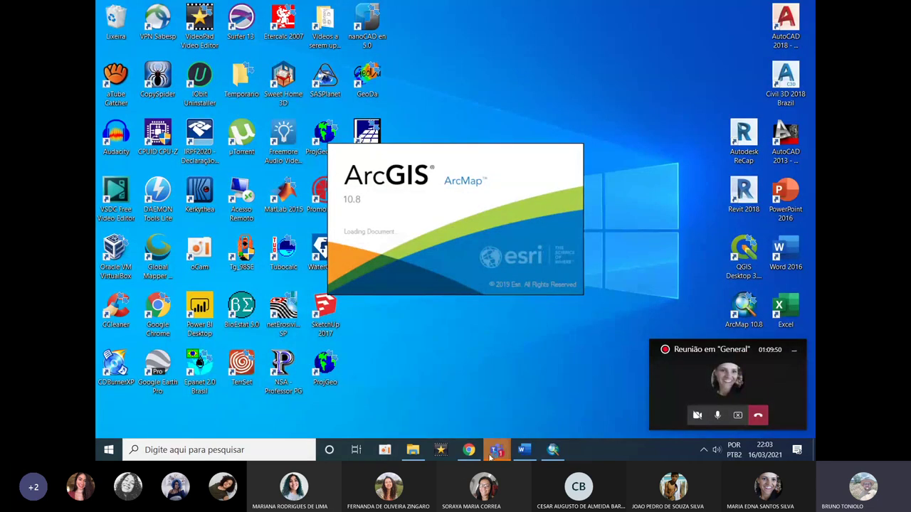
click(554, 449)
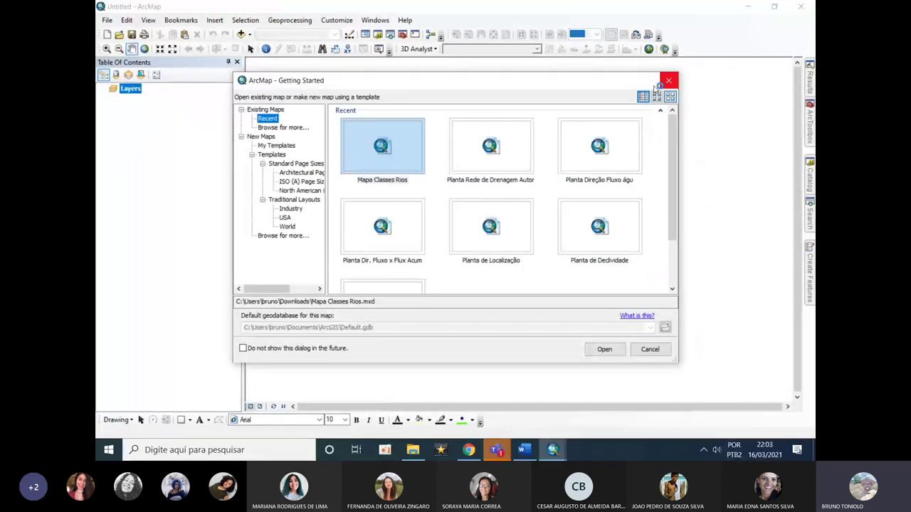
double_click(390, 163)
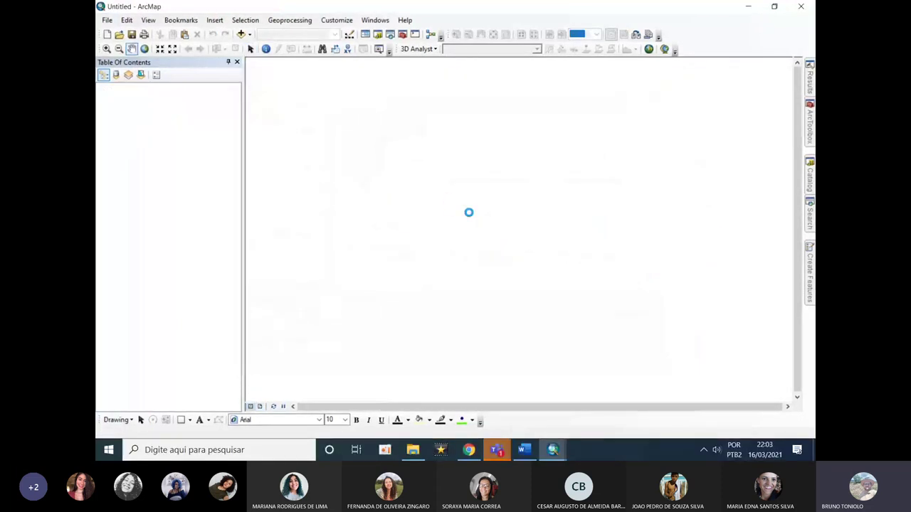
Check the pending Teams activity notification, then minimize the channel window and the floating meeting window.
mouse_move(497, 450)
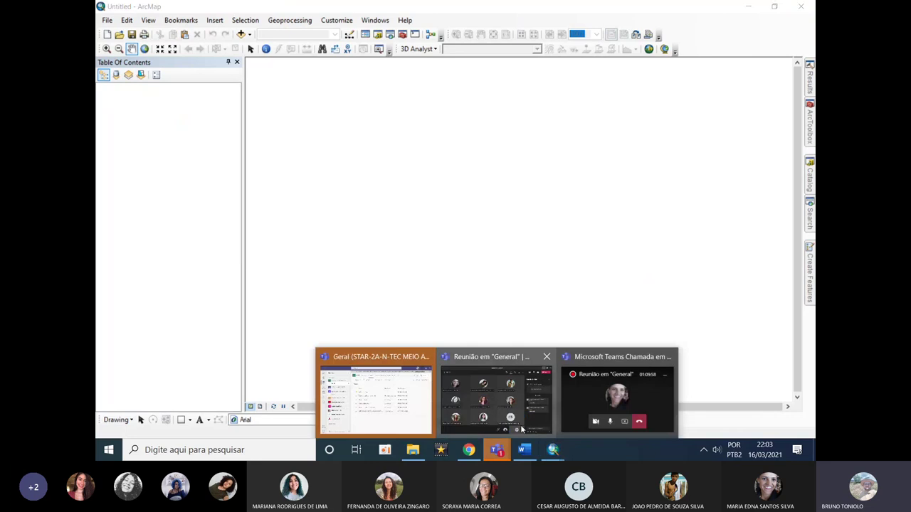
click(596, 401)
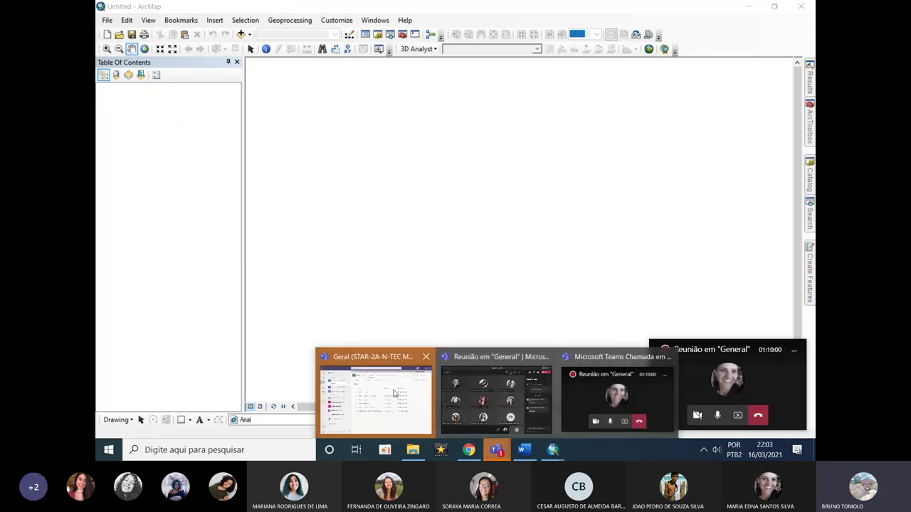
click(396, 390)
click(114, 42)
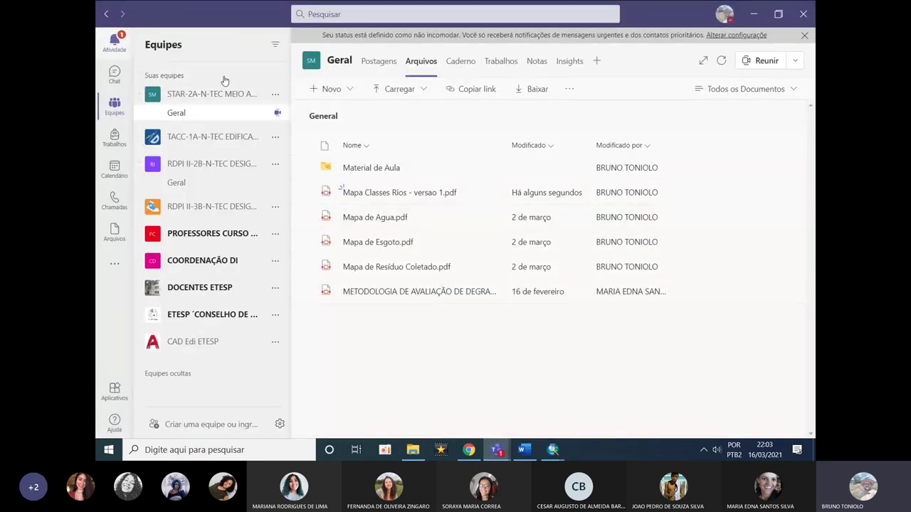
click(754, 14)
click(793, 350)
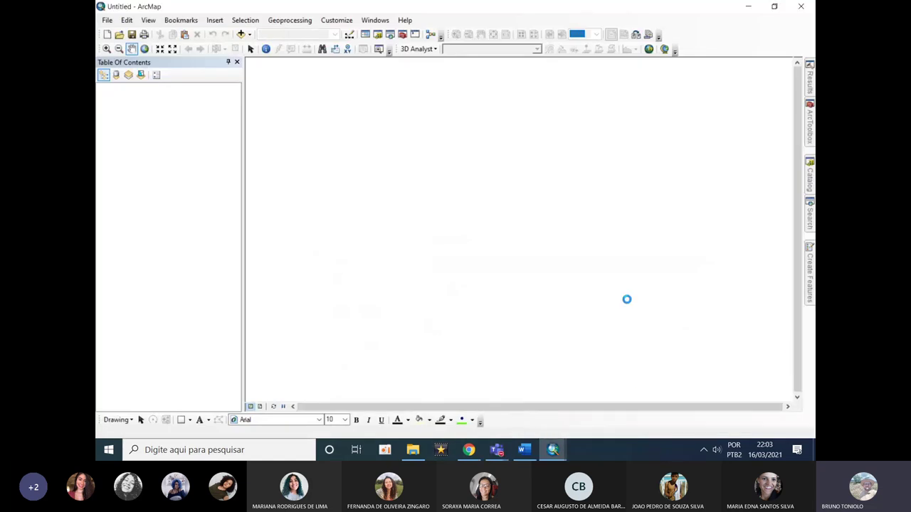
Check the World Imagery basemap in the first ArcMap instance and switch to the reopened copy of Mapa Classes Rios.
mouse_move(552, 455)
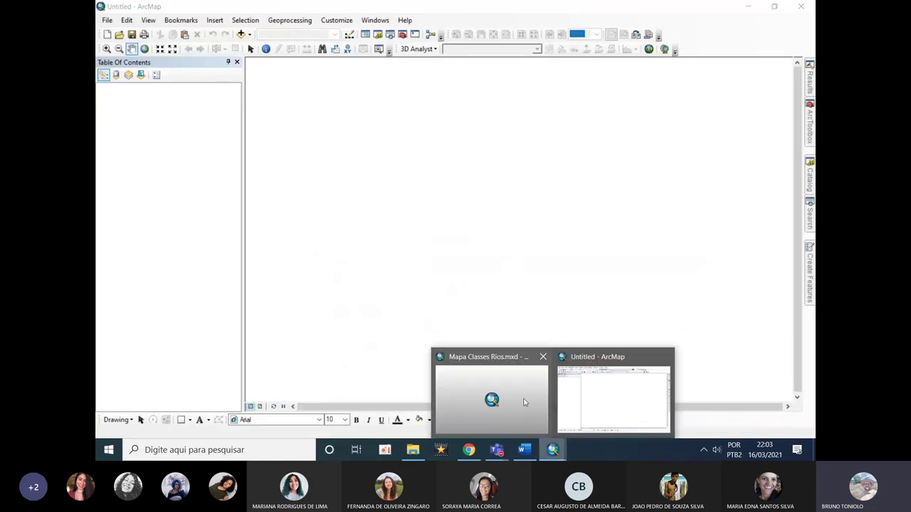
click(512, 396)
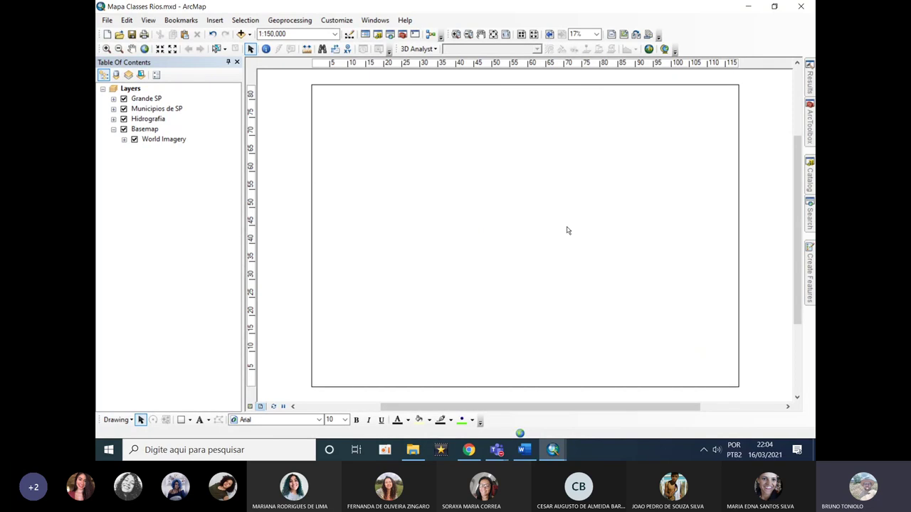
mouse_move(555, 445)
click(527, 420)
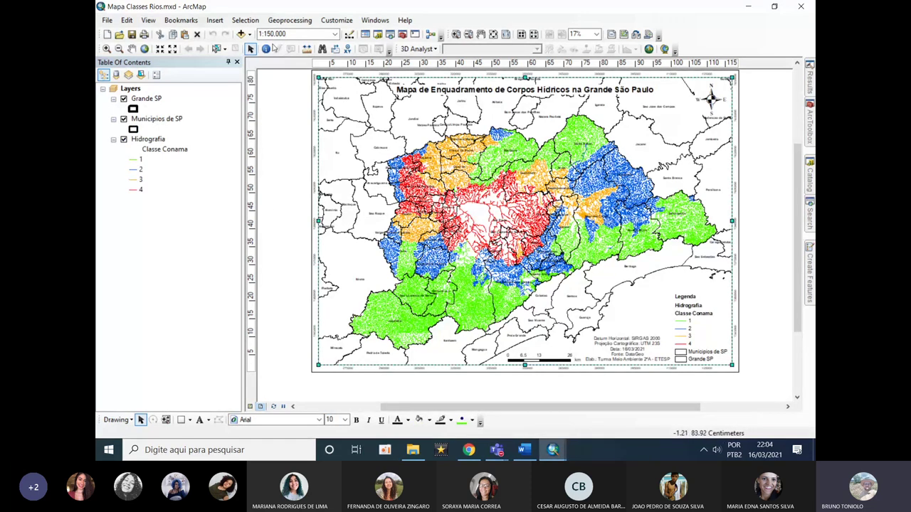
Choose Topographic as the basemap to add to the reopened Mapa Classes Rios document.
click(249, 35)
click(277, 60)
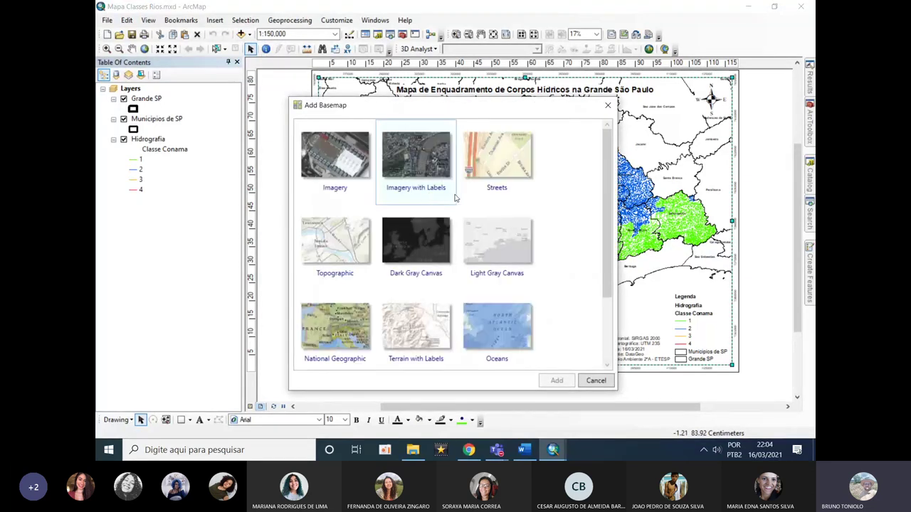
click(488, 255)
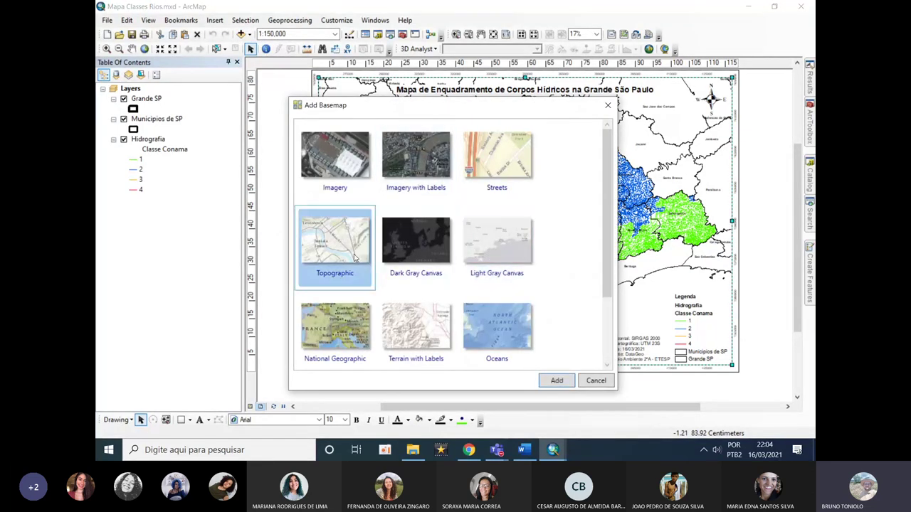